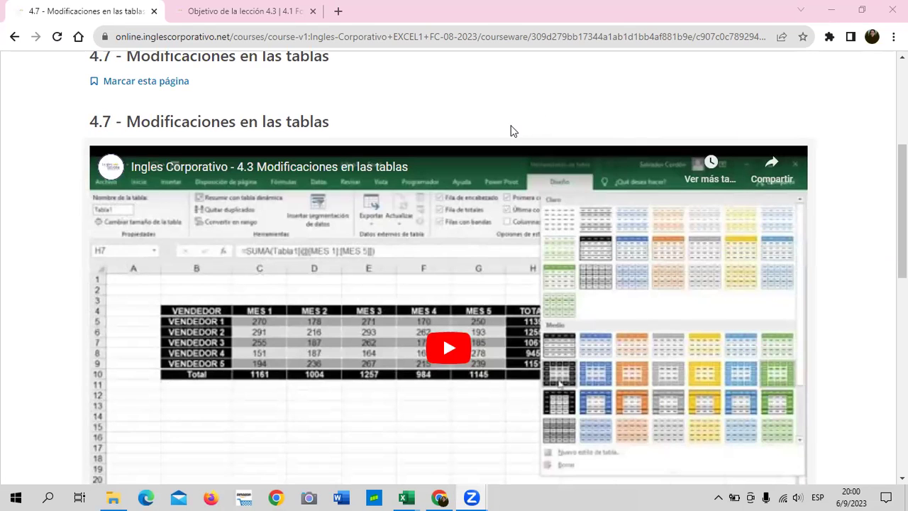
- Bring the 4.3 Modificaciones en las tablas workbook forward and select cells F4, F2 and F5
scroll(510, 134, "up", 3)
scroll(501, 163, "down", 1)
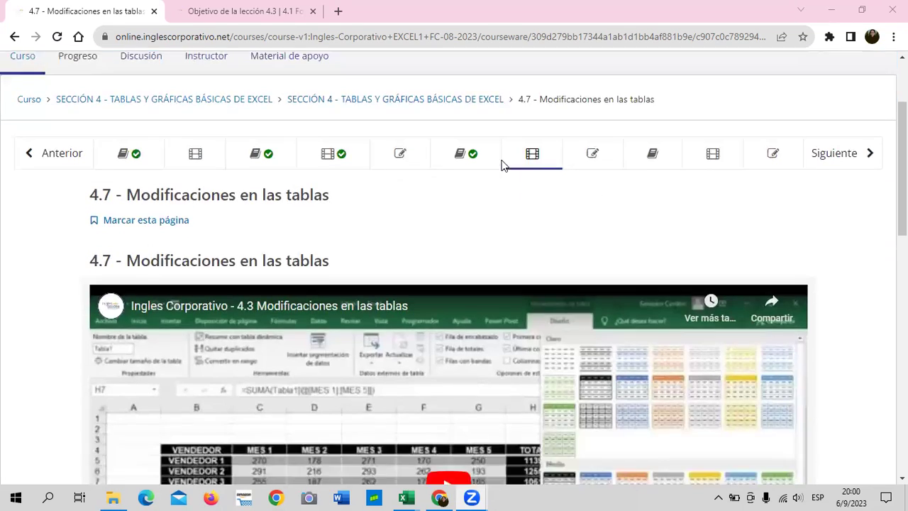
scroll(502, 163, "down", 1)
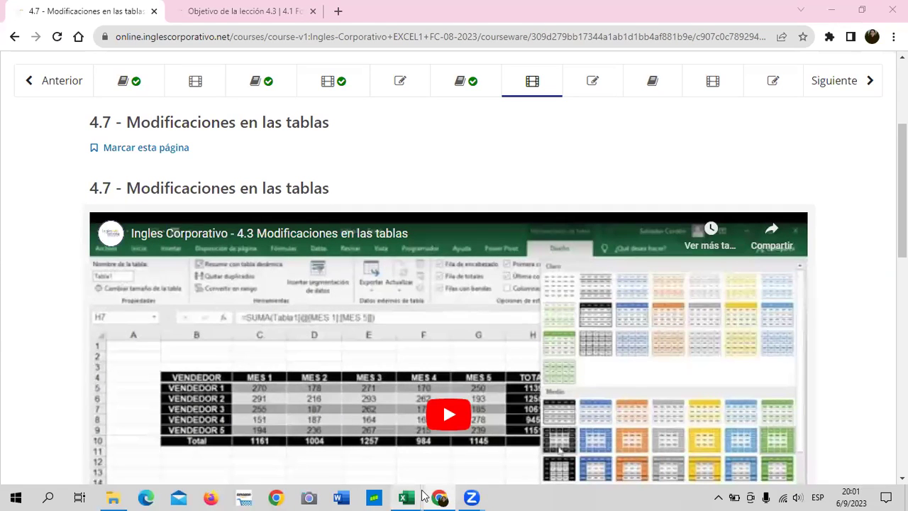
mouse_move(406, 498)
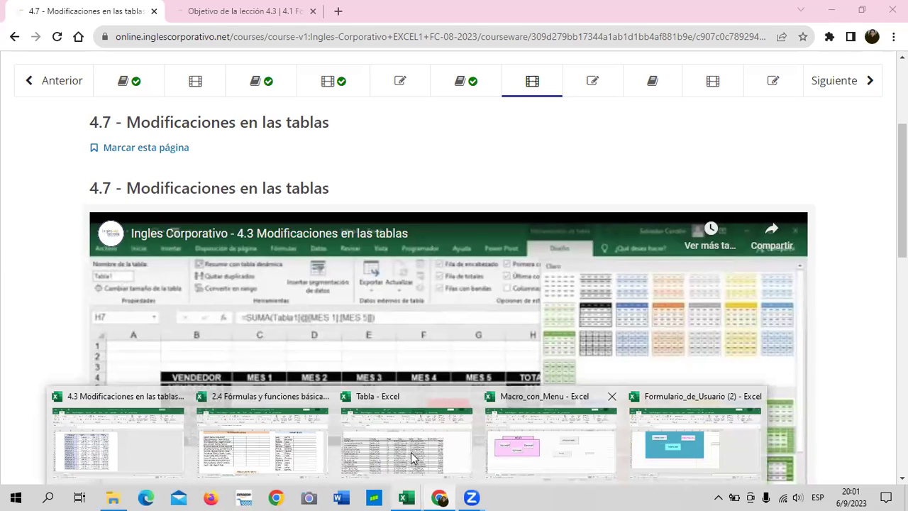
left_click(93, 445)
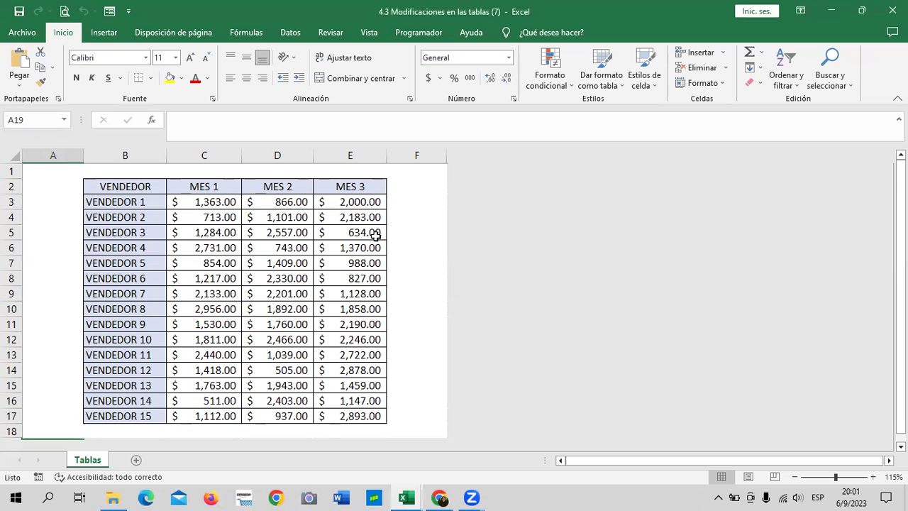
left_click(415, 213)
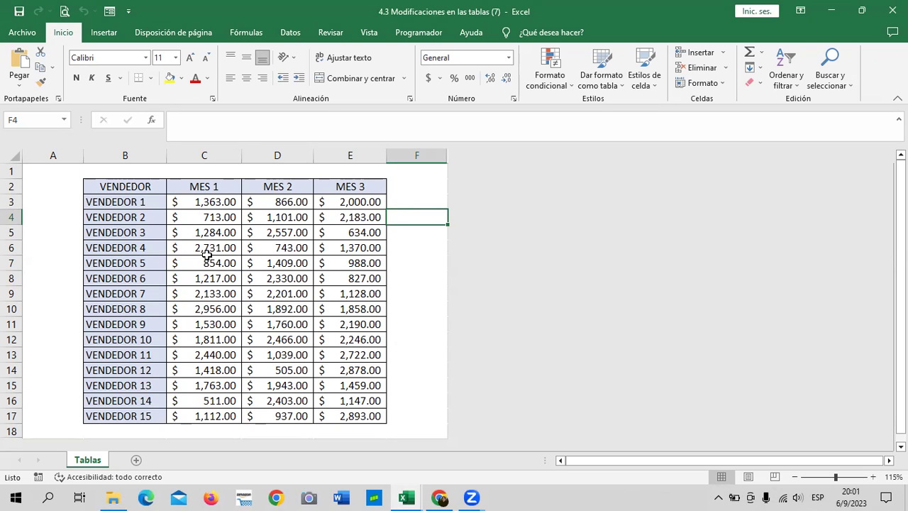
left_click(401, 186)
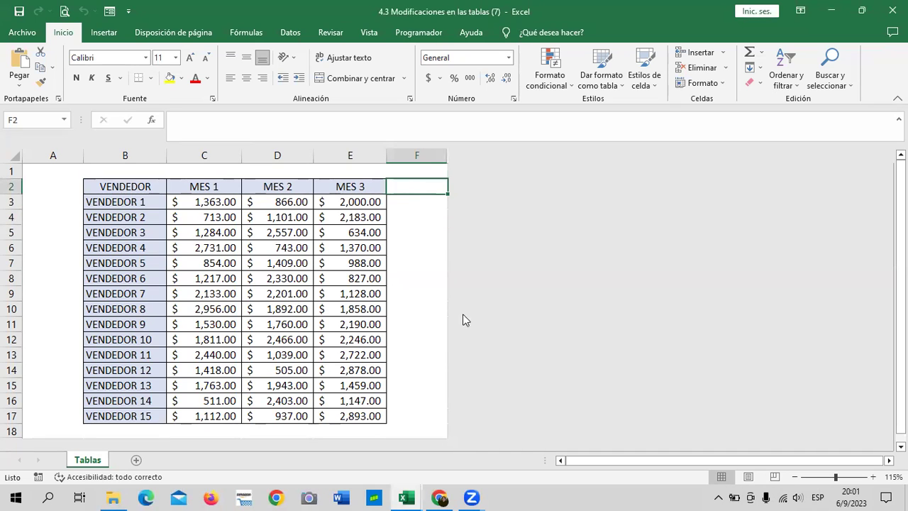
left_click(398, 239)
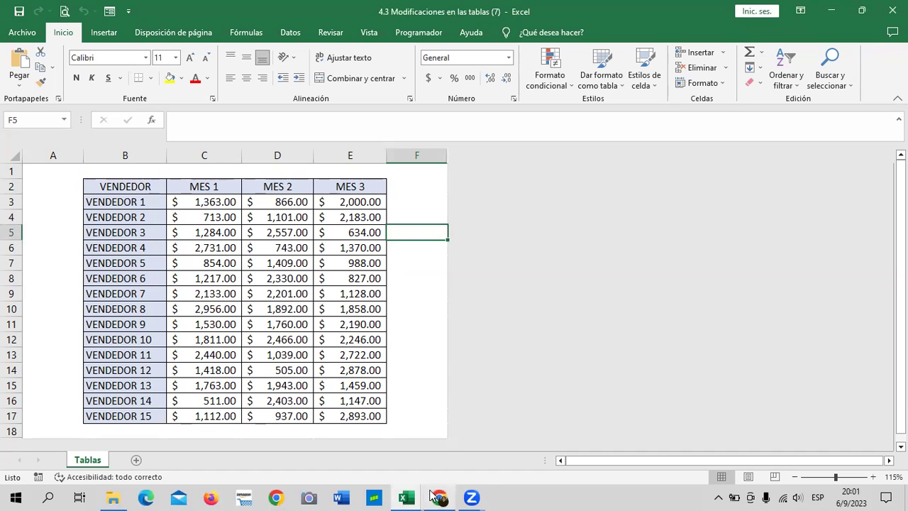
mouse_move(439, 497)
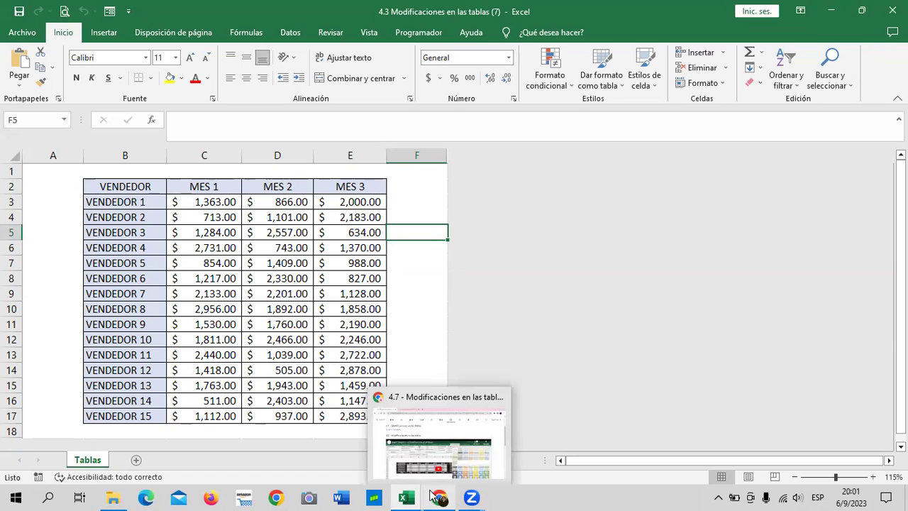
- Return to the lesson 4.7 course page, scroll the video area, and preview the open spreadsheet windows
left_click(424, 432)
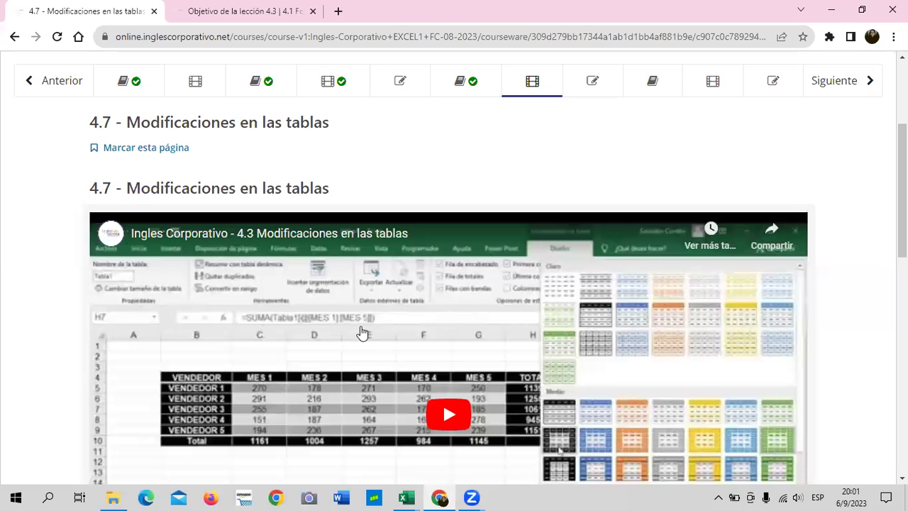
scroll(523, 303, "down", 2)
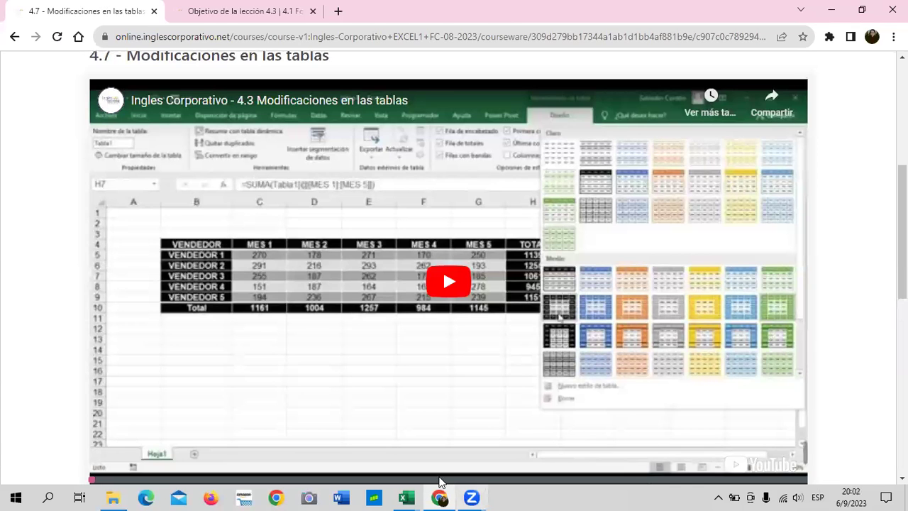
left_click(405, 497)
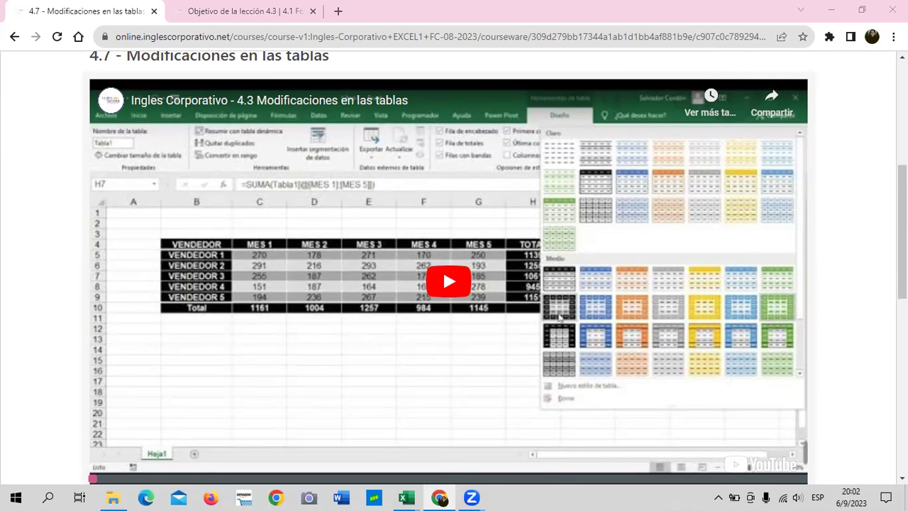
scroll(454, 284, "up", 4)
scroll(454, 284, "down", 2)
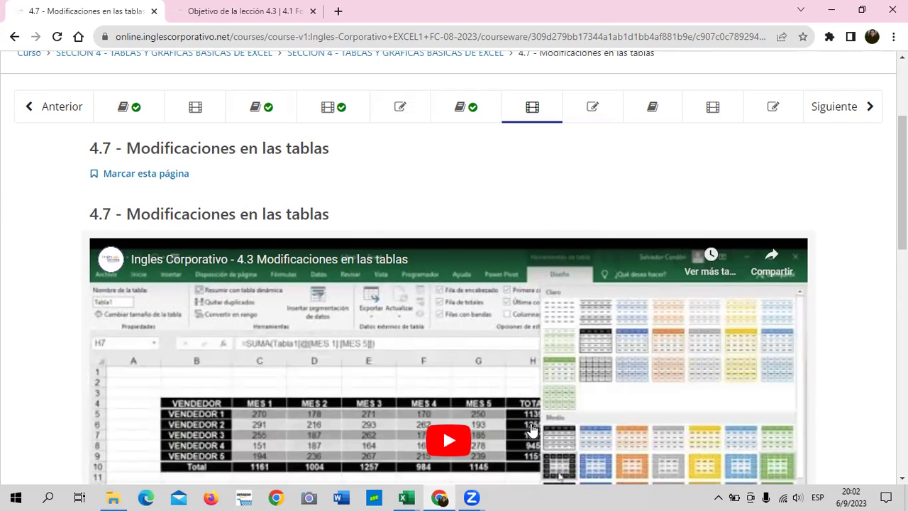
left_click(416, 495)
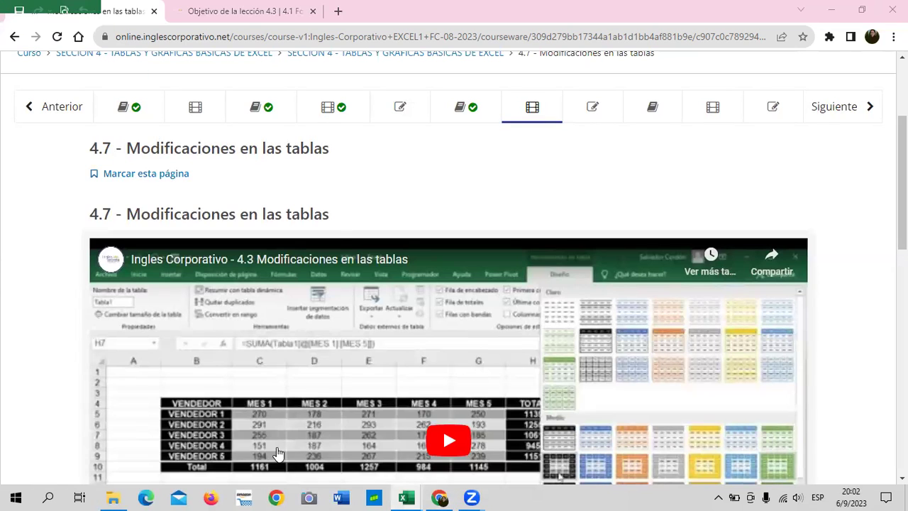
- Switch to the 2.4 Fórmulas y funciones básicas workbook and narrow column B to 43.71
key("alt+Tab")
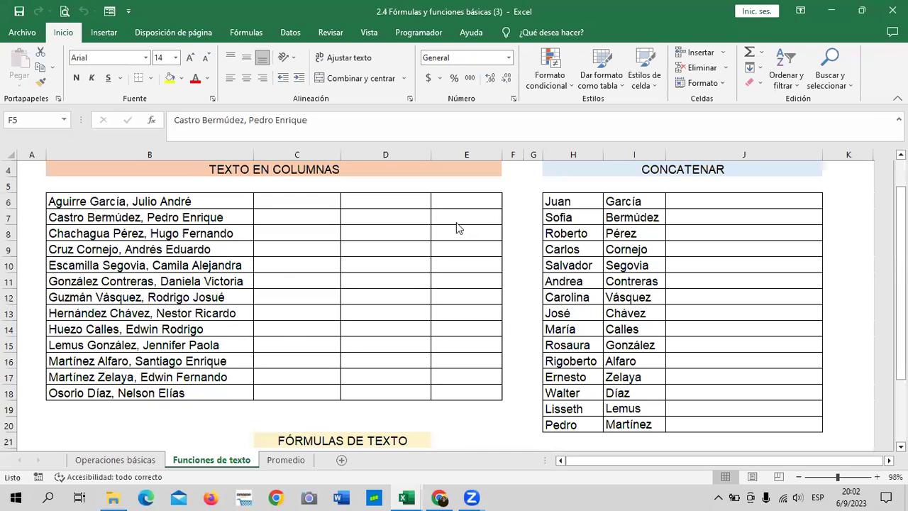
scroll(454, 270, "down", 3)
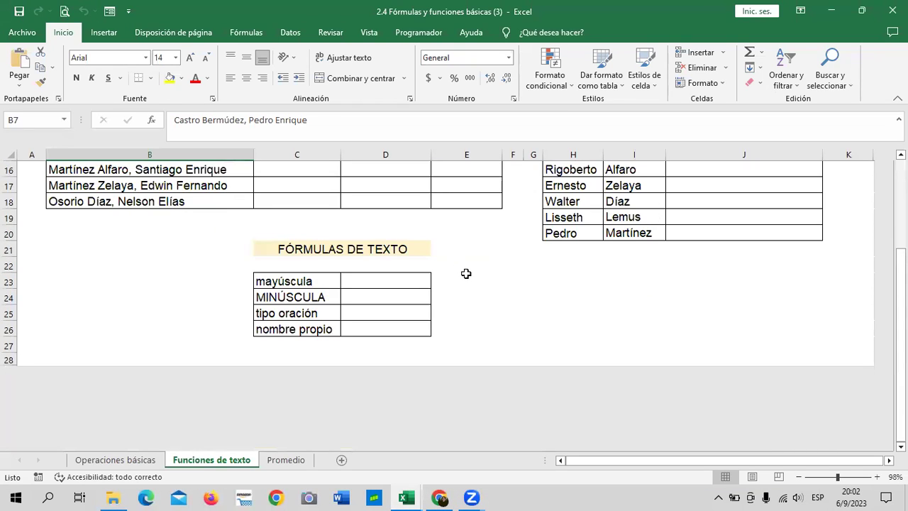
scroll(466, 272, "up", 4)
scroll(466, 271, "up", 1)
scroll(466, 272, "down", 3)
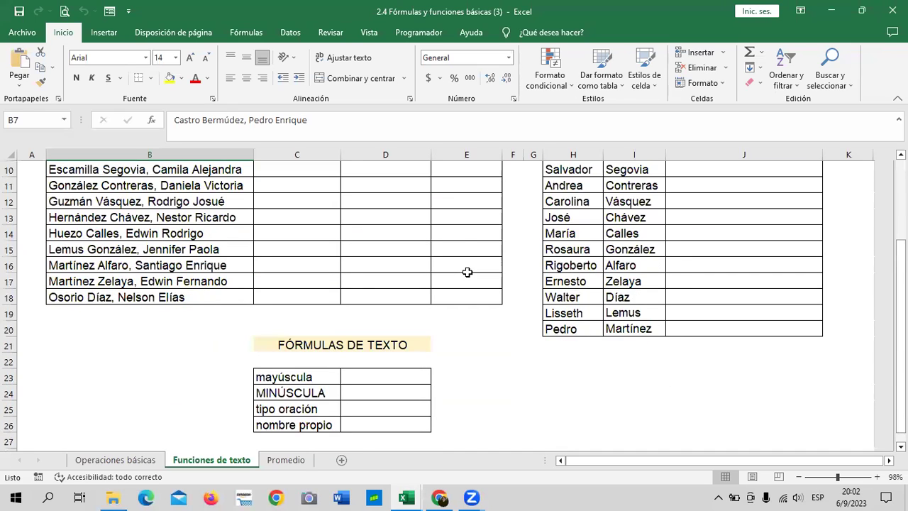
scroll(466, 271, "up", 2)
left_click(306, 203)
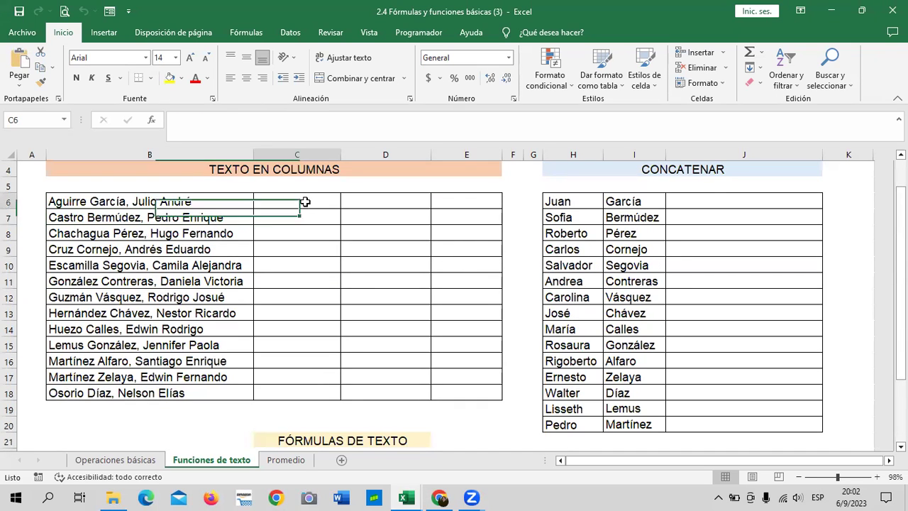
left_click(483, 208)
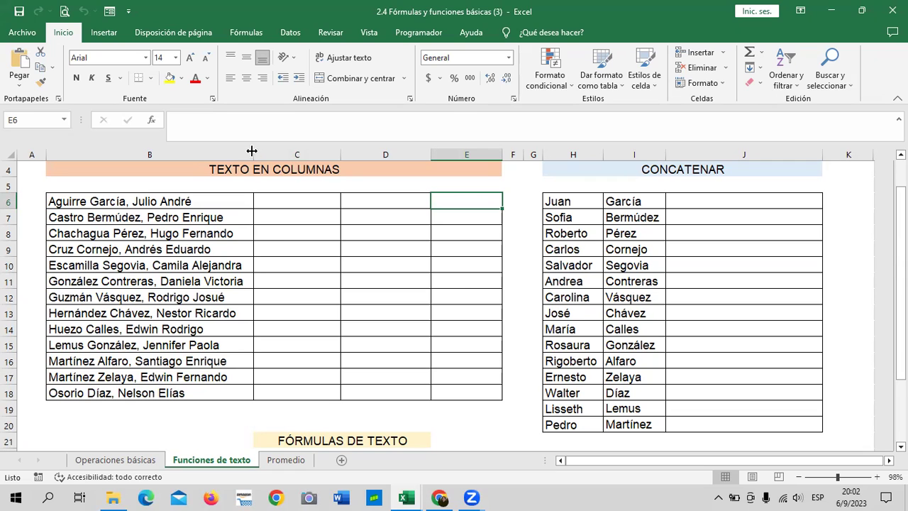
left_click_drag(252, 151, 249, 151)
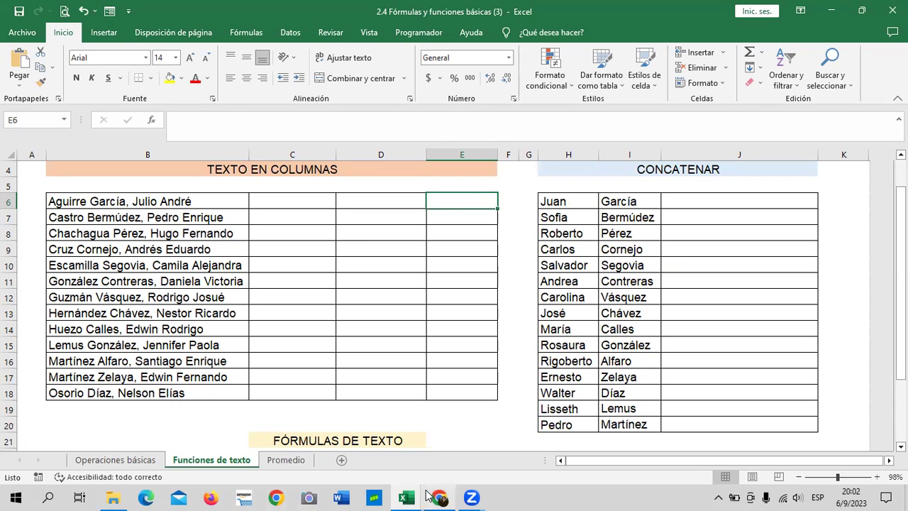
mouse_move(406, 497)
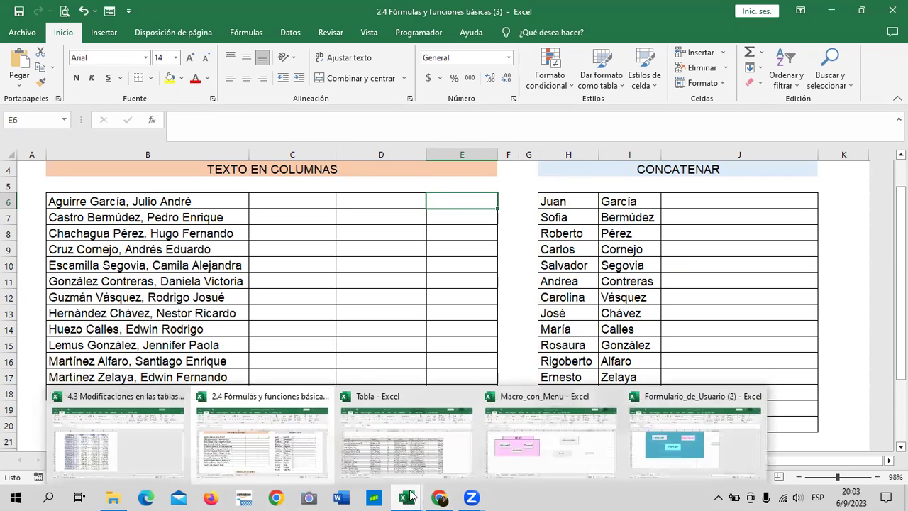
mouse_move(261, 439)
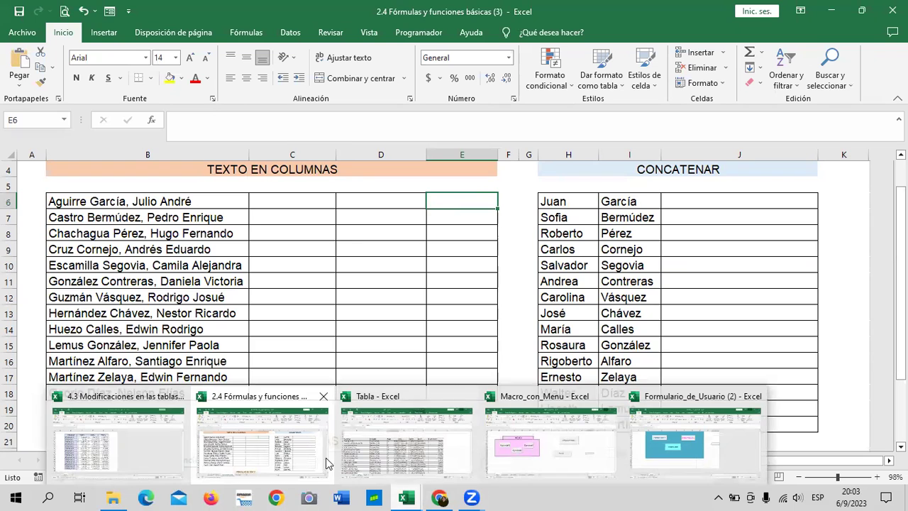
- Switch to the Tabla workbook and open its Hoja2 sheet with the summary tables
left_click(392, 445)
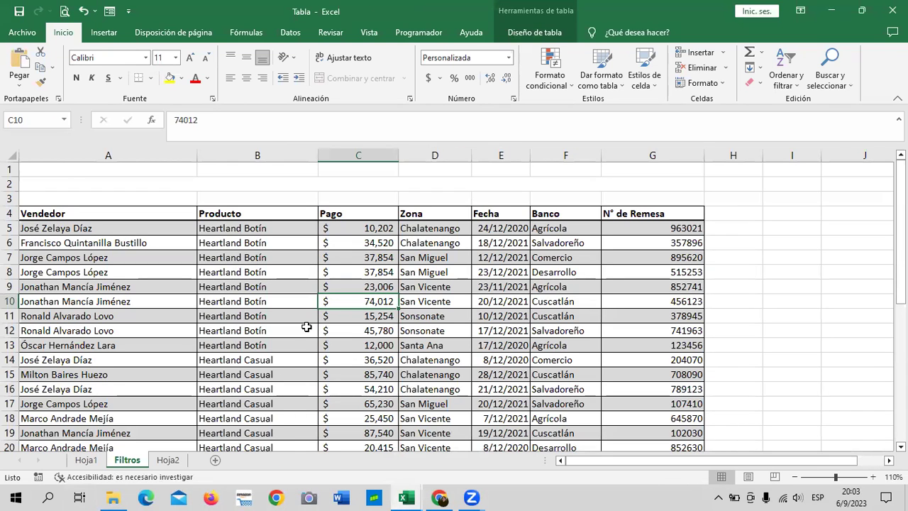
scroll(306, 326, "down", 1)
scroll(307, 327, "down", 3)
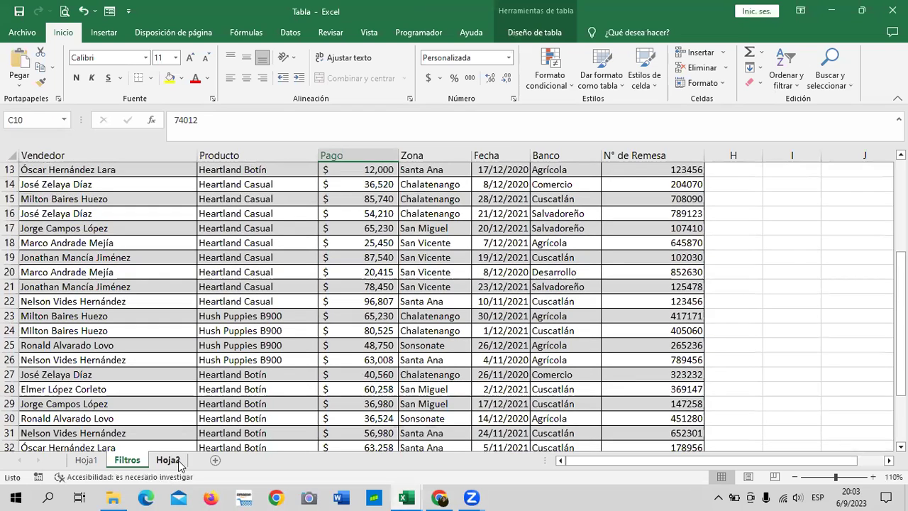
left_click(178, 460)
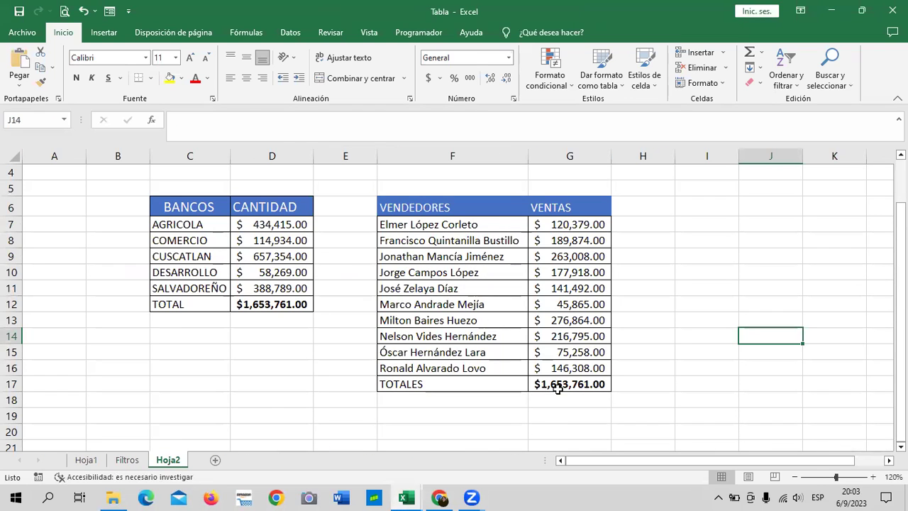
scroll(447, 348, "up", 1)
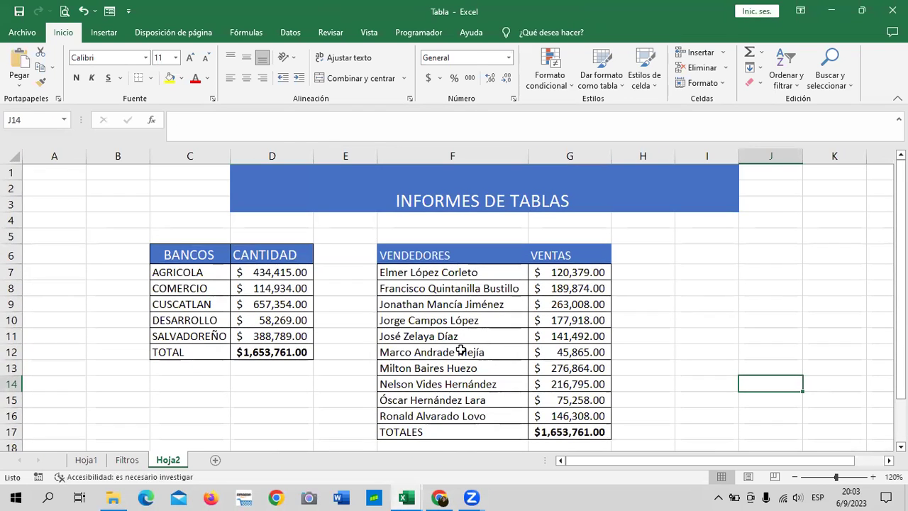
scroll(461, 350, "down", 1)
scroll(398, 333, "up", 1)
- Apply All Borders to the VENDEDORES and VENTAS header cells F6:G6
left_click(178, 253)
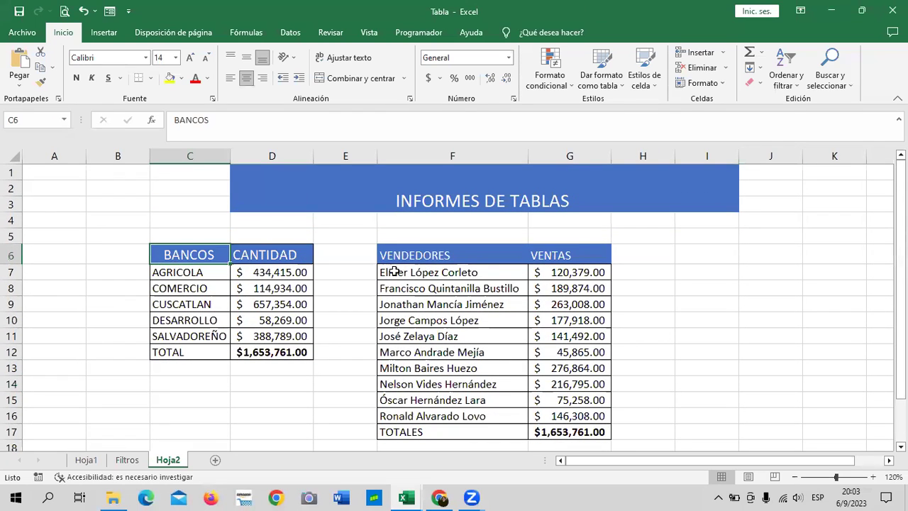
left_click(441, 254)
left_click(573, 368)
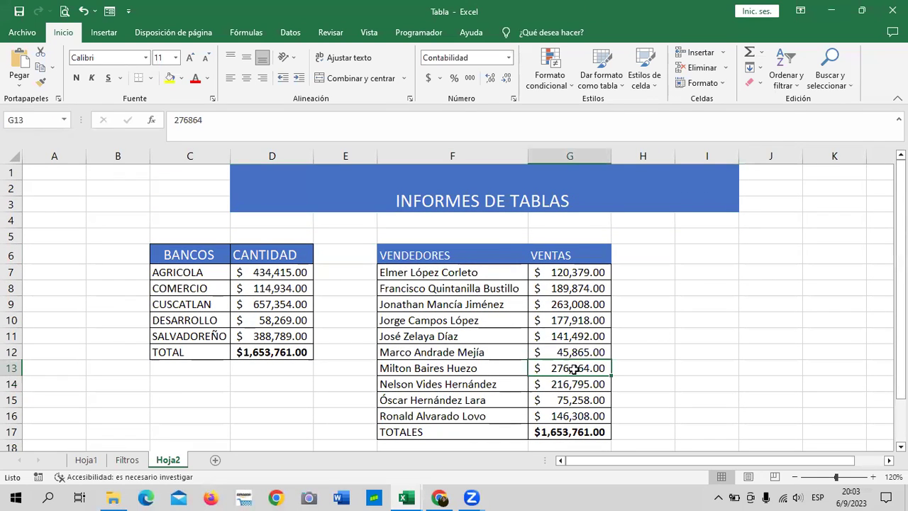
left_click(497, 248)
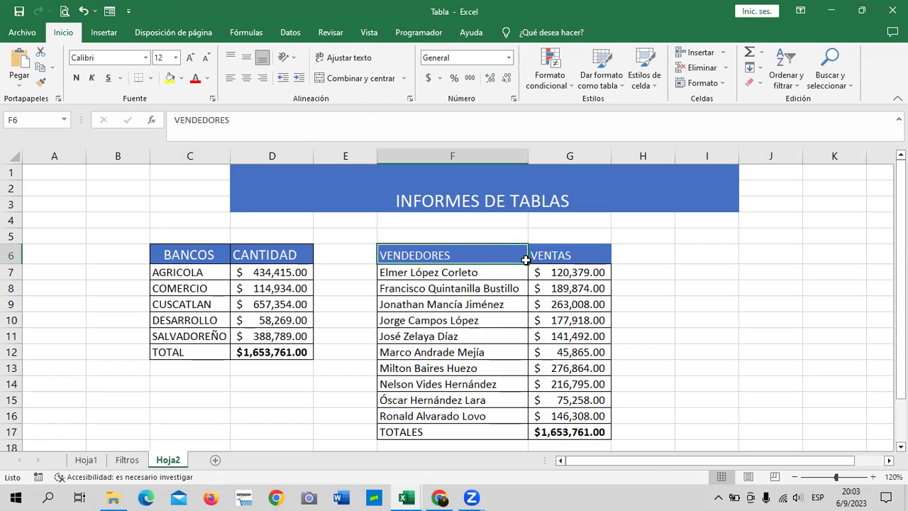
left_click_drag(526, 259, 536, 260)
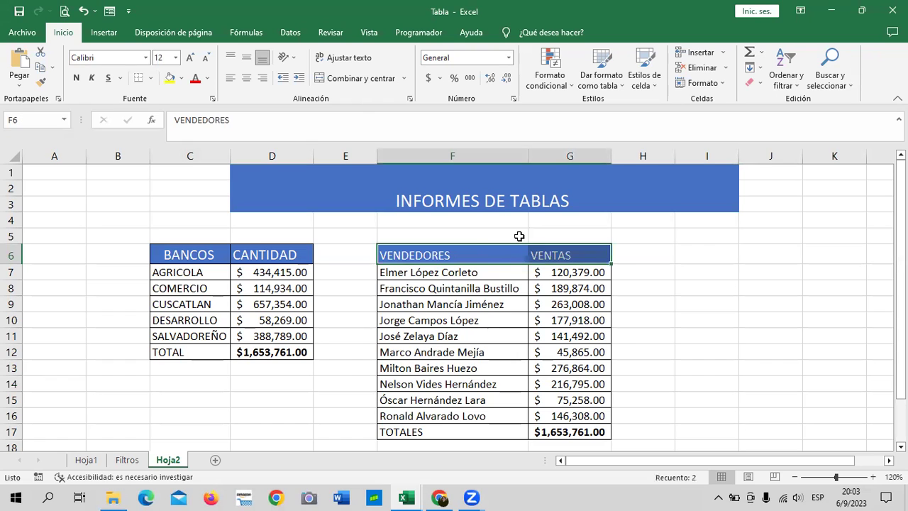
left_click(153, 81)
left_click(171, 190)
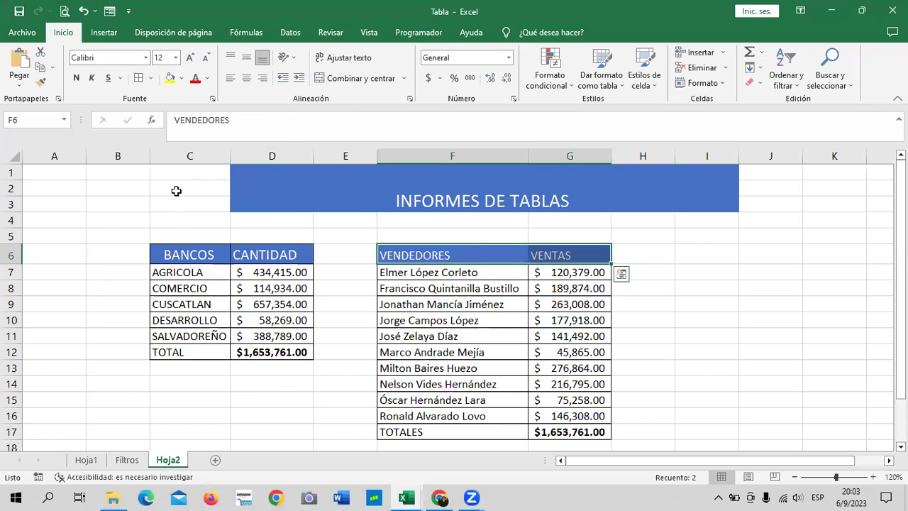
left_click(631, 276)
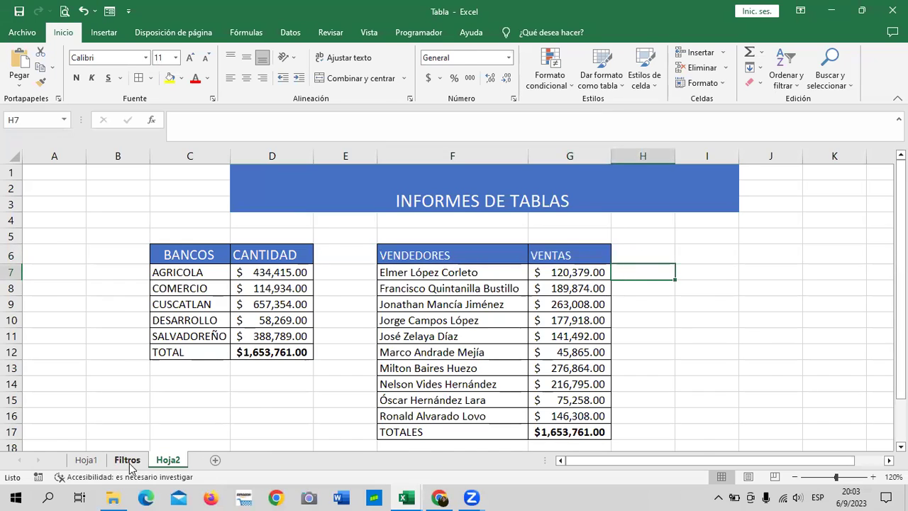
- On the Filtros sheet, select a cell in Tabla3 and show its Table Design options
left_click(128, 459)
scroll(326, 317, "up", 4)
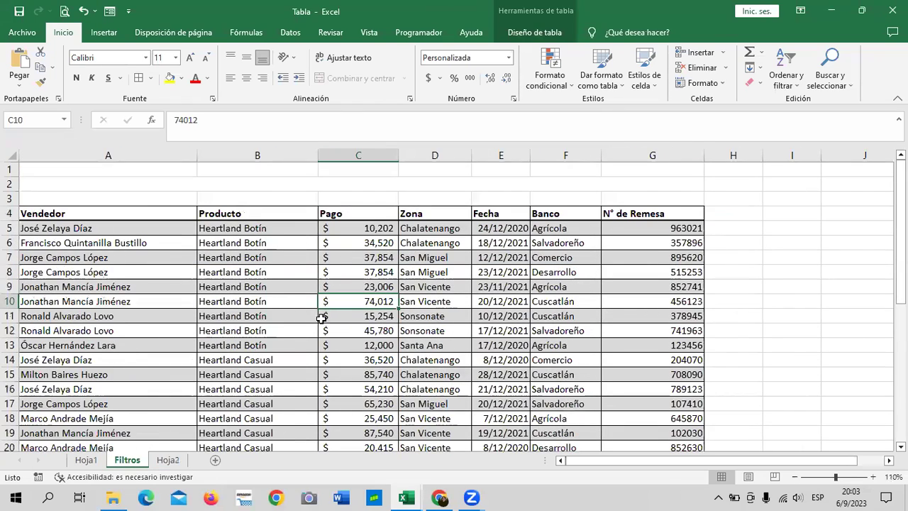
scroll(321, 319, "down", 4)
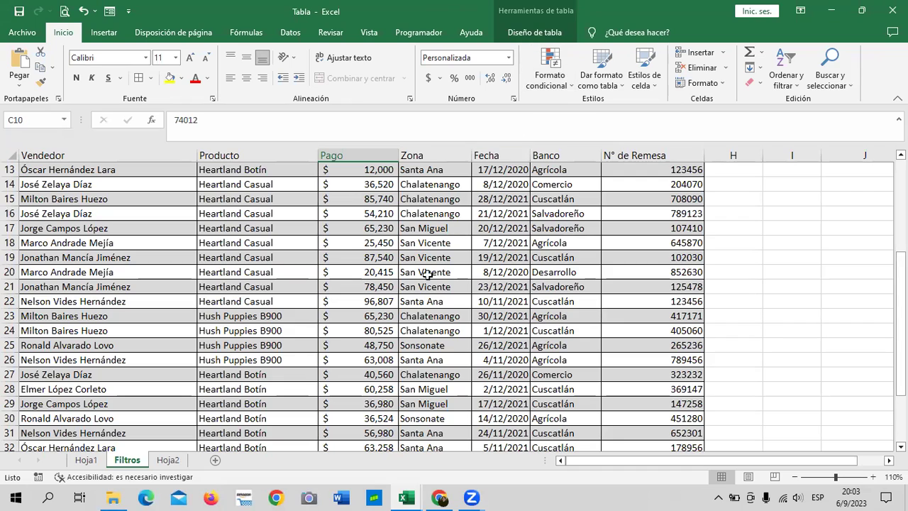
scroll(429, 276, "up", 3)
left_click(368, 262)
scroll(383, 283, "up", 1)
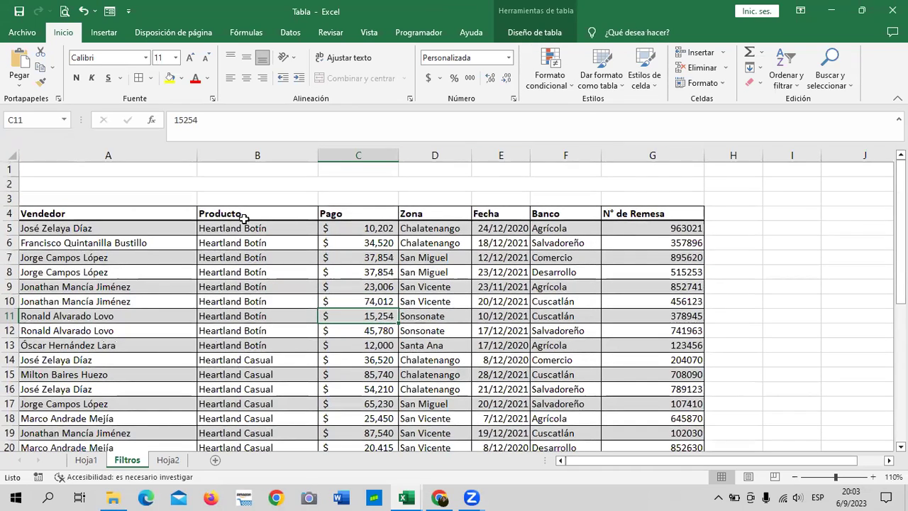
left_click(537, 35)
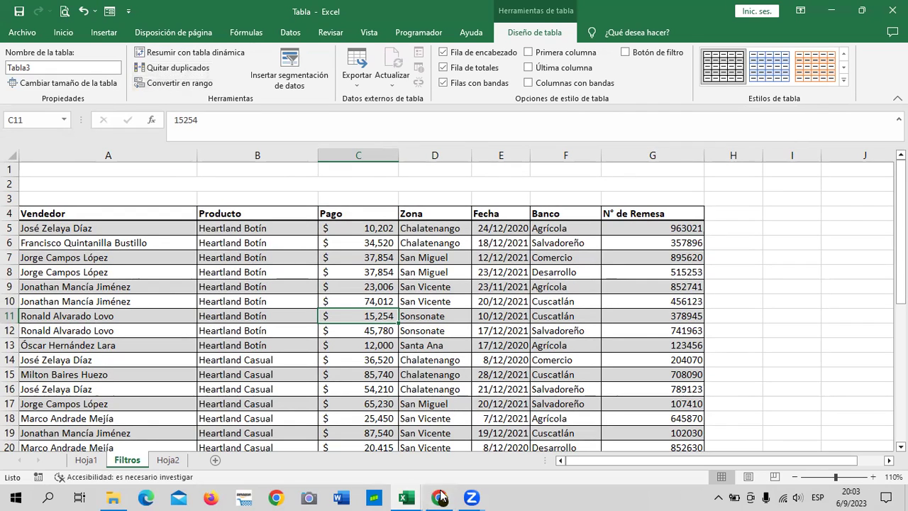
mouse_move(439, 498)
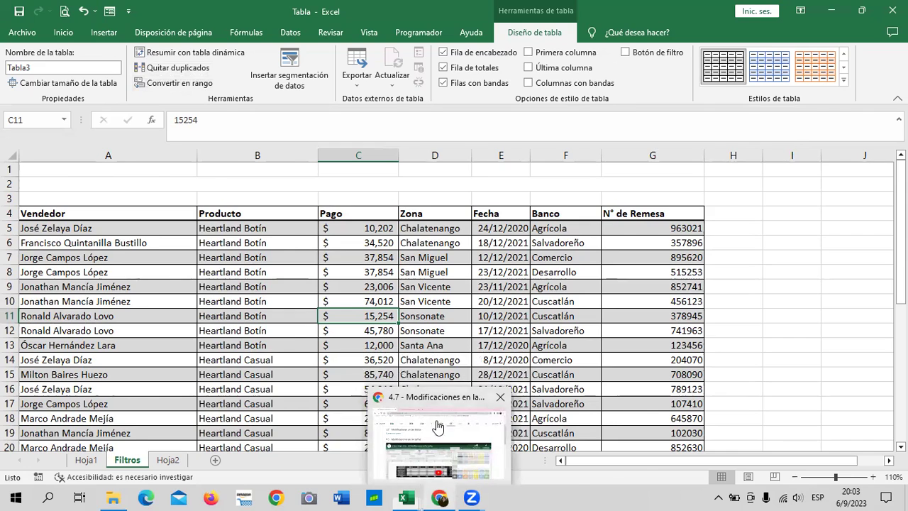
left_click(438, 427)
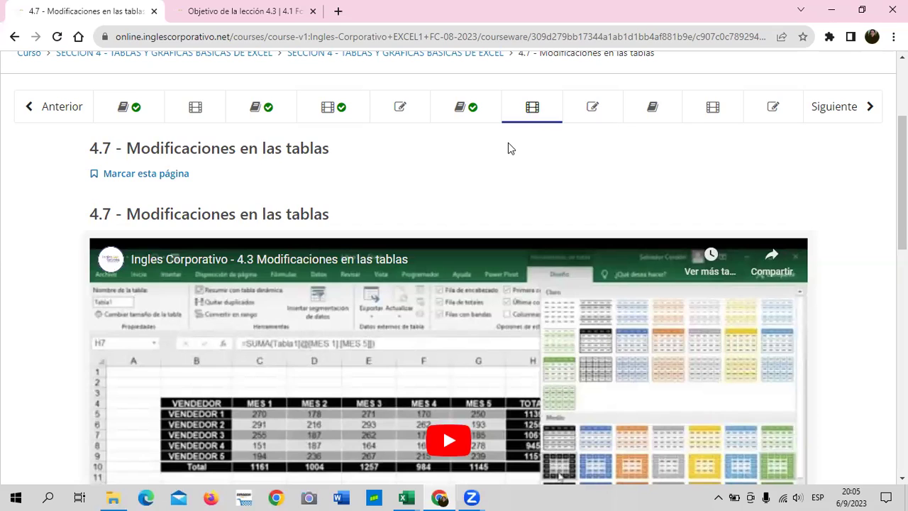
- Open the 4.6 Objetivo de la lección unit from the course navigation bar
left_click(485, 93)
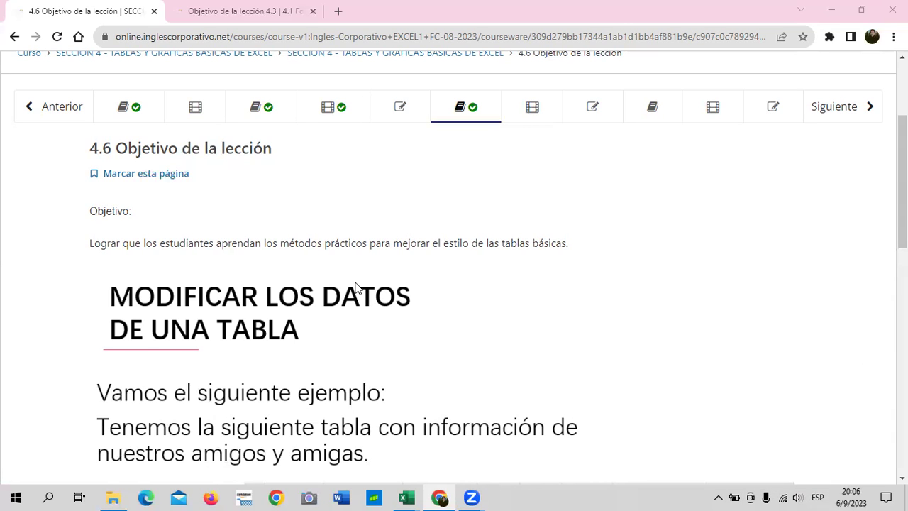
scroll(355, 288, "down", 2)
scroll(355, 287, "down", 1)
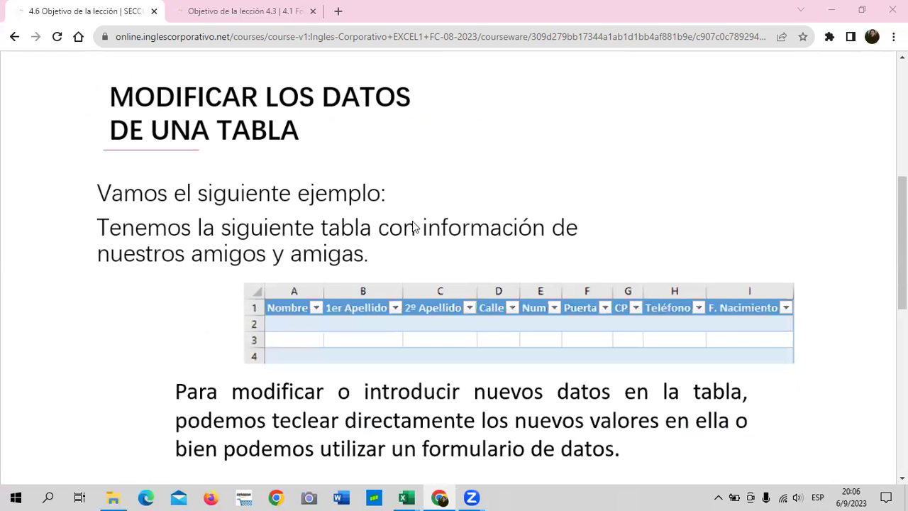
scroll(330, 269, "down", 1)
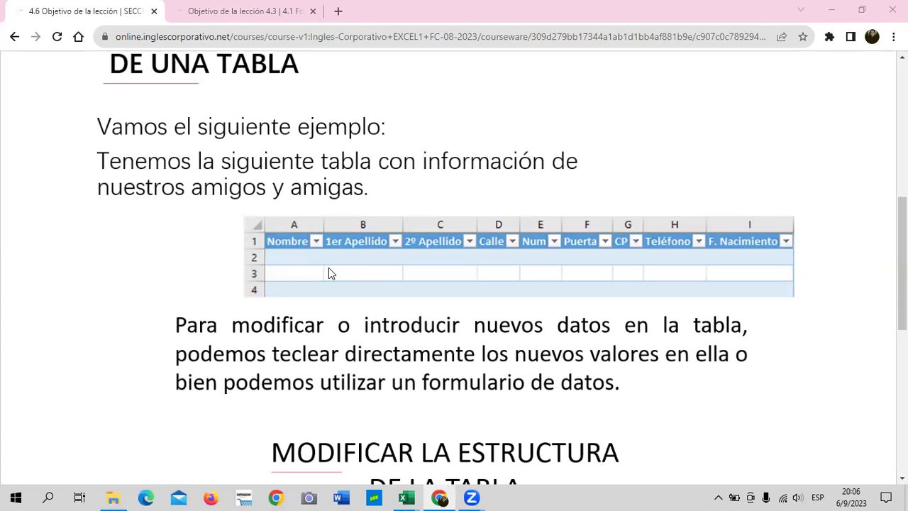
scroll(402, 321, "down", 4)
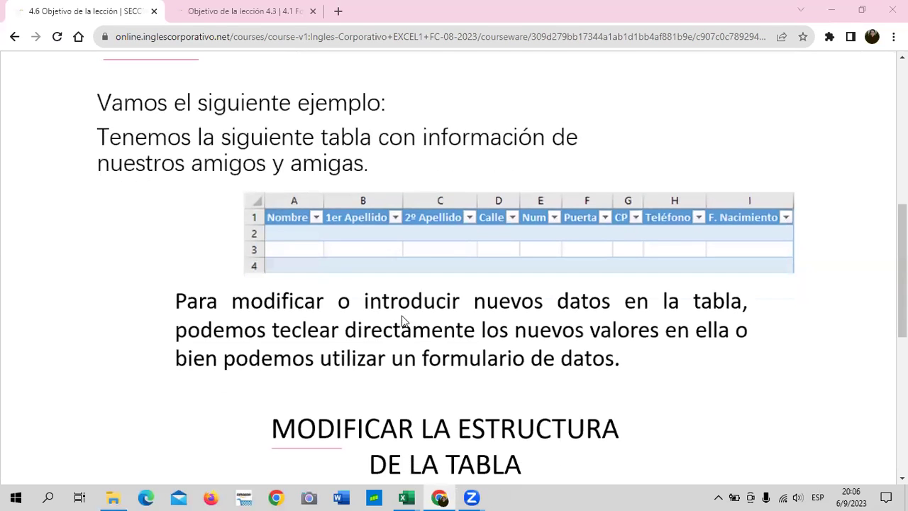
scroll(402, 317, "down", 2)
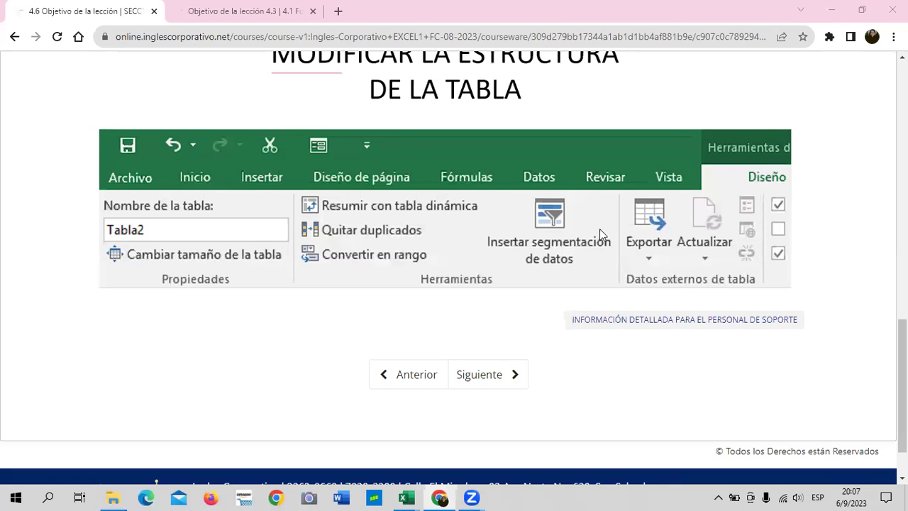
- Advance the course to unit 4.7, then bring the Tabla workbook back to the front
left_click(505, 381)
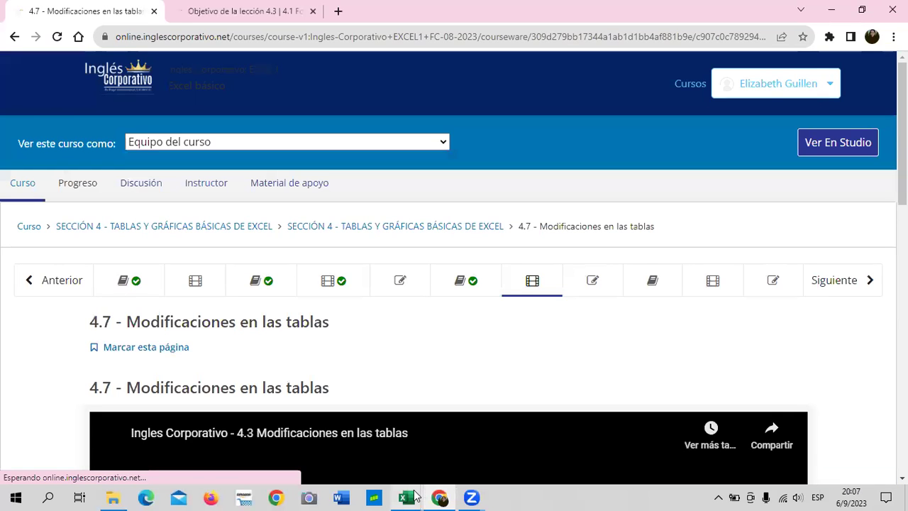
mouse_move(405, 497)
mouse_move(406, 434)
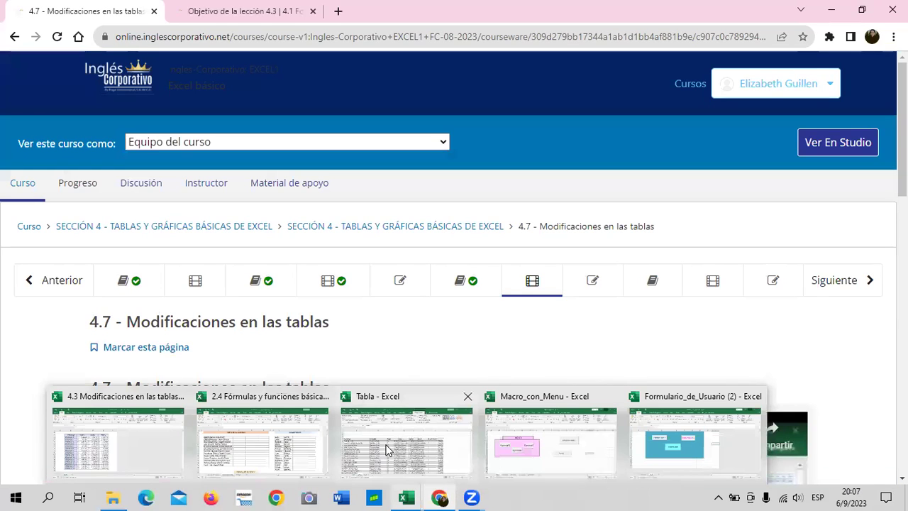
left_click(393, 454)
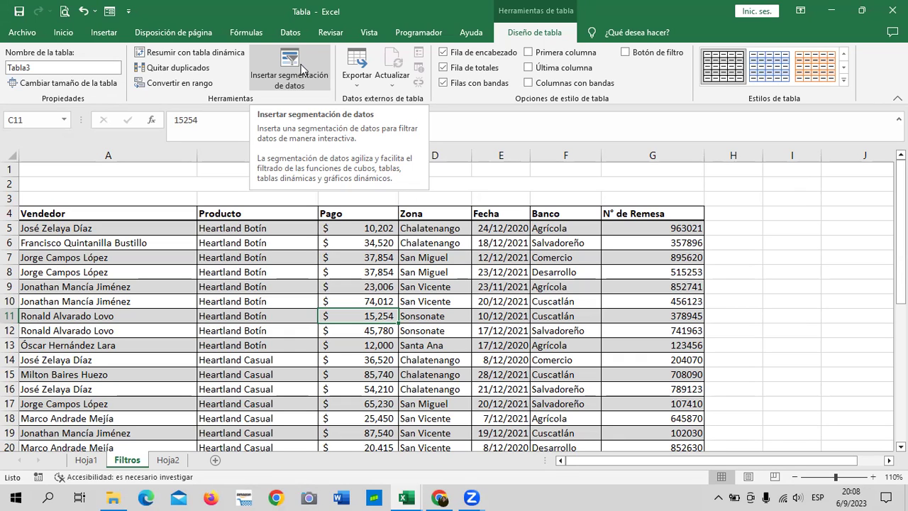
- Insert slicers on Tabla3 for the Vendedor, Producto and Zona columns
left_click(301, 75)
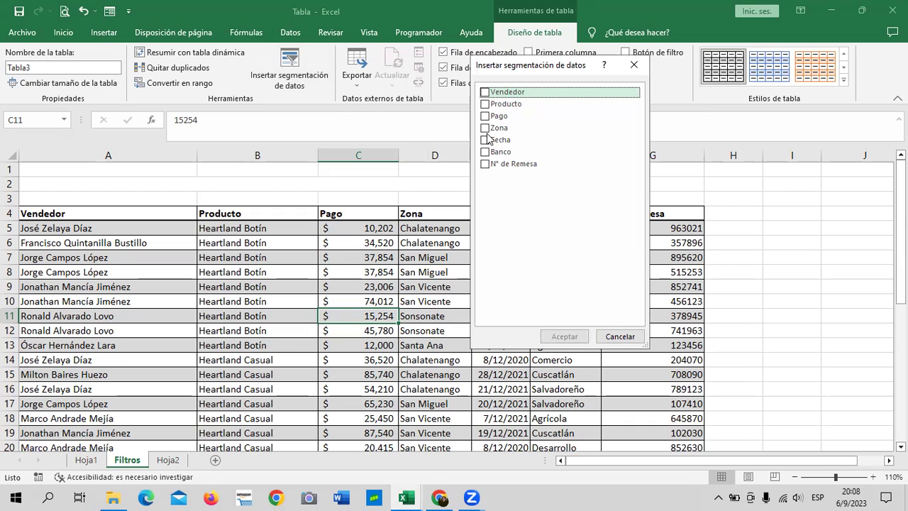
left_click_drag(546, 68, 291, 112)
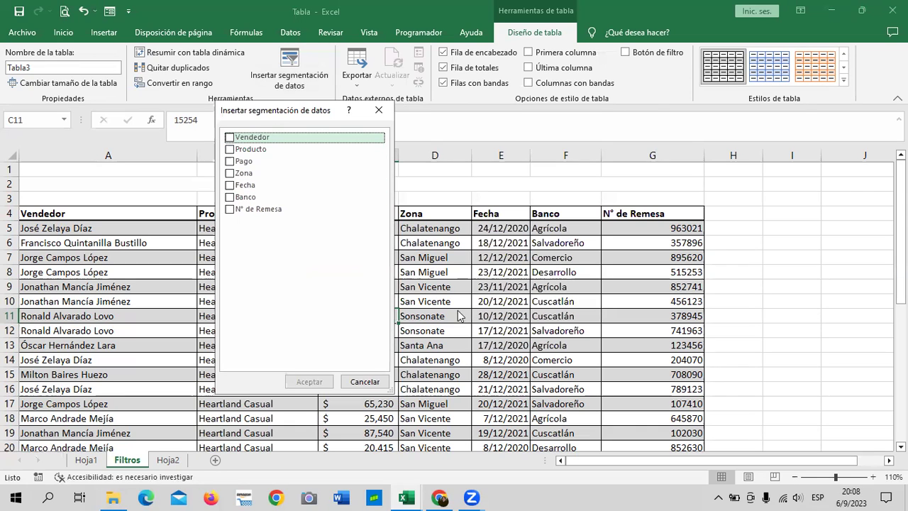
left_click(237, 137)
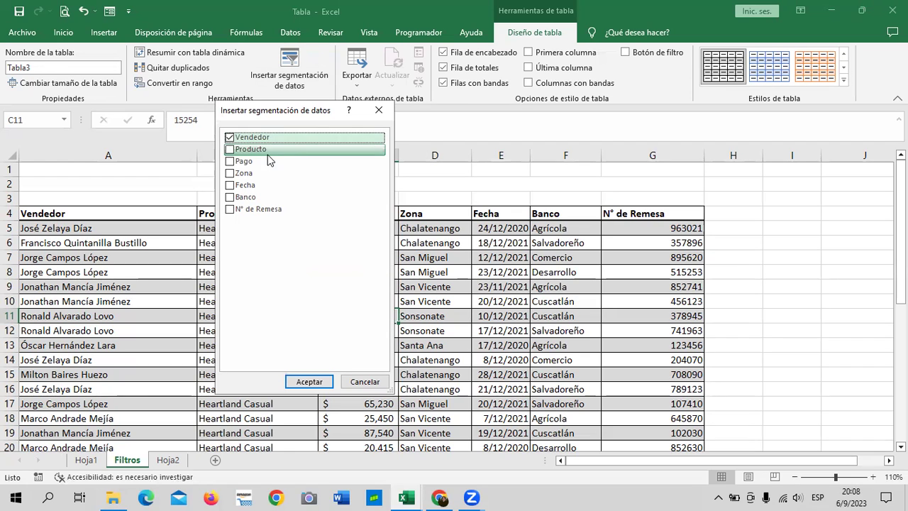
left_click(232, 150)
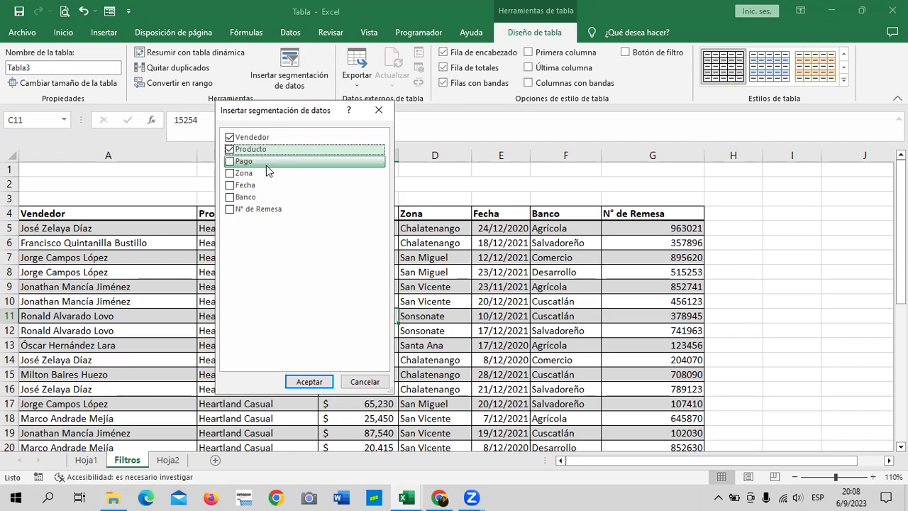
left_click(232, 175)
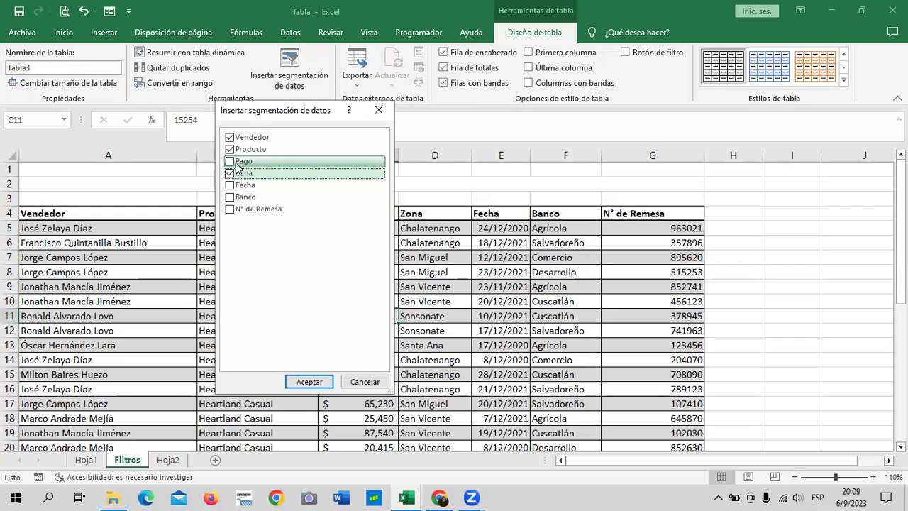
left_click(319, 384)
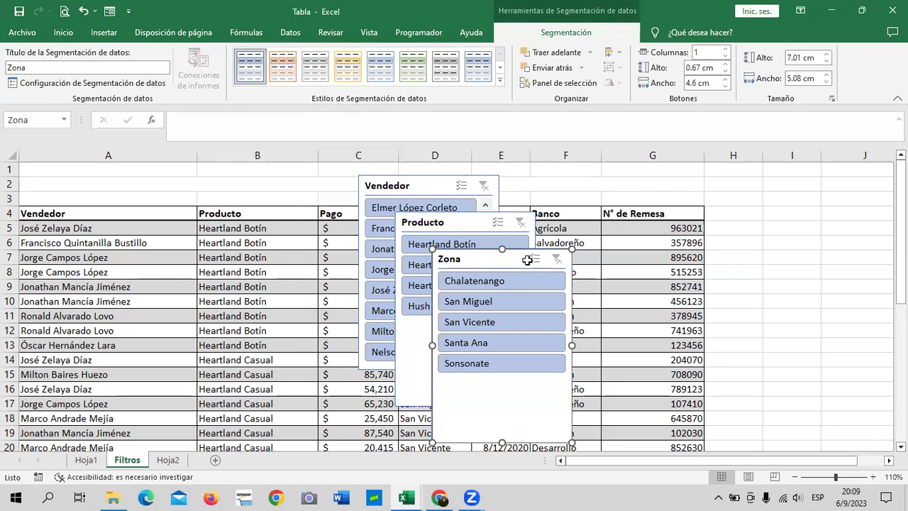
- Arrange the Vendedor, Producto and Zona slicers side by side above the table
left_click_drag(589, 222, 622, 171)
left_click_drag(422, 185, 306, 177)
left_click_drag(469, 221, 485, 181)
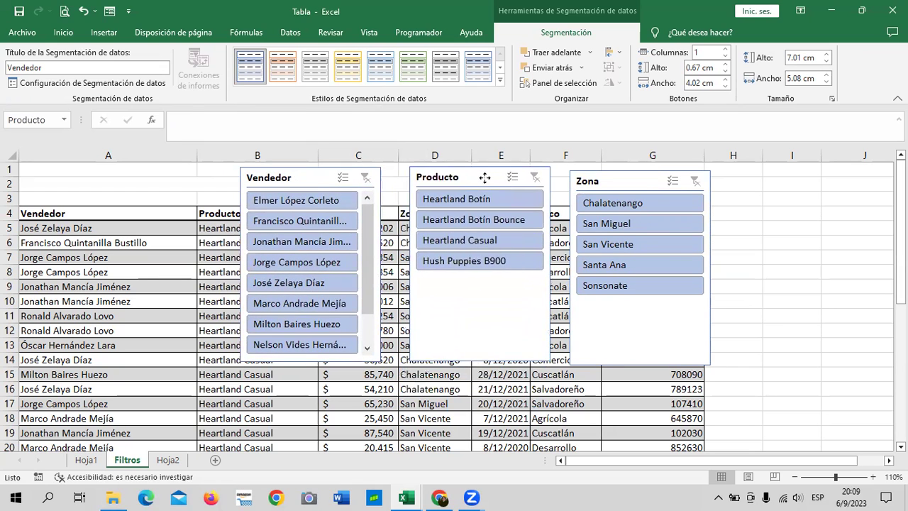
left_click_drag(626, 183, 629, 182)
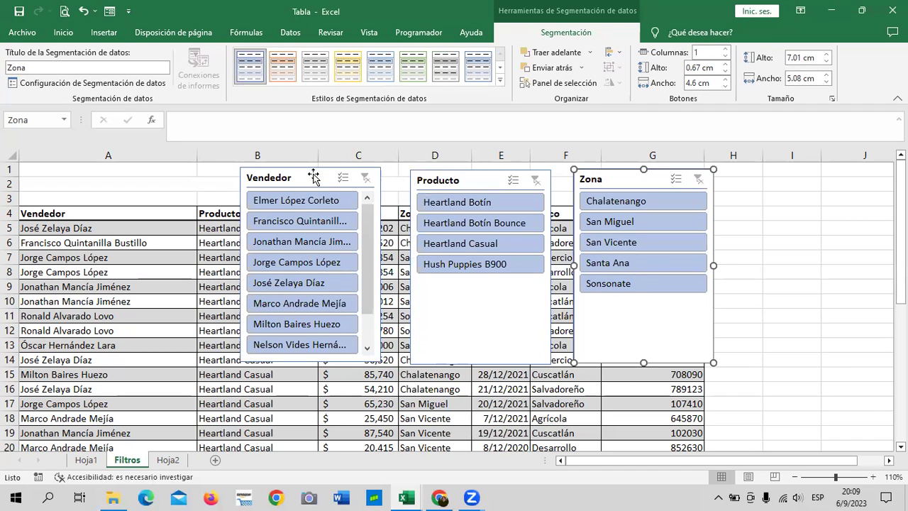
left_click_drag(313, 177, 315, 184)
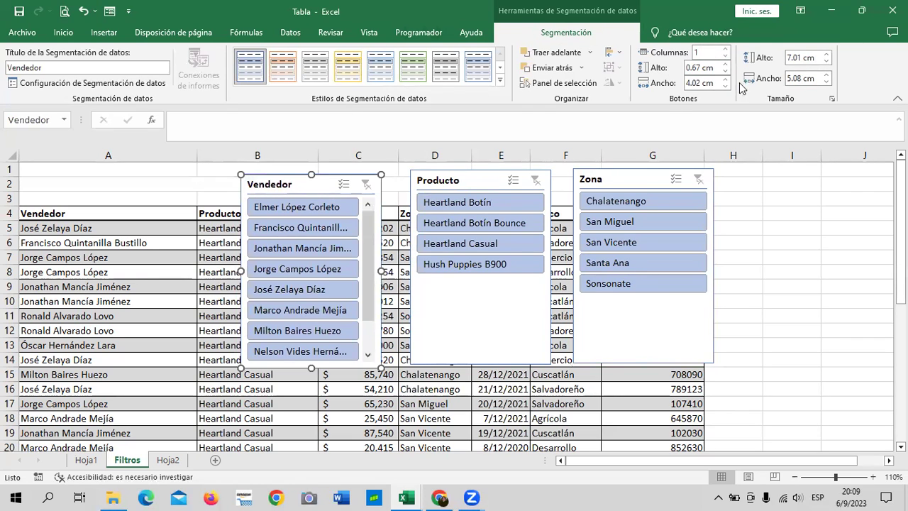
left_click_drag(320, 184, 331, 180)
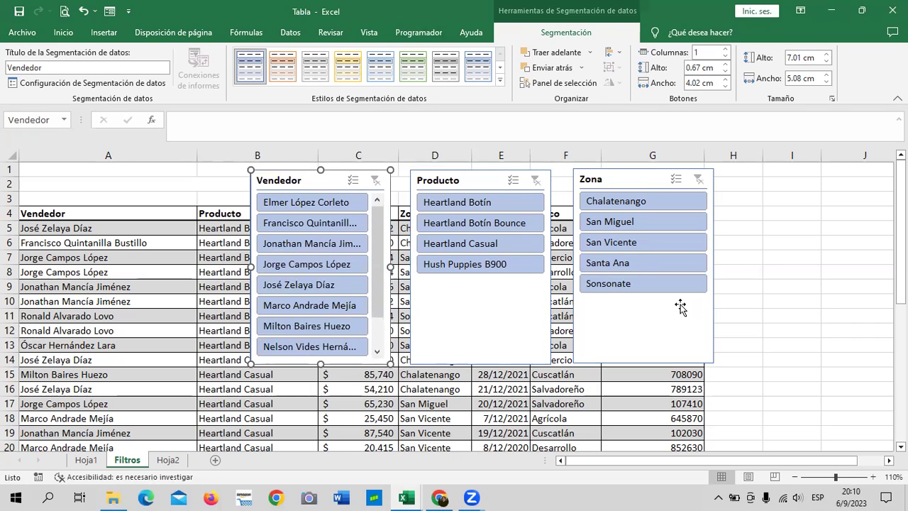
- Apply the same green slicer style to the Vendedor, Producto and Zona slicers
left_click(501, 80)
left_click(414, 134)
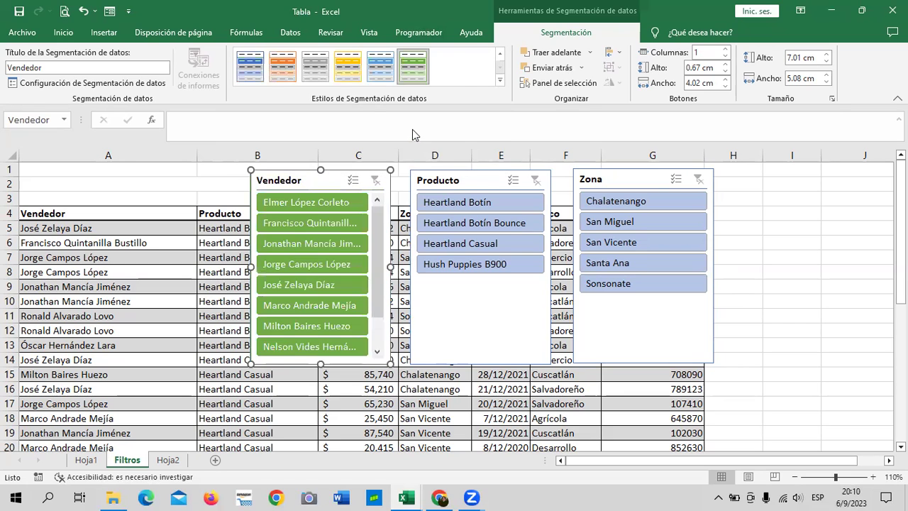
left_click(487, 185)
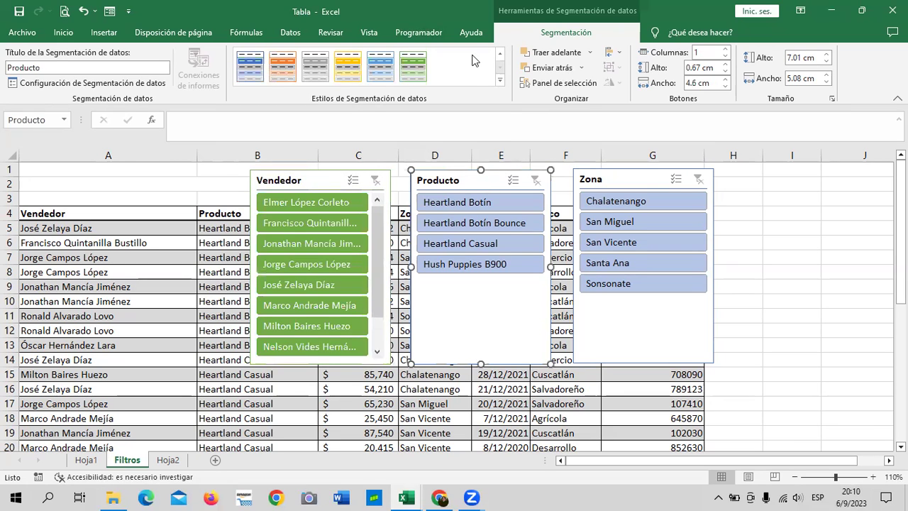
left_click(502, 85)
left_click(411, 138)
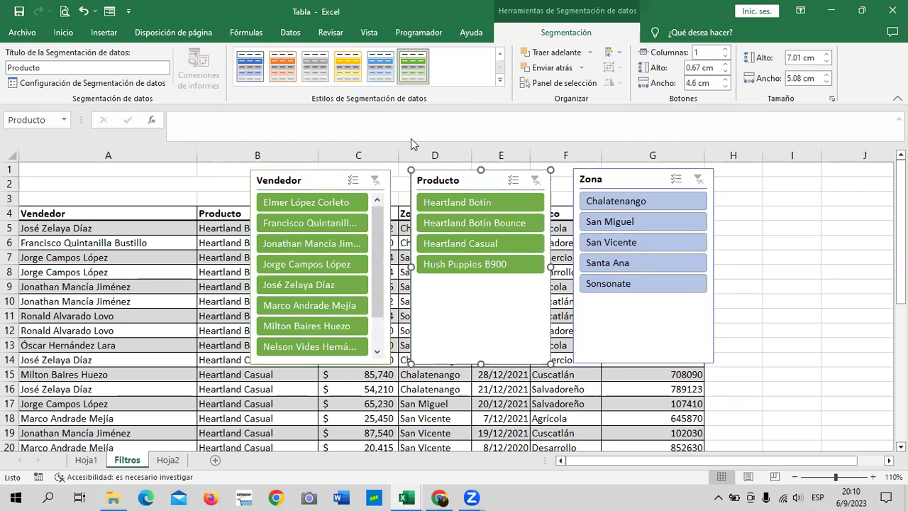
left_click(673, 319)
left_click(413, 68)
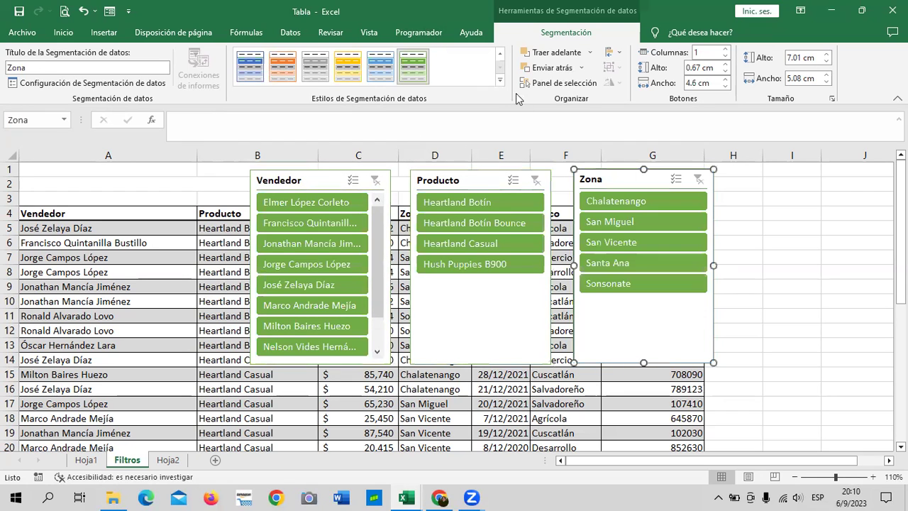
left_click(500, 80)
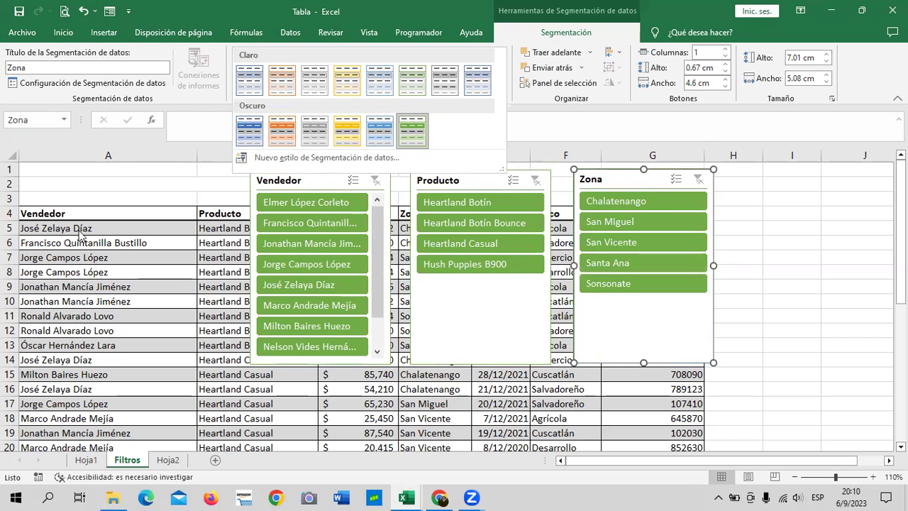
left_click(785, 288)
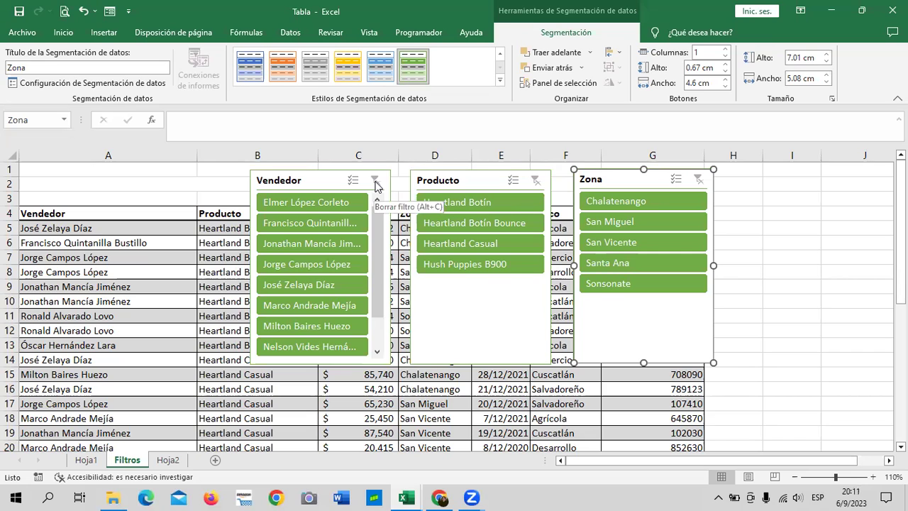
- Pick Heartland Botín in the Producto slicer so 15 of 32 records remain
left_click(522, 204)
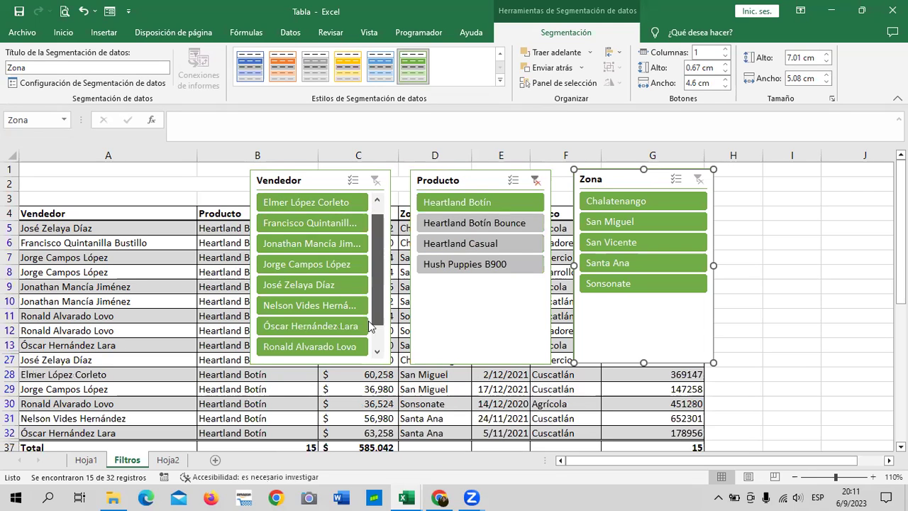
scroll(381, 322, "down", 2)
left_click_drag(381, 322, 388, 245)
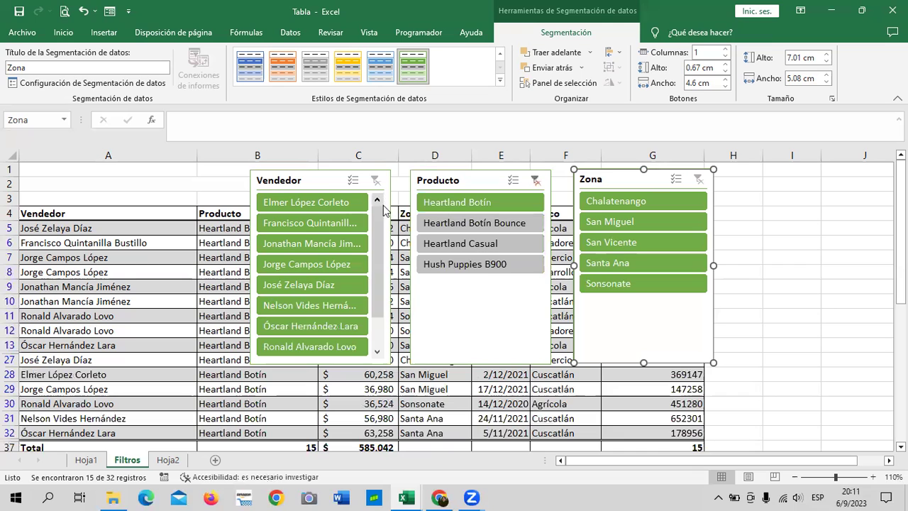
mouse_move(379, 221)
left_mouse_down()
mouse_move(374, 278)
mouse_move(383, 213)
mouse_move(378, 295)
left_mouse_up()
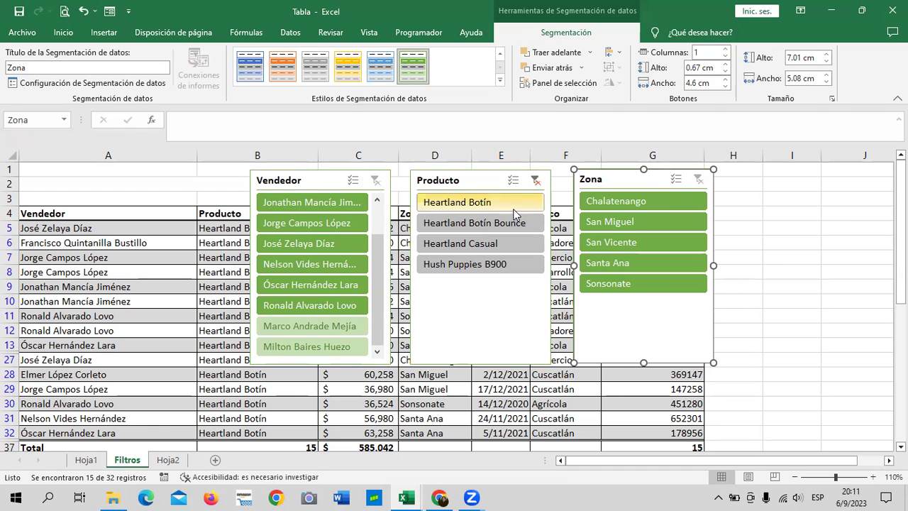
- Shift the Zona slicer far right, then line up Producto and Vendedor side by side beside it
left_click(773, 259)
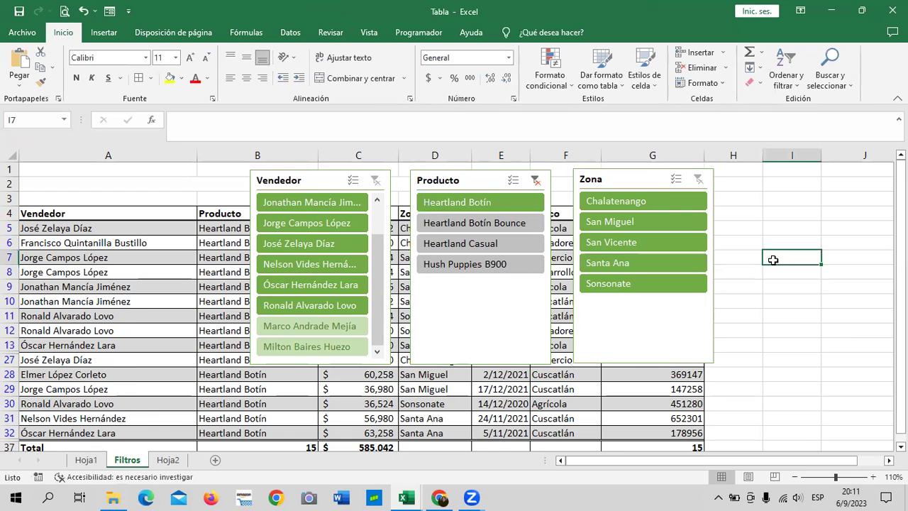
scroll(773, 260, "down", 2)
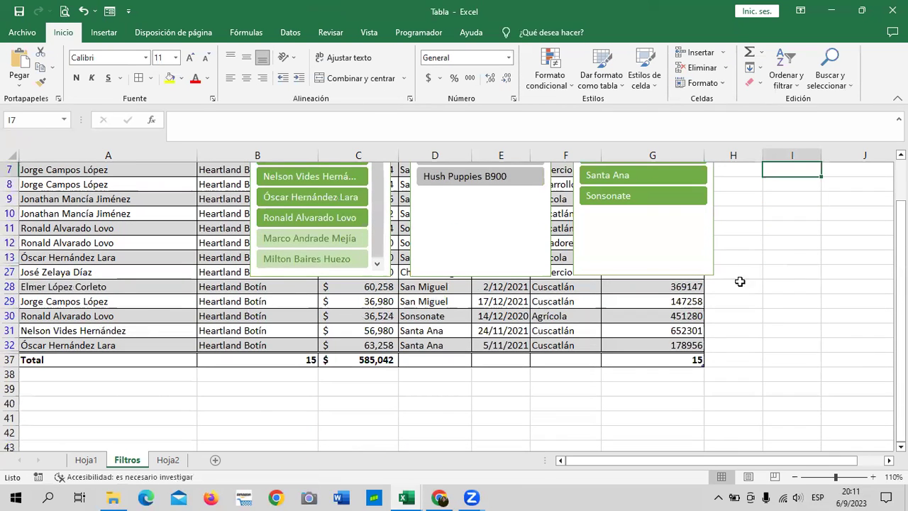
scroll(773, 354, "up", 2)
scroll(766, 351, "down", 2)
scroll(737, 349, "up", 2)
mouse_move(644, 179)
left_mouse_down()
mouse_move(796, 178)
mouse_move(800, 188)
left_mouse_up()
mouse_move(493, 190)
left_mouse_down()
mouse_move(638, 187)
mouse_move(654, 198)
left_mouse_up()
left_click_drag(345, 181, 501, 184)
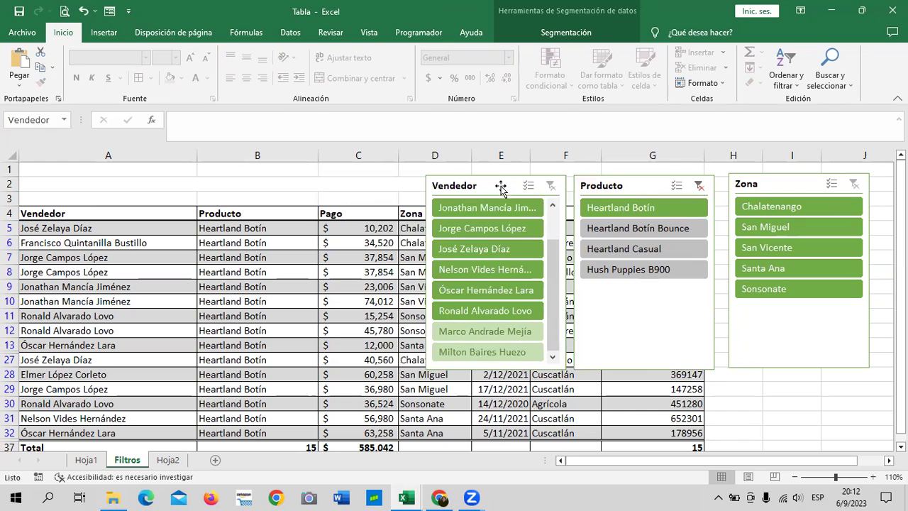
left_click_drag(643, 187, 649, 186)
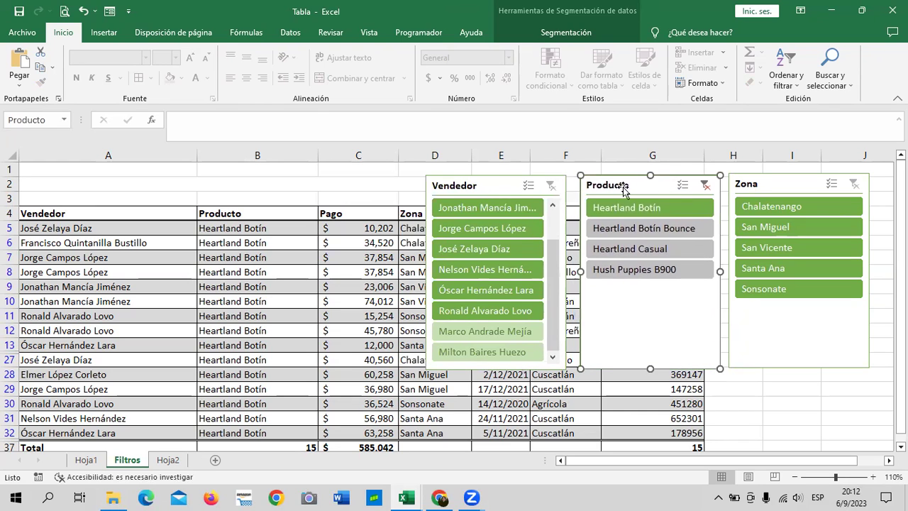
left_click_drag(492, 183, 503, 182)
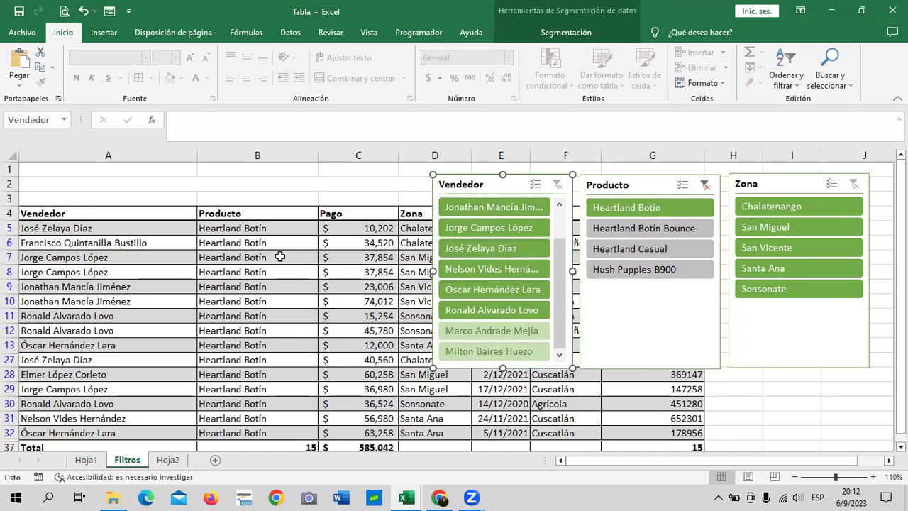
left_click(780, 415)
scroll(779, 413, "down", 2)
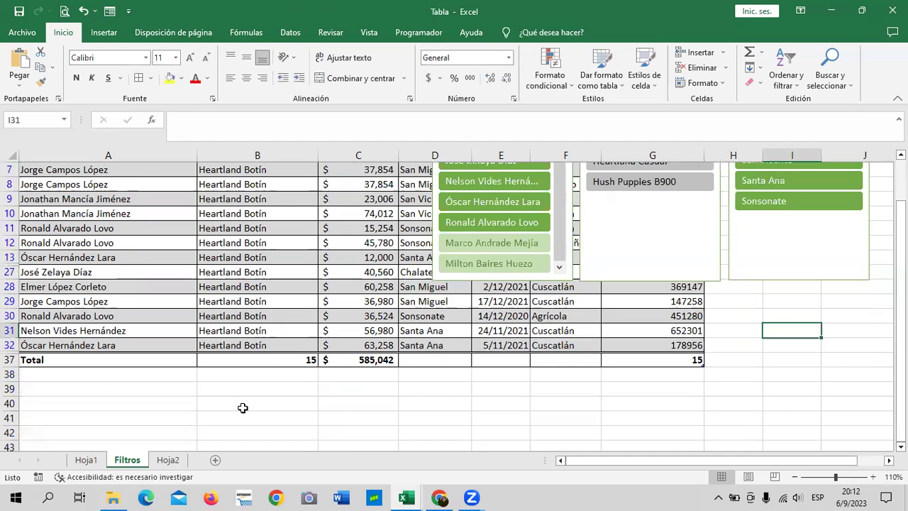
- Clear the Producto slicer filter and filter the table to Chalatenango, leaving 11 of 32 records
scroll(242, 408, "up", 2)
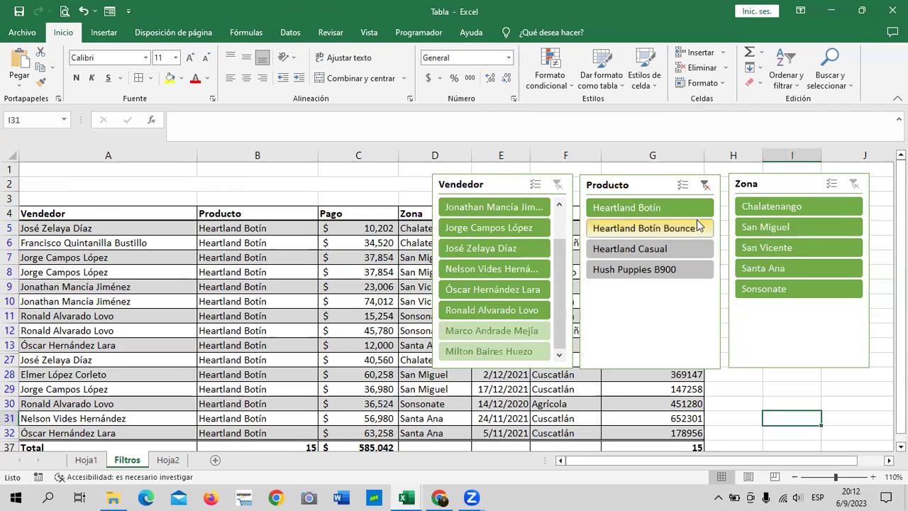
left_click(704, 185)
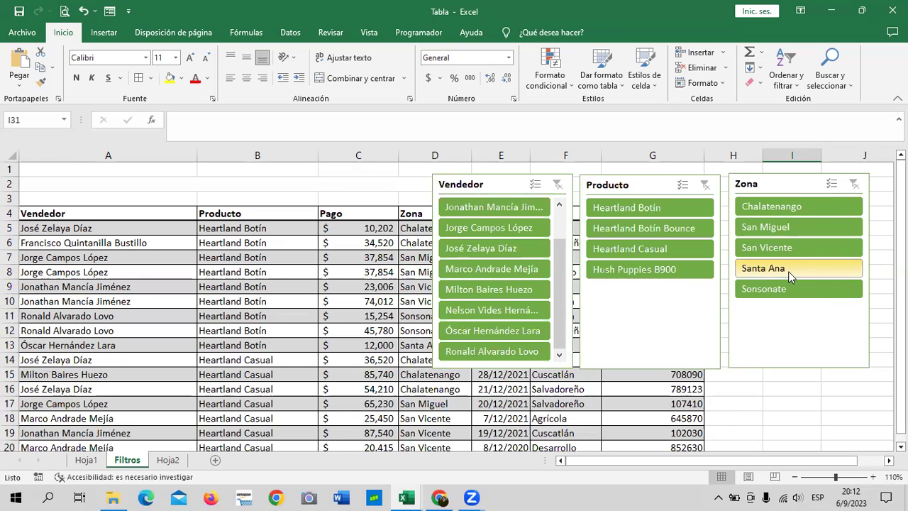
left_click(812, 207)
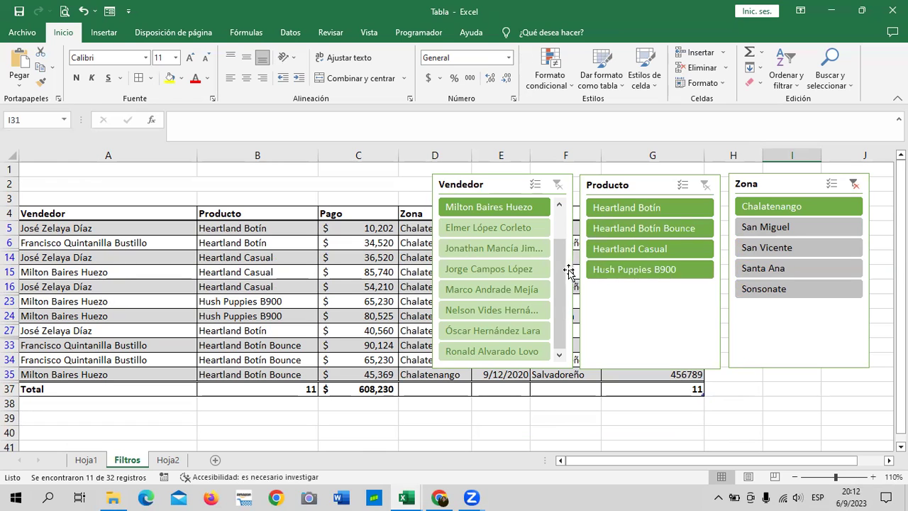
scroll(563, 246, "up", 2)
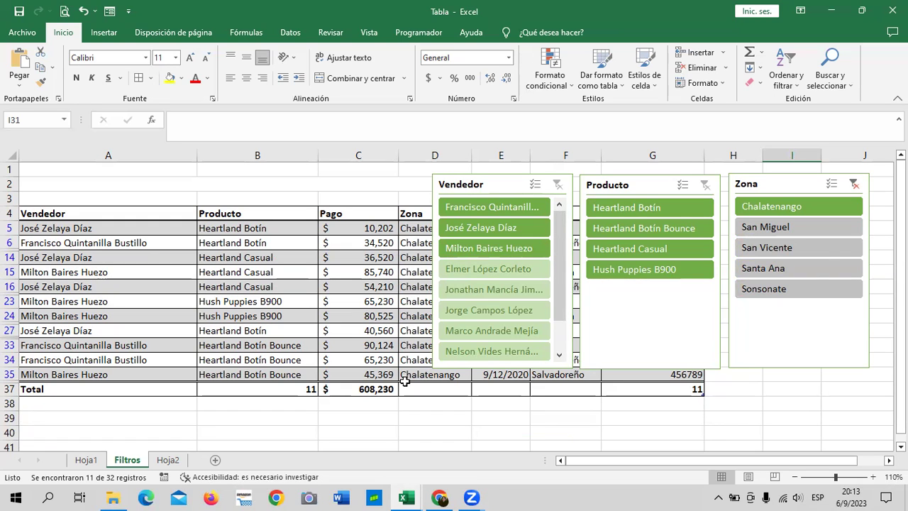
- Filter the Zona slicer to San Miguel, then San Vicente, then clear the zone filter
left_click(854, 184)
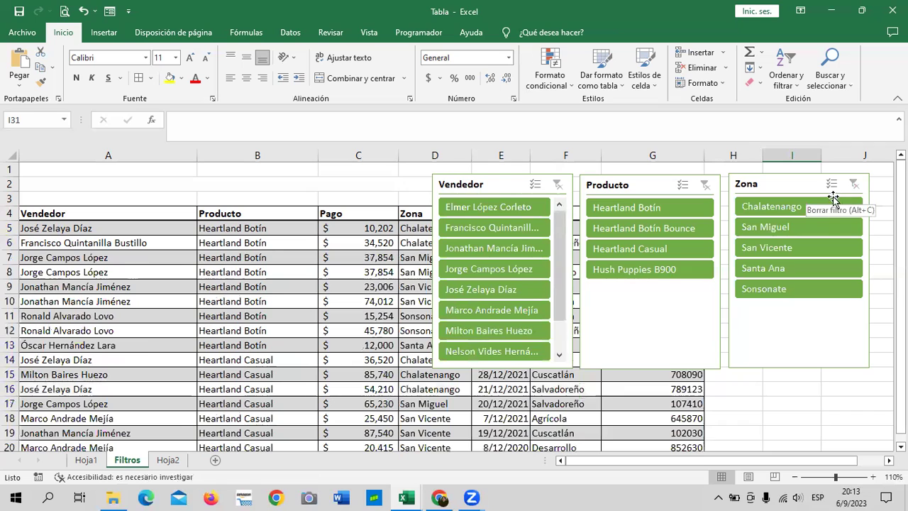
left_click(810, 229)
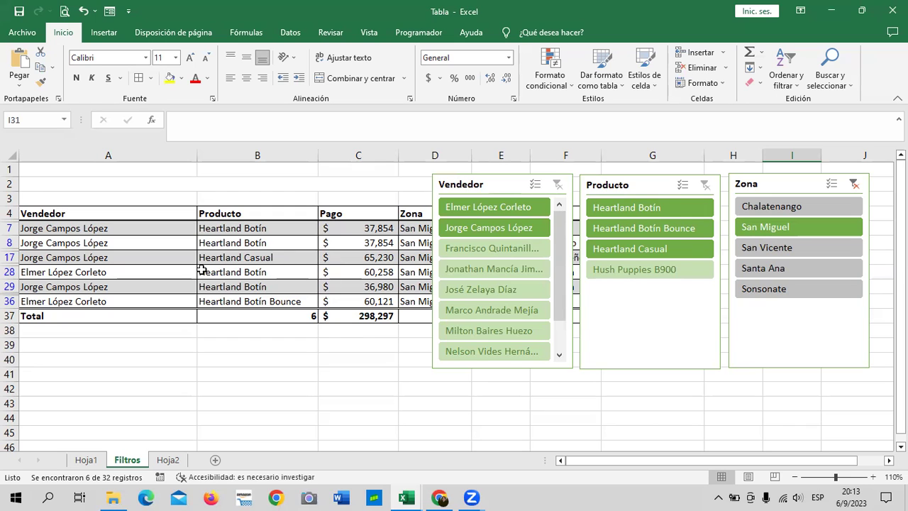
left_click(854, 184)
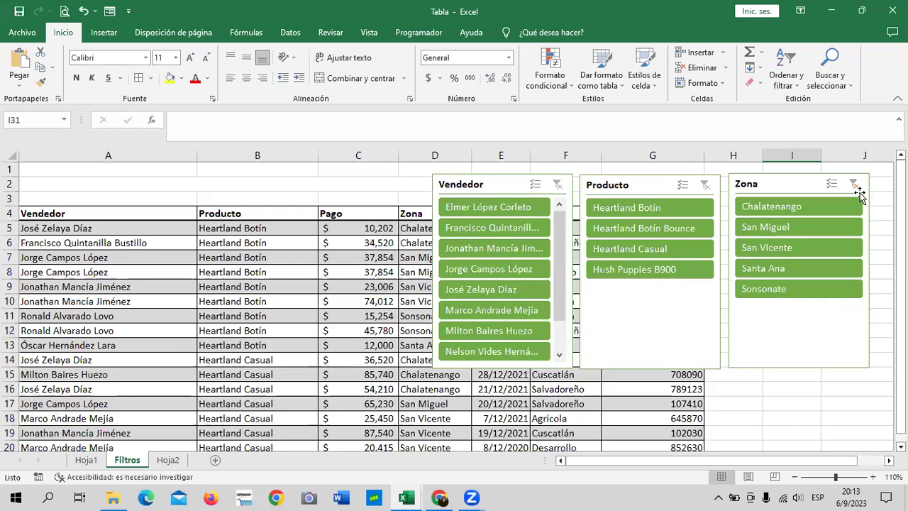
left_click(811, 246)
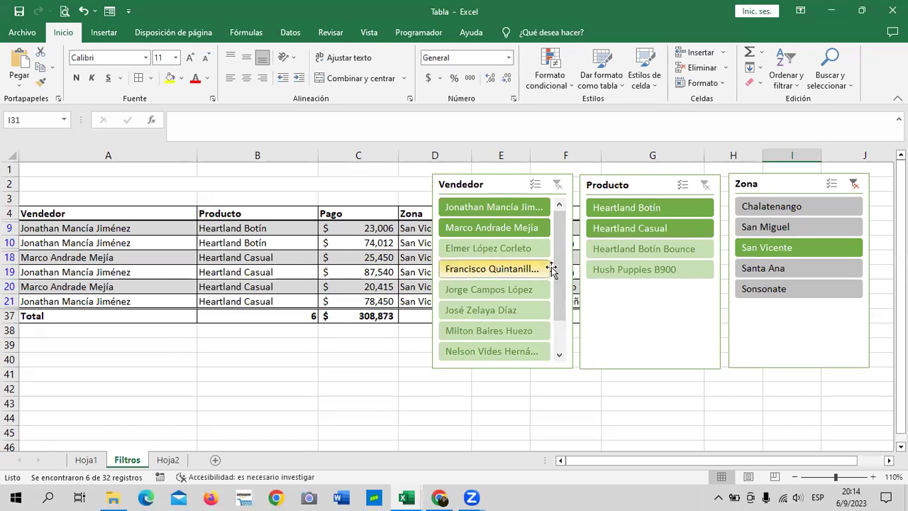
scroll(552, 268, "down", 2)
scroll(548, 259, "up", 2)
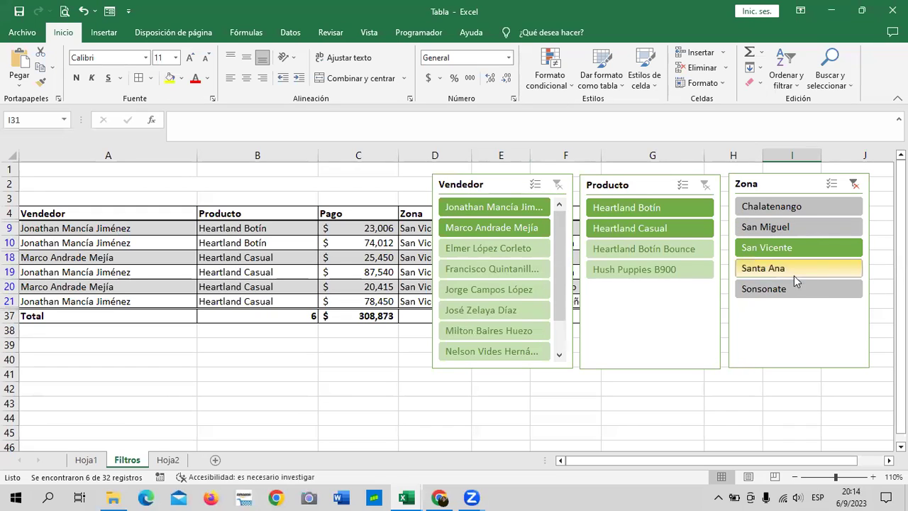
left_click(854, 185)
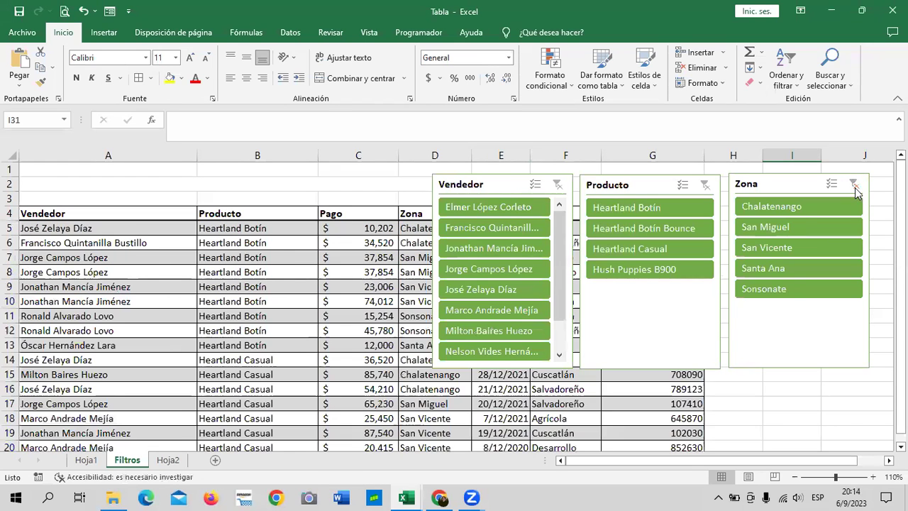
- Try the Santa Ana and Sonsonate zone filters, then clear the Zona filter to show all rows
left_click(810, 267)
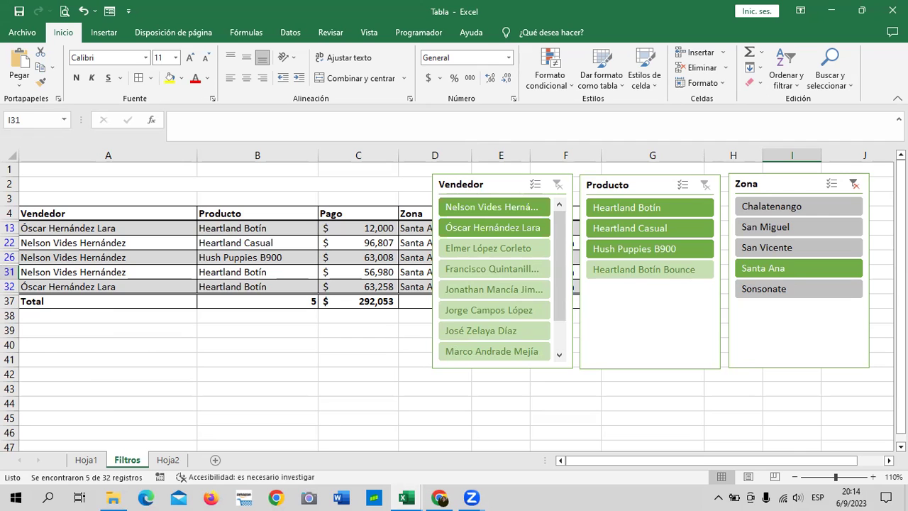
left_click(854, 183)
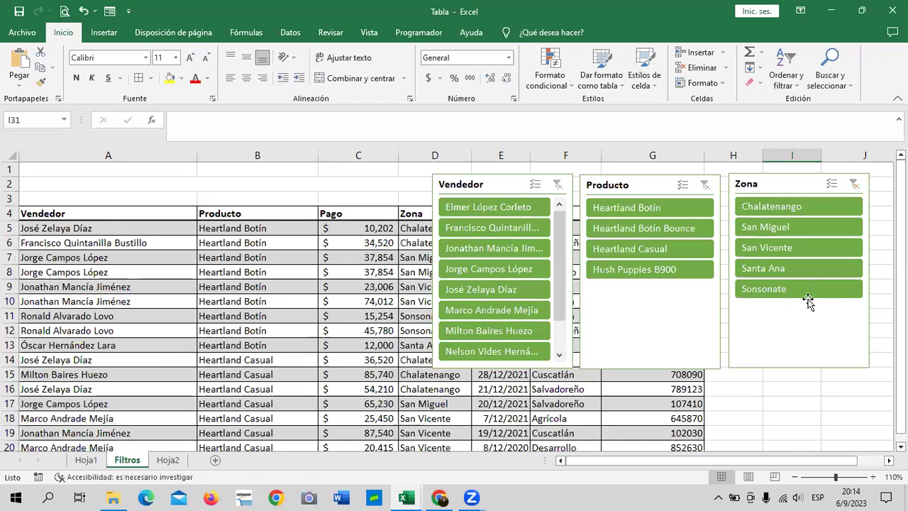
left_click(807, 295)
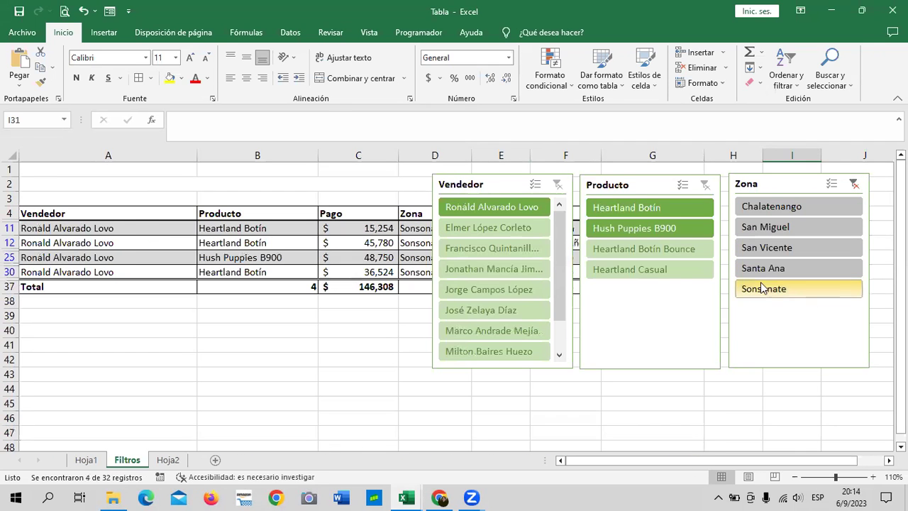
mouse_move(561, 233)
left_mouse_down()
mouse_move(558, 298)
mouse_move(560, 234)
left_mouse_up()
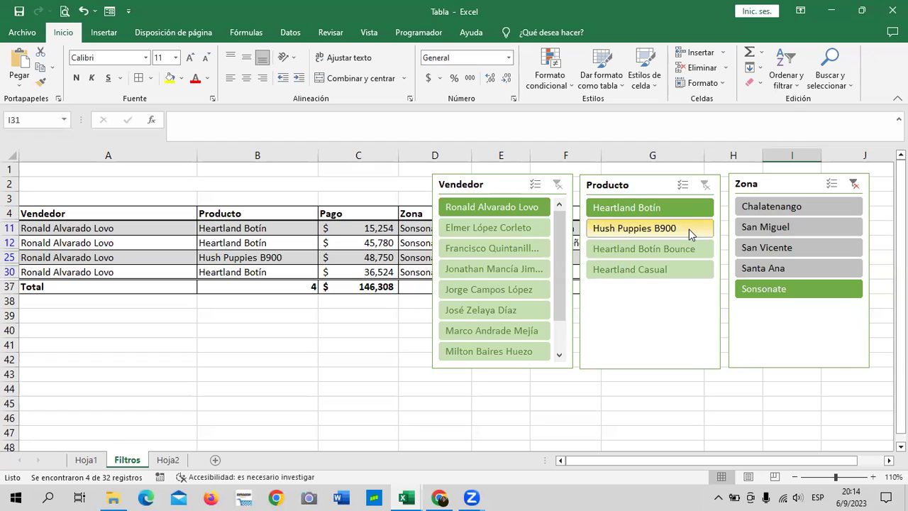
left_click(856, 188)
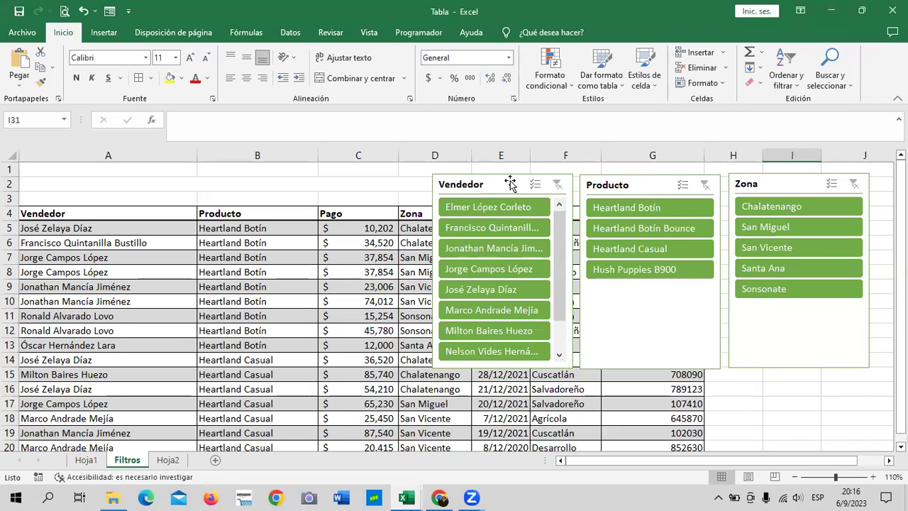
- Review the Zona slicer's settings (ascending sort, title Zona) and cancel without changes
left_click(791, 192)
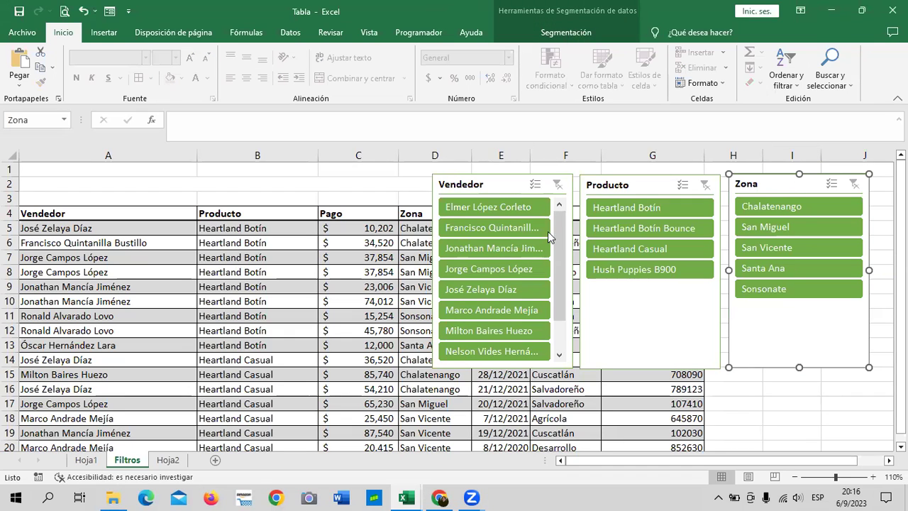
left_click(570, 33)
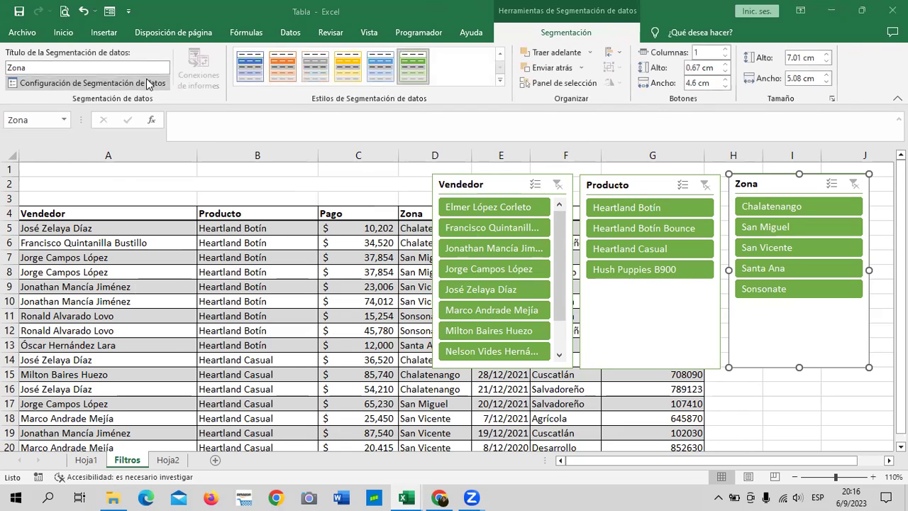
left_click(148, 83)
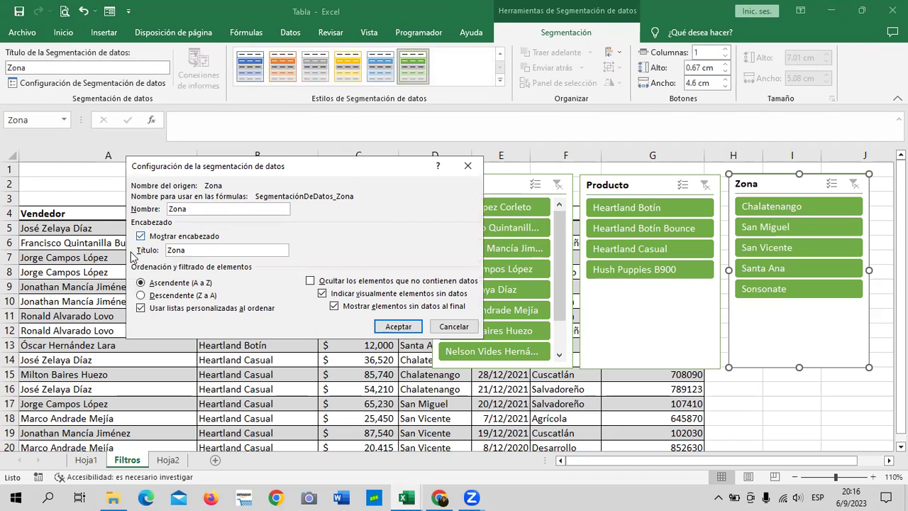
left_click(463, 328)
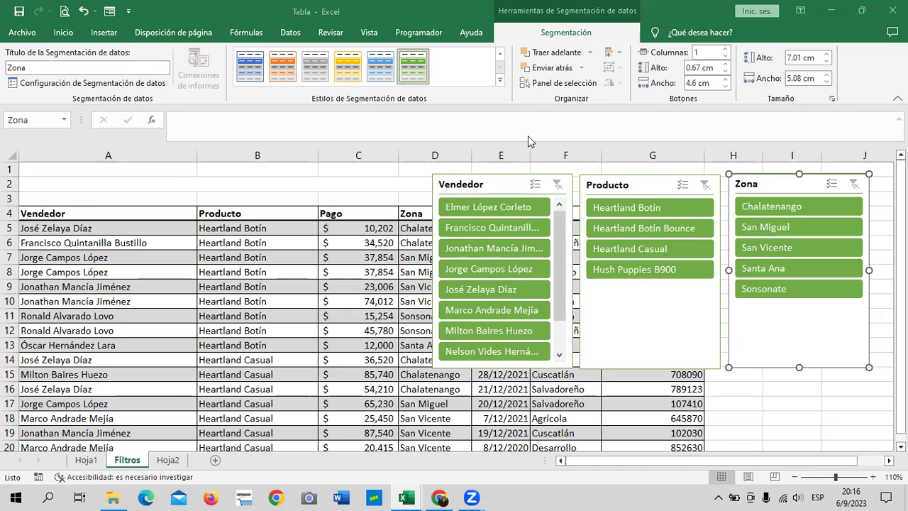
- Insert a new slicer for the Pago column of the Filtros table
scroll(316, 261, "down", 4)
left_click(315, 257)
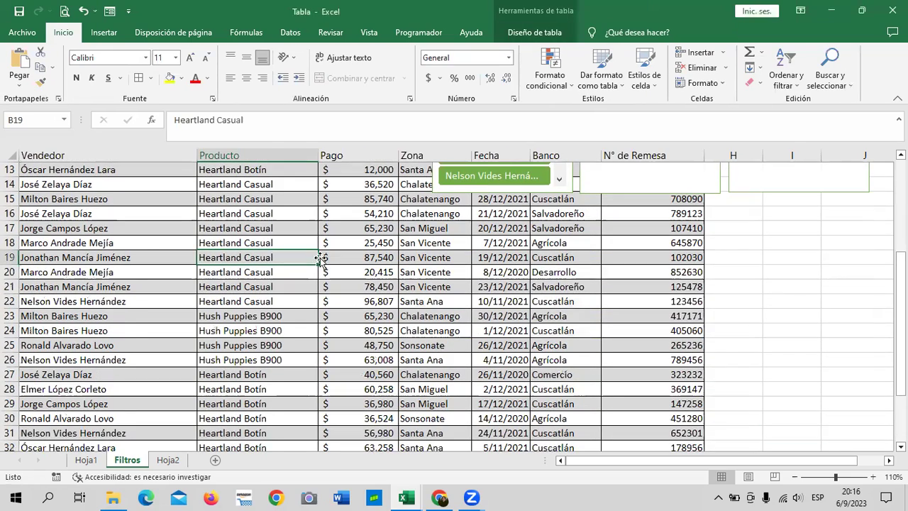
scroll(320, 257, "up", 4)
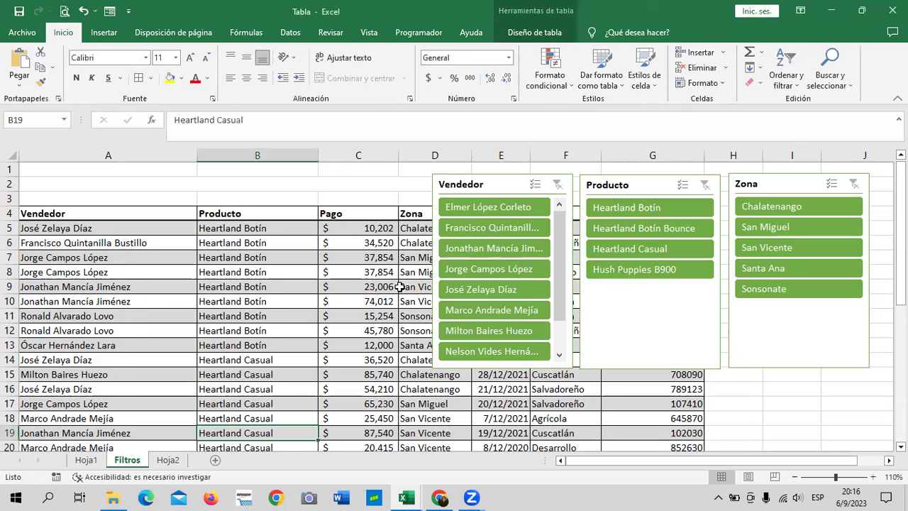
left_click(540, 32)
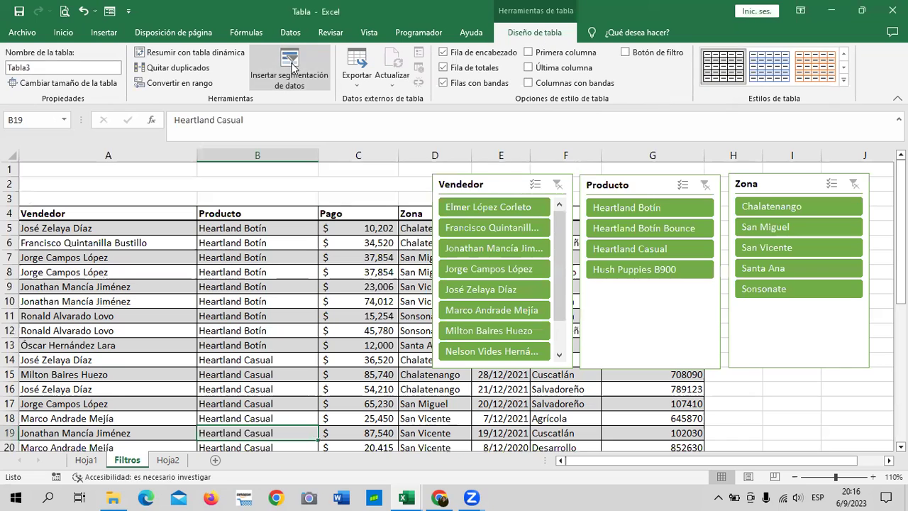
left_click(293, 66)
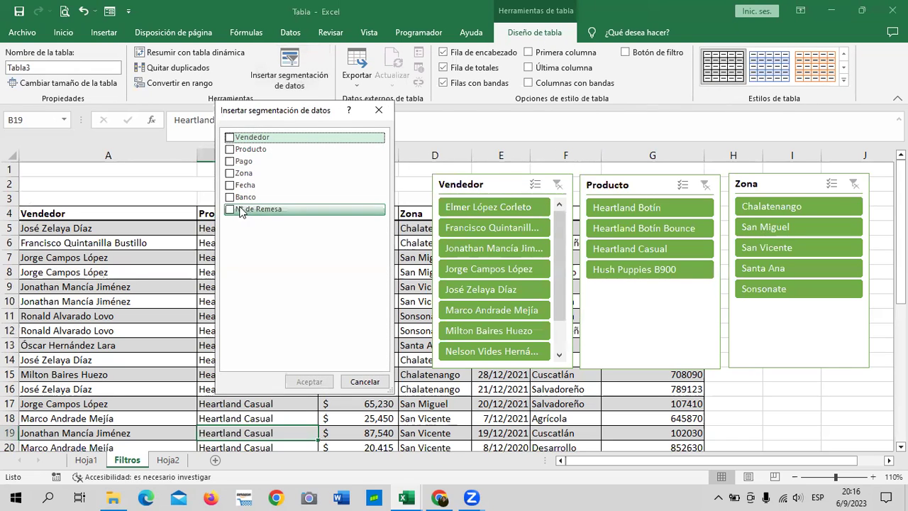
left_click(229, 161)
left_click(310, 381)
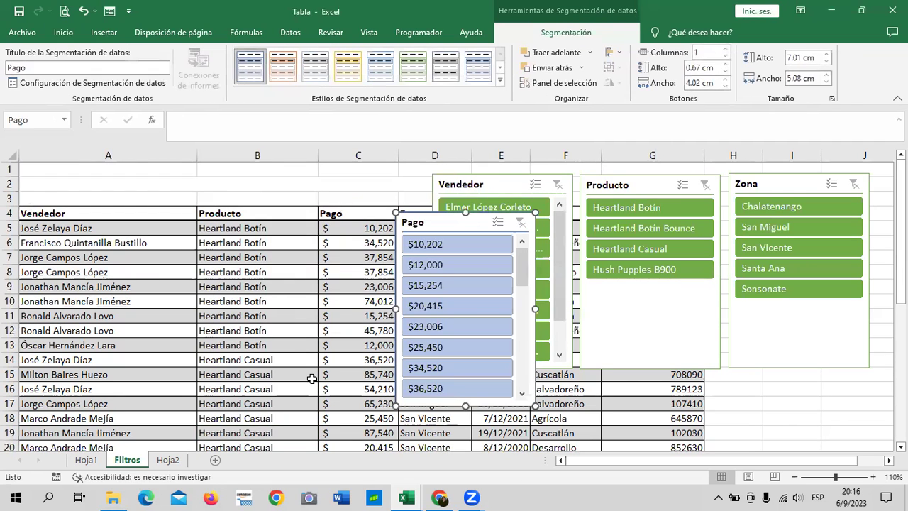
- Line up the Pago slicer with the others and filter the table to the $10,202 payment
mouse_move(430, 211)
left_mouse_down()
mouse_move(349, 173)
mouse_move(323, 176)
left_mouse_up()
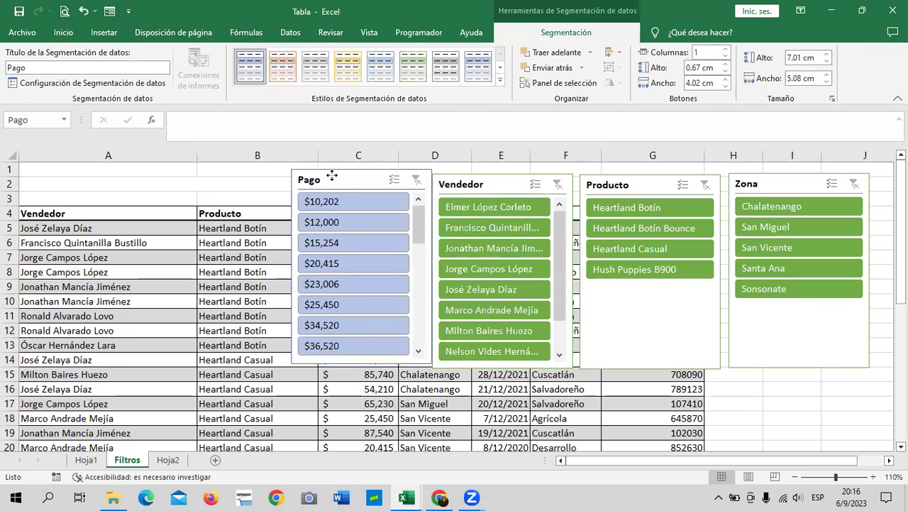
left_click_drag(495, 184, 501, 180)
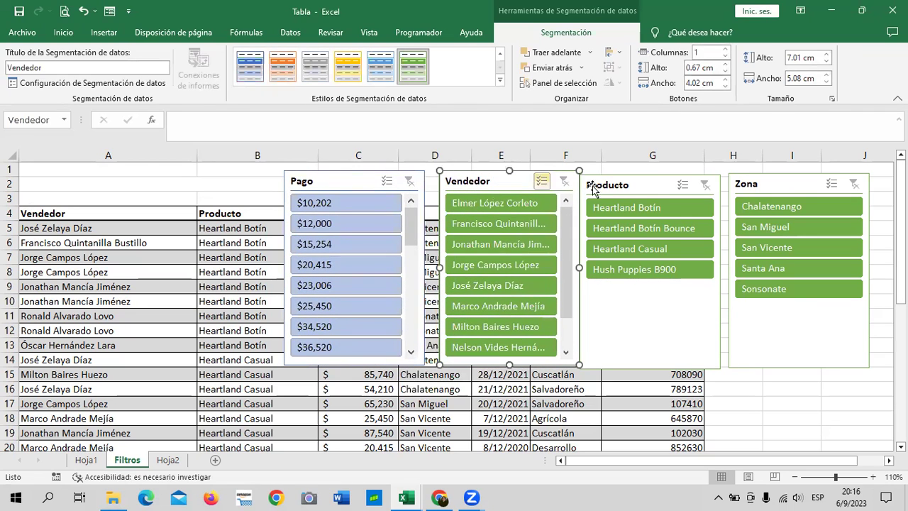
left_click_drag(653, 183, 657, 182)
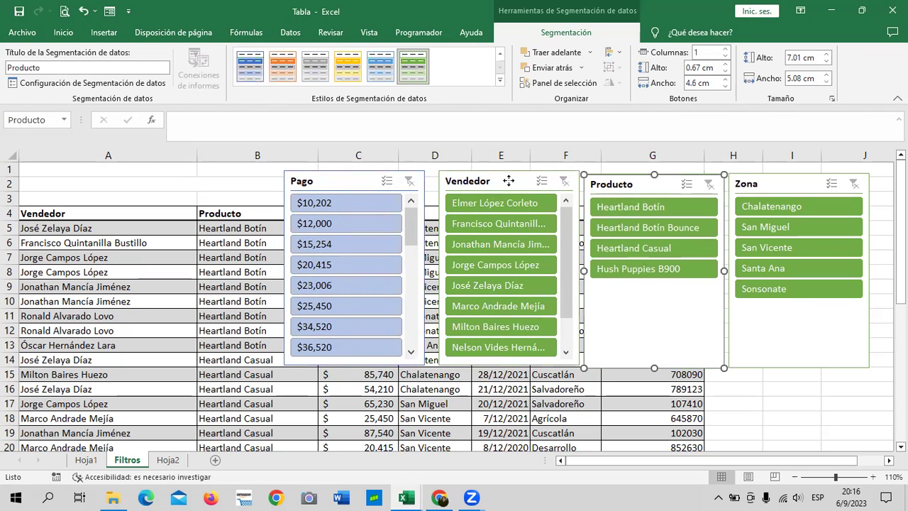
left_click_drag(511, 183, 513, 186)
left_click(349, 182)
left_click_drag(349, 181, 356, 187)
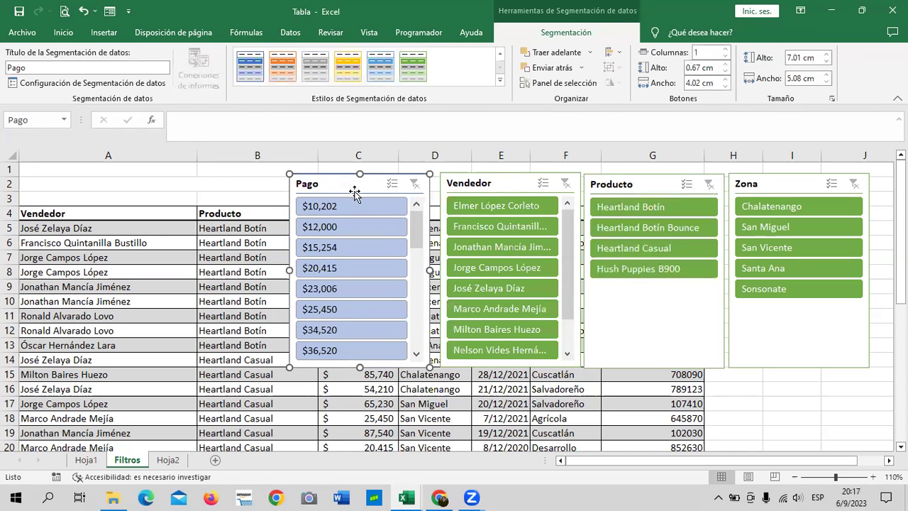
left_click(374, 206)
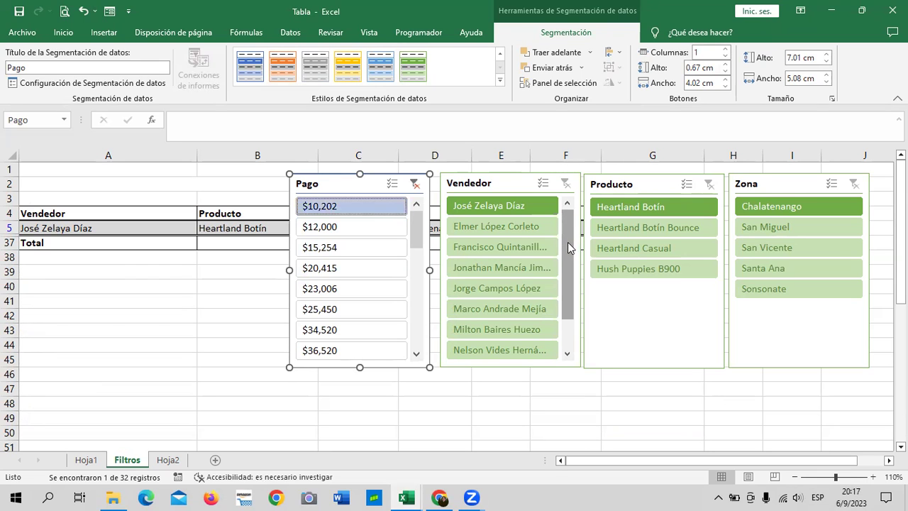
- Clear the Pago filter and apply the green slicer style to the Pago slicer
left_click(414, 184)
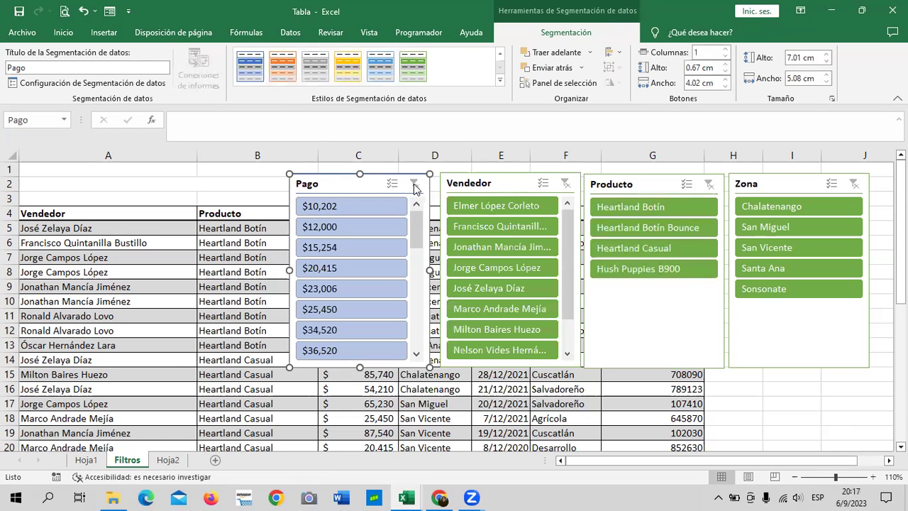
left_click(415, 71)
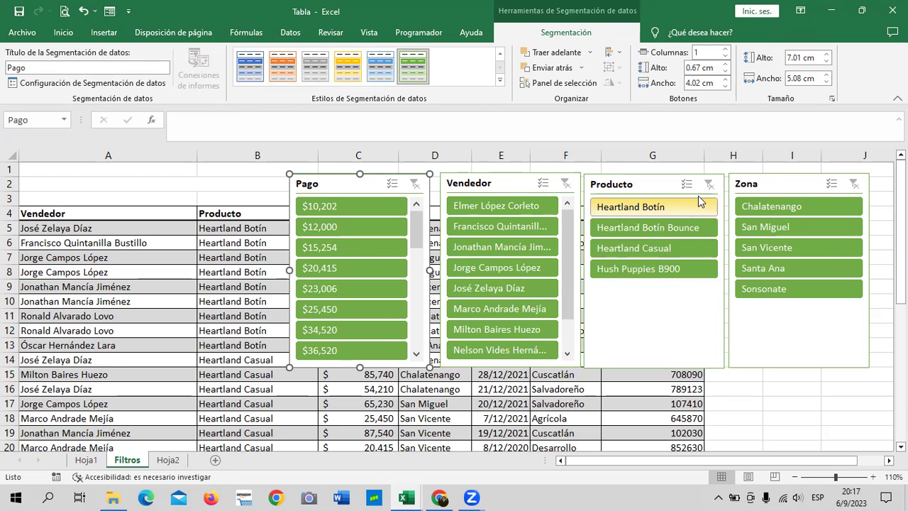
left_click(687, 206)
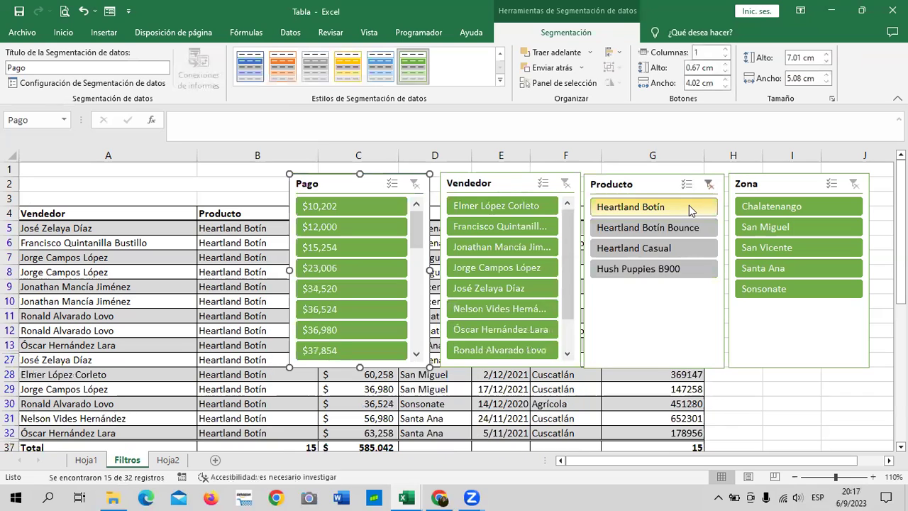
mouse_move(417, 234)
left_mouse_down()
mouse_move(416, 320)
mouse_move(418, 227)
mouse_move(424, 233)
left_mouse_up()
left_click(416, 353)
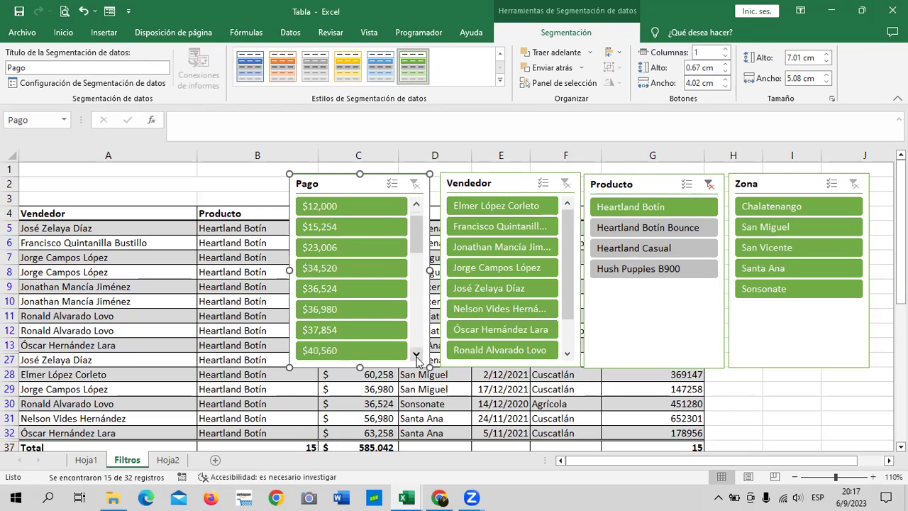
left_click(417, 353)
left_click(416, 353)
left_click(417, 353)
left_click(416, 353)
left_click(416, 353)
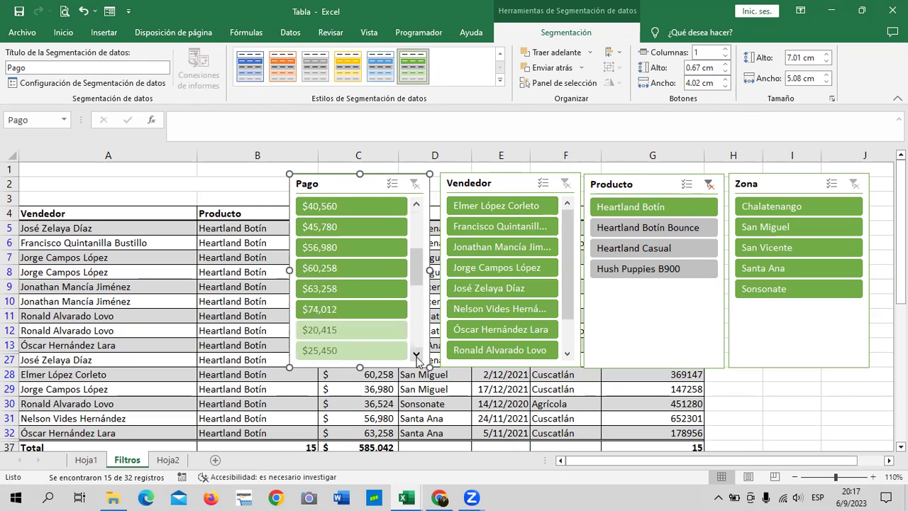
mouse_move(416, 278)
left_mouse_down()
mouse_move(418, 218)
mouse_move(416, 316)
mouse_move(417, 212)
left_mouse_up()
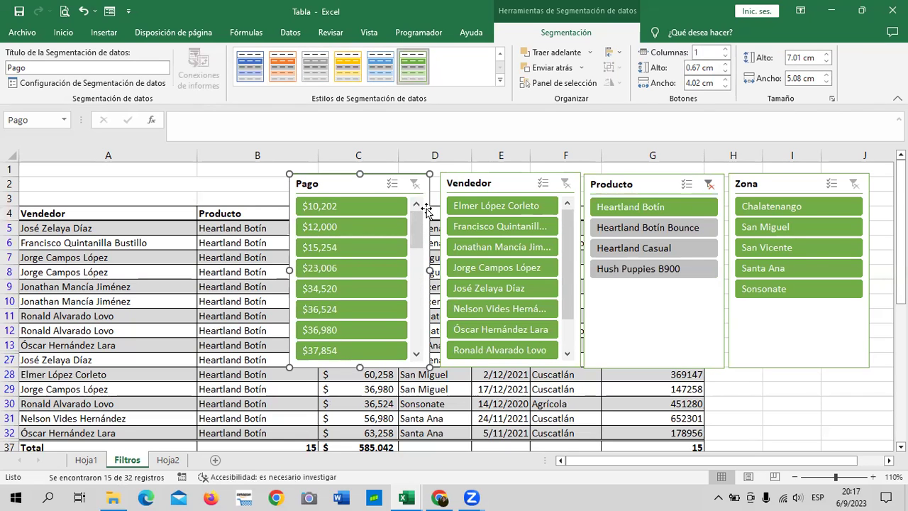
left_click(702, 228)
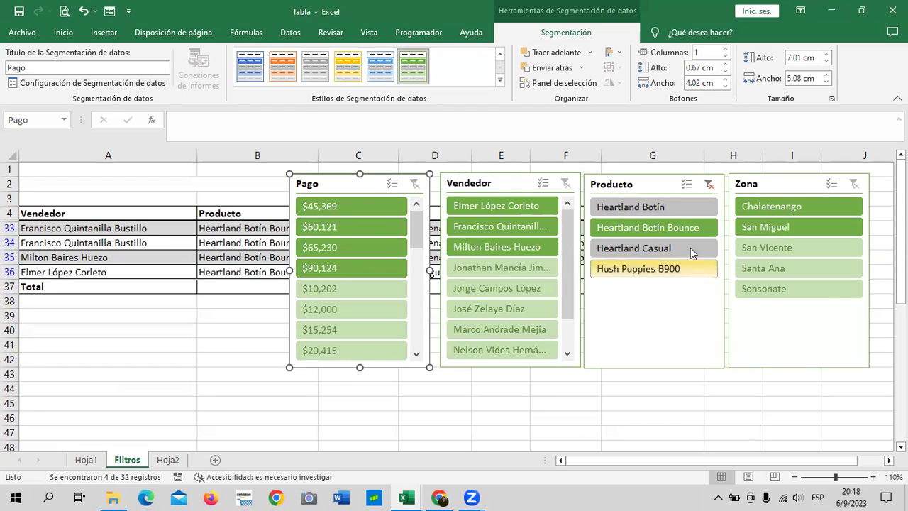
left_click(708, 185)
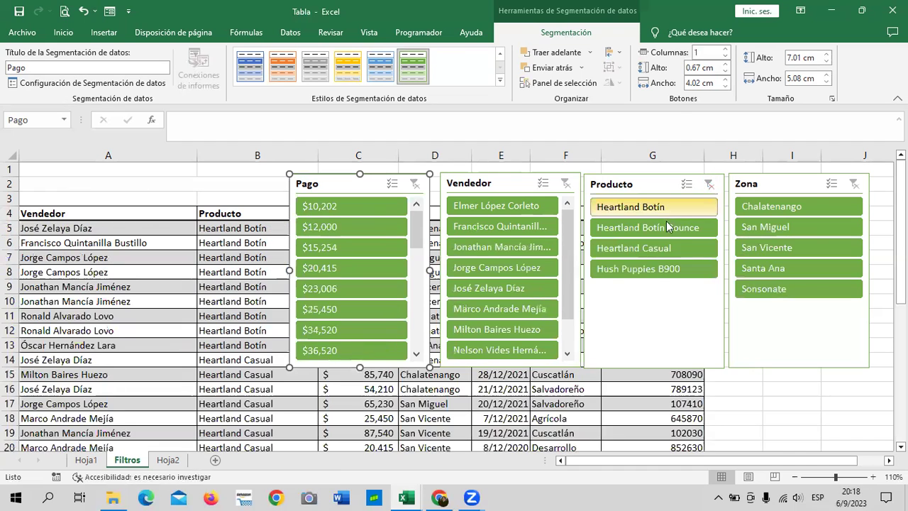
- Filter products to Heartland Casual, then Hush Puppies B900, then clear the Producto filter
left_click(698, 248)
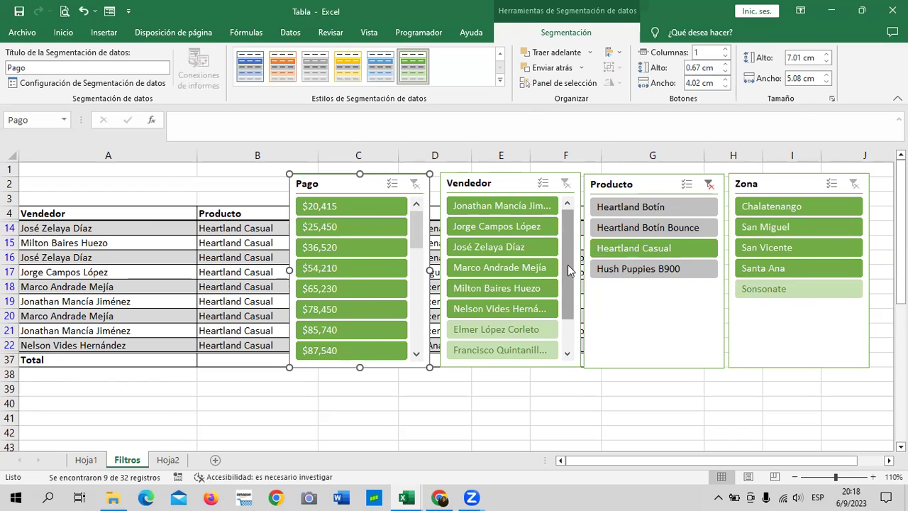
scroll(565, 333, "down", 2)
scroll(562, 335, "up", 2)
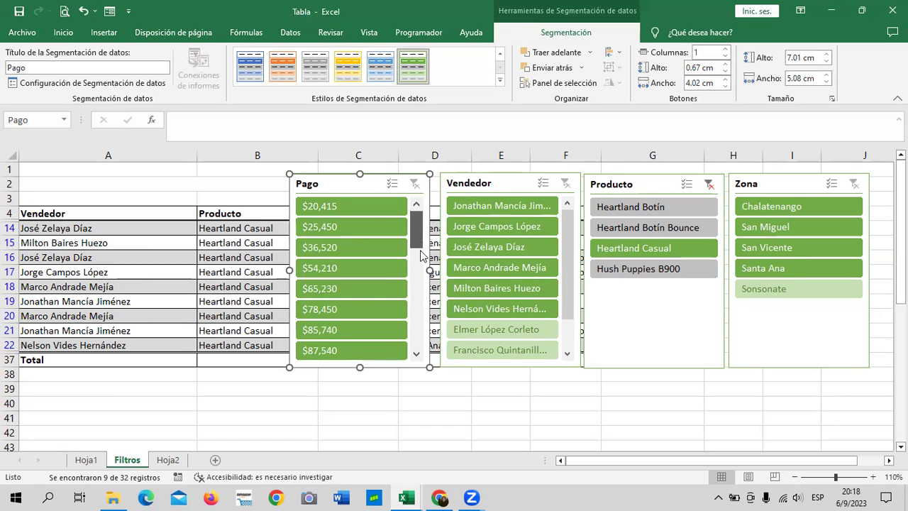
left_click_drag(416, 226, 419, 213)
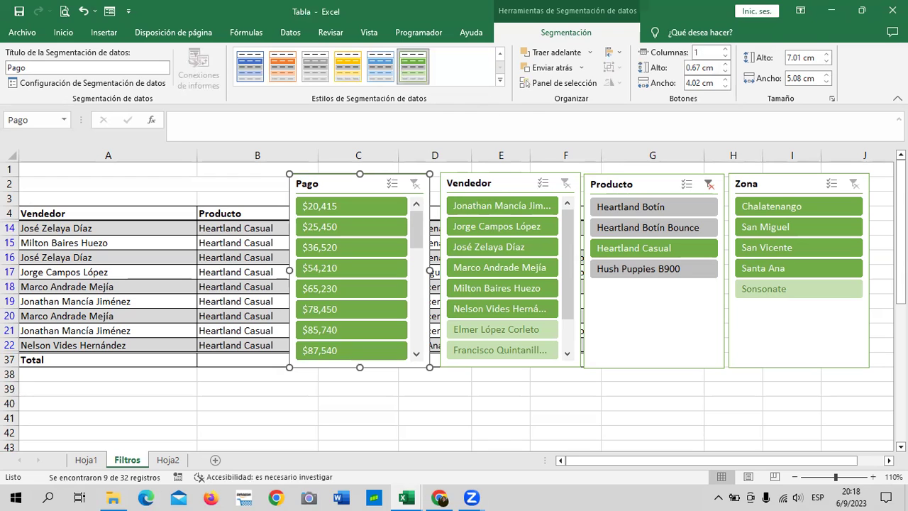
left_click(682, 274)
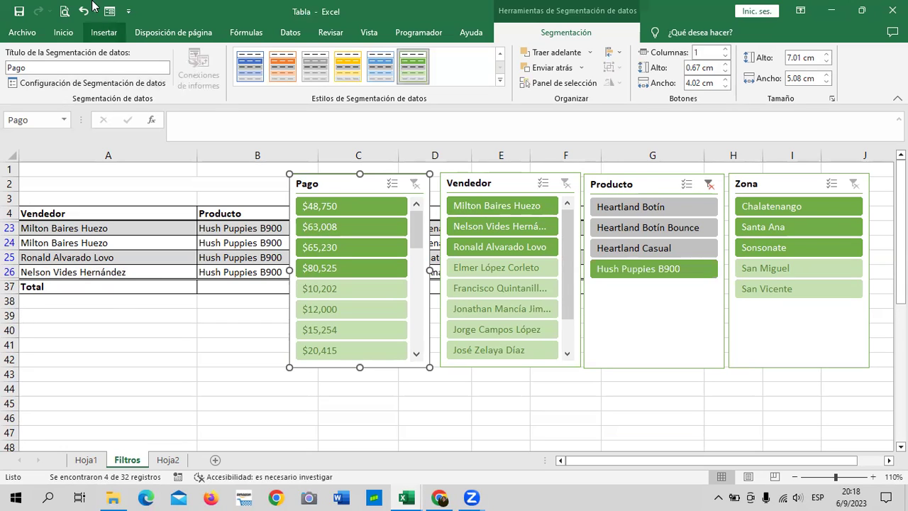
left_click_drag(419, 225, 420, 214)
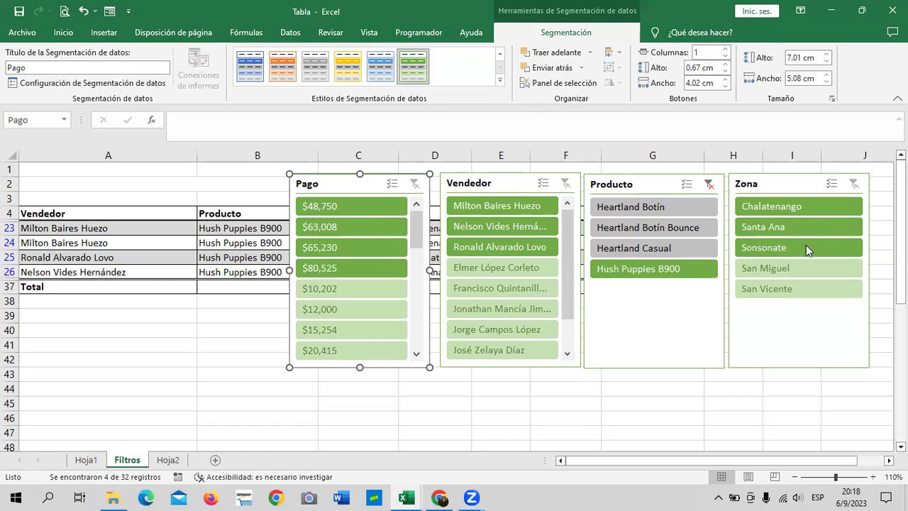
left_click(710, 185)
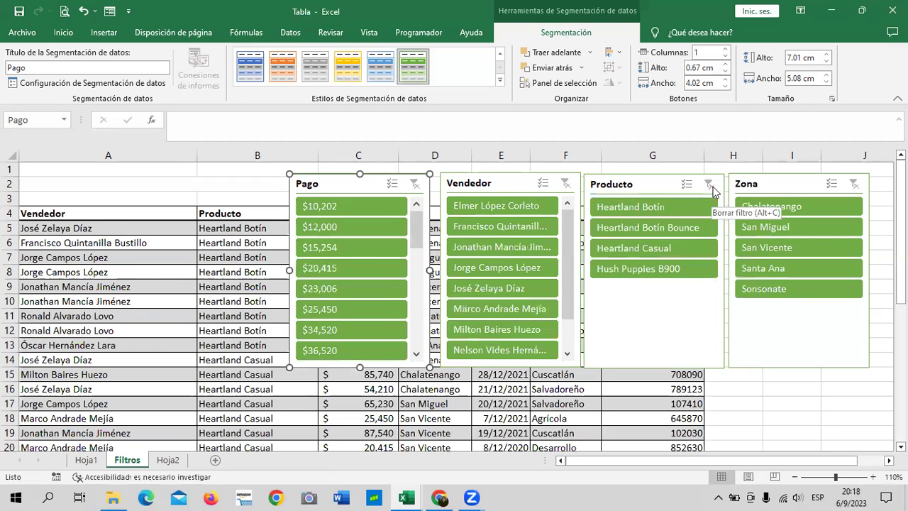
left_click(780, 332)
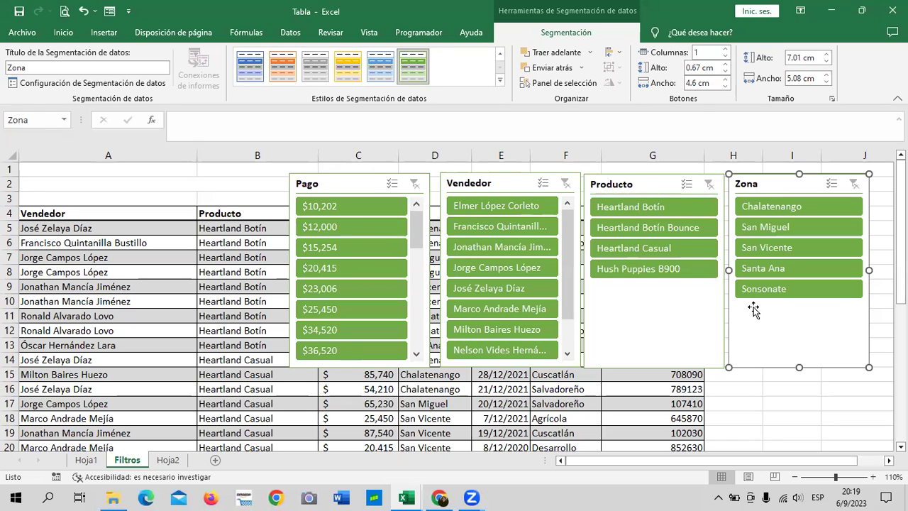
- Delete the Zona, Producto, Vendedor and Pago slicers, then return focus to the table
key("Delete")
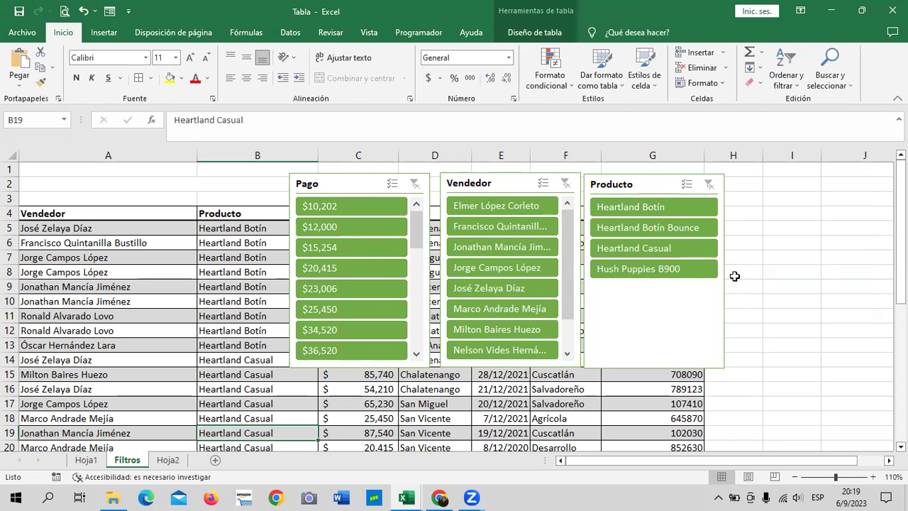
left_click(640, 183)
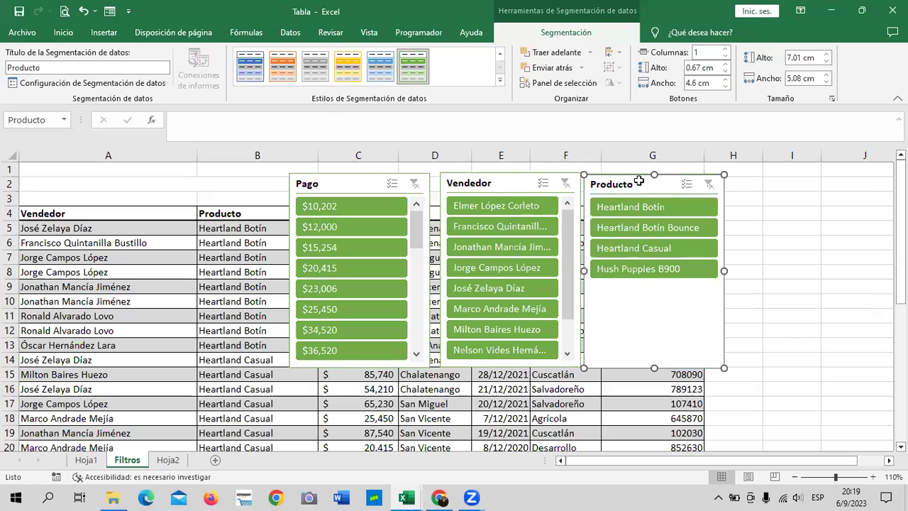
key("Escape")
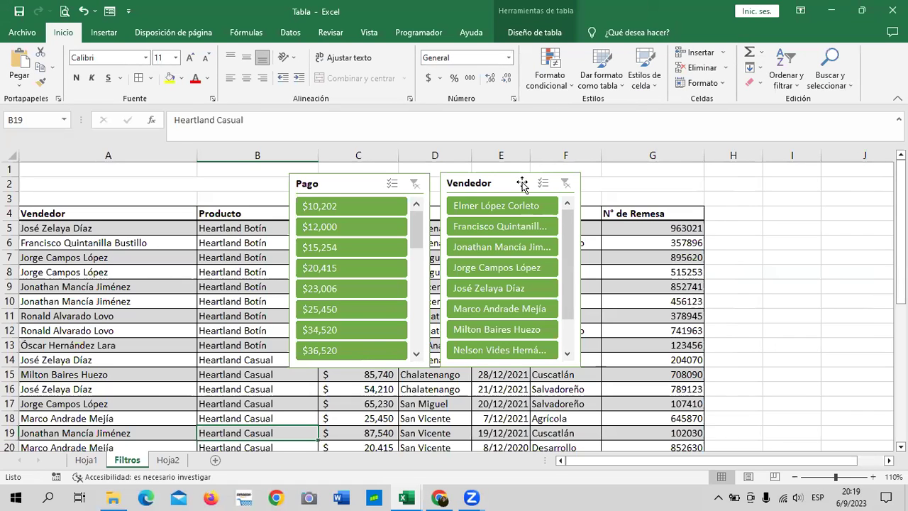
left_click(522, 181)
key("Delete")
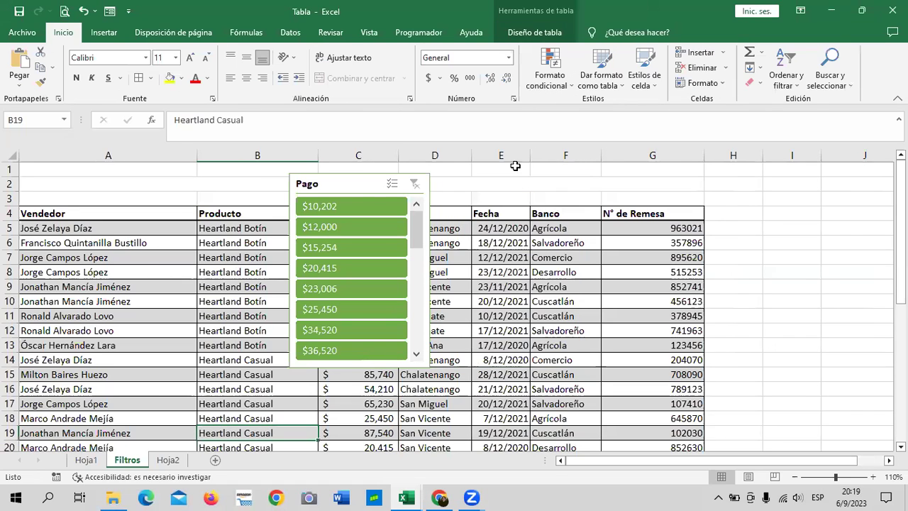
left_click(357, 184)
key("Delete")
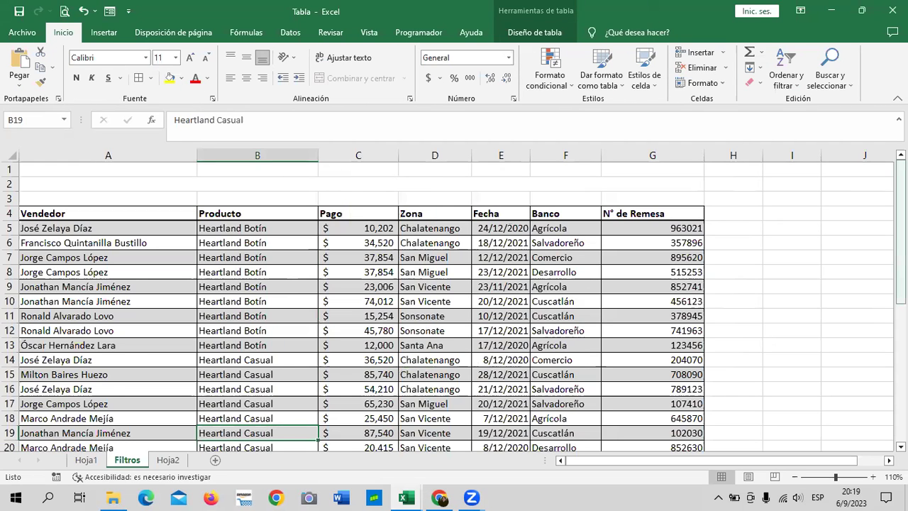
mouse_move(900, 184)
left_mouse_down()
mouse_move(900, 312)
mouse_move(901, 177)
left_mouse_up()
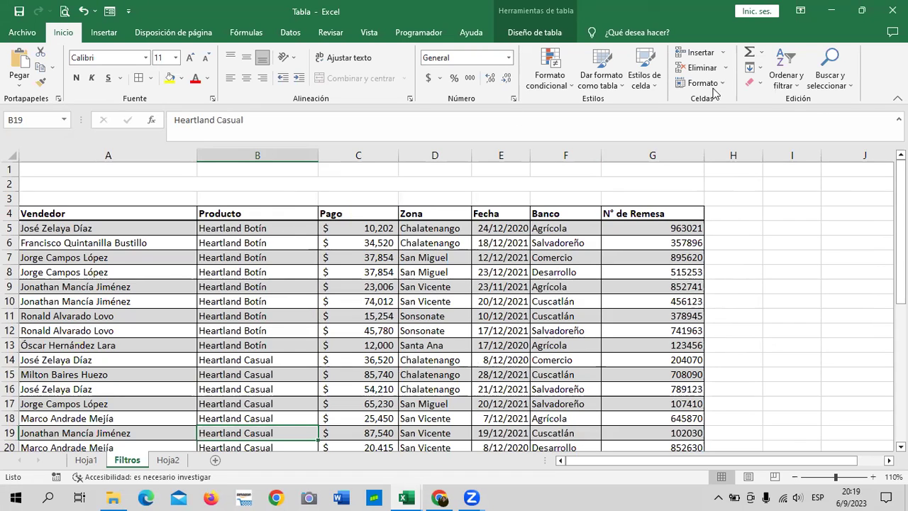
left_click(506, 230)
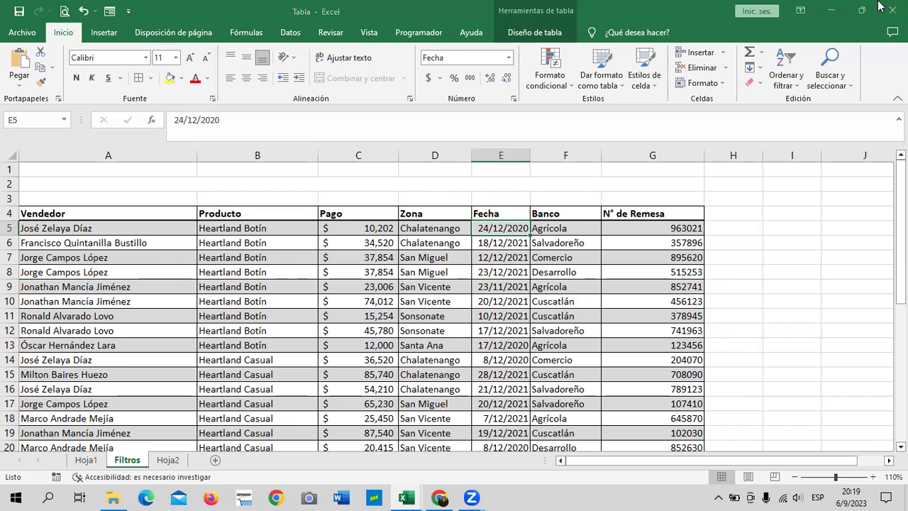
- Insert slicers for the Fecha and Producto columns from Table Design
left_click(539, 36)
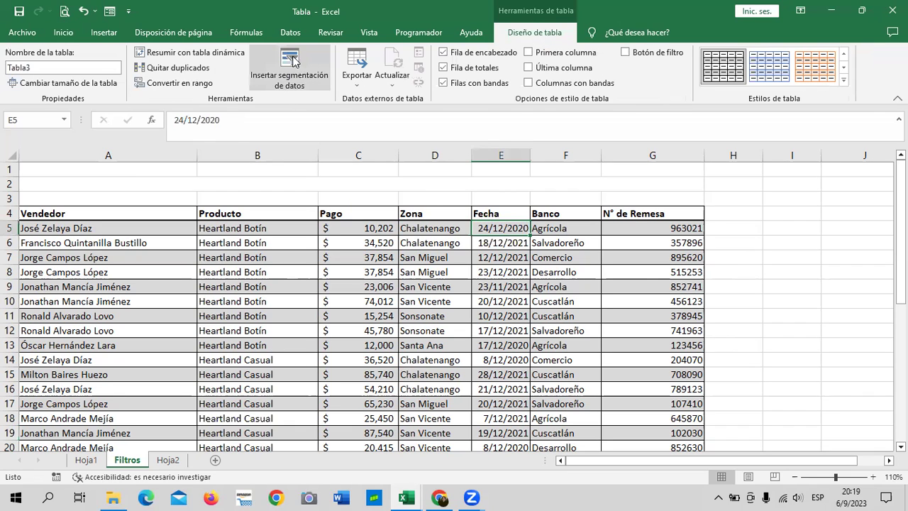
left_click(293, 65)
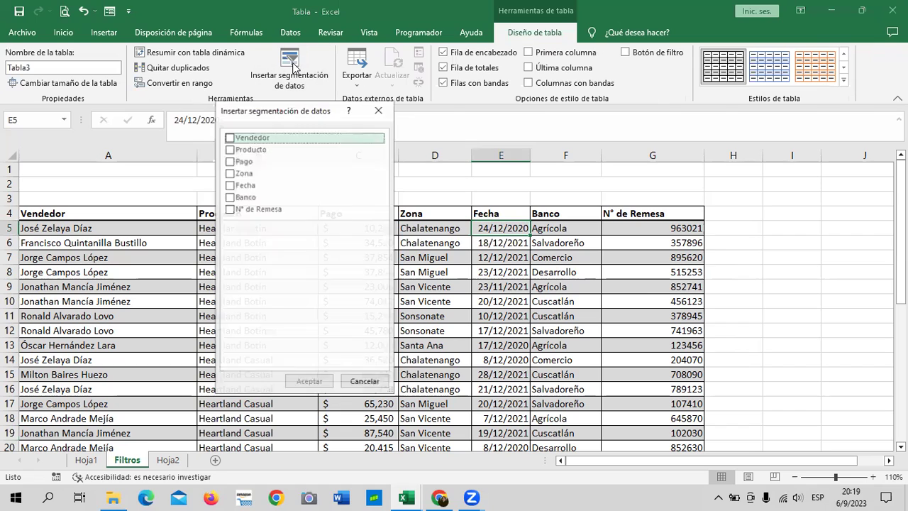
left_click(230, 185)
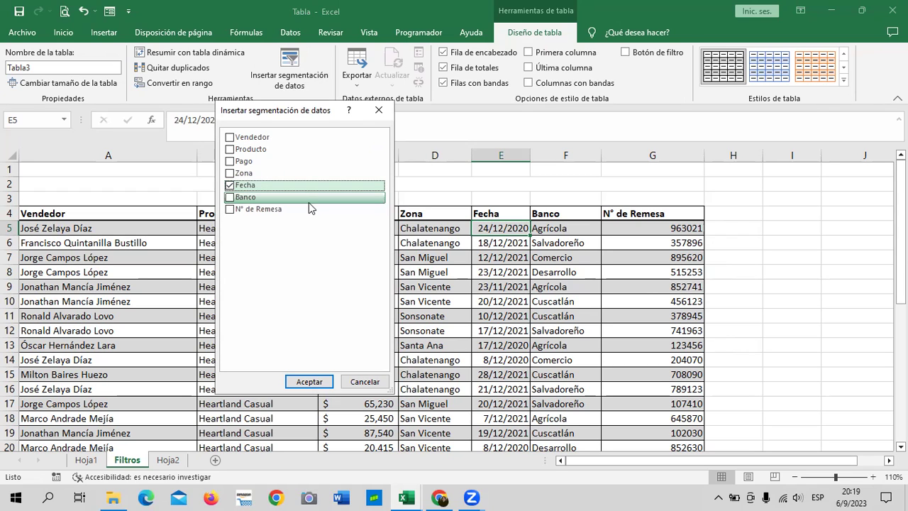
left_click(230, 148)
left_click(309, 382)
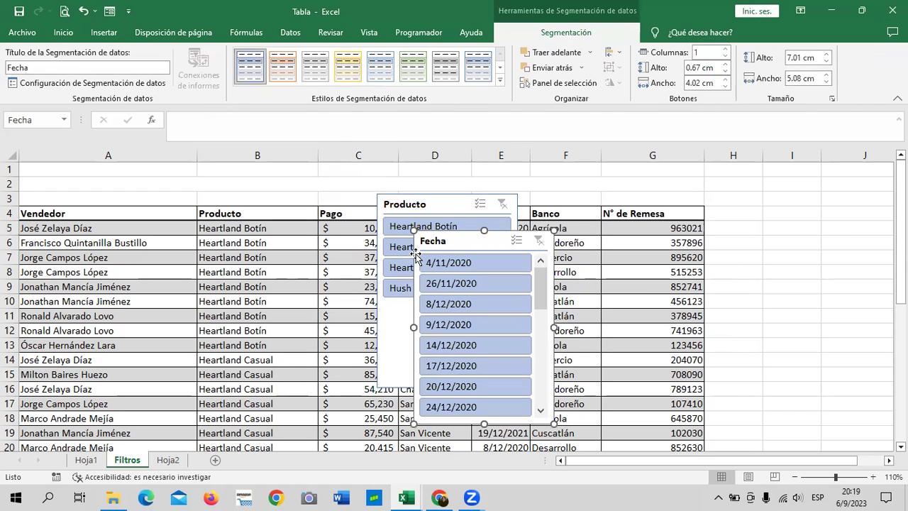
- Separate the Fecha and Producto slicers and filter the table to 24/12/2020
left_click_drag(457, 241, 658, 196)
left_click_drag(431, 204, 413, 201)
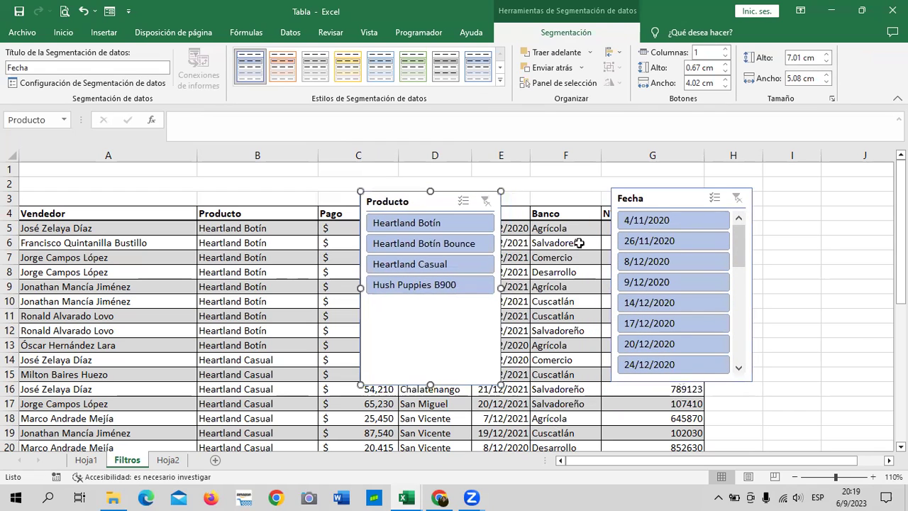
mouse_move(745, 252)
left_mouse_down()
mouse_move(738, 348)
mouse_move(737, 227)
left_mouse_up()
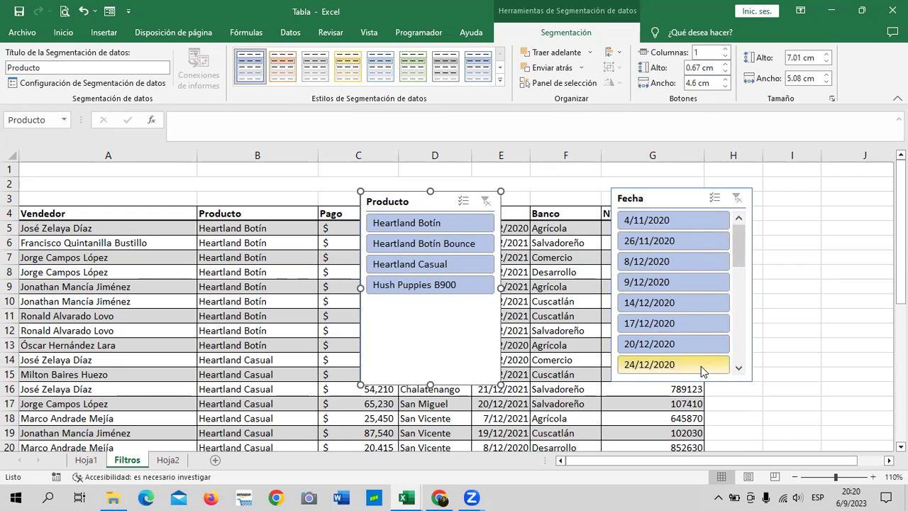
left_click(701, 366)
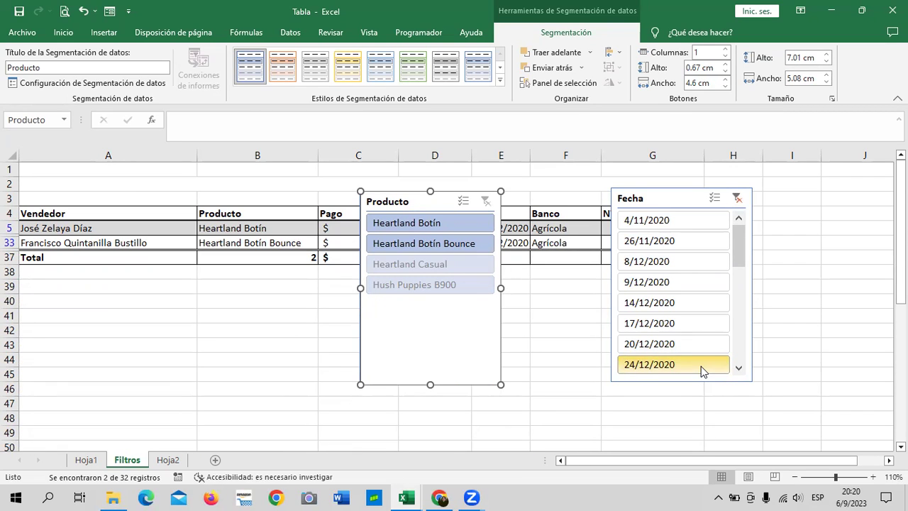
- Place the Producto and Fecha slicers side by side right of the data over columns F–I
mouse_move(739, 250)
left_mouse_down()
mouse_move(736, 266)
mouse_move(737, 241)
left_mouse_up()
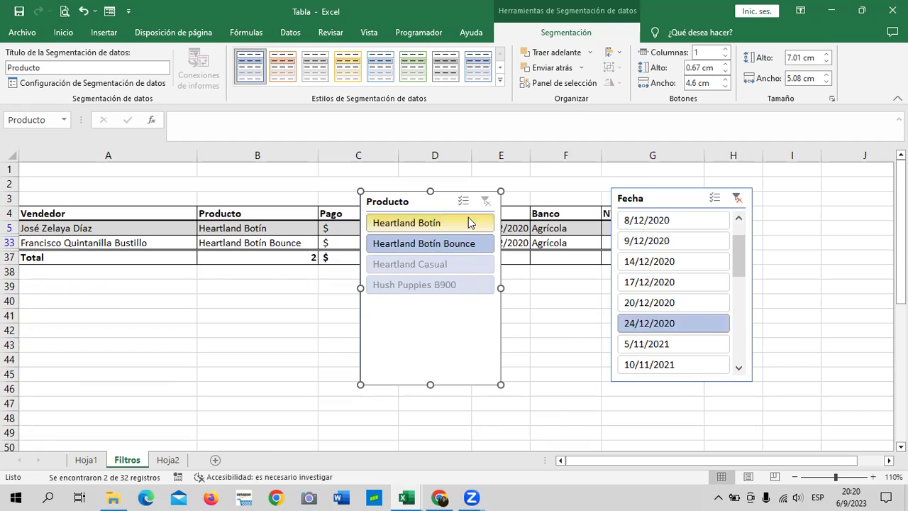
left_click_drag(442, 200, 515, 201)
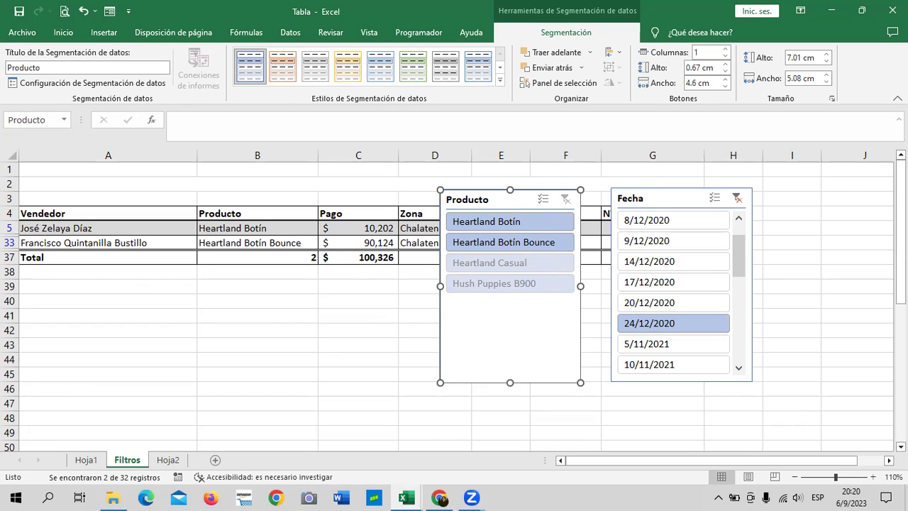
left_click_drag(676, 197, 788, 186)
left_click_drag(505, 200, 634, 189)
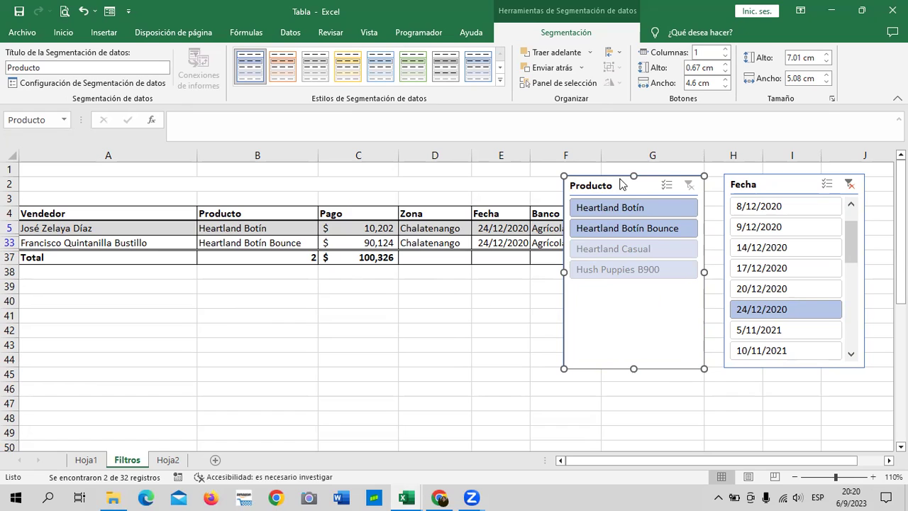
left_click_drag(636, 185, 640, 185)
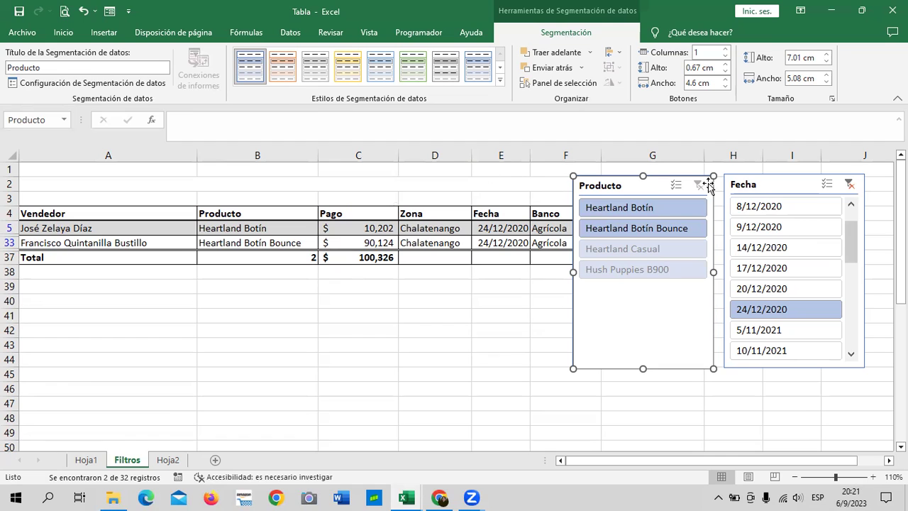
- Clear the date filter, filter to 17/12/2020 and check the Pago total in C37
left_click(849, 184)
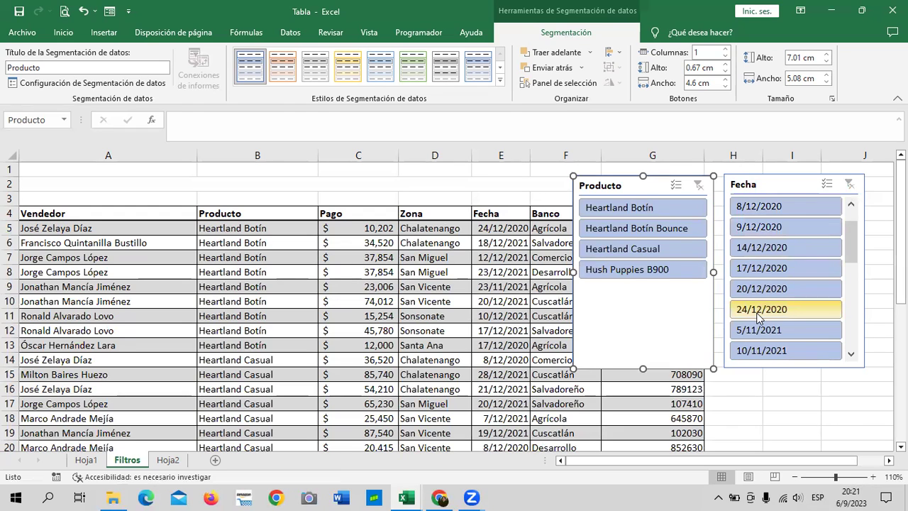
left_click(796, 267)
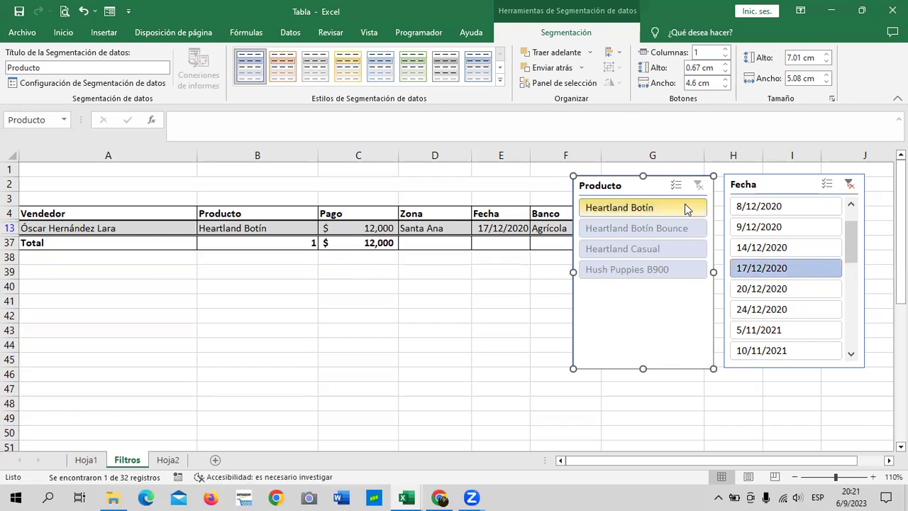
left_click(352, 242)
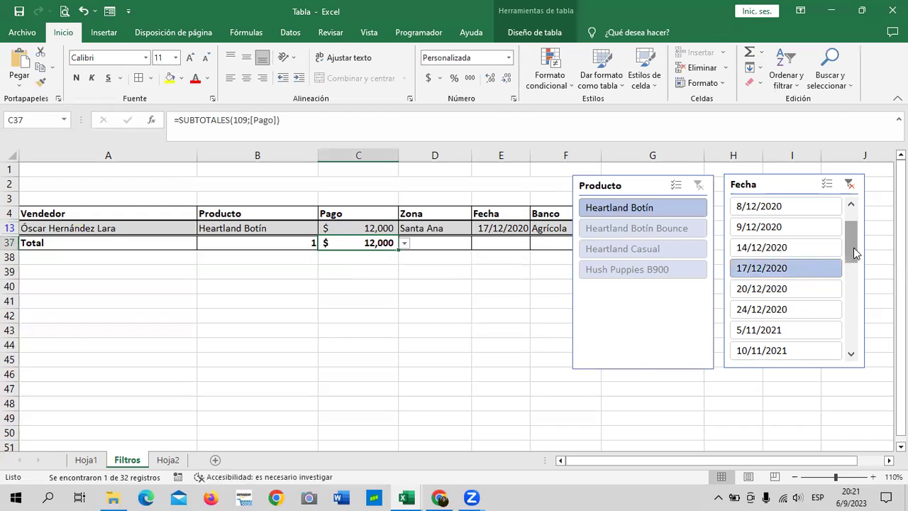
- Filter the Fecha slicer to 20/12/2020, then to 30/12/2021 at the end of the list
scroll(853, 262, "down", 2)
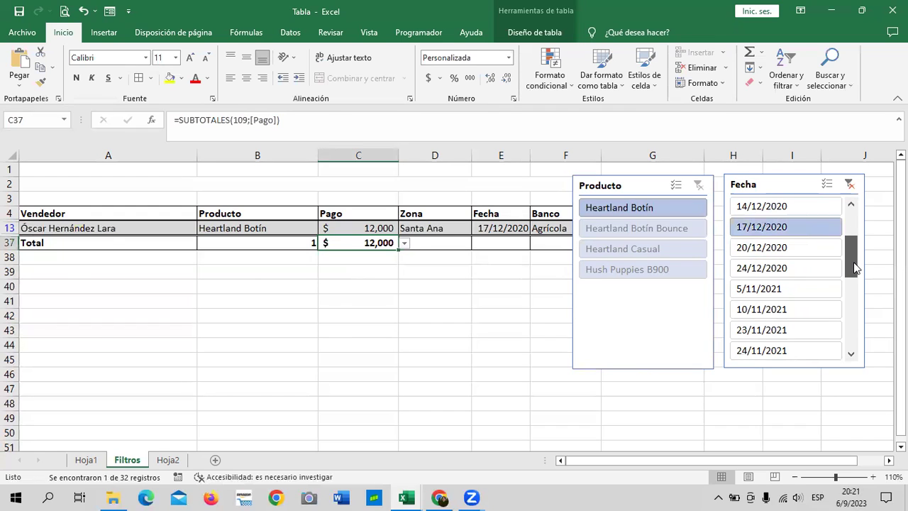
left_click(804, 252)
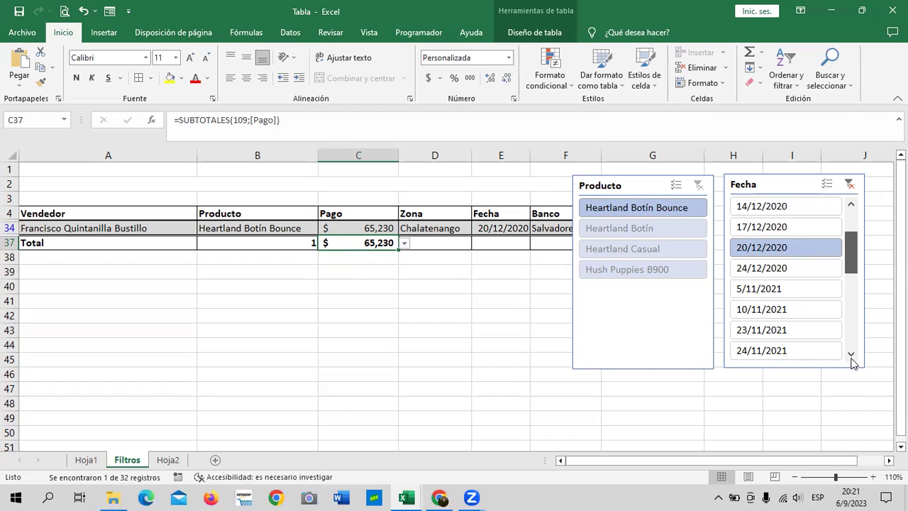
left_click_drag(855, 257, 853, 363)
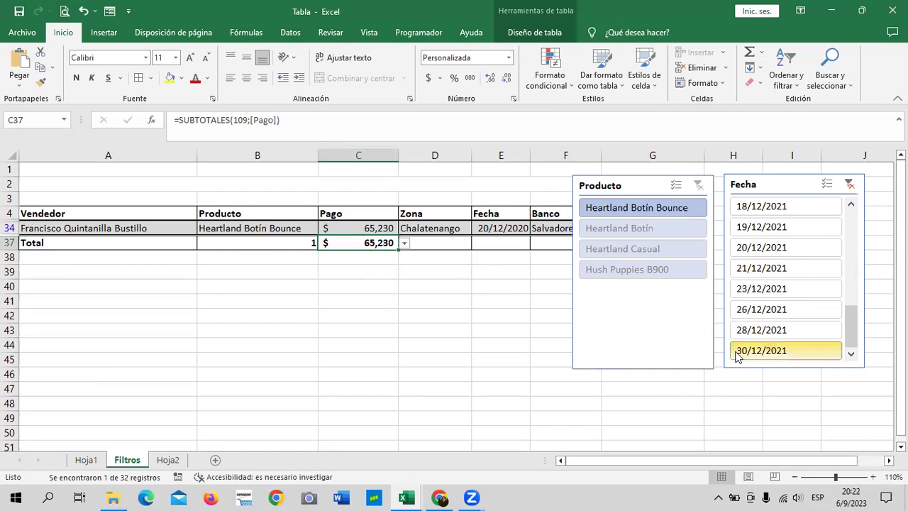
left_click(740, 354)
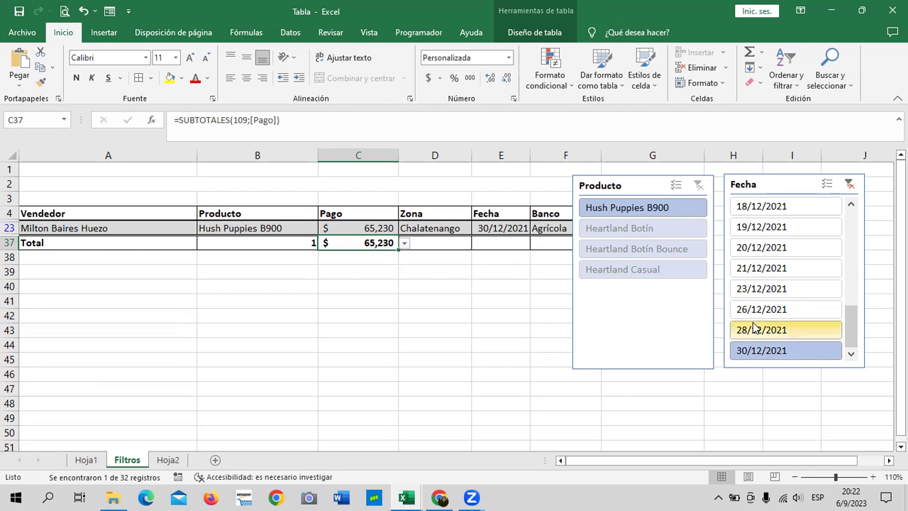
- Clear the 30/12/2021 date filter, delete the Fecha and Producto slicers, and select cell D8
left_click(849, 184)
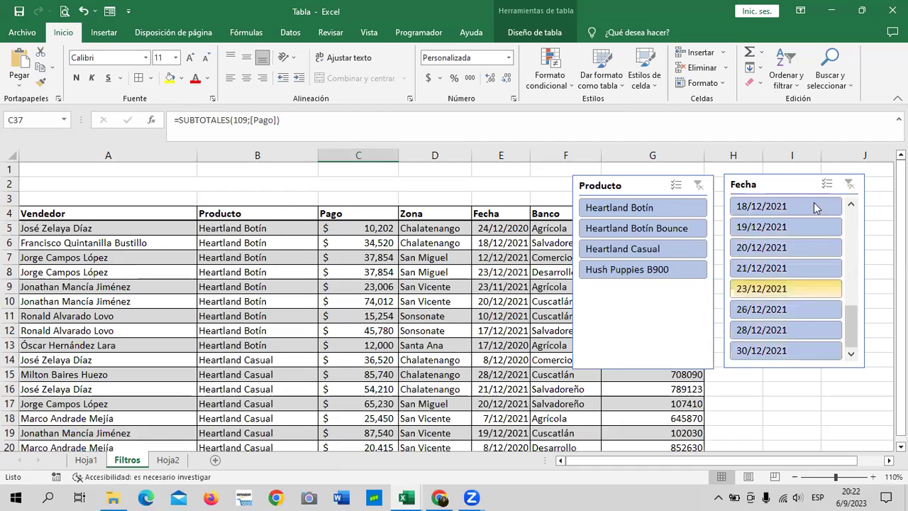
left_click(800, 186)
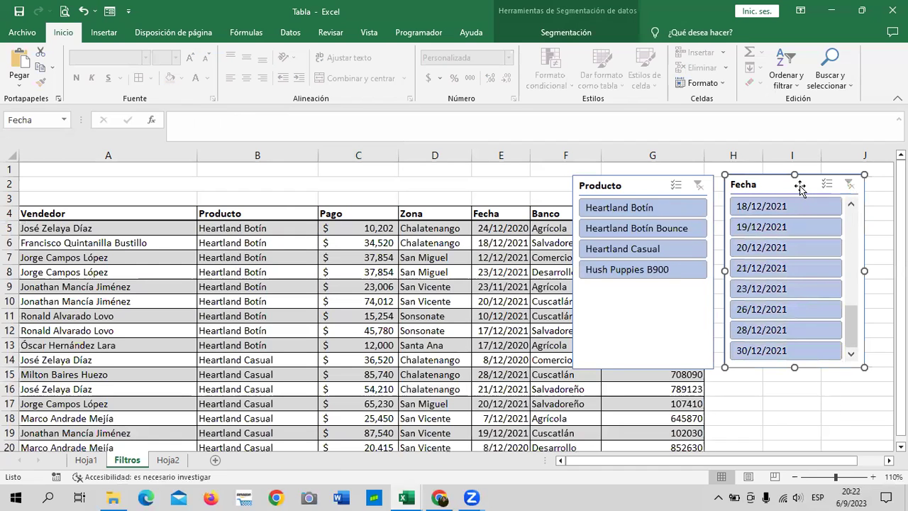
key("Delete")
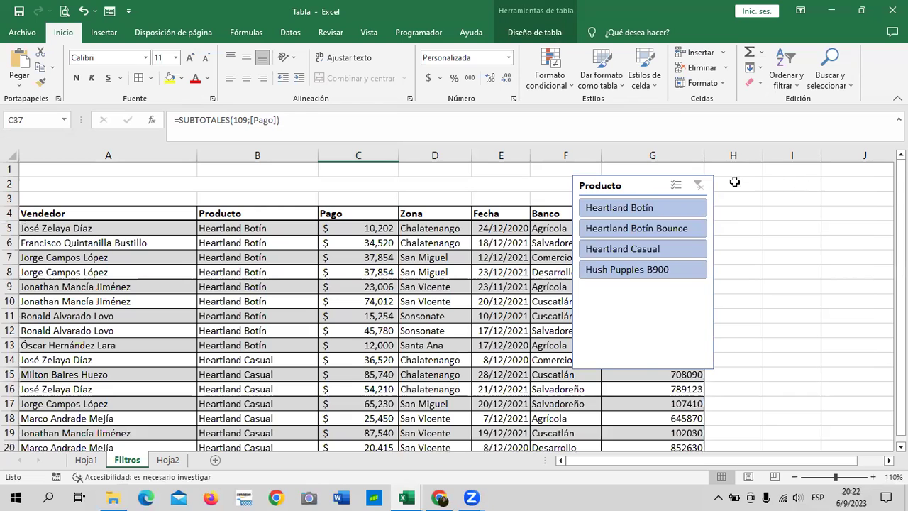
left_click(650, 188)
key("Delete")
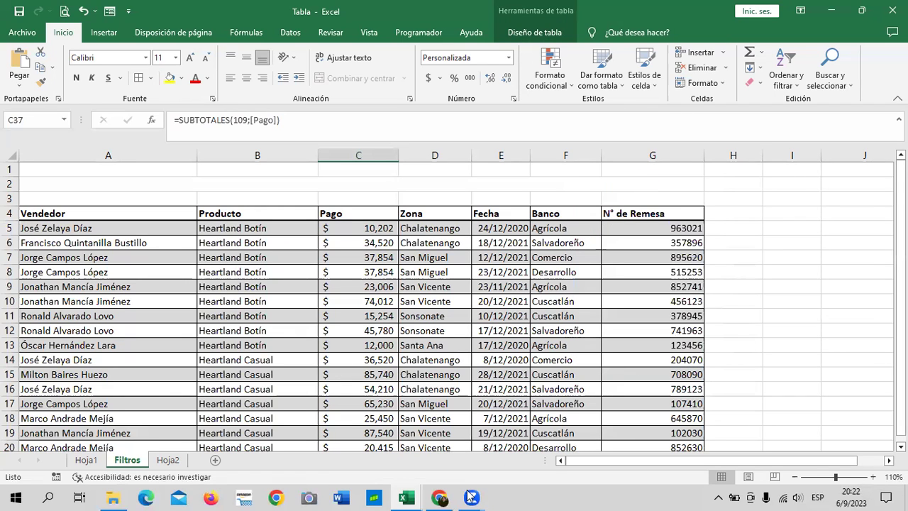
left_click(450, 272)
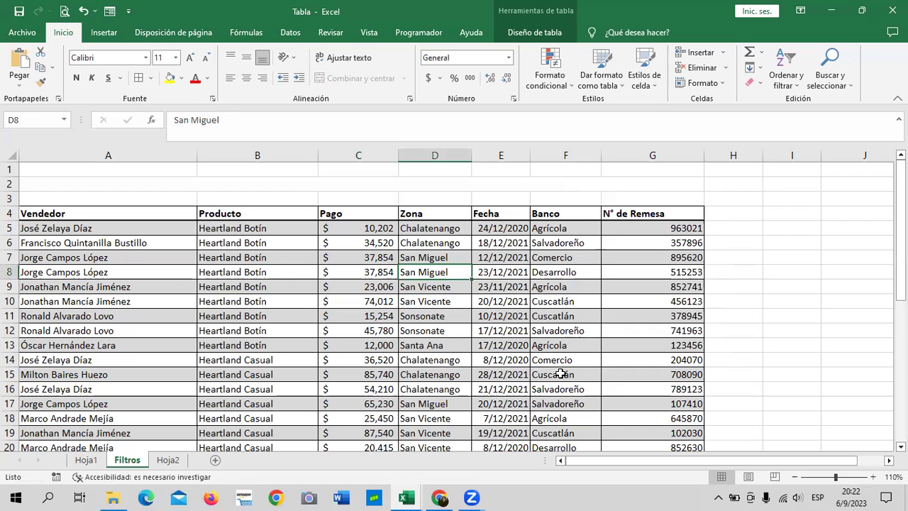
- Resize Tabla3 to $A$4:$G$38 with Cambiar tamaño de tabla so the Total row moves to row 38
left_click(528, 34)
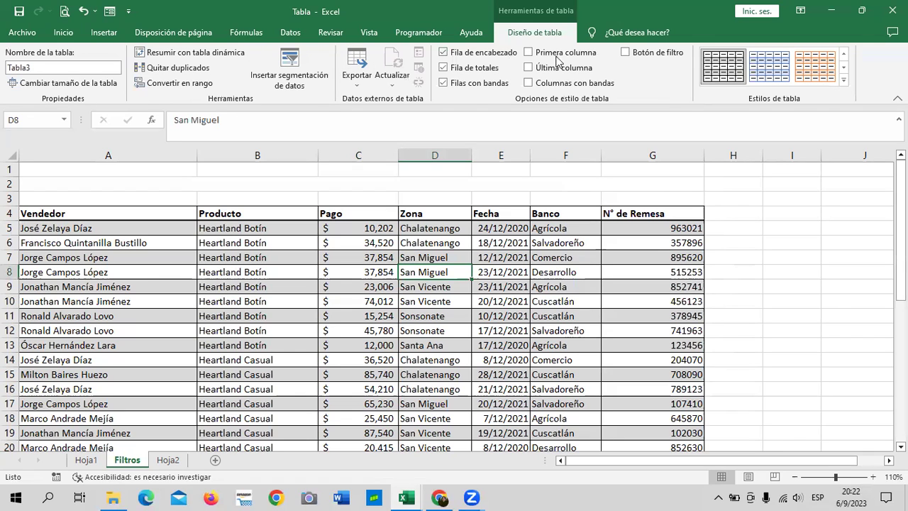
left_click(57, 81)
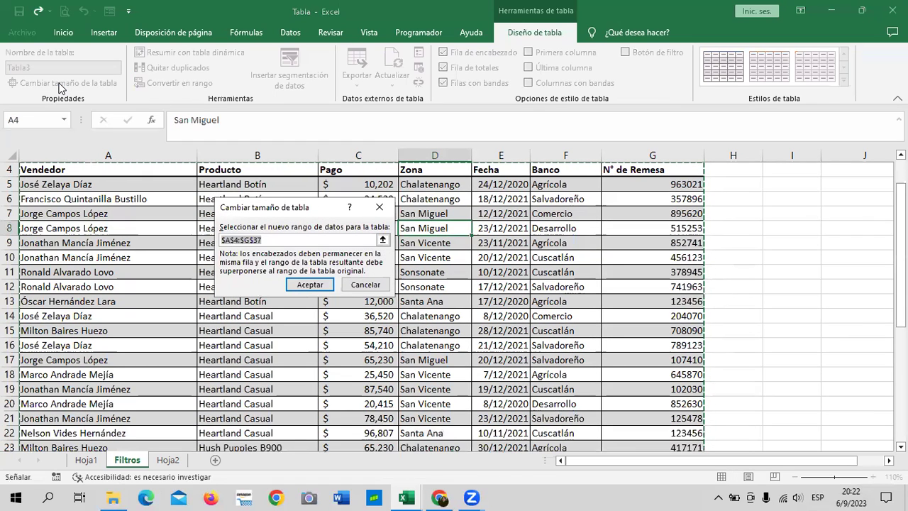
left_click(276, 240)
key("BackSpace")
type("8")
left_click(310, 285)
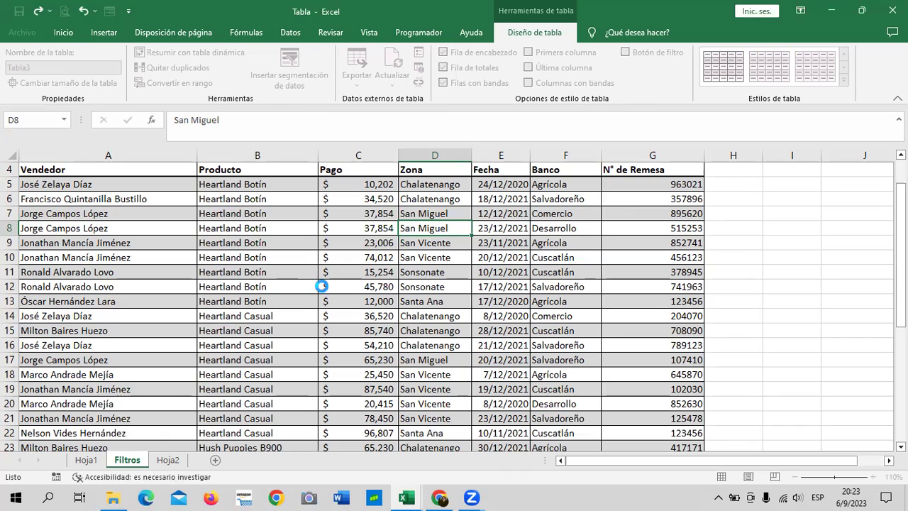
scroll(325, 284, "down", 1)
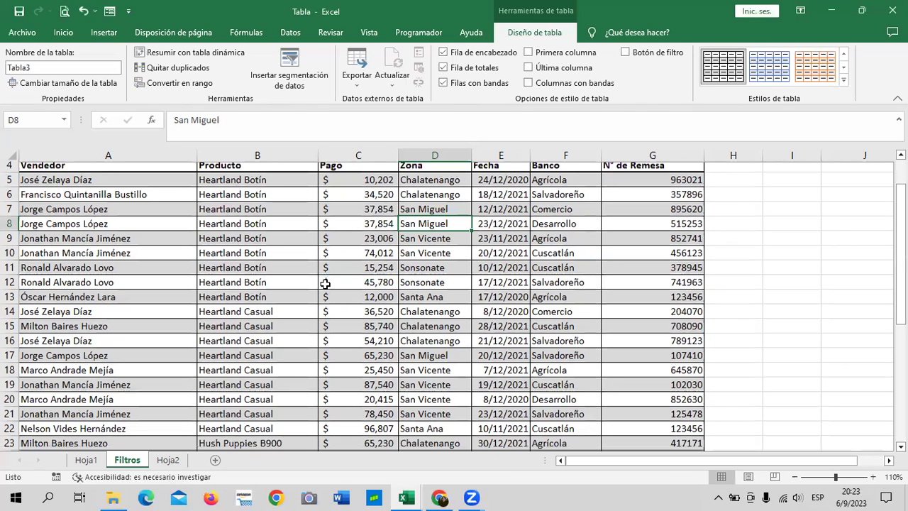
scroll(413, 286, "down", 9)
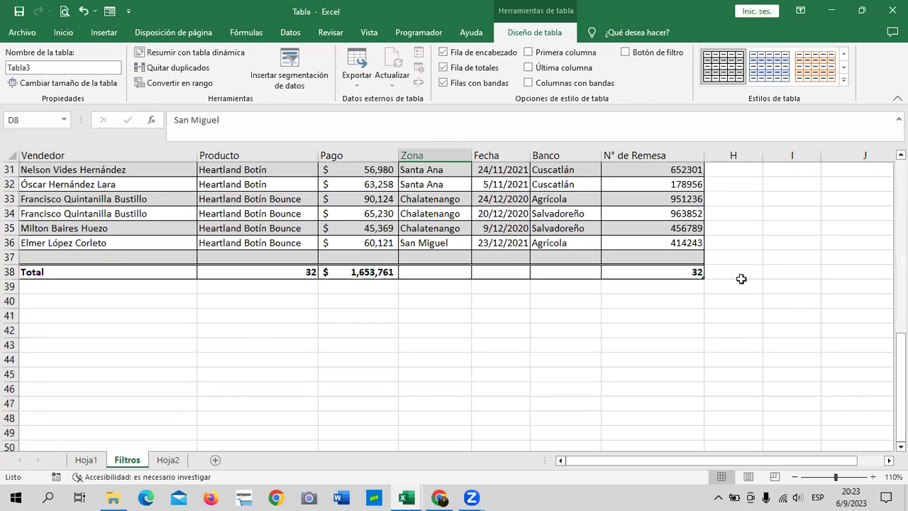
scroll(565, 362, "up", 10)
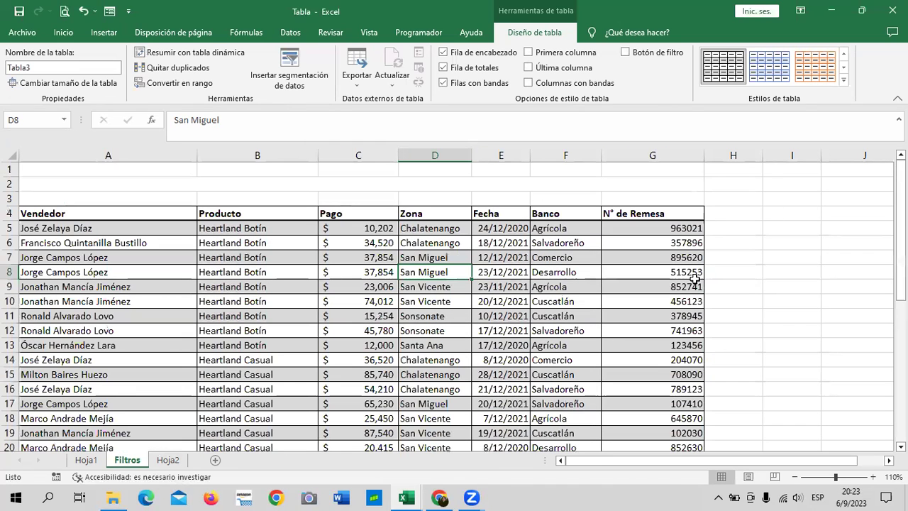
left_click(720, 213)
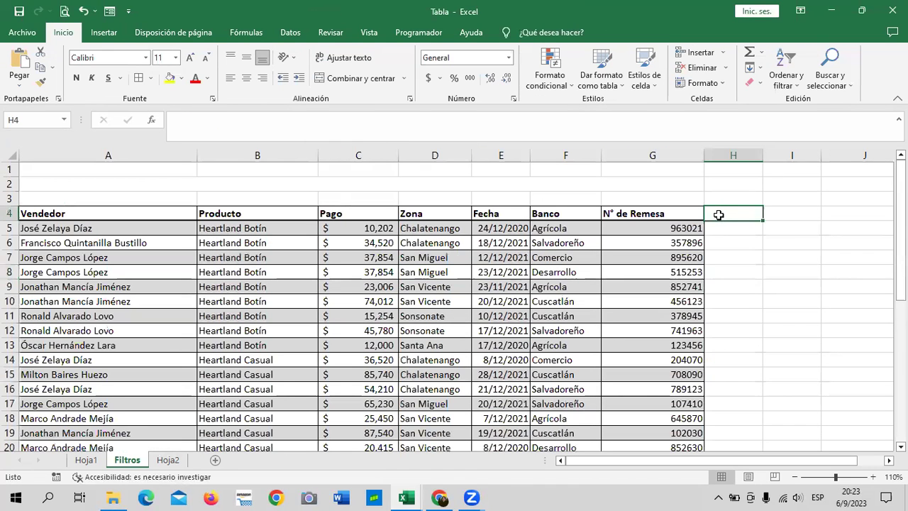
left_click(560, 301)
left_click(726, 257)
left_click(715, 212)
left_click(670, 218)
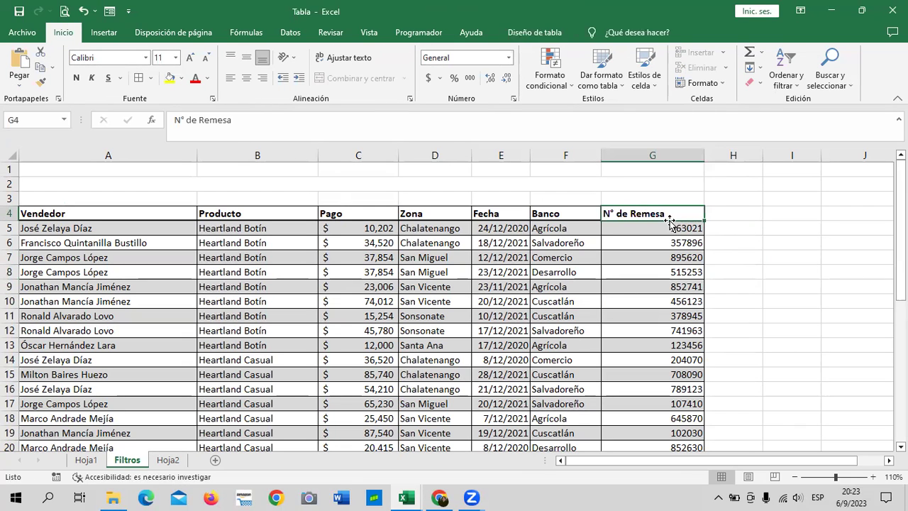
left_click(723, 213)
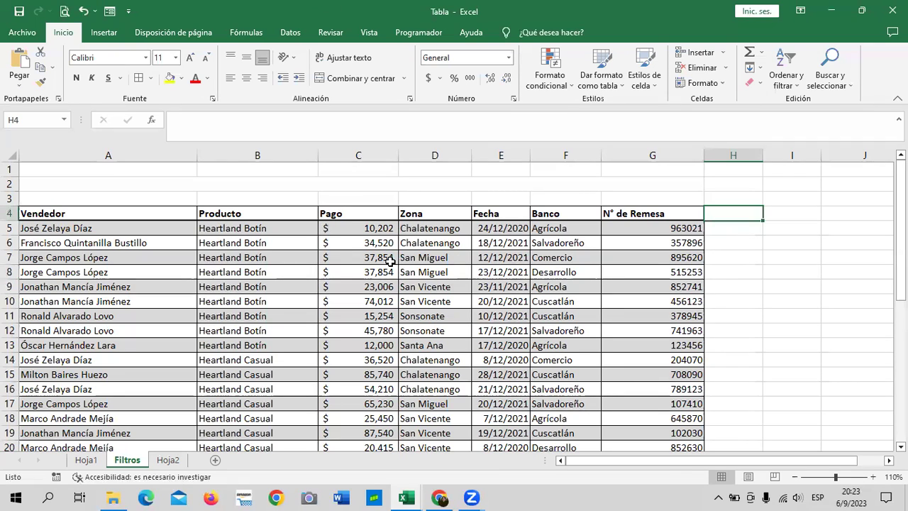
left_click(755, 302)
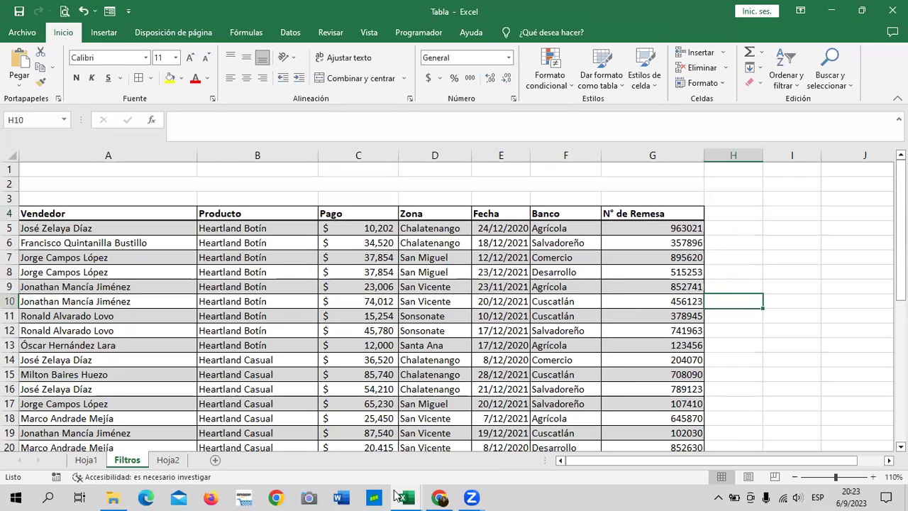
mouse_move(439, 497)
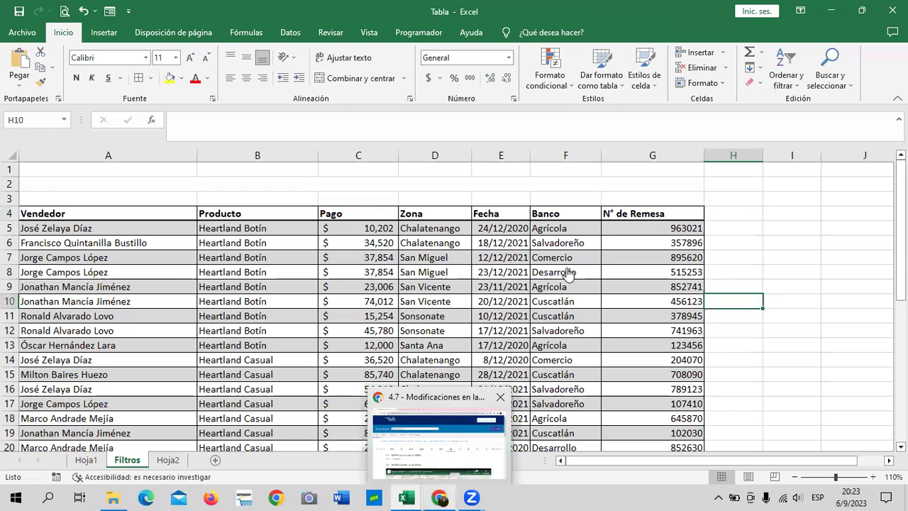
- Play the 4.7 Modificaciones en las tablas lesson video in Chrome with the system volume raised to 74
key("alt+Tab")
scroll(566, 271, "down", 2)
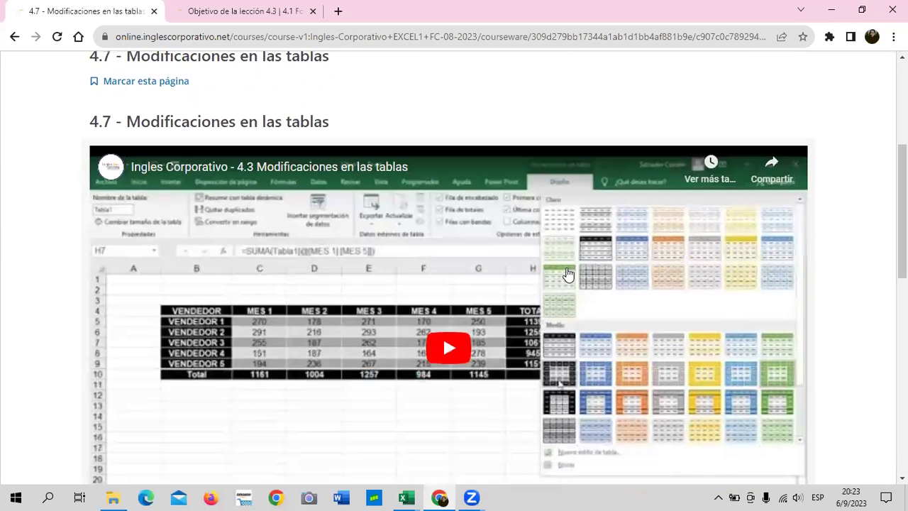
scroll(559, 282, "down", 1)
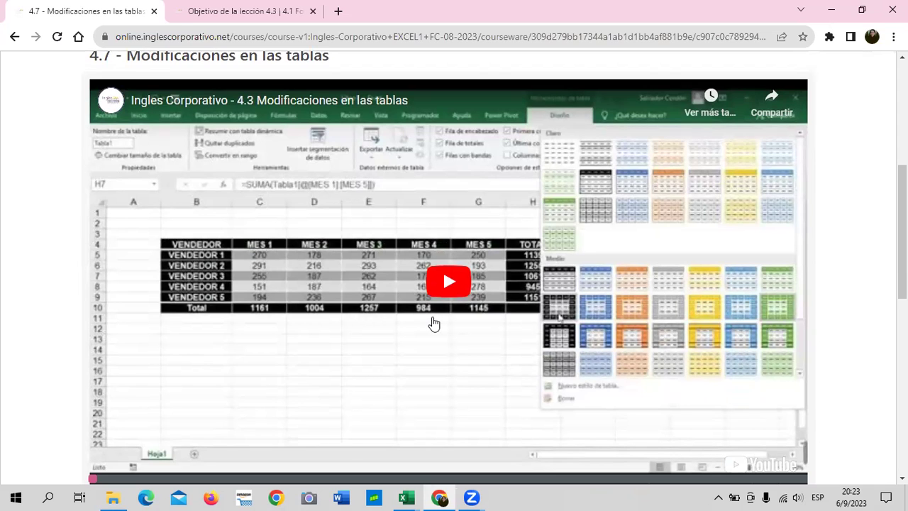
scroll(434, 324, "down", 2)
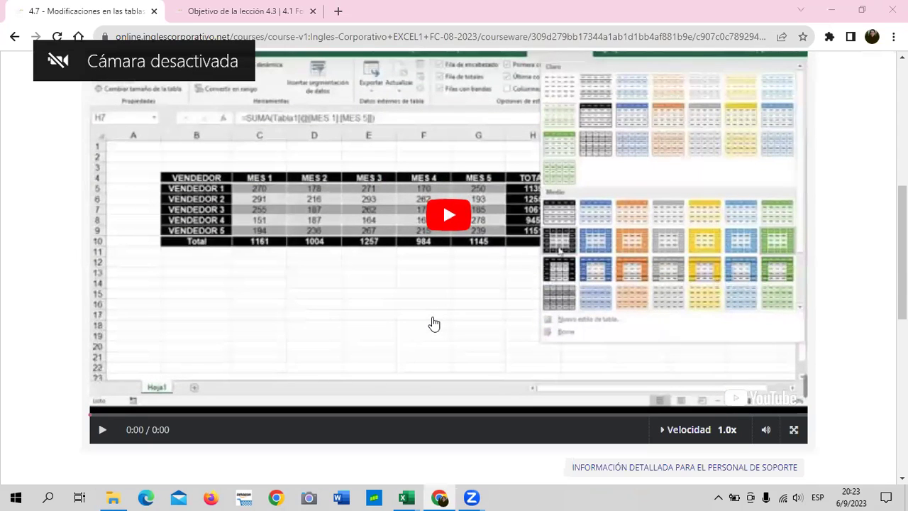
left_click(448, 217)
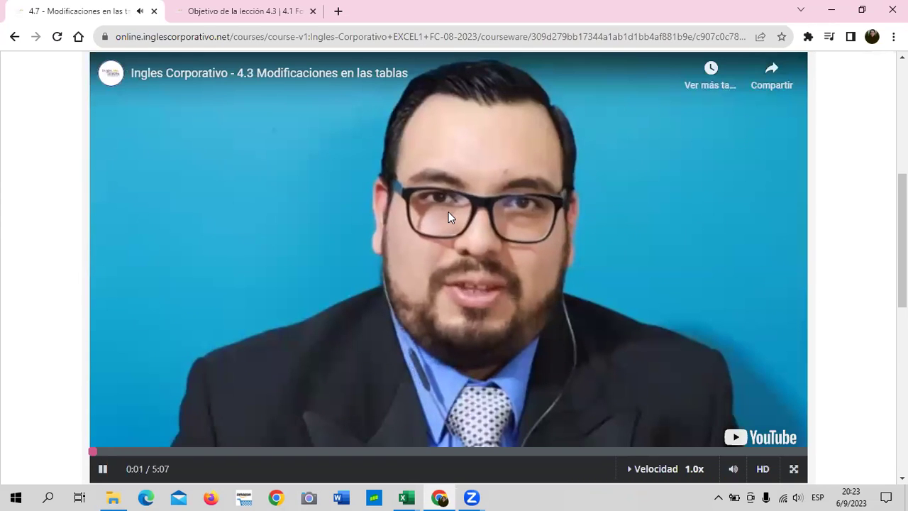
key("XF86AudioRaiseVolume")
key("XF86AudioRaiseVolume")
key("XF86AudioRaiseVolume")
key("XF86AudioRaiseVolume")
key("XF86AudioRaiseVolume")
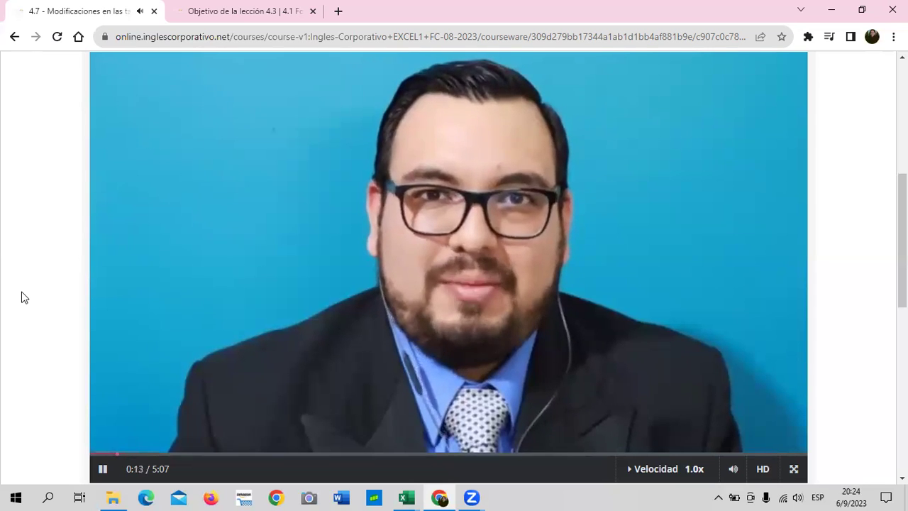
key("XF86AudioRaiseVolume")
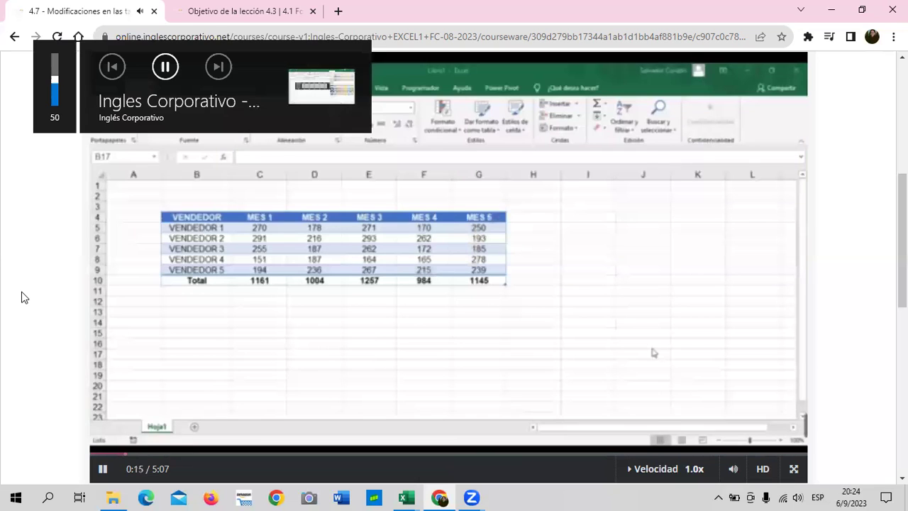
key("XF86AudioRaiseVolume")
key("XF86AudioRaiseVolume")
key("XF86AudioRaiseVolume")
key("XF86AudioRaiseVolume")
key("XF86AudioRaiseVolume")
key("XF86AudioRaiseVolume")
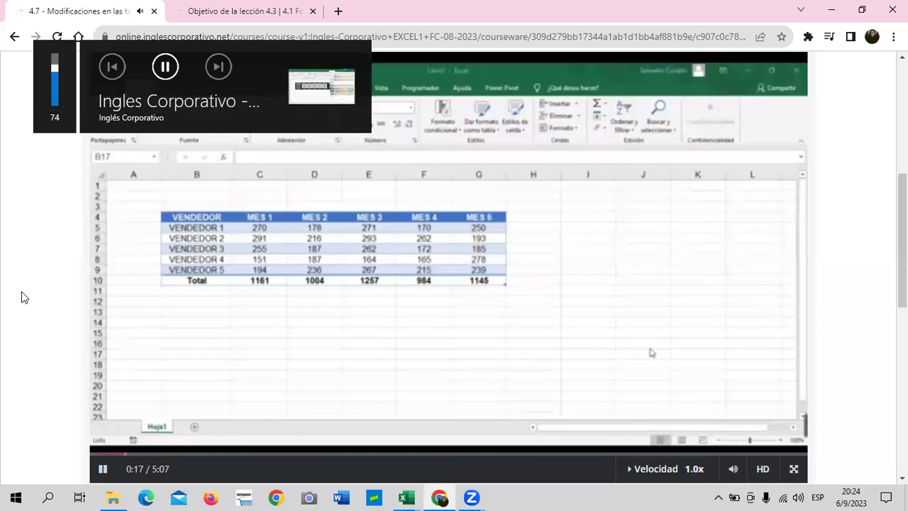
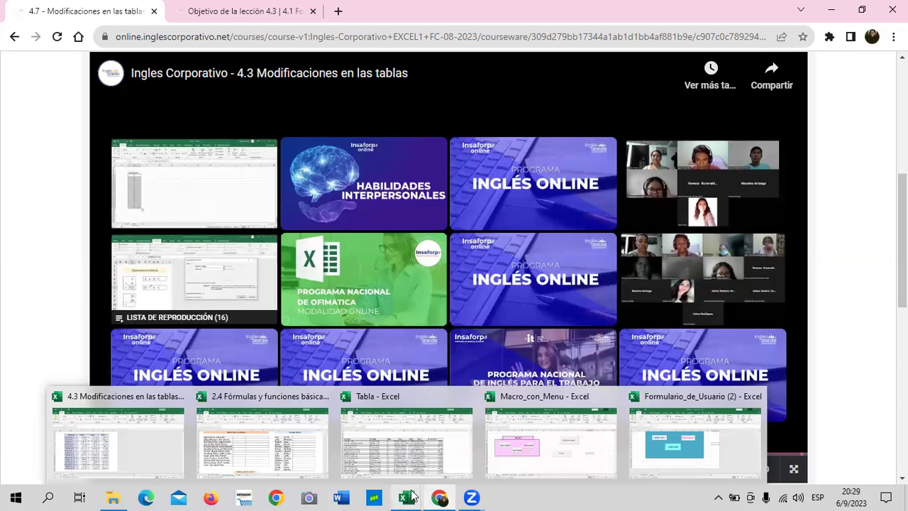
- Switch from Chrome to the Excel workbook '2.4 Fórmulas y funciones básicas (3)'
left_click(276, 448)
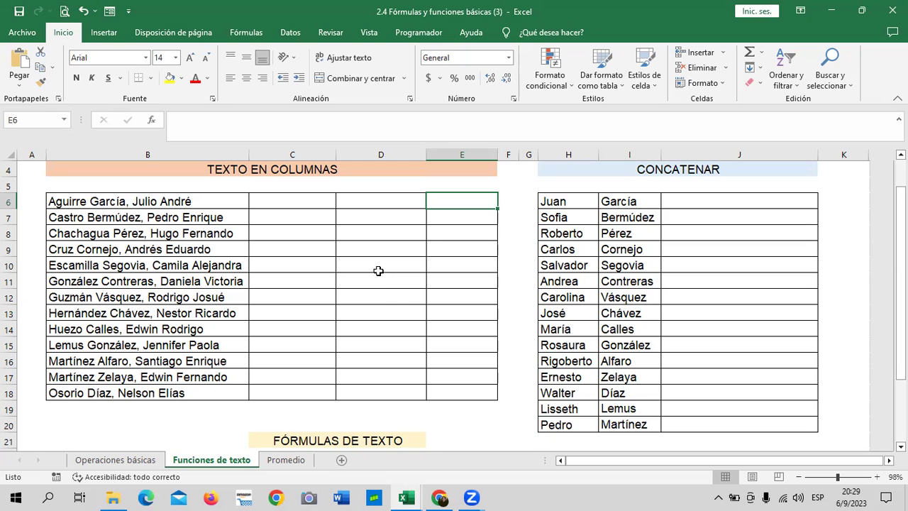
- Enter 'Aguirre Garcia' in C6 and size column C to about 17.86 width
left_click(439, 313)
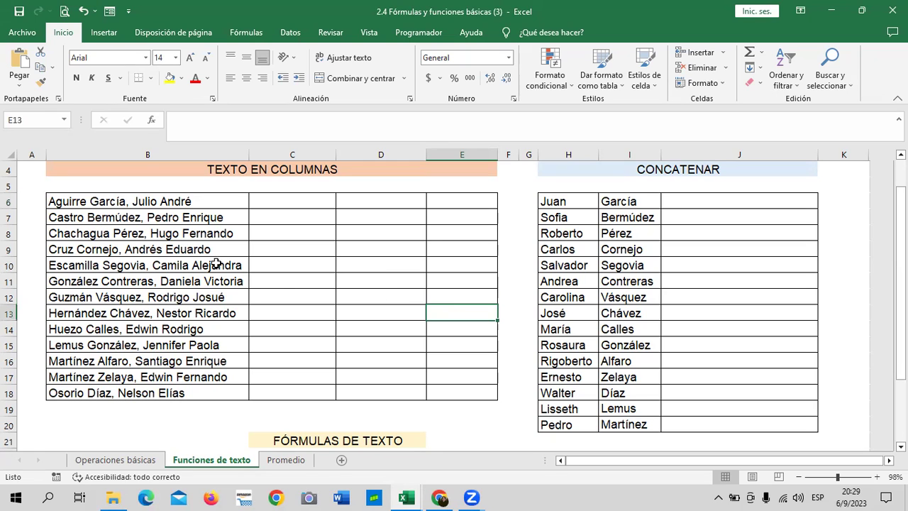
left_click(282, 208)
left_click_drag(336, 155, 360, 155)
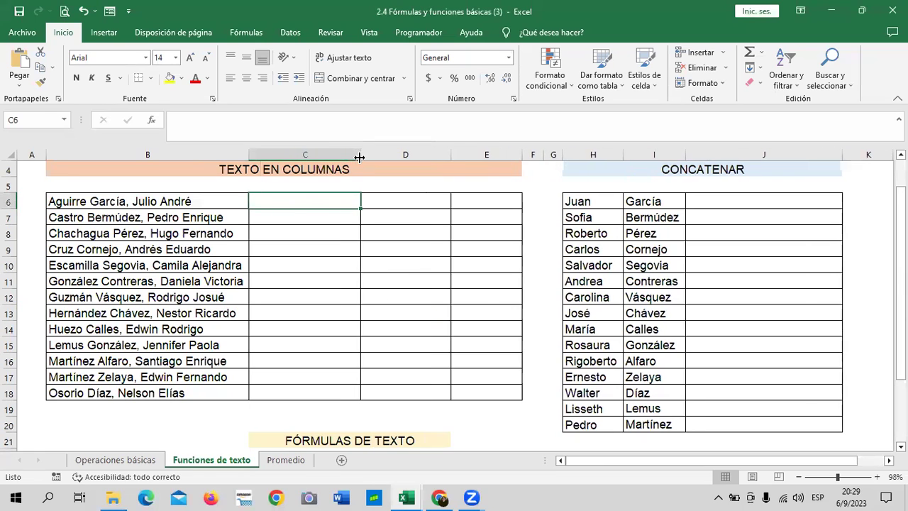
double_click(318, 199)
type("Aguirre")
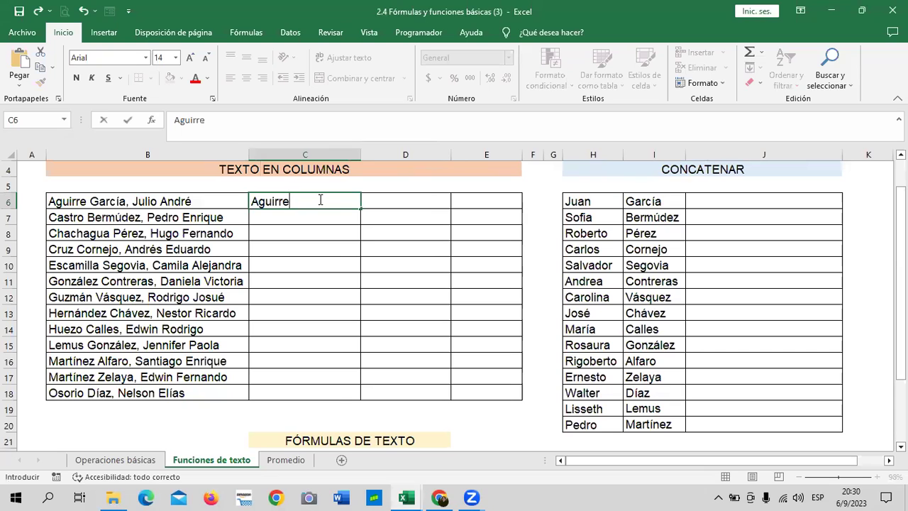
type(" Garcia")
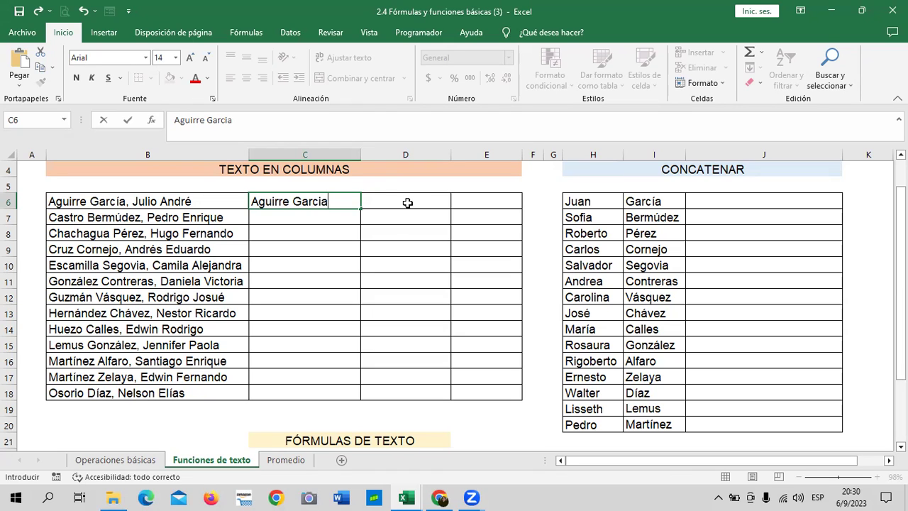
left_click(408, 202)
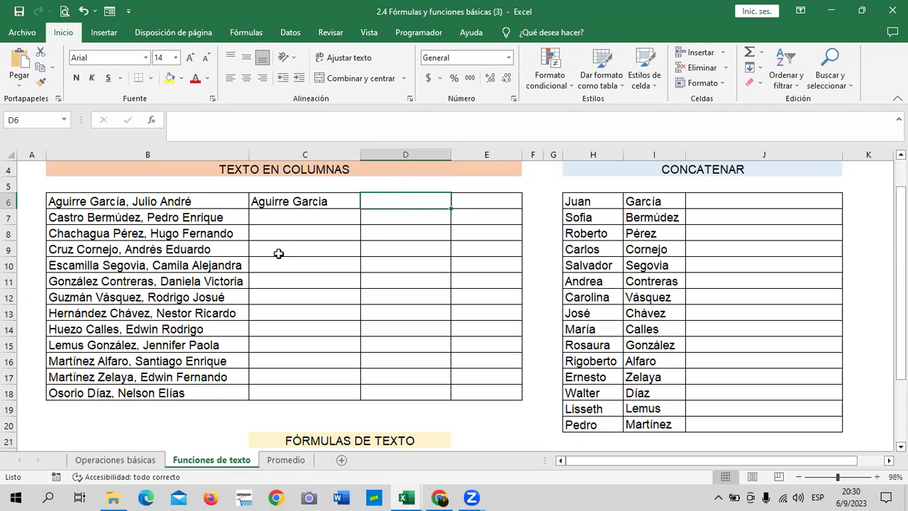
left_click_drag(361, 152, 332, 151)
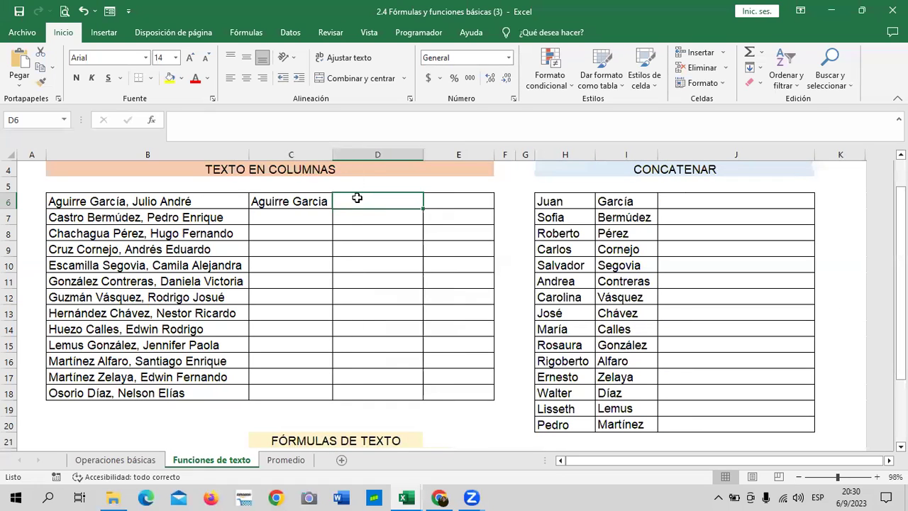
- Enter 'Julio' in D6 and narrow column D to fit it
type("j")
key("BackSpace")
type("Julio")
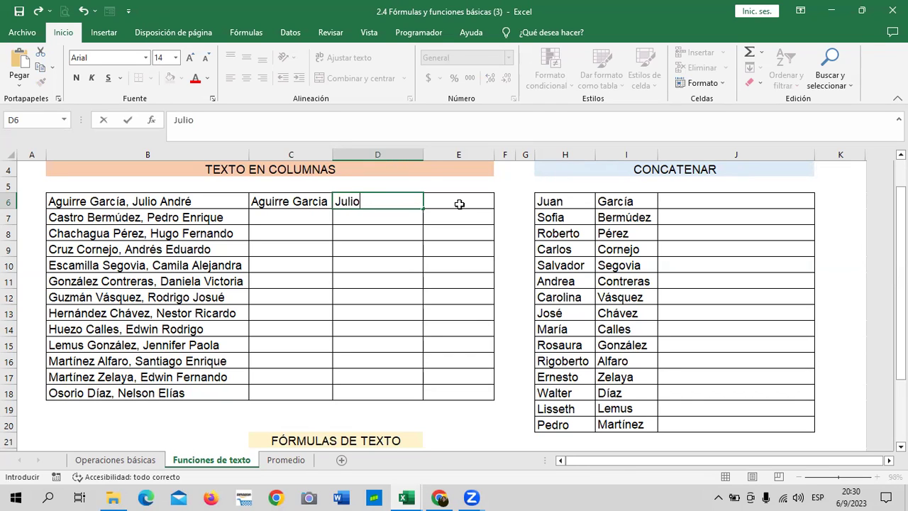
left_click(399, 201)
left_click(438, 199)
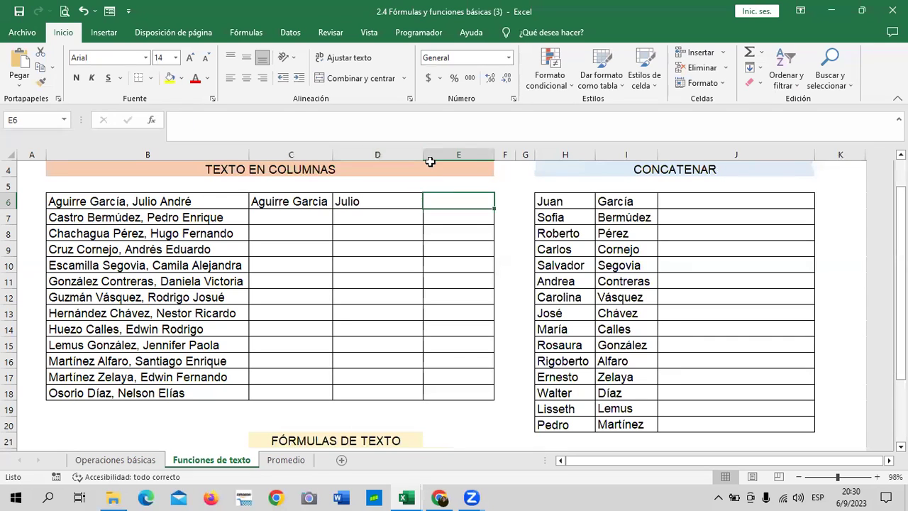
left_click_drag(422, 155, 364, 155)
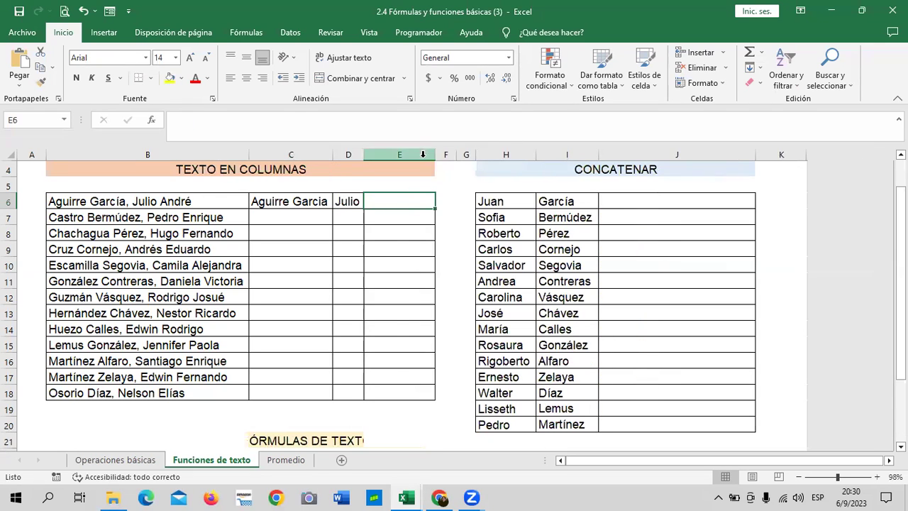
- Enter 'Andre' in E6 and autofit columns E and C to their contents
type("A")
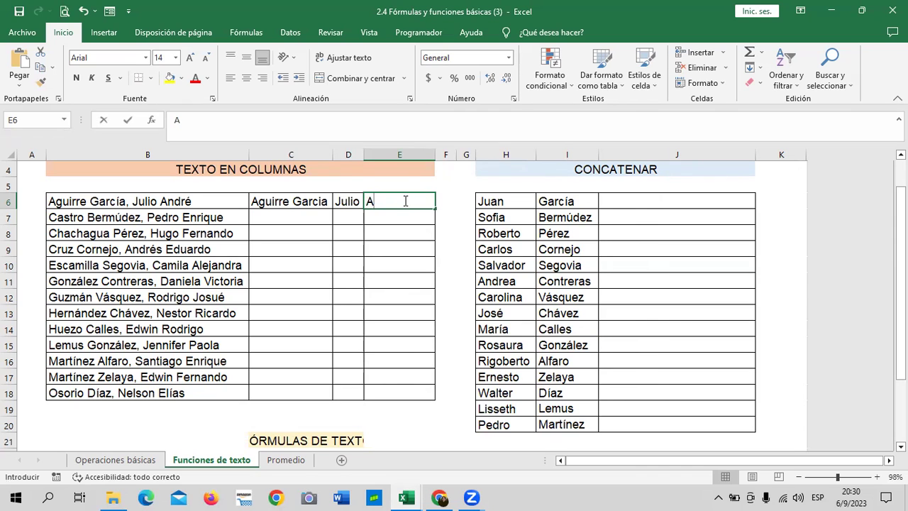
type("ndree")
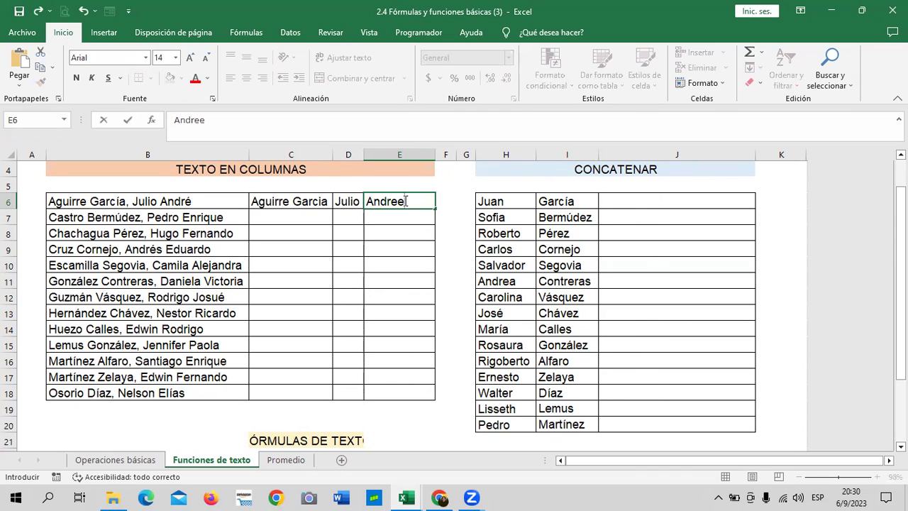
key("BackSpace")
key("Return")
left_click(408, 207)
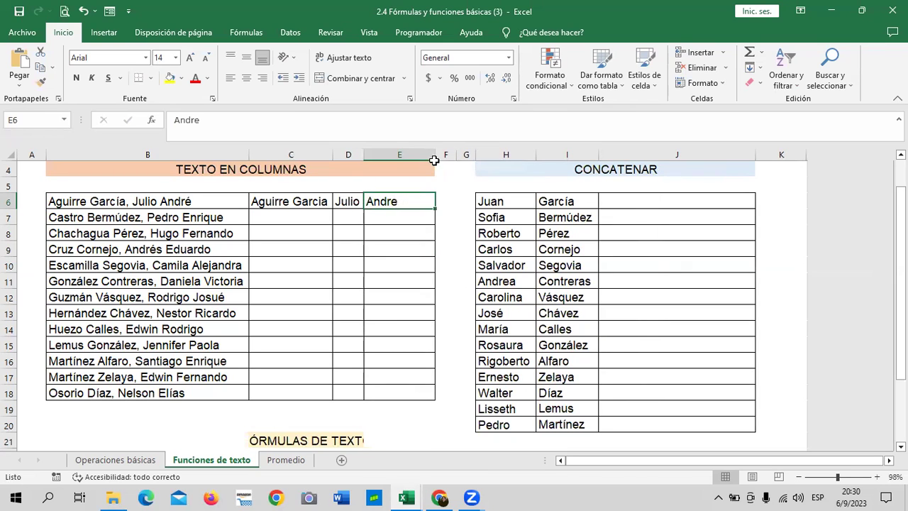
double_click(435, 153)
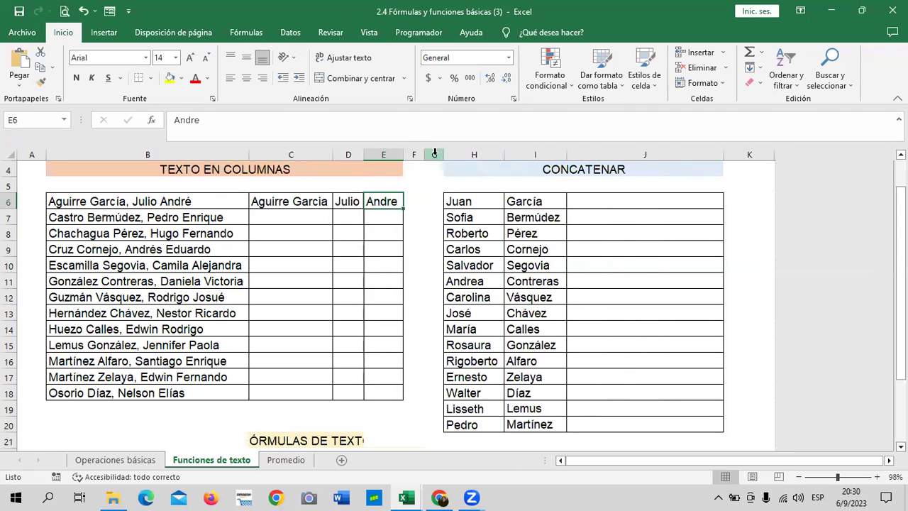
left_click_drag(332, 154, 333, 154)
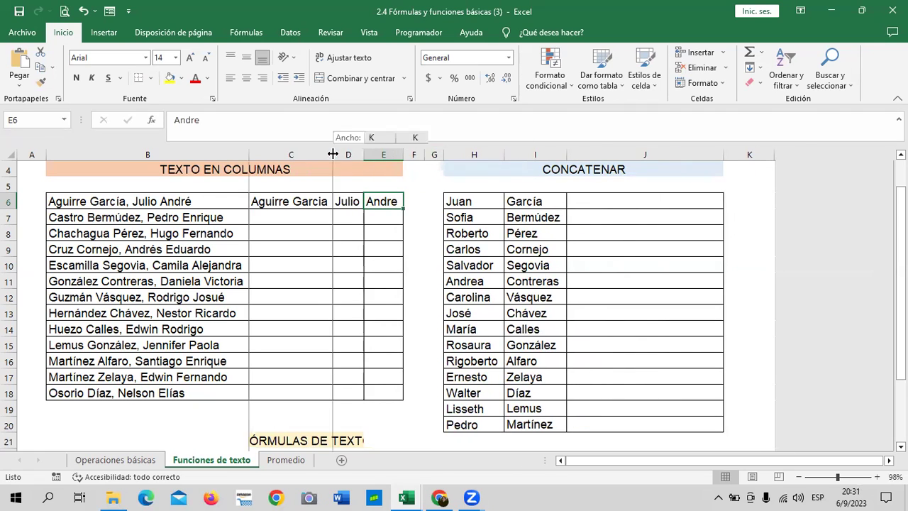
double_click(332, 154)
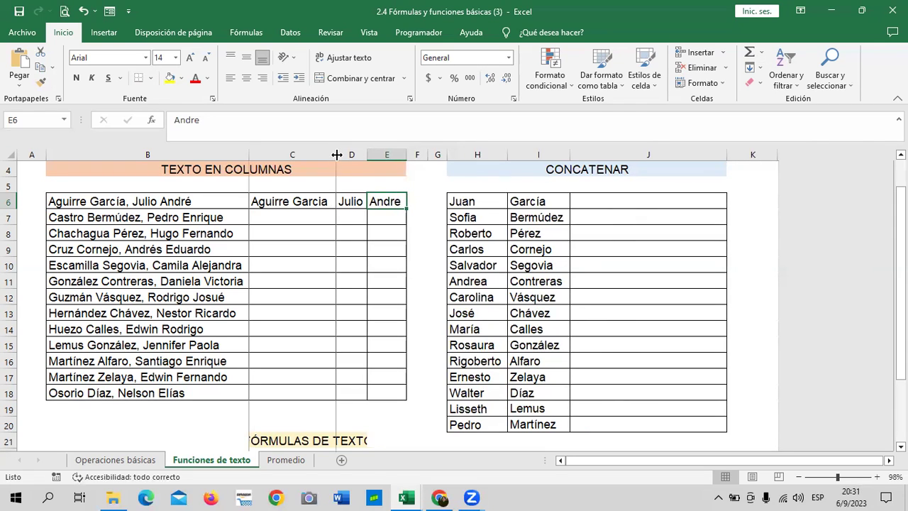
left_click_drag(337, 154, 330, 155)
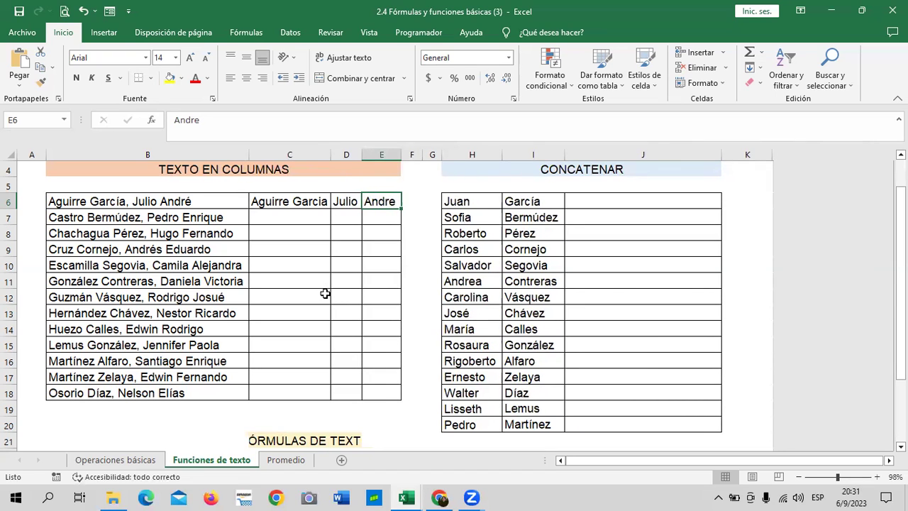
left_click(286, 215)
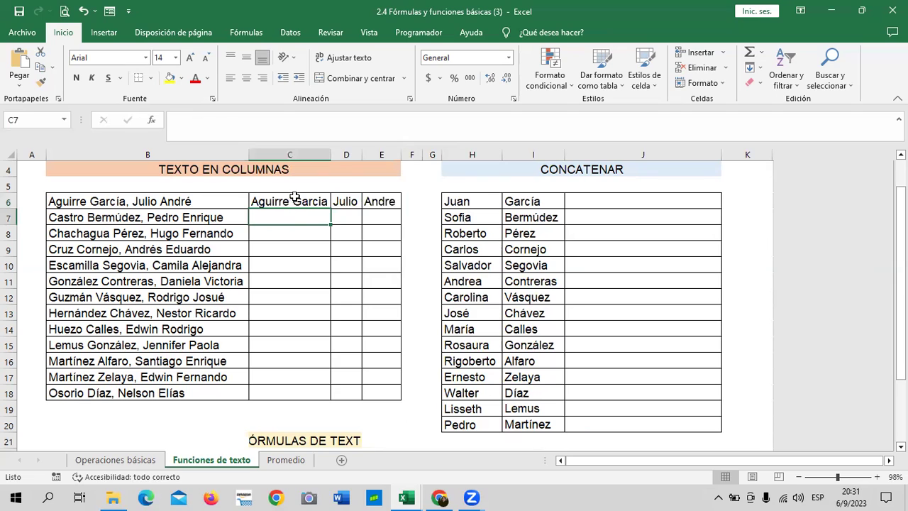
- Flash Fill C7:C18 from the C6 example and autofit column C
left_click(295, 198)
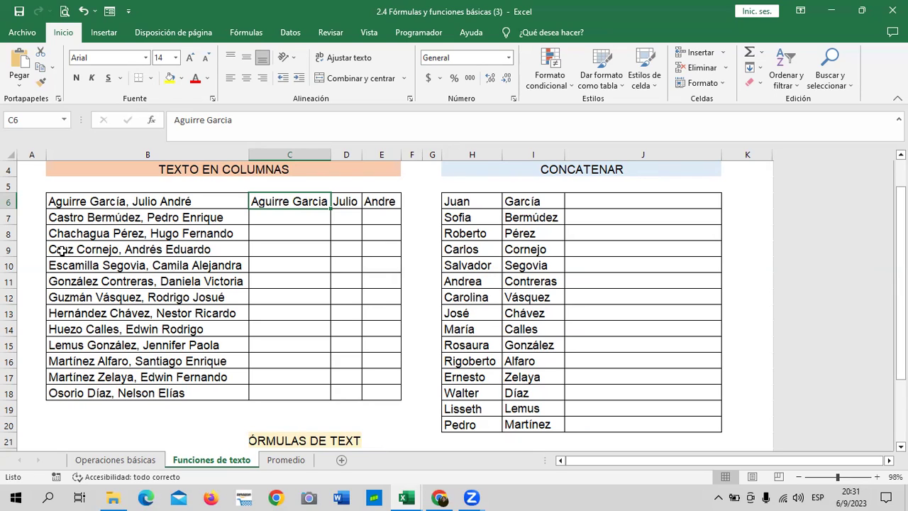
key("ctrl+e")
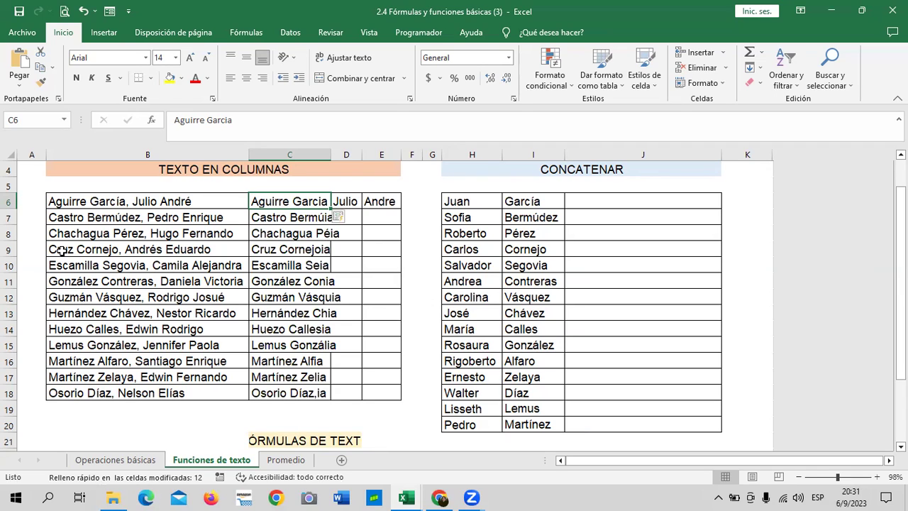
double_click(333, 154)
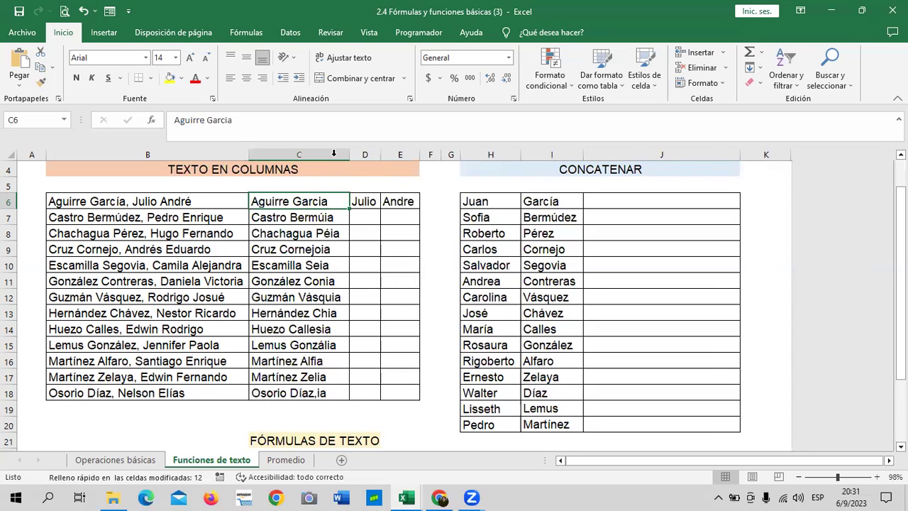
- Check the filled values in C7, C8, C14 and C17 against the original names
left_click(330, 217)
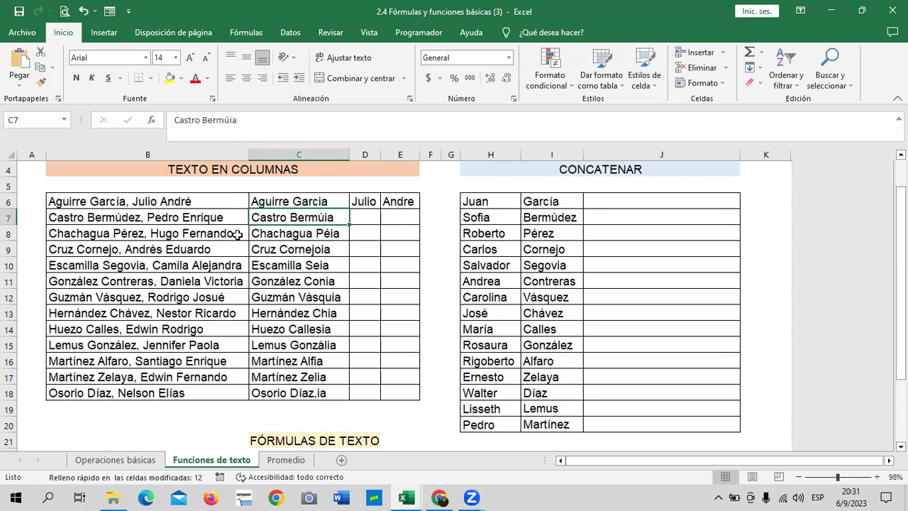
left_click(284, 233)
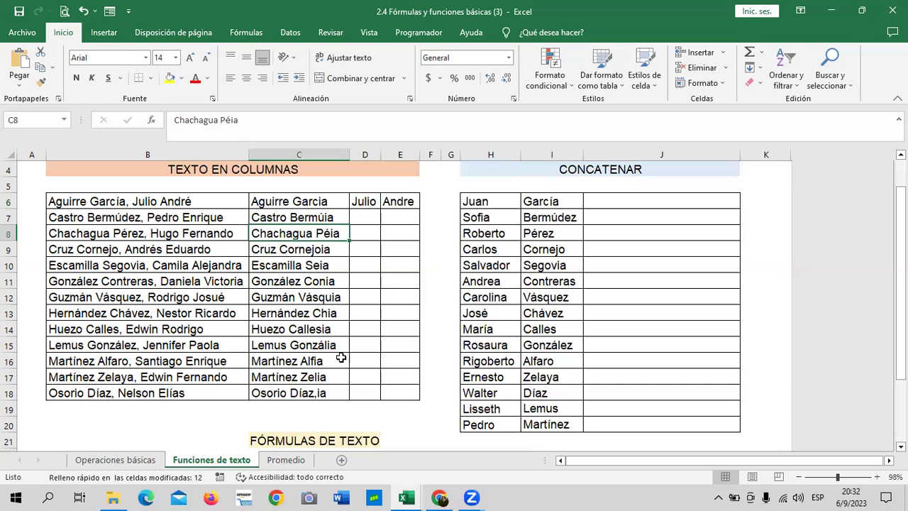
left_click(114, 377)
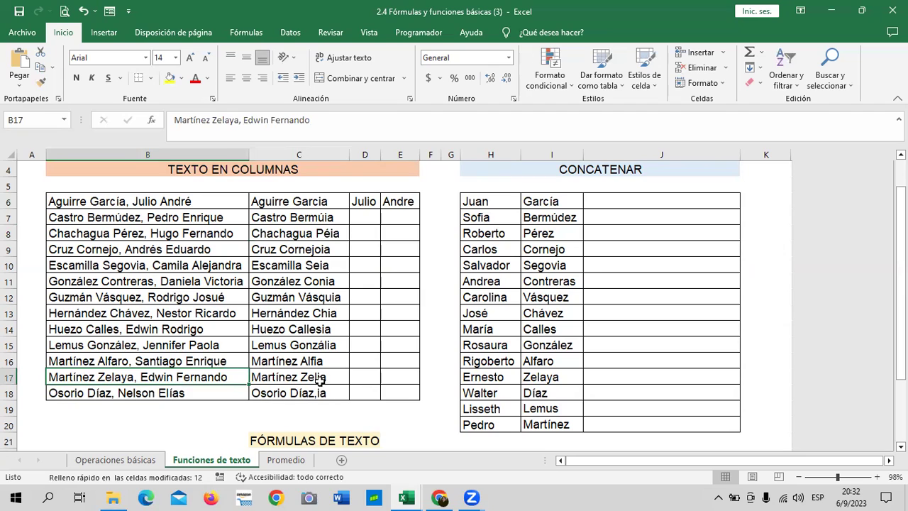
left_click(317, 378)
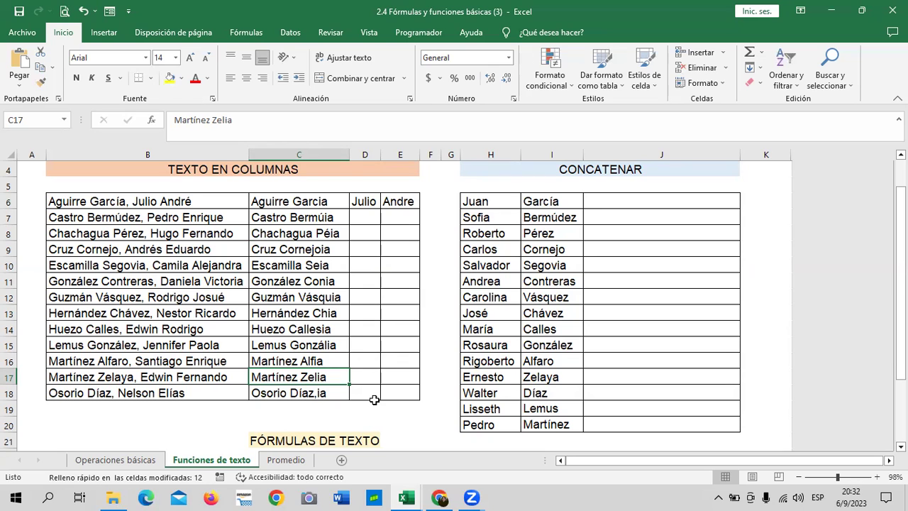
left_click(296, 329)
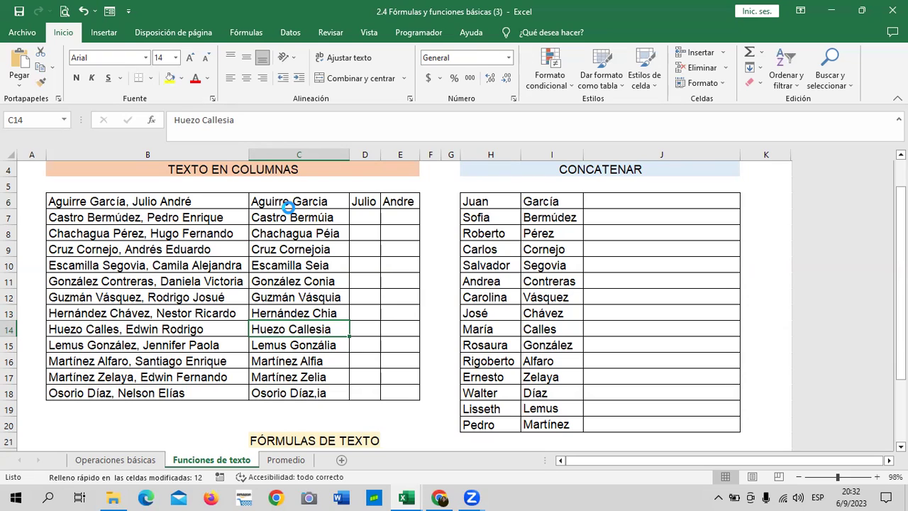
left_click(288, 207)
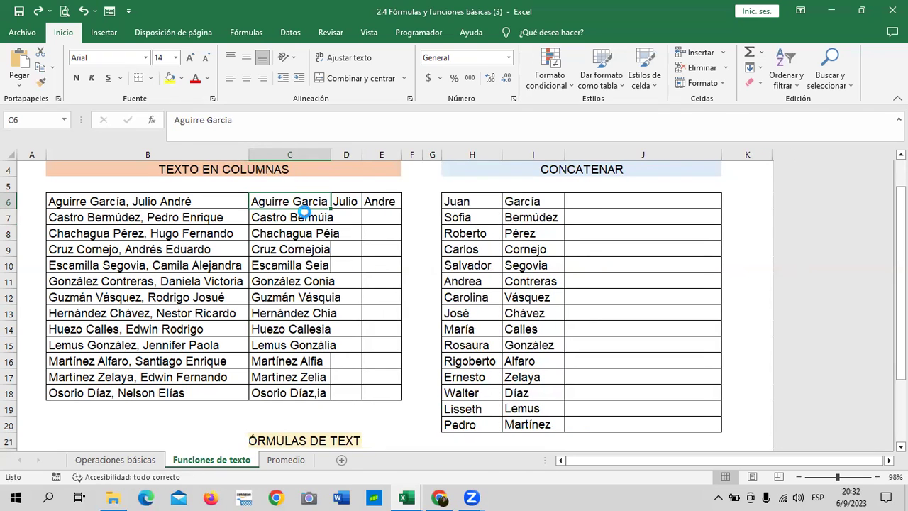
- Undo the fill, shorten C6 to 'Aguirre' and Flash Fill first surnames down column C
key("ctrl+z")
left_click(275, 120)
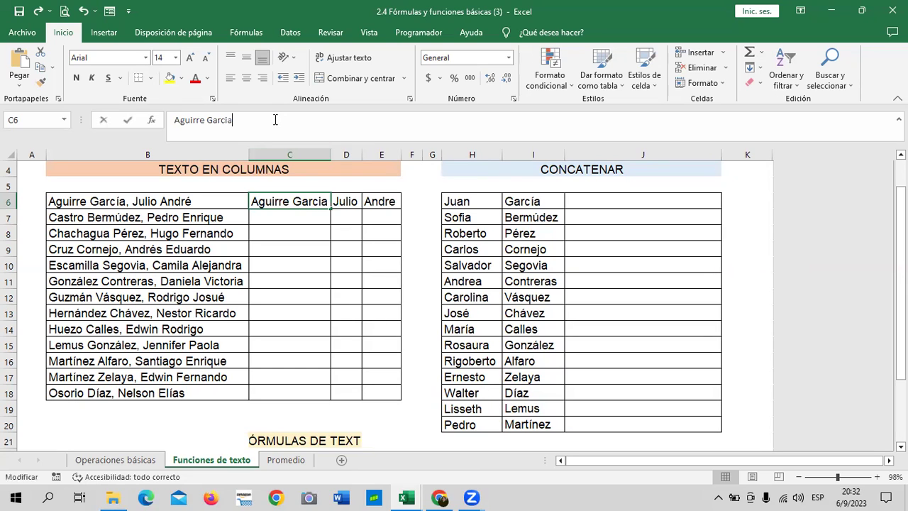
key("BackSpace")
key("BackSpace")
key("BackSpace")
key("BackSpace")
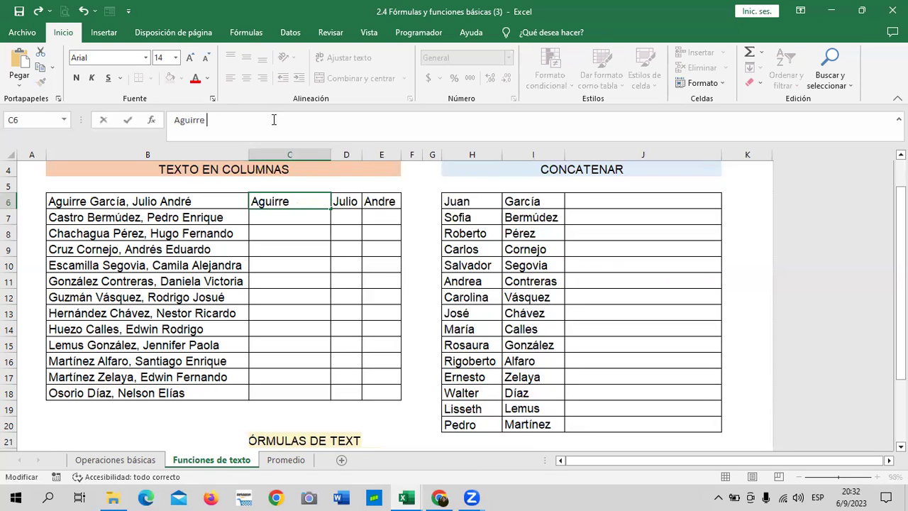
key("Return")
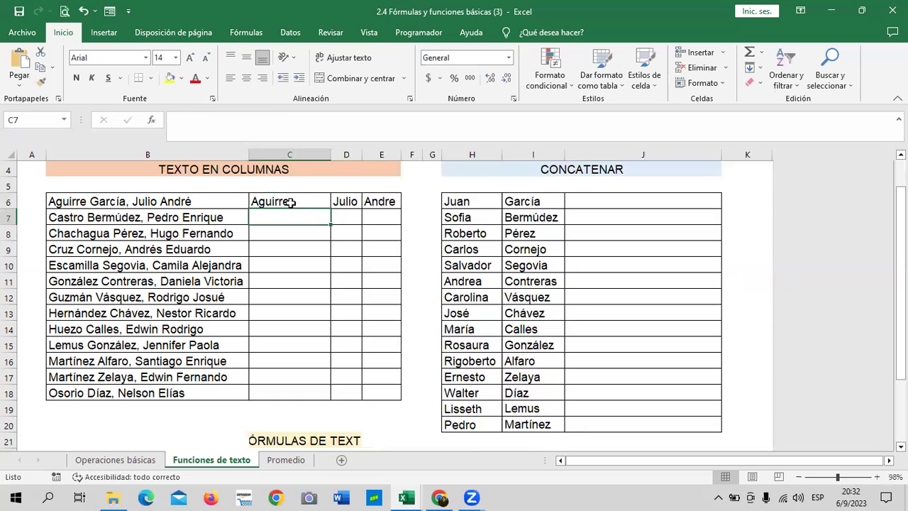
left_click(291, 201)
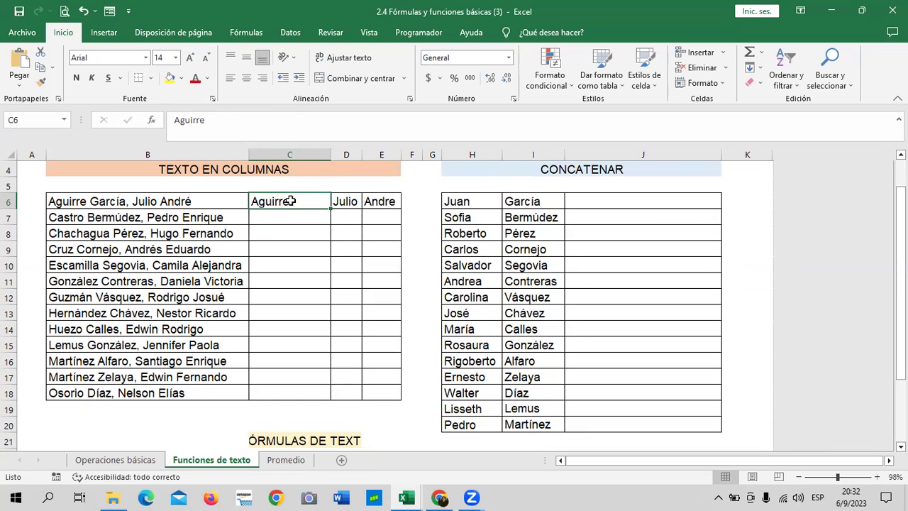
key("ctrl+e")
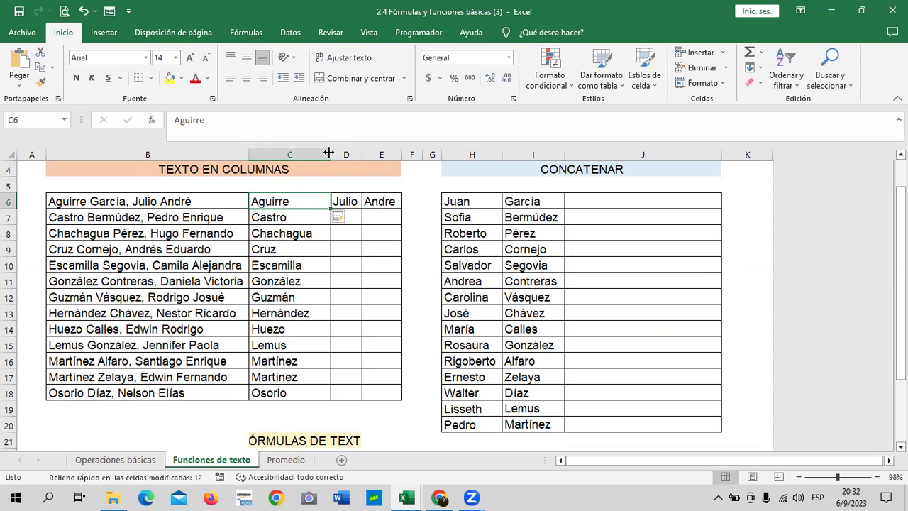
left_click_drag(329, 154, 320, 154)
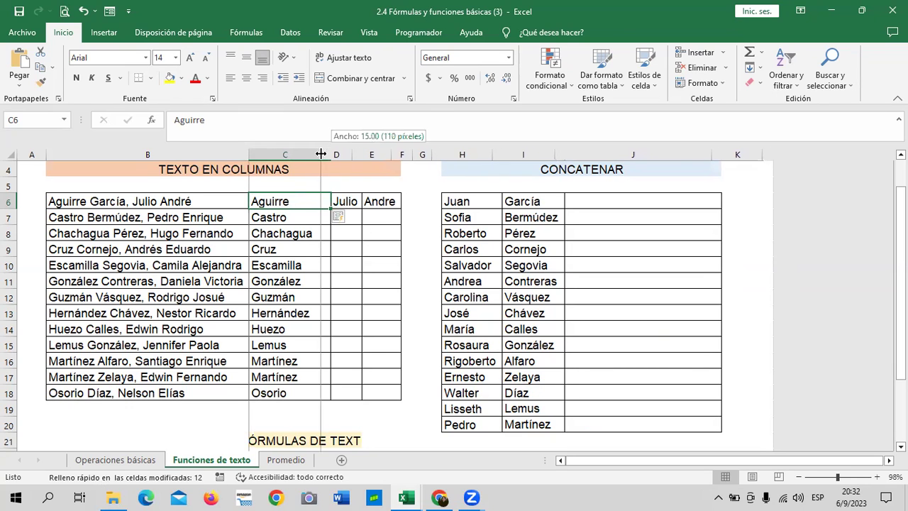
- Replace D6 with the accented second surname 'García' and autofit column D
left_click(344, 201)
key("Delete")
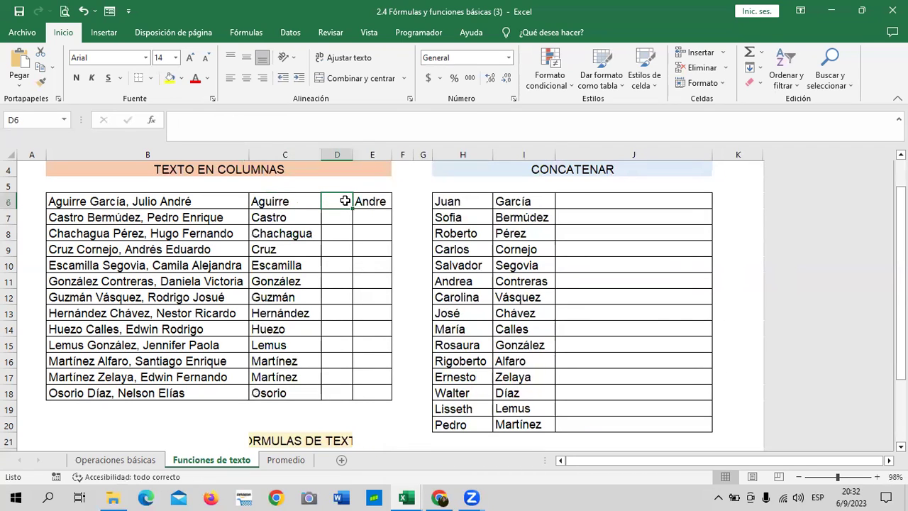
type("Garcia")
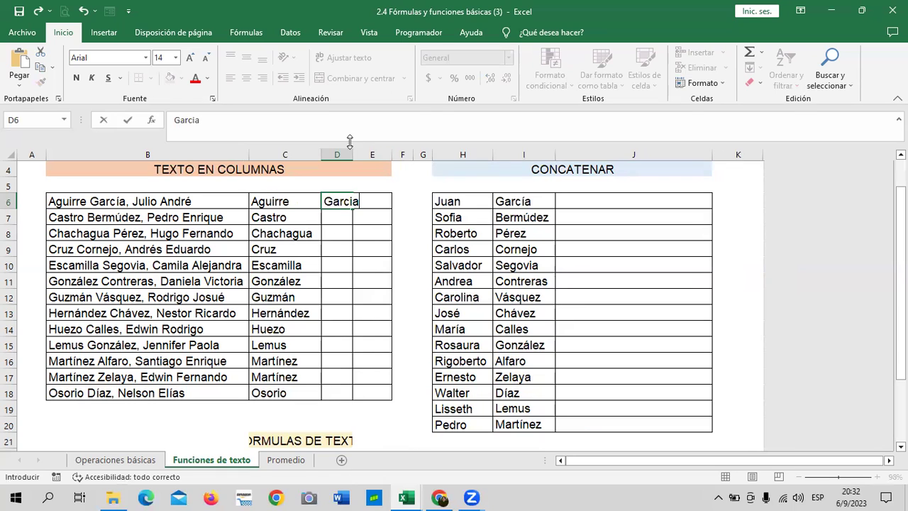
key("ctrl+Return")
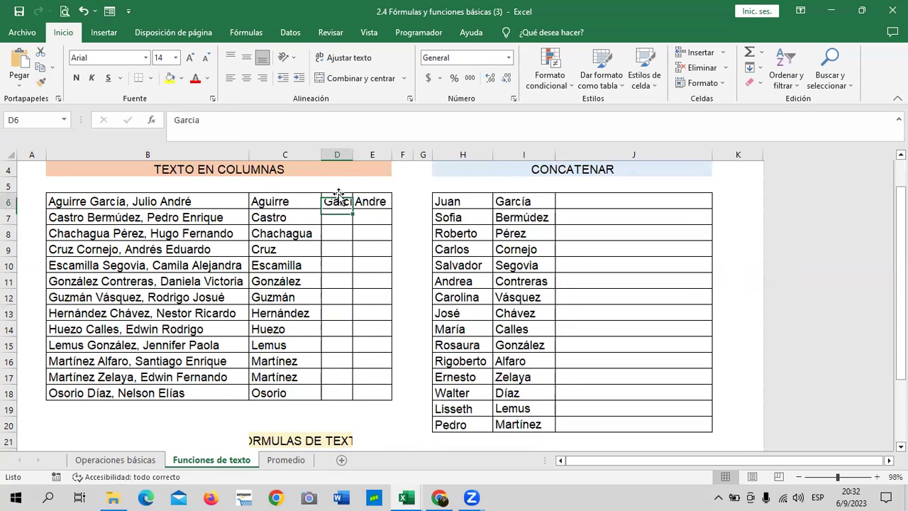
double_click(352, 150)
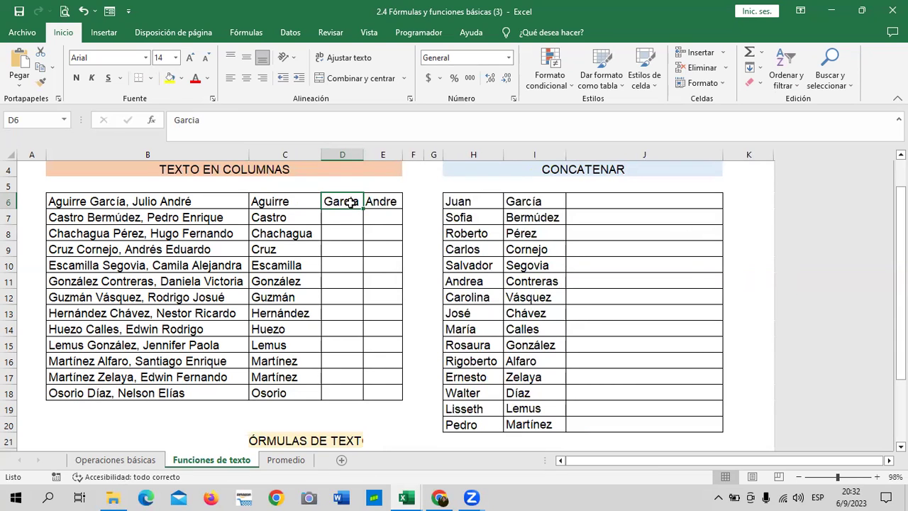
left_click(196, 121)
key("BackSpace")
type("í")
key("Return")
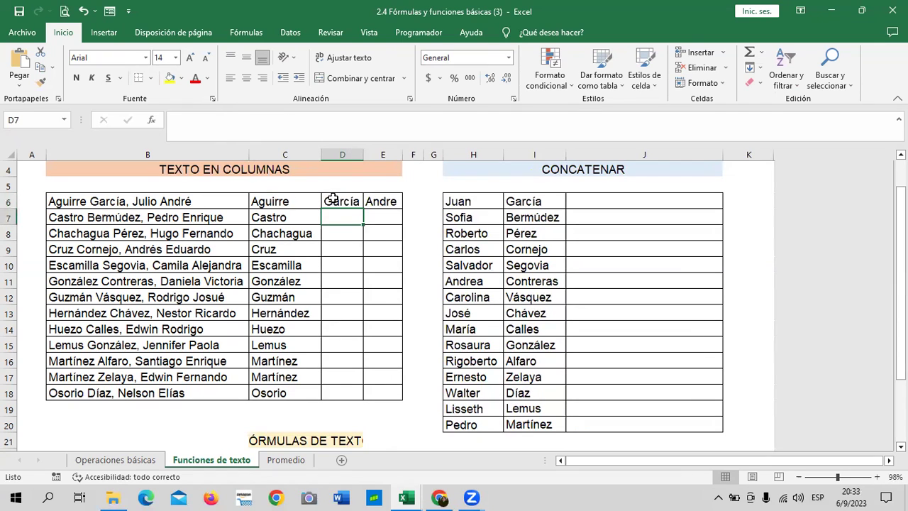
- Flash Fill second surnames down column D from 'García' and autofit the column
left_click(333, 200)
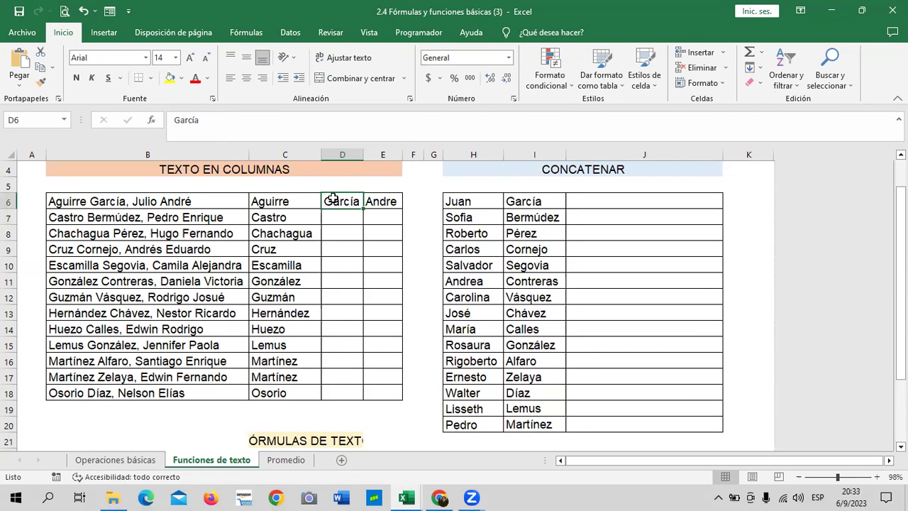
key("ctrl+e")
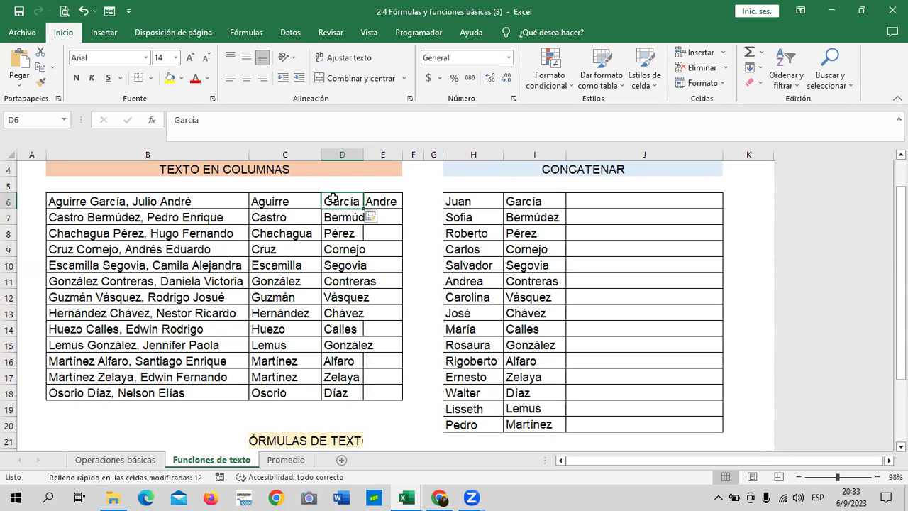
double_click(363, 154)
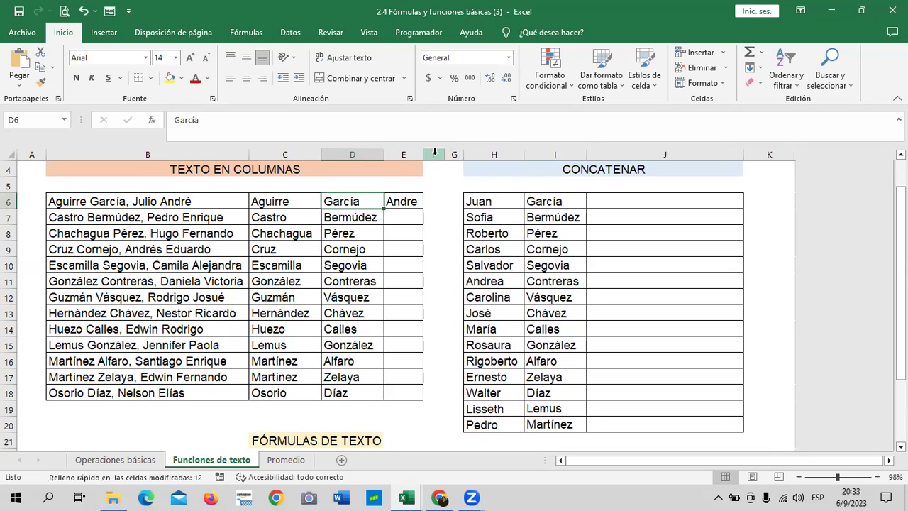
- Put 'Julio' in E6 and Flash Fill first names down column E
left_click(396, 201)
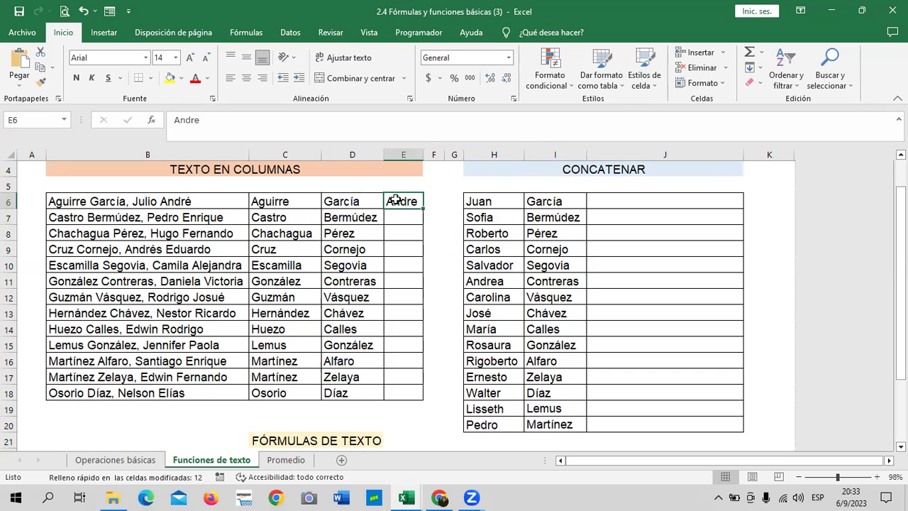
type("Julio")
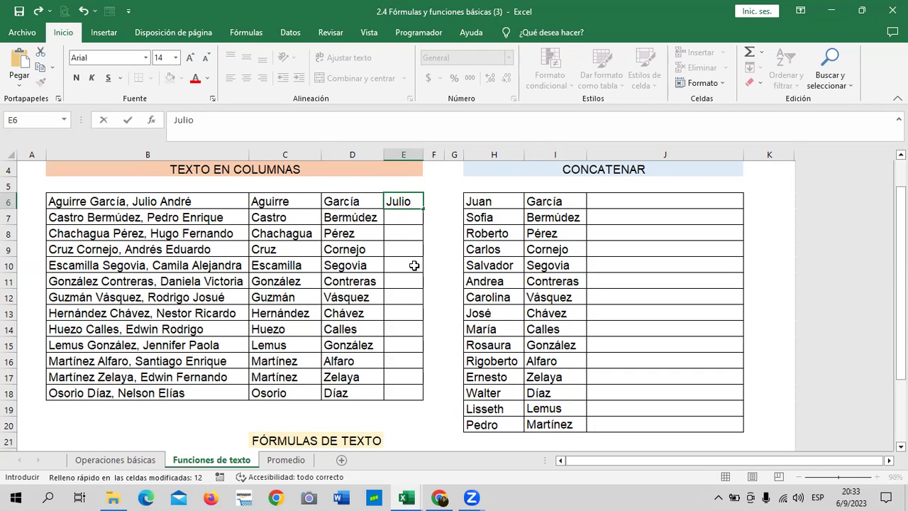
key("Return")
left_click(398, 200)
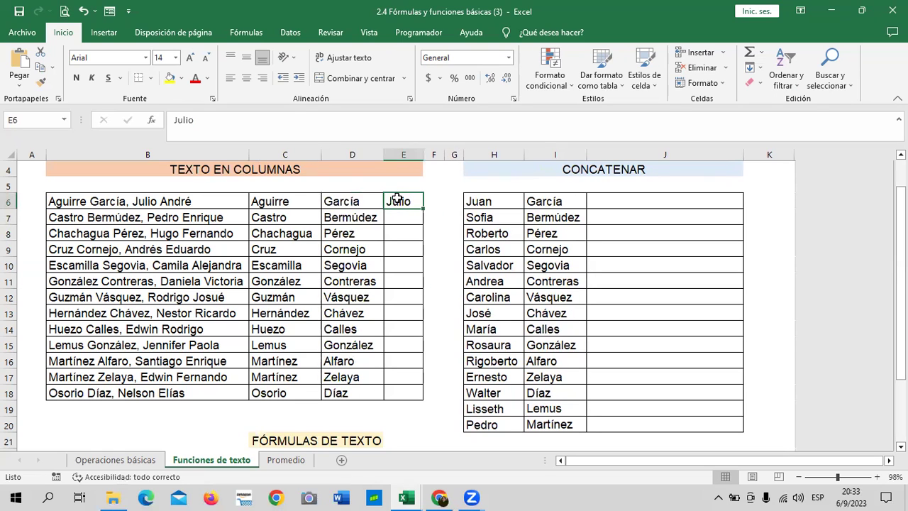
key("ctrl+e")
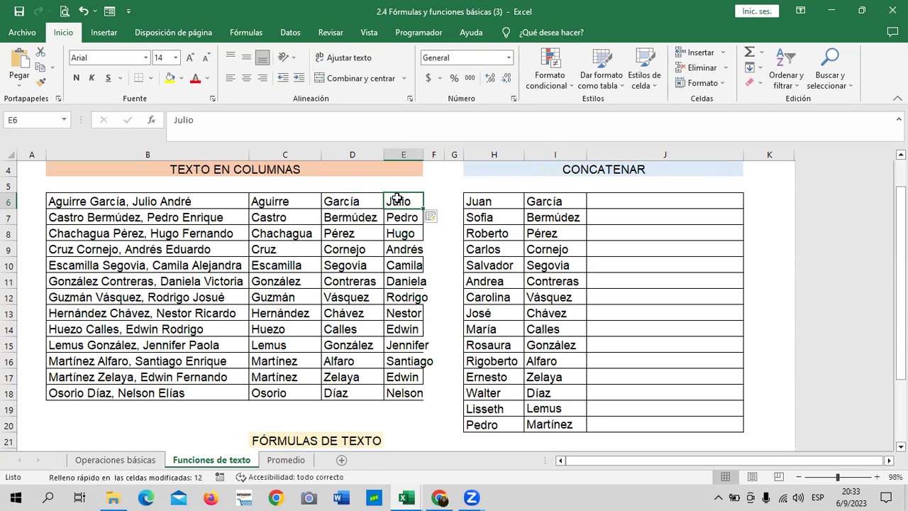
- Autofit column E, widen column F and give F6:F18 an outside border
double_click(422, 152)
left_click(448, 154)
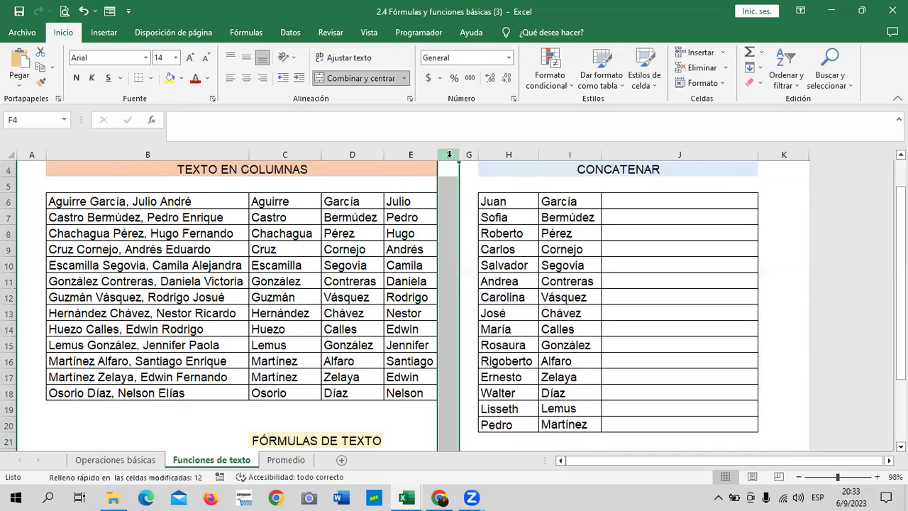
left_click_drag(453, 156, 488, 155)
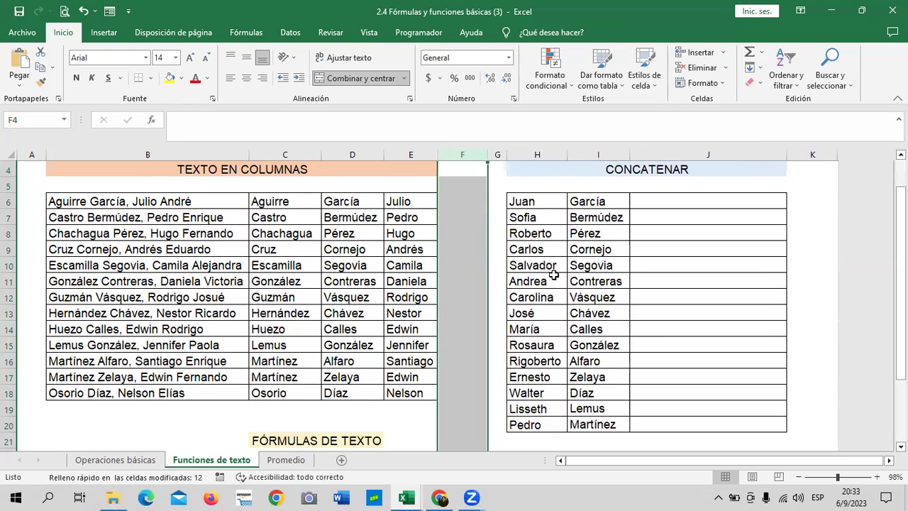
left_click(551, 278)
left_click_drag(461, 202, 462, 391)
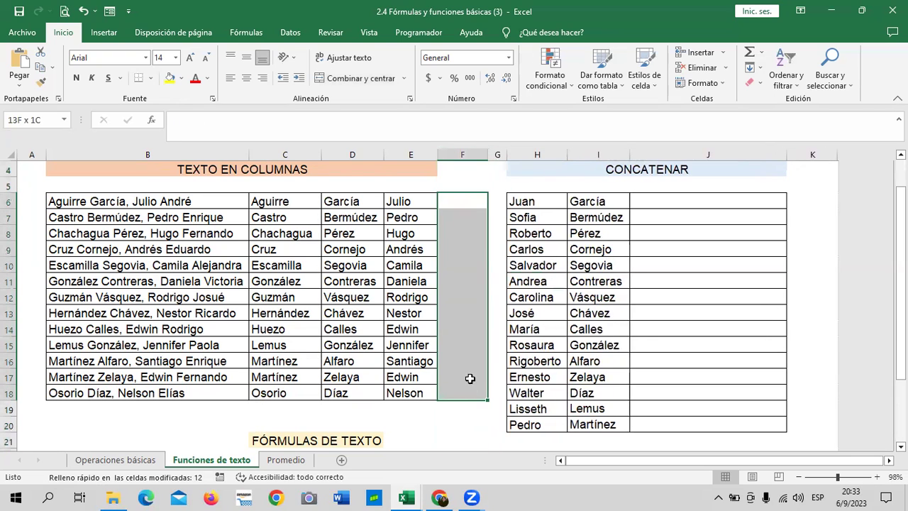
left_click(151, 78)
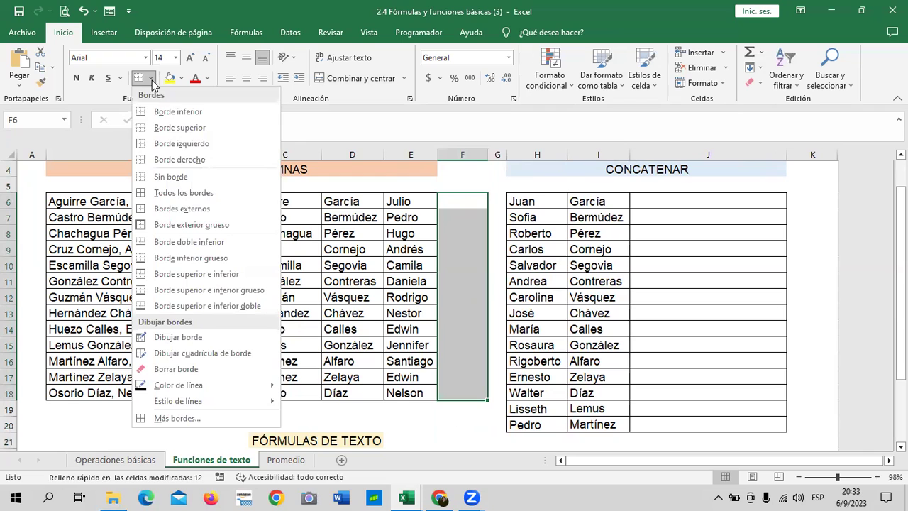
left_click(179, 210)
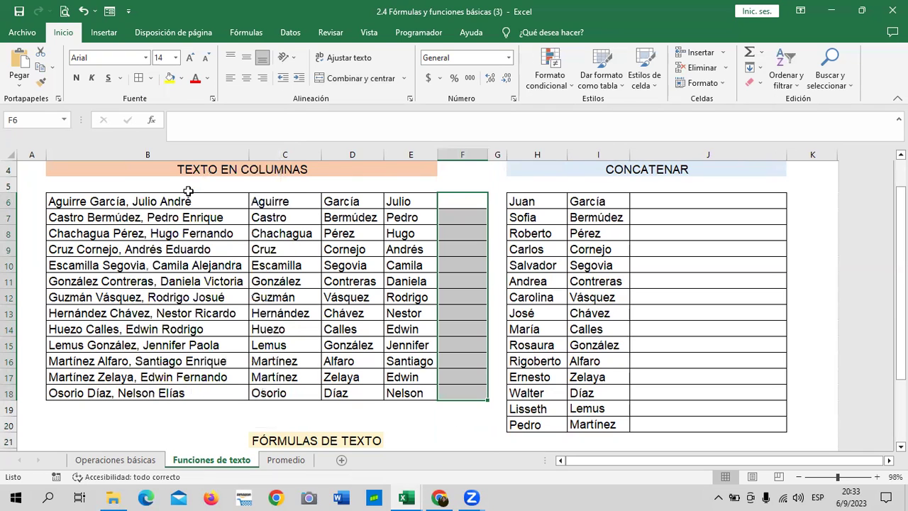
left_click(522, 307)
- Enter 'André' in F6, Flash Fill second names down column F and autofit it
left_click(466, 200)
type("Andre")
key("BackSpace")
type("é")
key("Return")
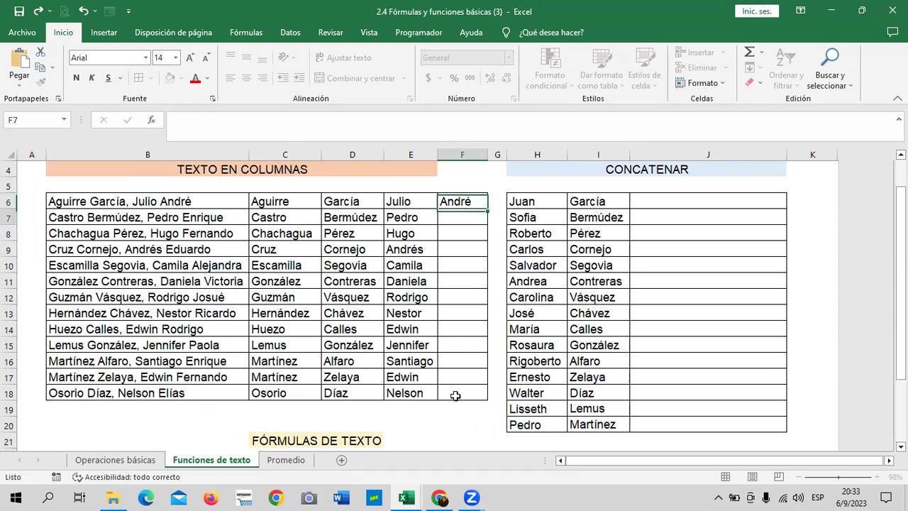
left_click(463, 201)
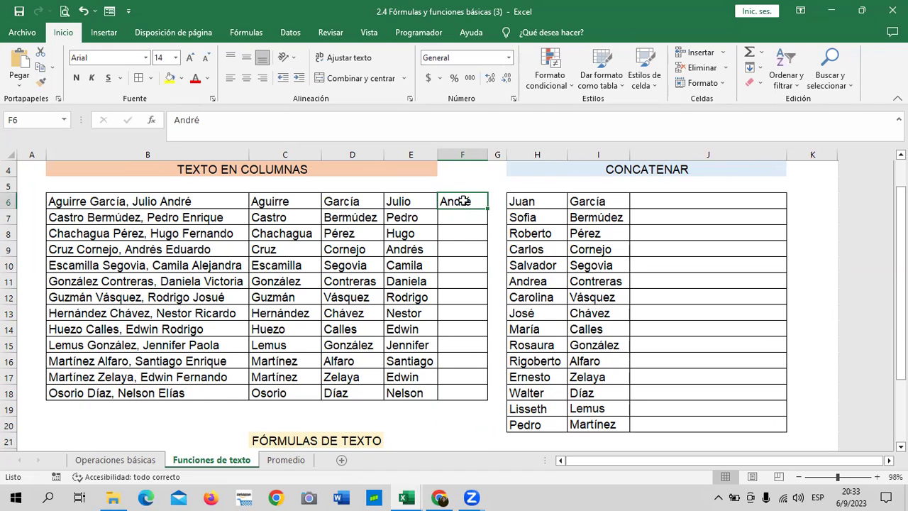
key("ctrl+e")
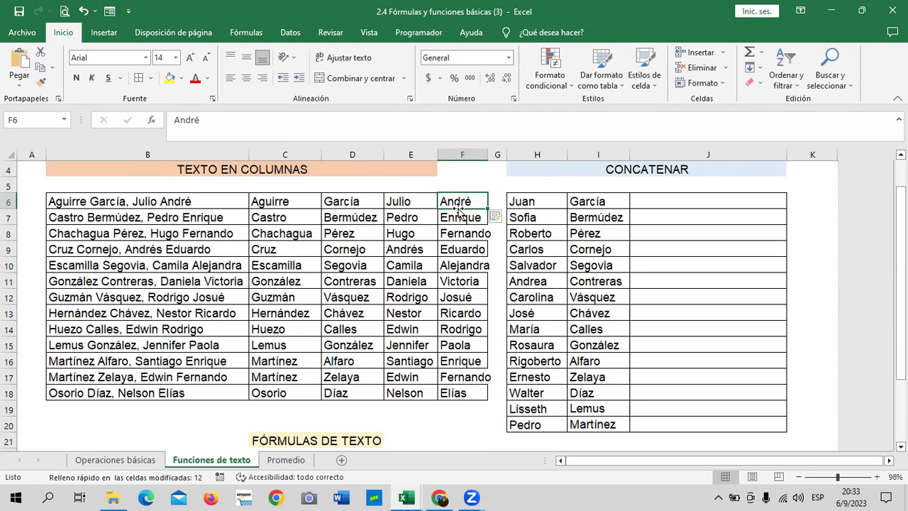
double_click(487, 154)
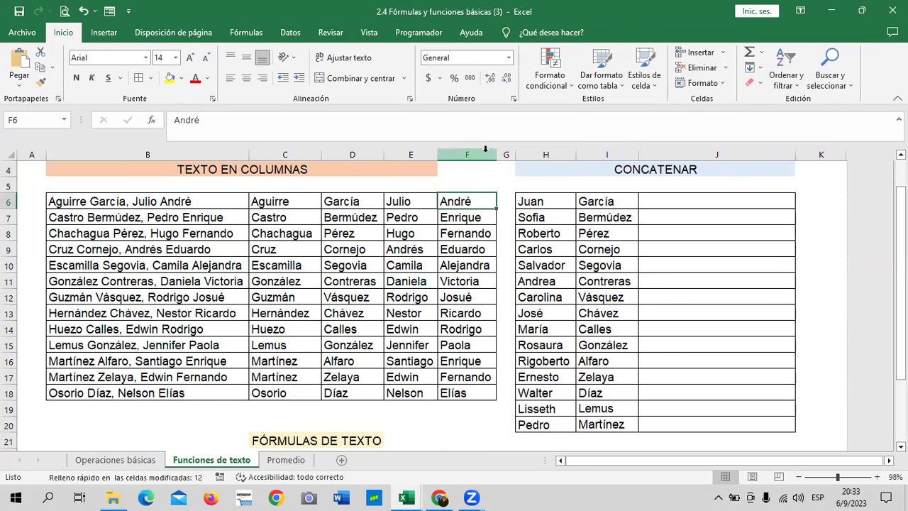
left_click(675, 362)
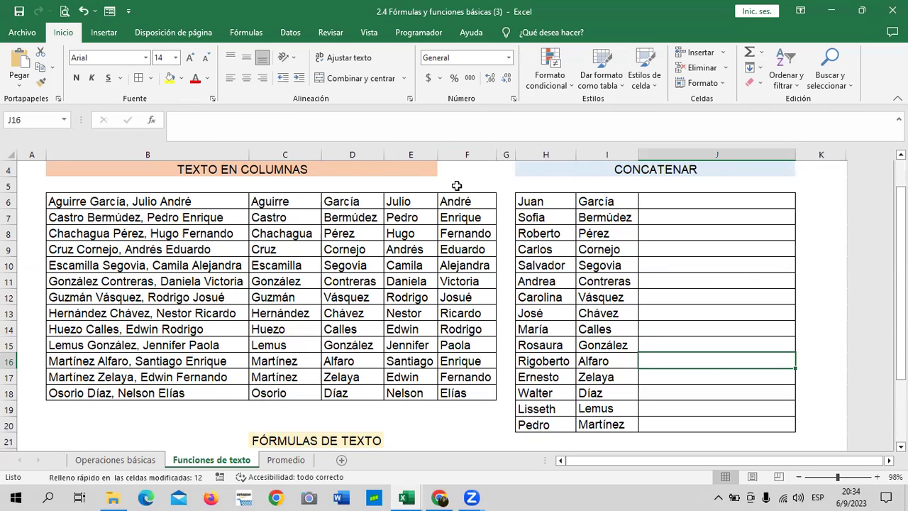
left_click(268, 393)
left_click(344, 392)
left_click(397, 395)
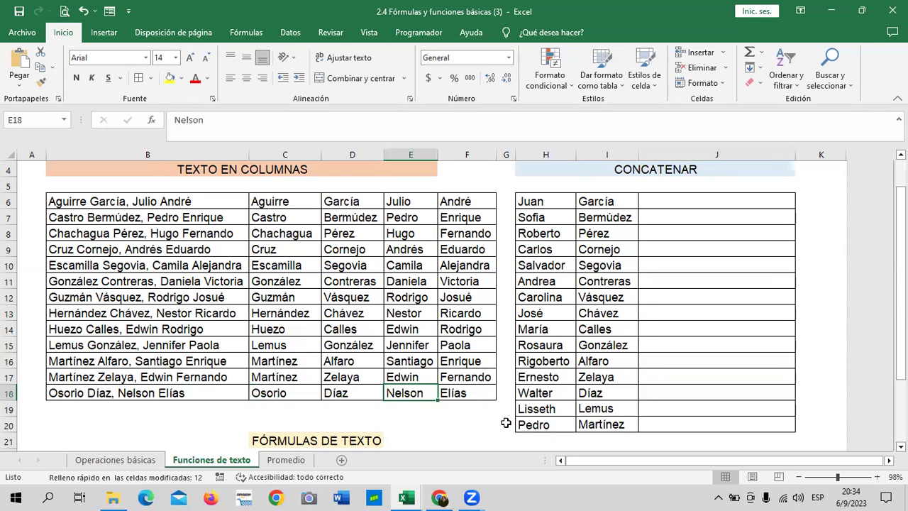
left_click(472, 390)
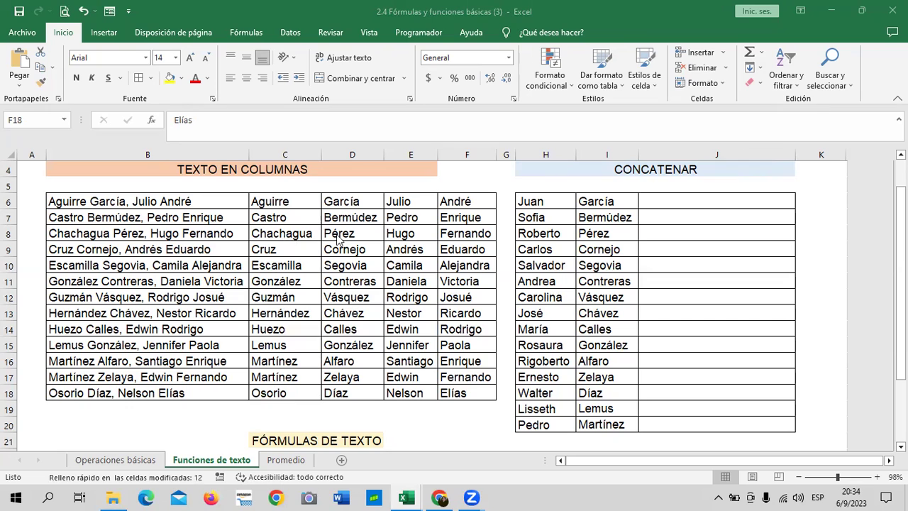
left_click(295, 199)
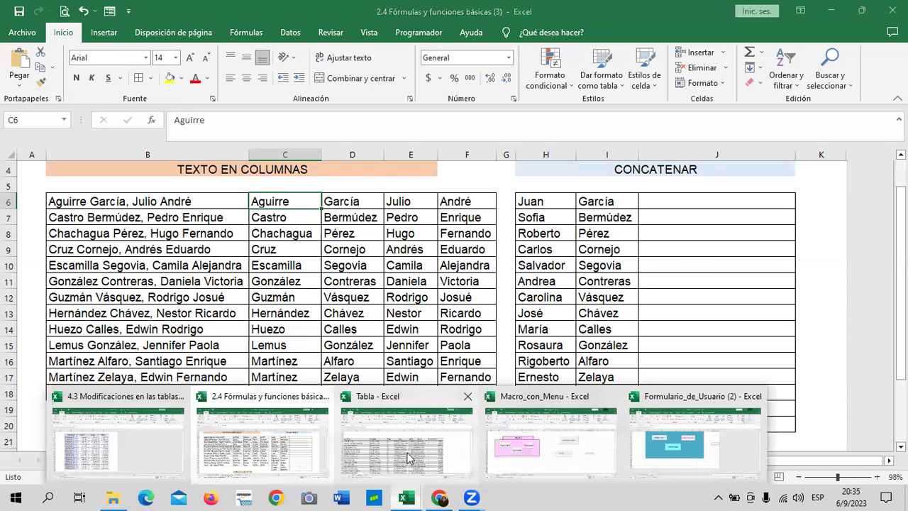
- In the Tabla workbook, enter 'José' in H5 and try Flash Fill, dismissing its message
mouse_move(405, 497)
left_click(410, 458)
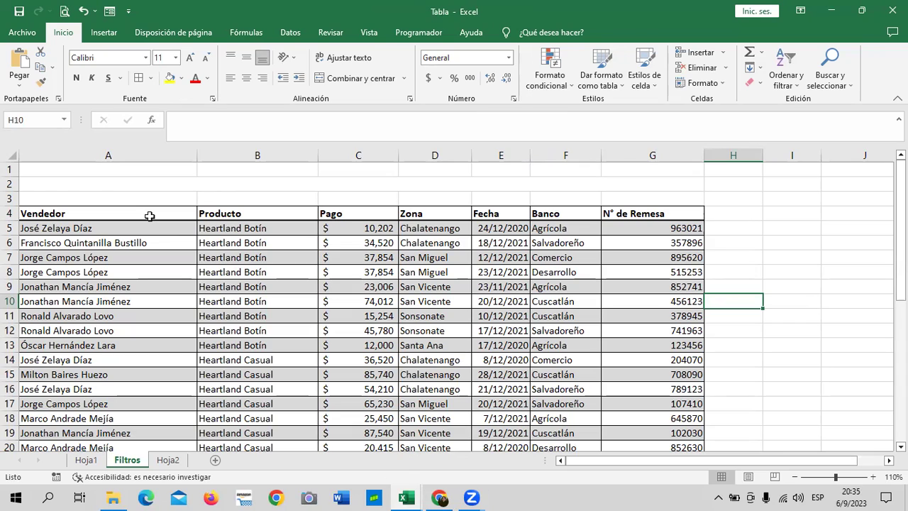
left_click(747, 228)
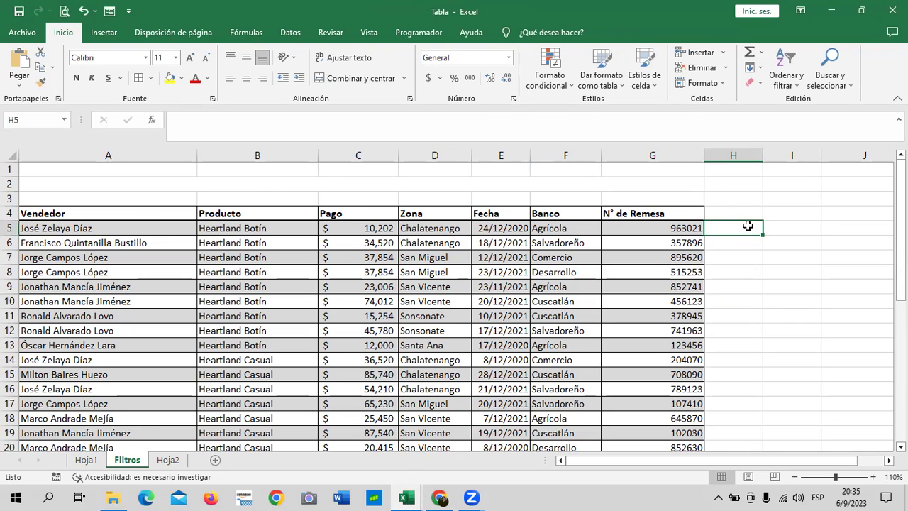
type("Jose")
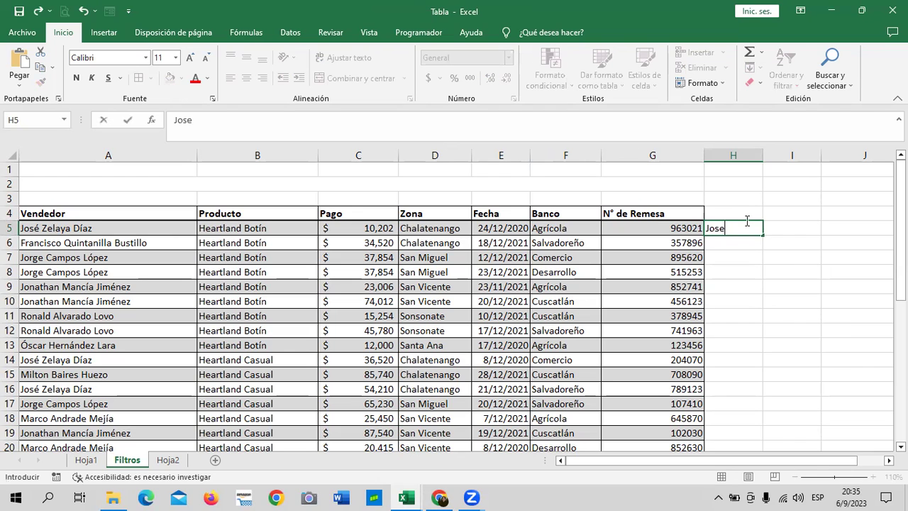
key("BackSpace")
left_click(780, 290)
double_click(724, 228)
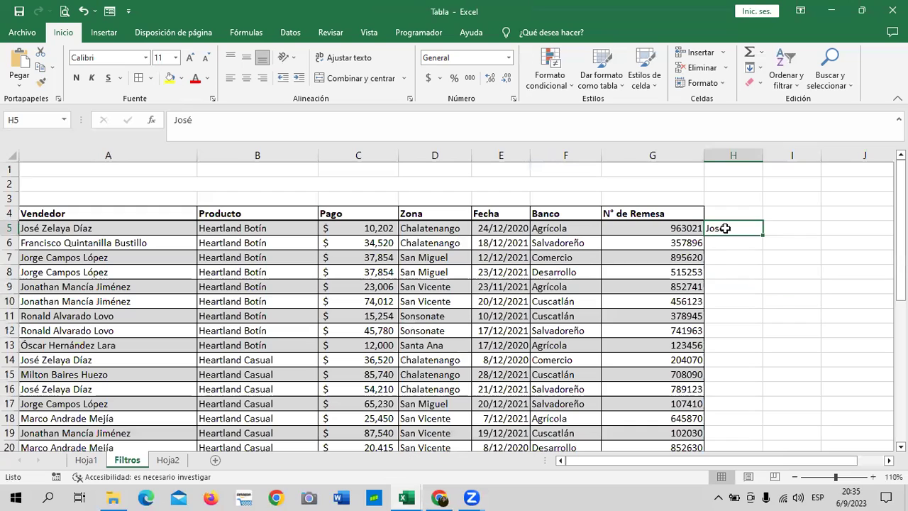
type("é")
key("ctrl+e")
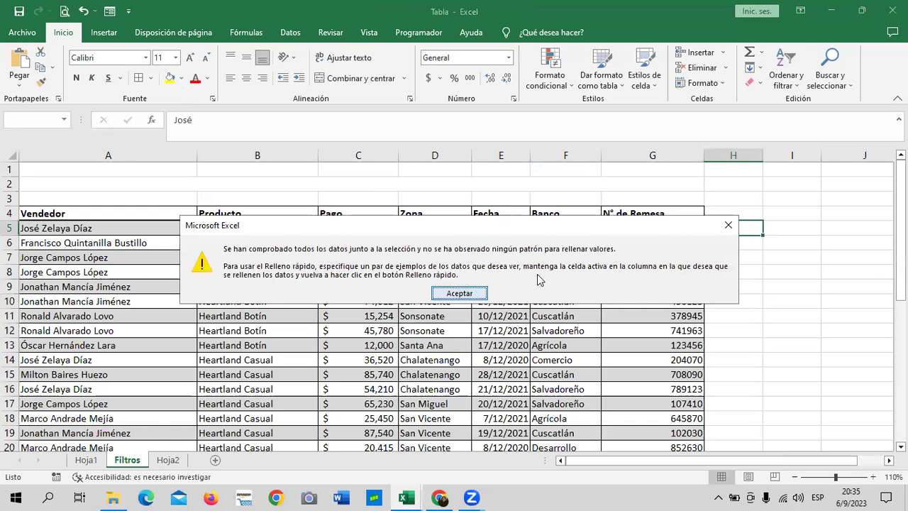
double_click(465, 294)
- Convert the vendor sales table to a normal range with Diseño de tabla > Convertir en rango
left_click(792, 296)
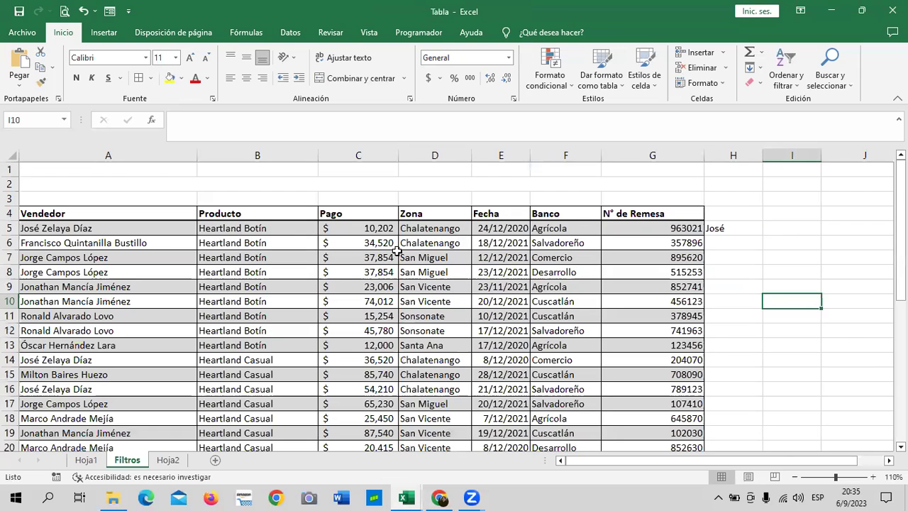
left_click(355, 243)
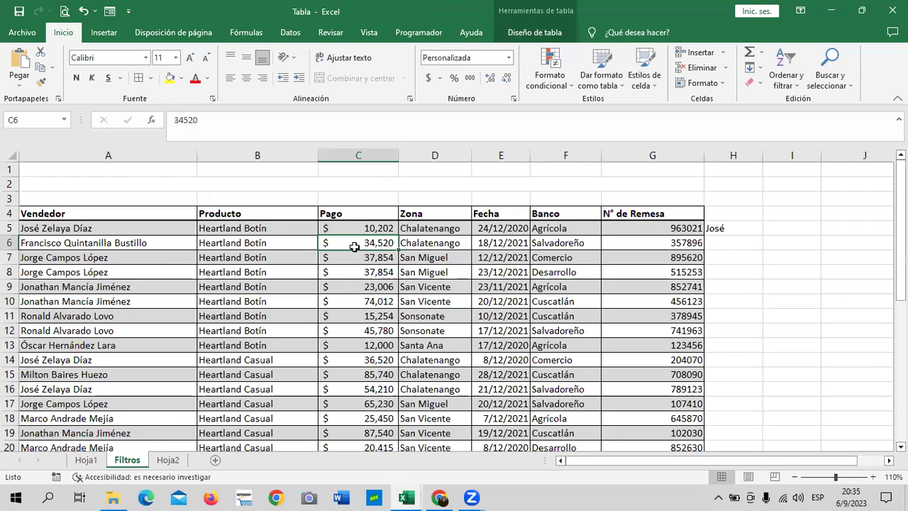
left_click(537, 33)
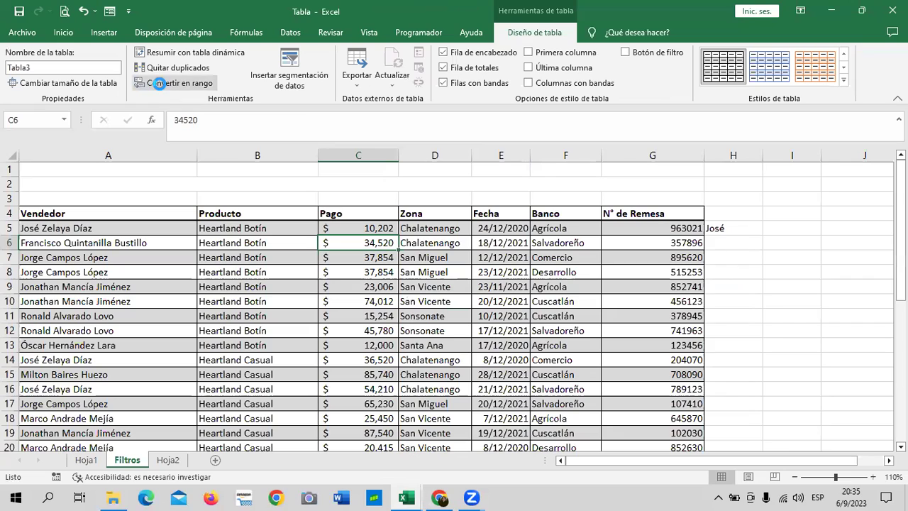
left_click(163, 85)
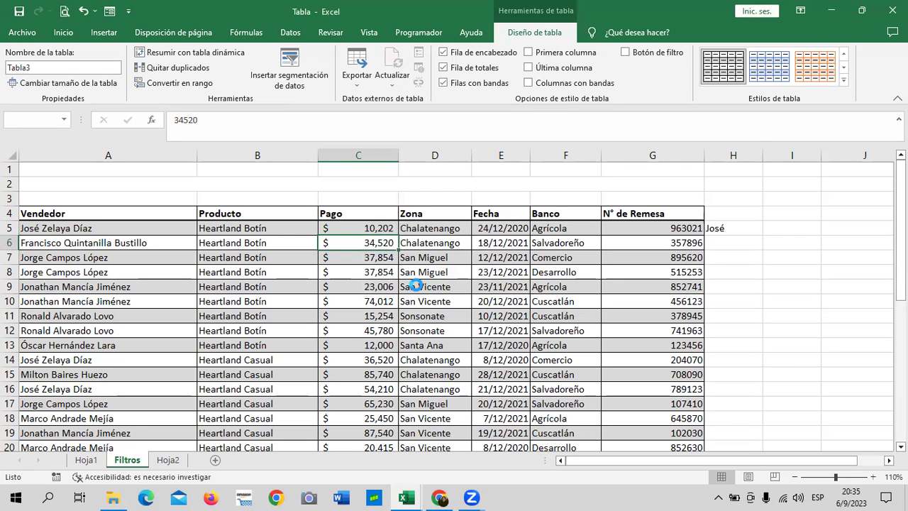
left_click(415, 287)
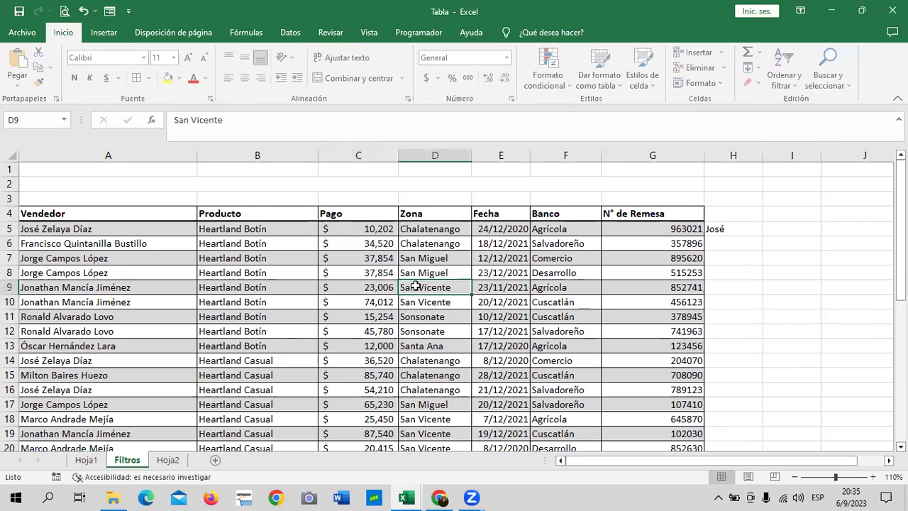
left_click(804, 287)
left_click(735, 228)
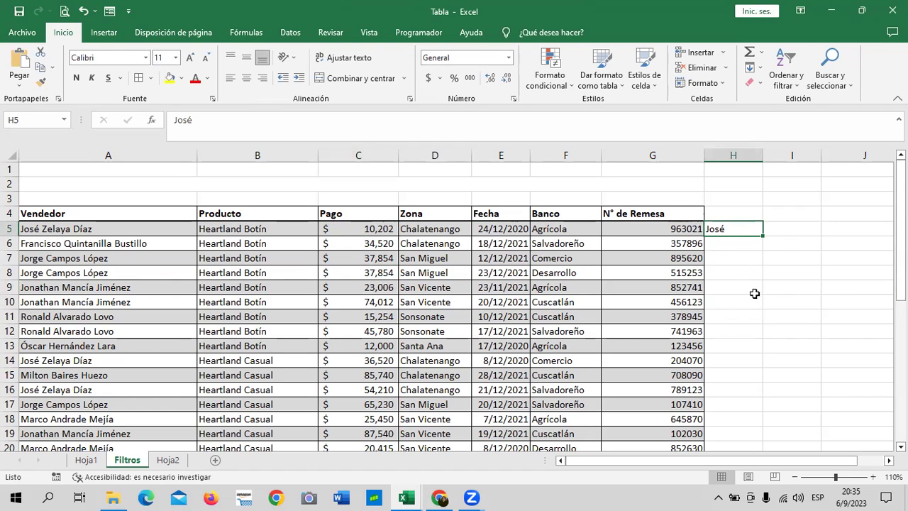
- Flash Fill the vendors' first names down column H from the 'José' example
key("ctrl+e")
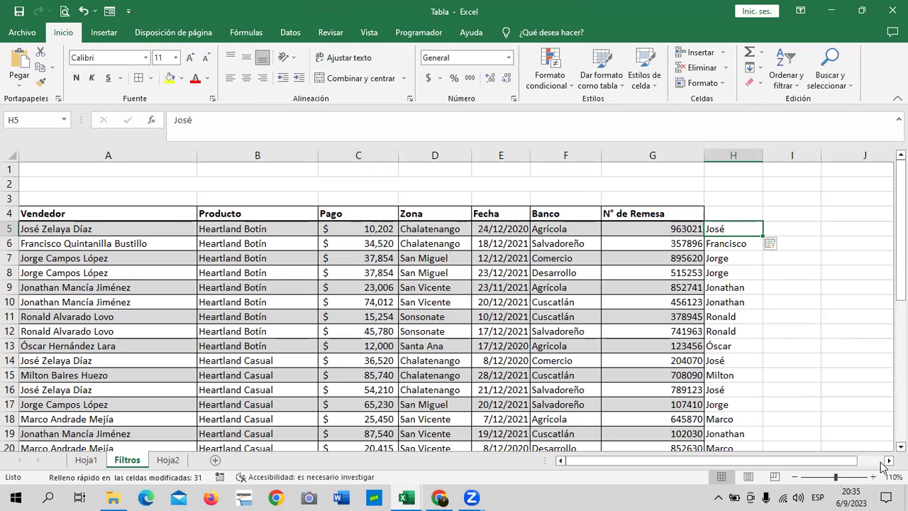
left_click(901, 446)
left_click_drag(900, 446, 901, 446)
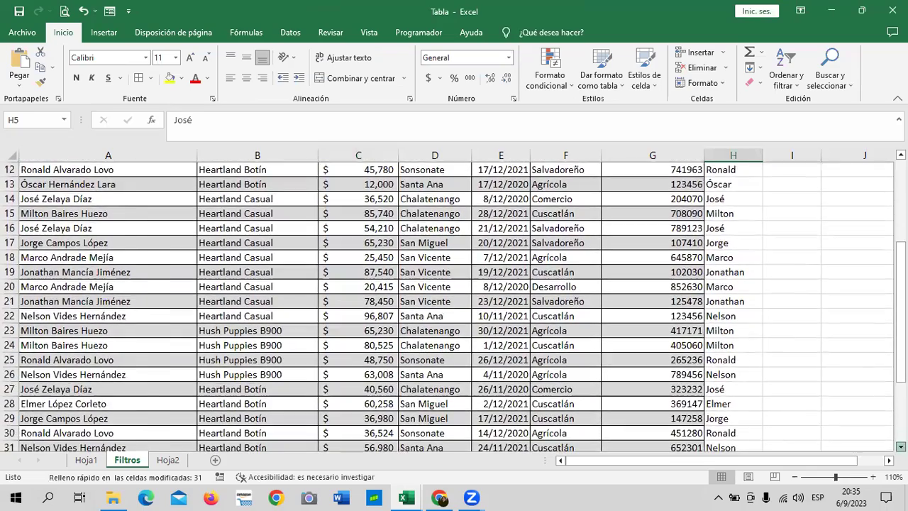
scroll(453, 305, "down", 1)
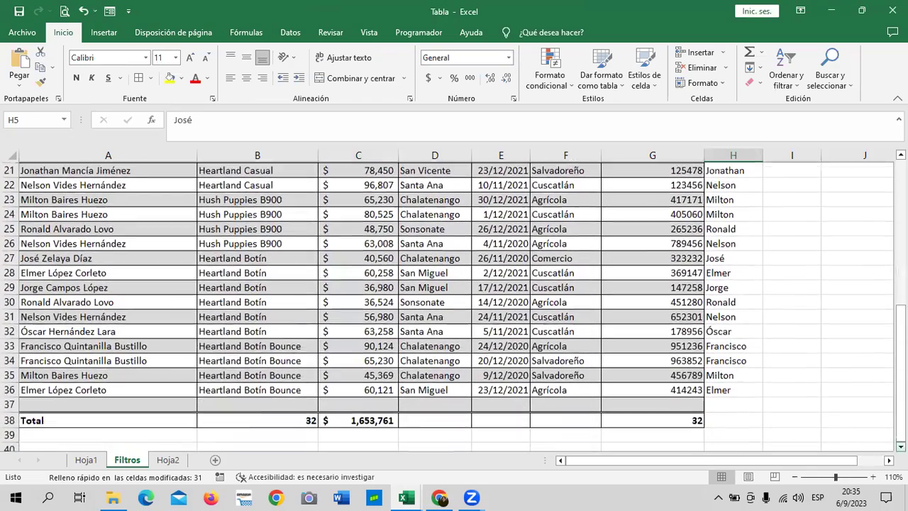
left_click_drag(780, 461, 812, 469)
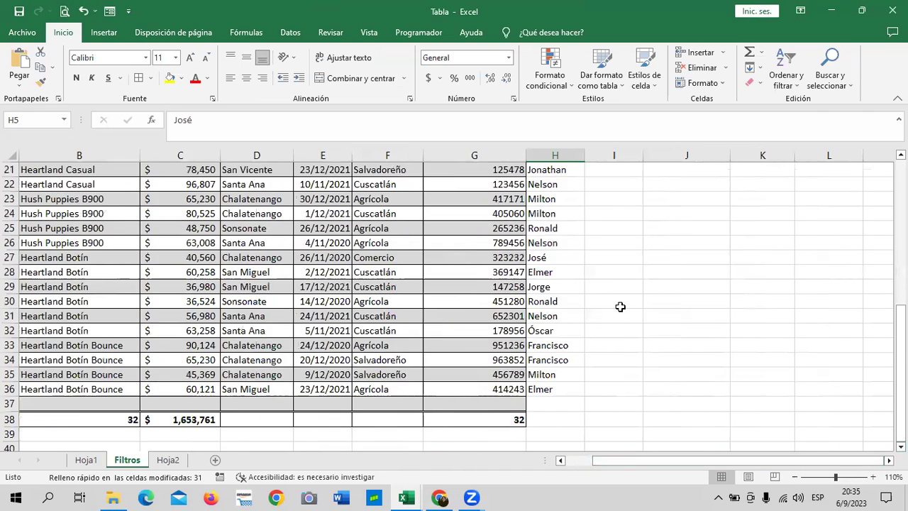
scroll(617, 308, "up", 4)
scroll(629, 334, "up", 3)
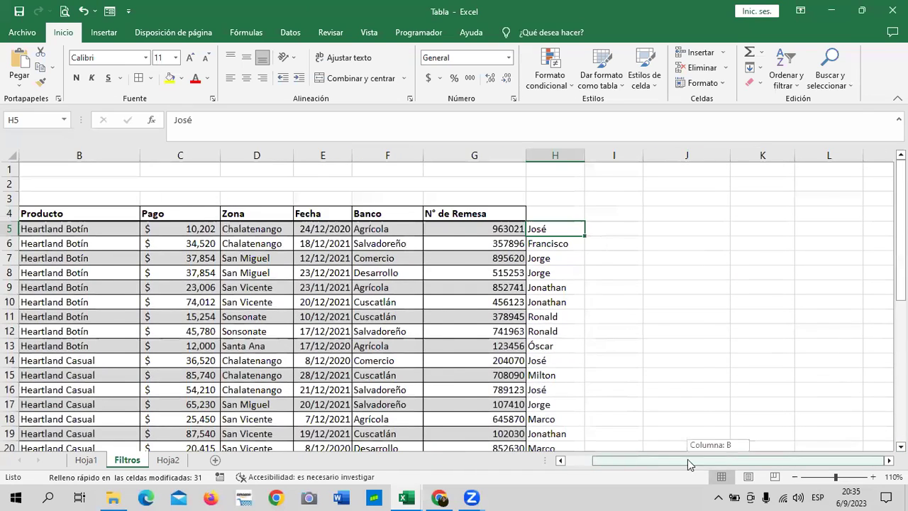
left_click_drag(727, 460, 655, 462)
- Enter 'Zelaya' in I5 and Flash Fill first surnames down column I
left_click(795, 230)
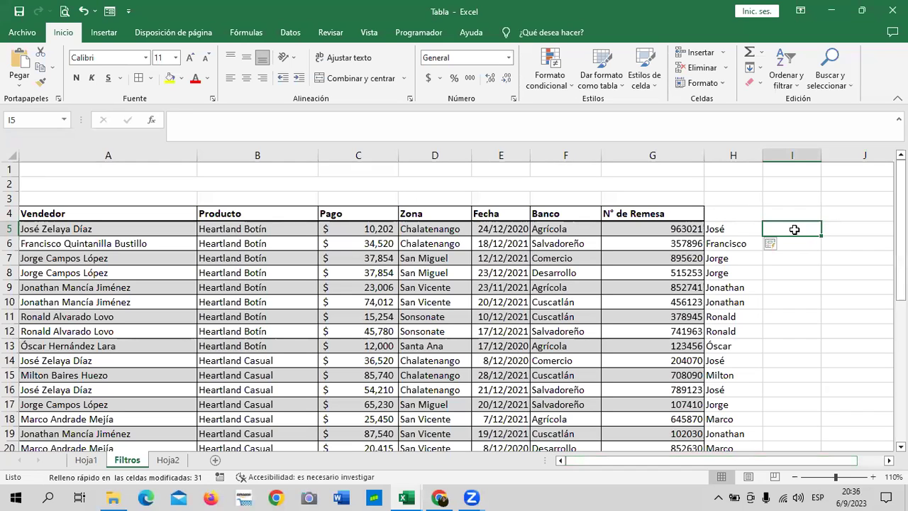
type("Zelaya")
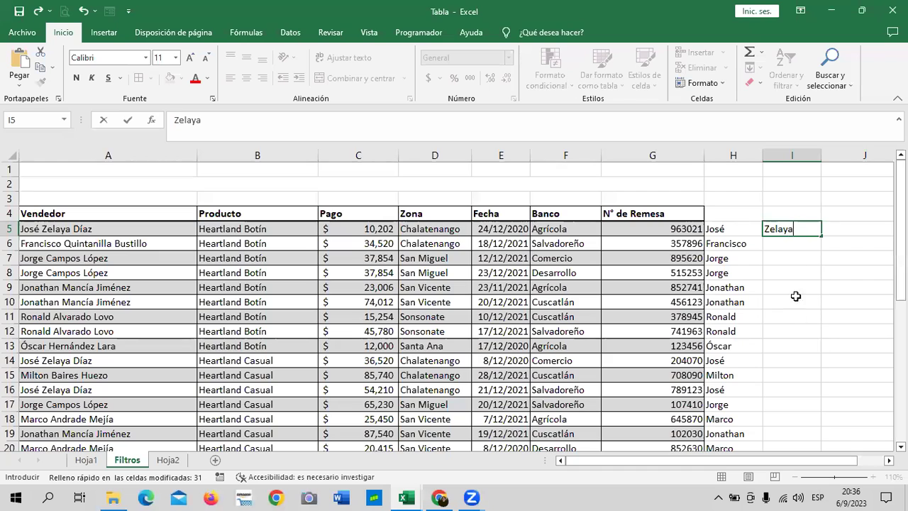
key("Return")
left_click(858, 241)
left_click(791, 228)
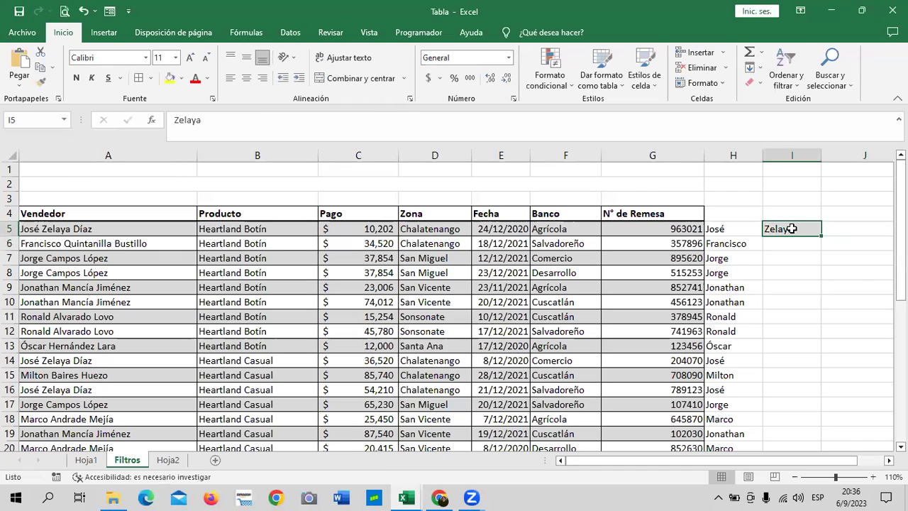
key("ctrl+e")
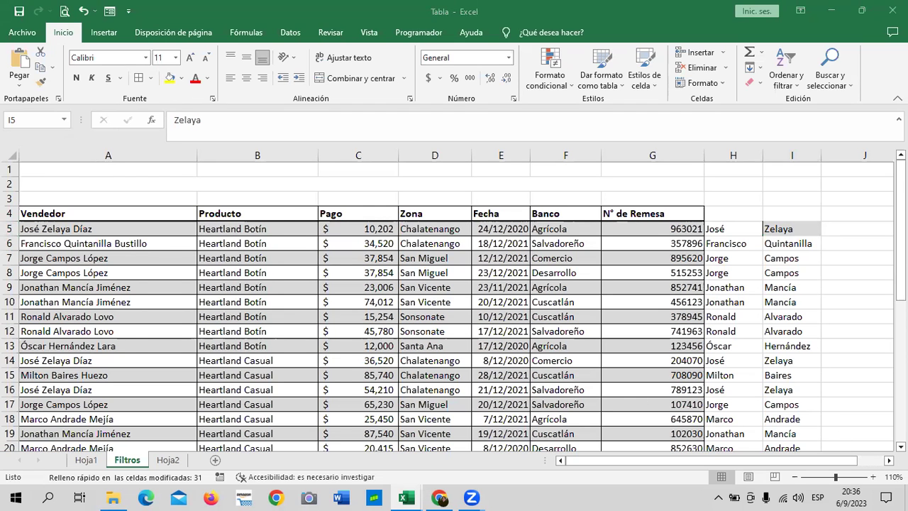
- Narrow column J, enter 'Diaz' in J5 and Flash Fill column J
scroll(457, 304, "right", 2)
left_click_drag(699, 244, 699, 228)
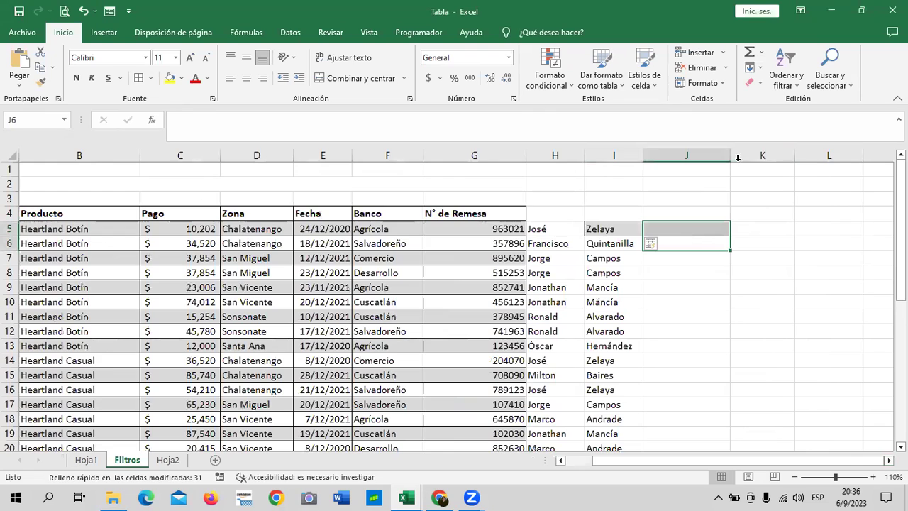
left_click(758, 243)
left_click_drag(731, 156, 714, 156)
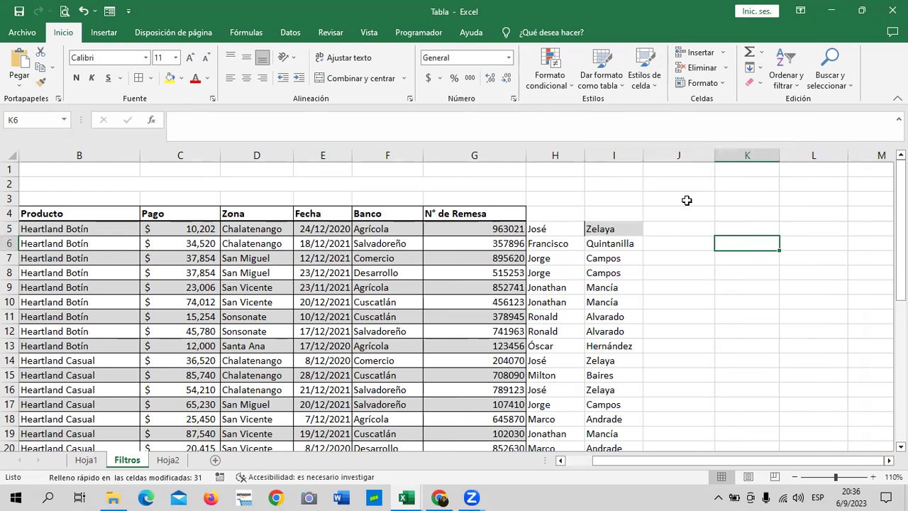
left_click(661, 229)
type("Dia")
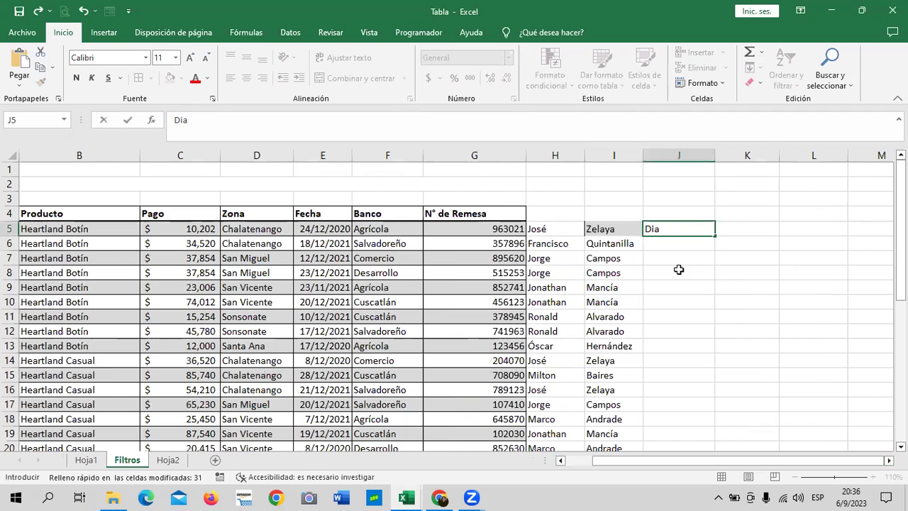
type("z")
key("Return")
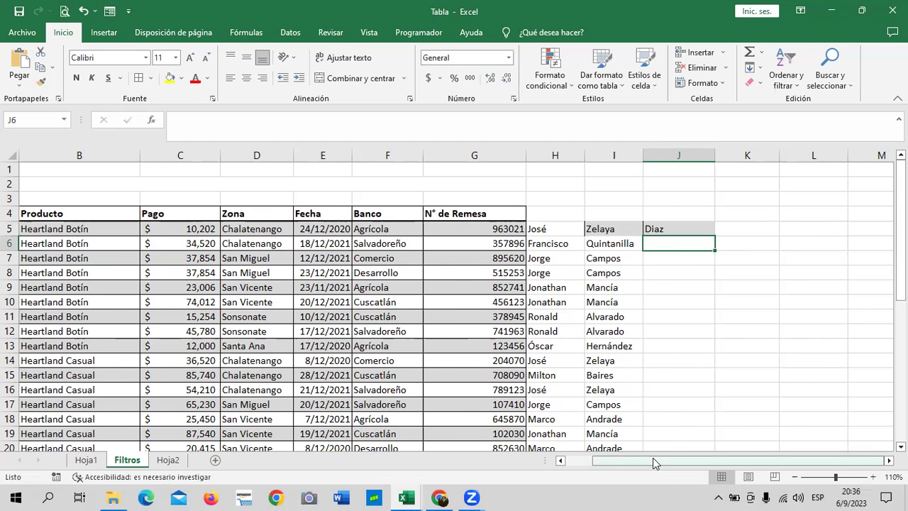
left_click_drag(652, 458, 628, 457)
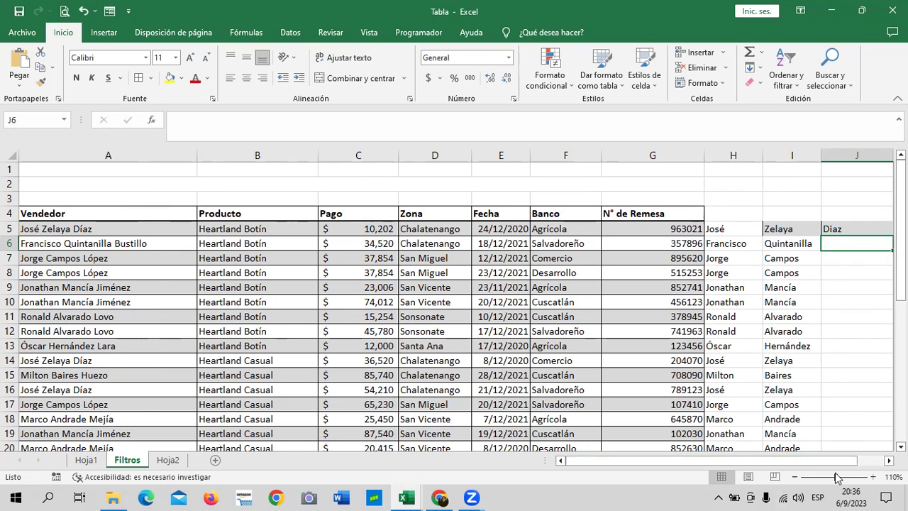
left_click_drag(822, 467, 843, 466)
left_click(679, 228)
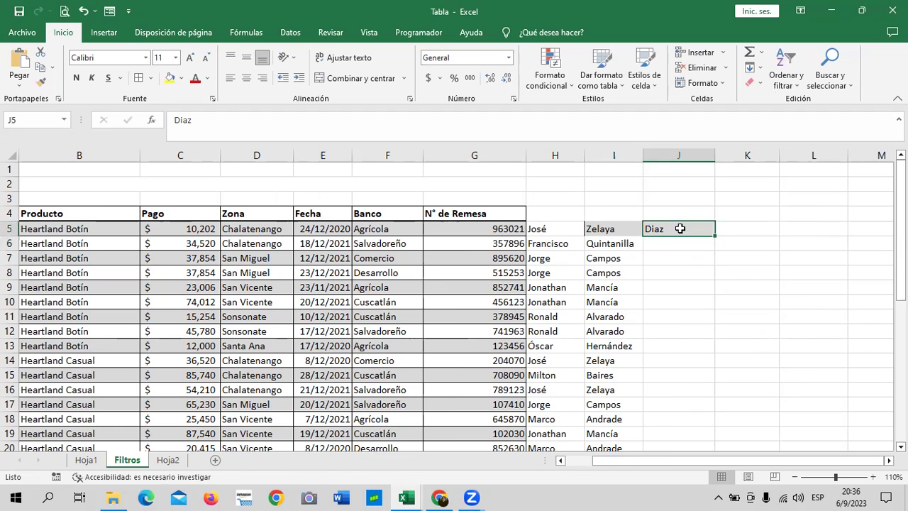
key("ctrl+e")
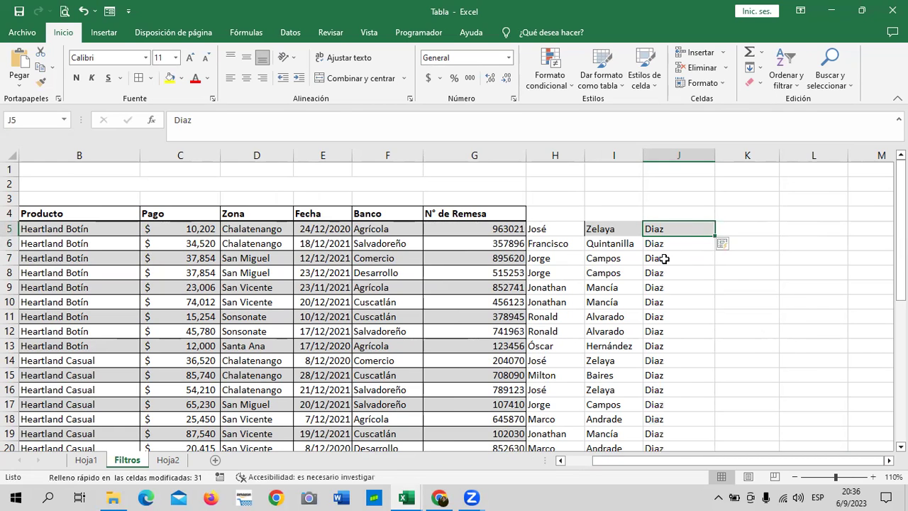
- Undo and redo the column J Flash Fill, then undo it from the Flash Fill options
left_click(84, 11)
left_click(701, 346)
left_click(671, 227)
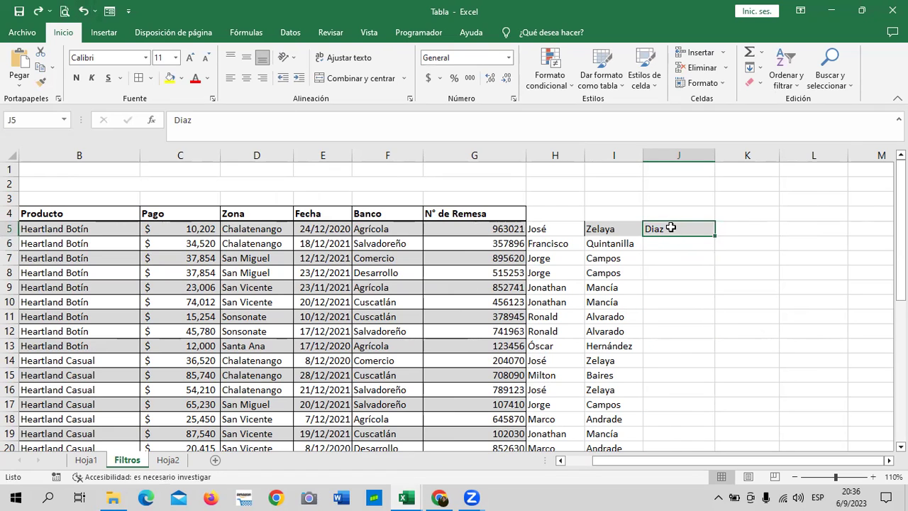
key("ctrl+e")
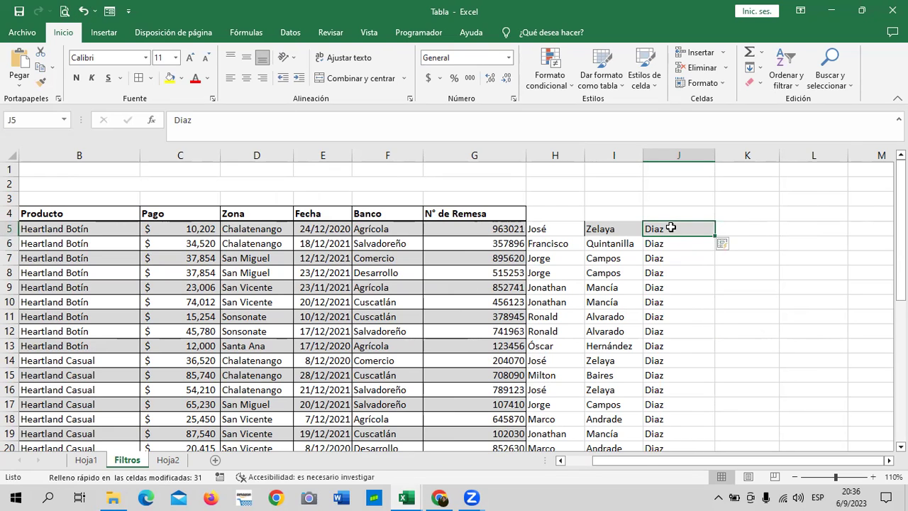
scroll(713, 234, "down", 1)
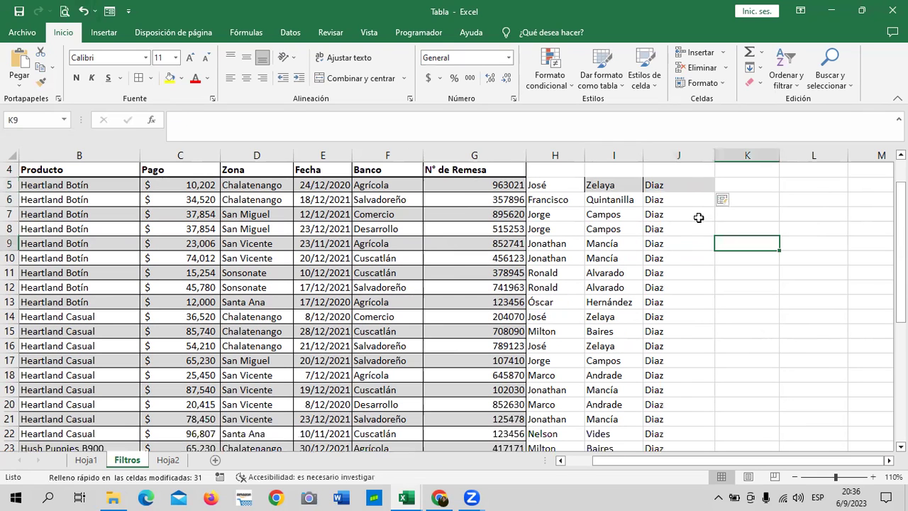
left_click(734, 199)
left_click(734, 200)
left_click(727, 199)
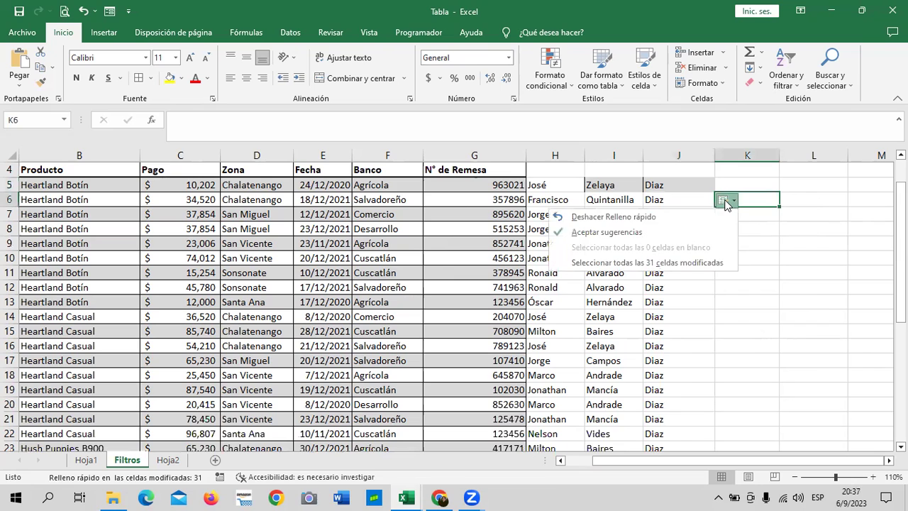
left_click(685, 217)
- Replace J5 with the accented 'Díaz' and Flash Fill second surnames down column J
left_click(756, 227)
left_click(689, 186)
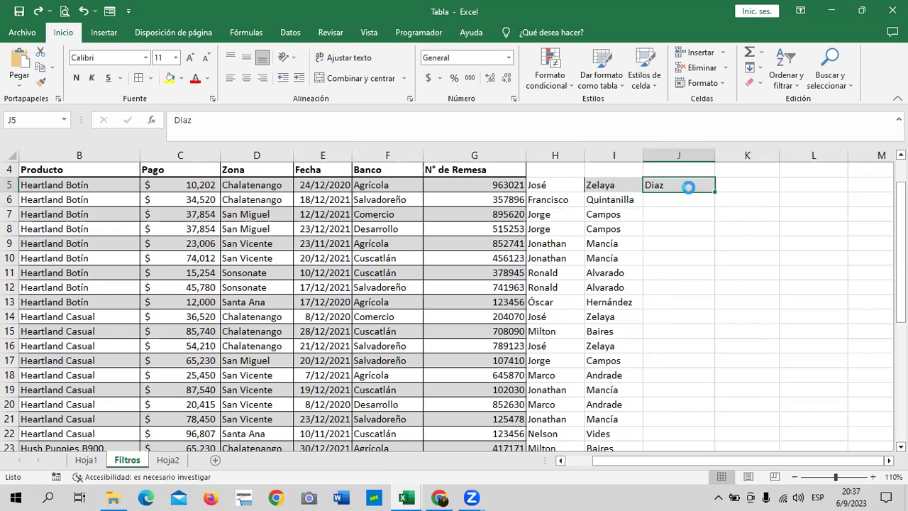
key("Delete")
left_click(700, 270)
left_click(684, 187)
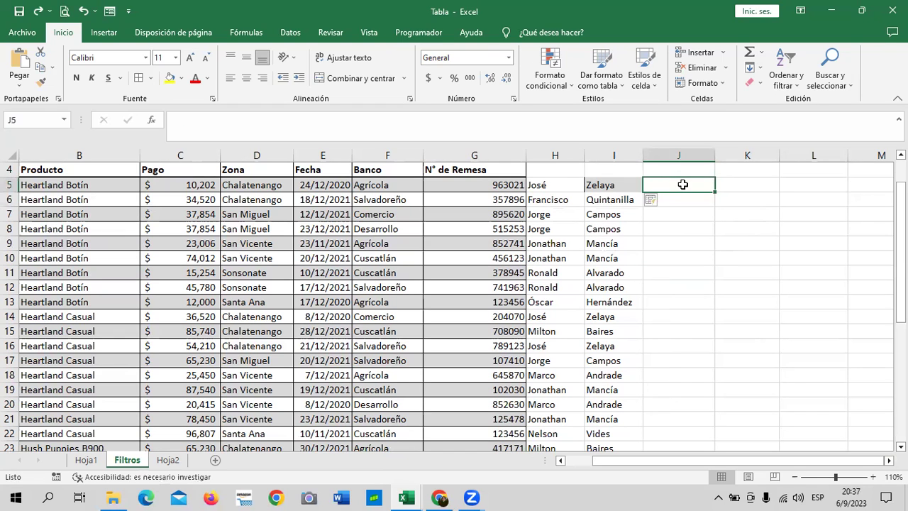
left_click_drag(677, 467, 679, 341)
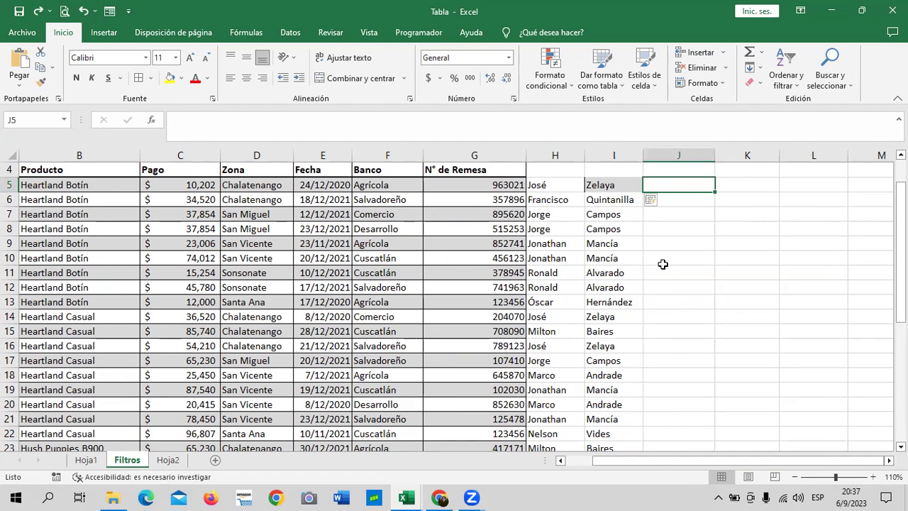
type("D")
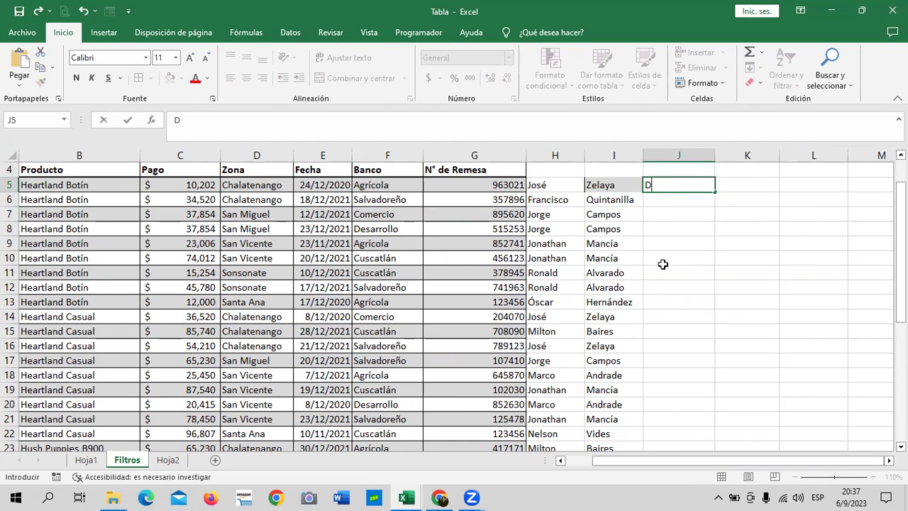
type("íaz")
left_click(684, 259)
left_click(674, 183)
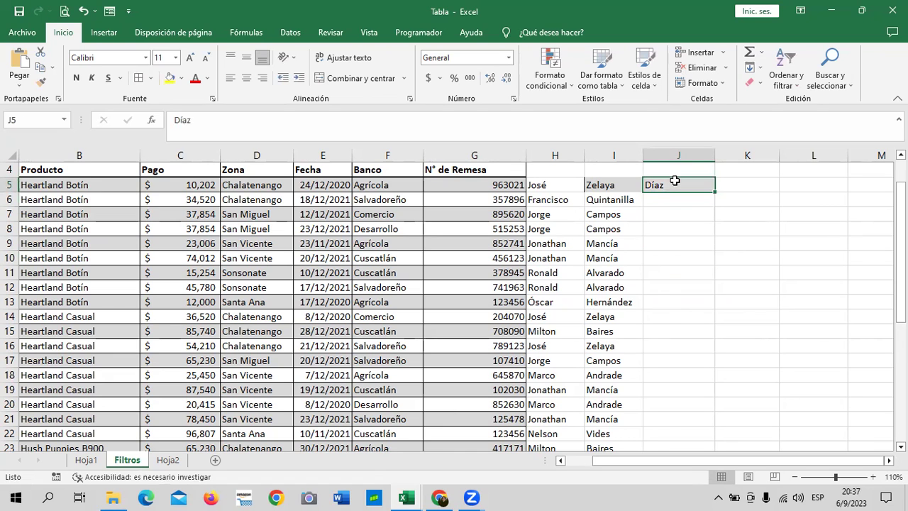
key("ctrl+e")
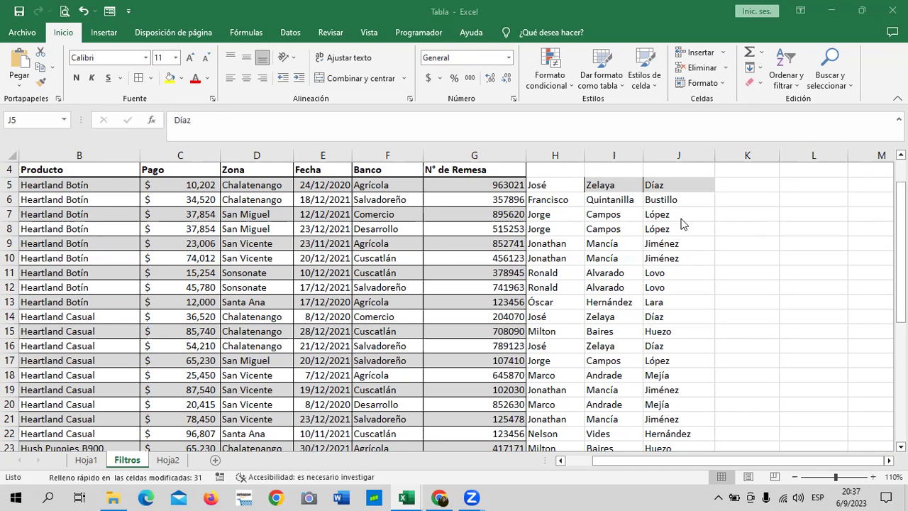
- Scroll down and back up to review the vendor names split across columns H–J
scroll(681, 224, "down", 4)
scroll(609, 327, "down", 4)
scroll(574, 333, "up", 9)
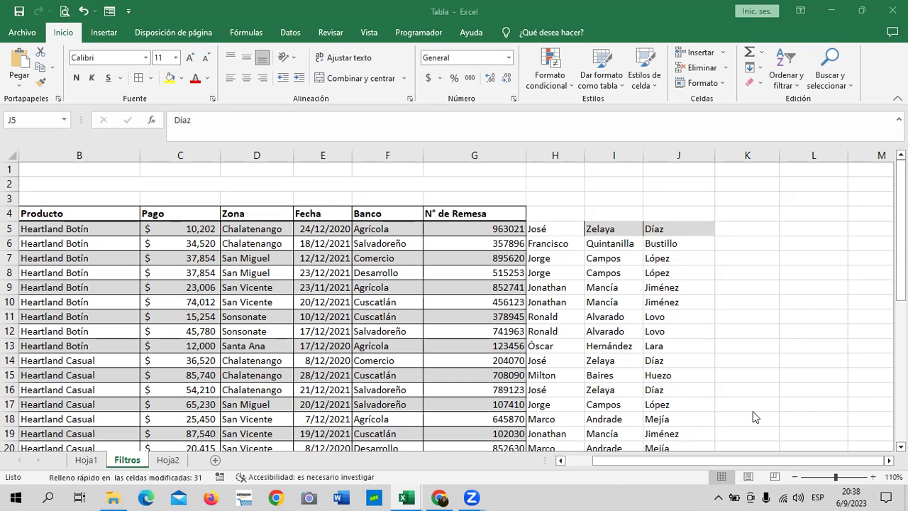
- Type the heading 'Codigos' in K5, then select K6 for the first code formula
left_click(759, 227)
type("cod")
key("BackSpace")
key("BackSpace")
key("BackSpace")
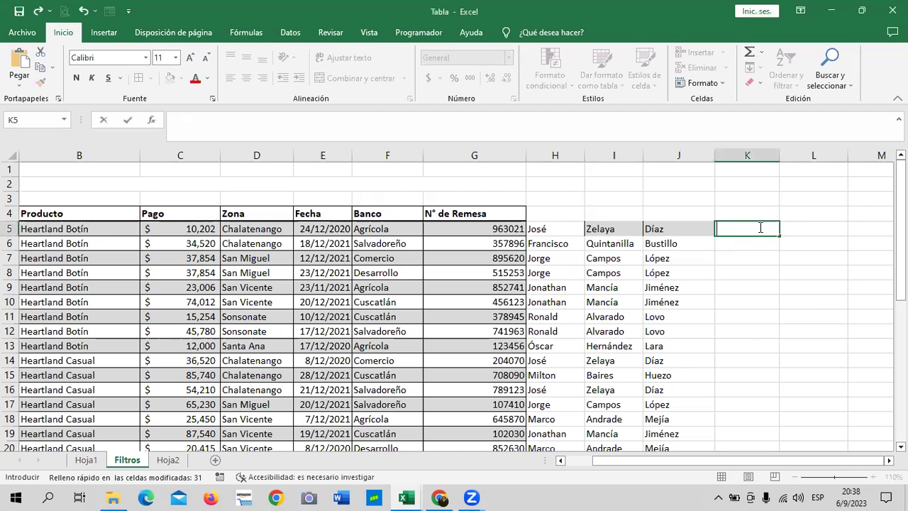
type("Cof")
key("BackSpace")
type("digos")
key("Return")
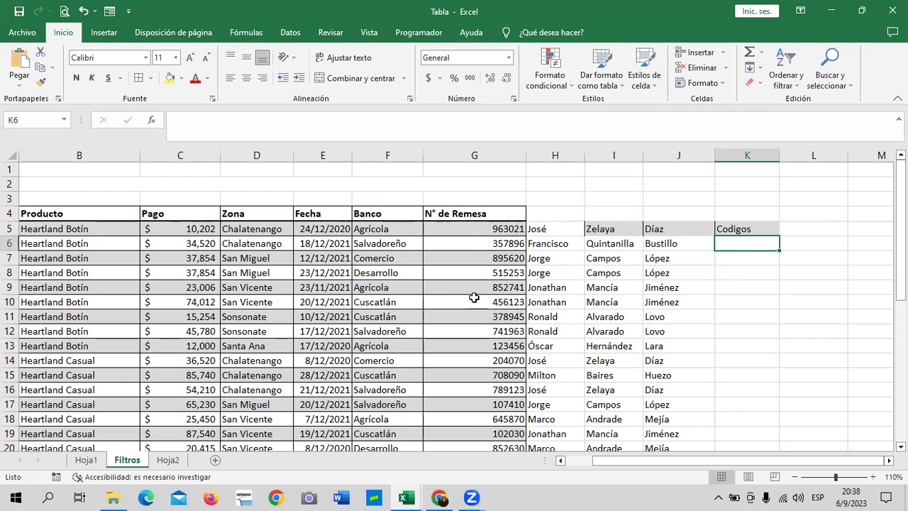
left_click(469, 211)
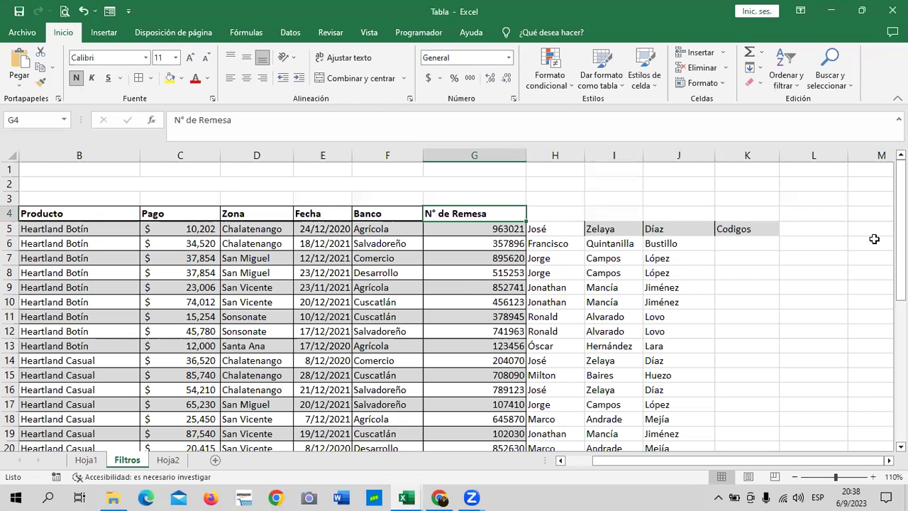
left_click(749, 242)
- Start K6's formula as =CONCATENAR(IZQUIERDA(H6; using the first name in H6
type("=")
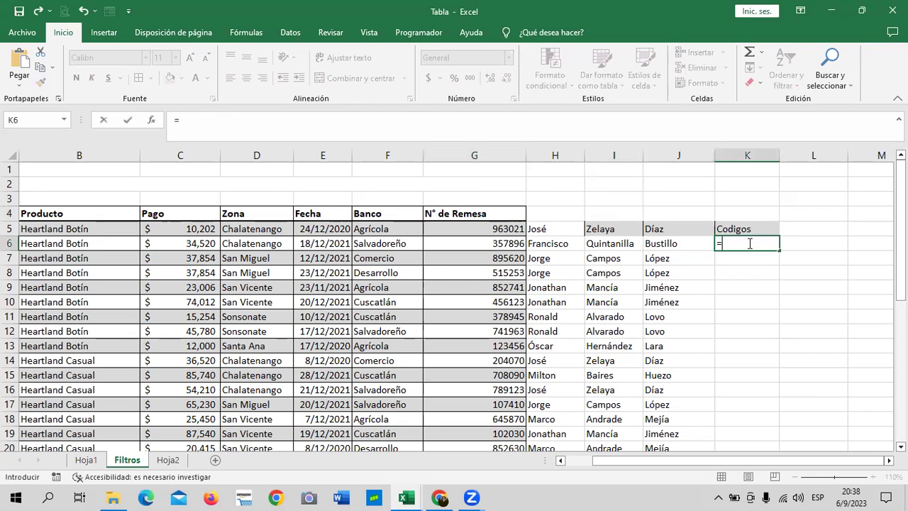
type("conca")
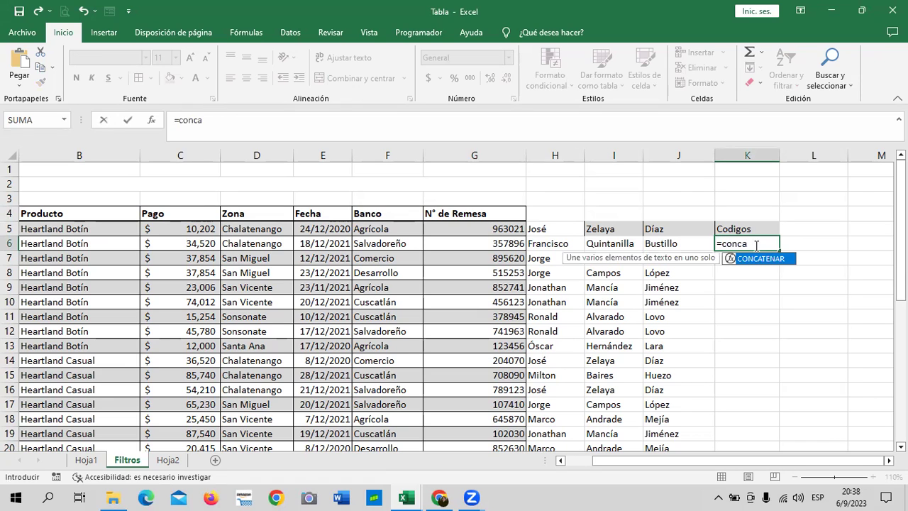
double_click(755, 259)
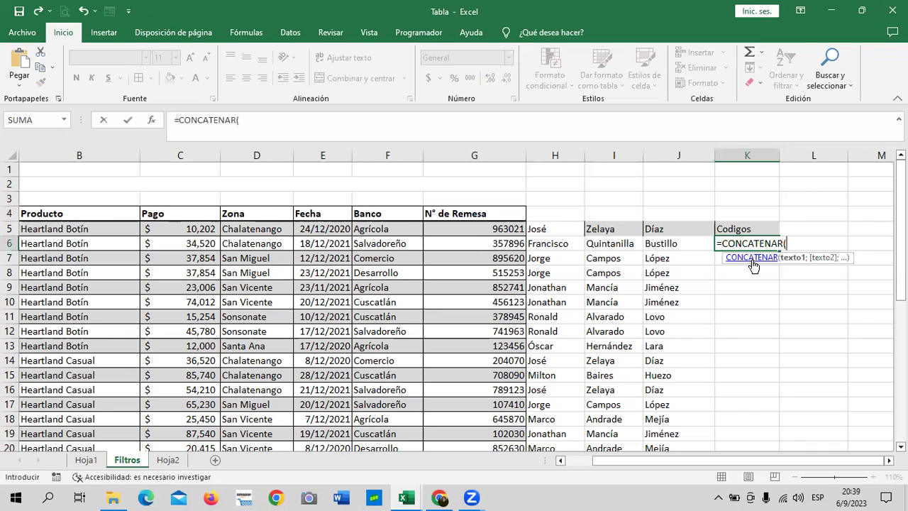
type("iz")
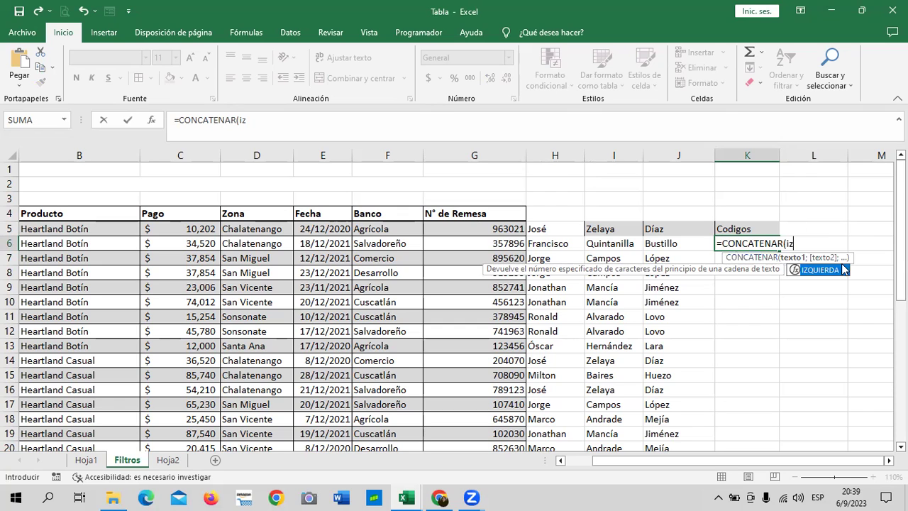
double_click(822, 269)
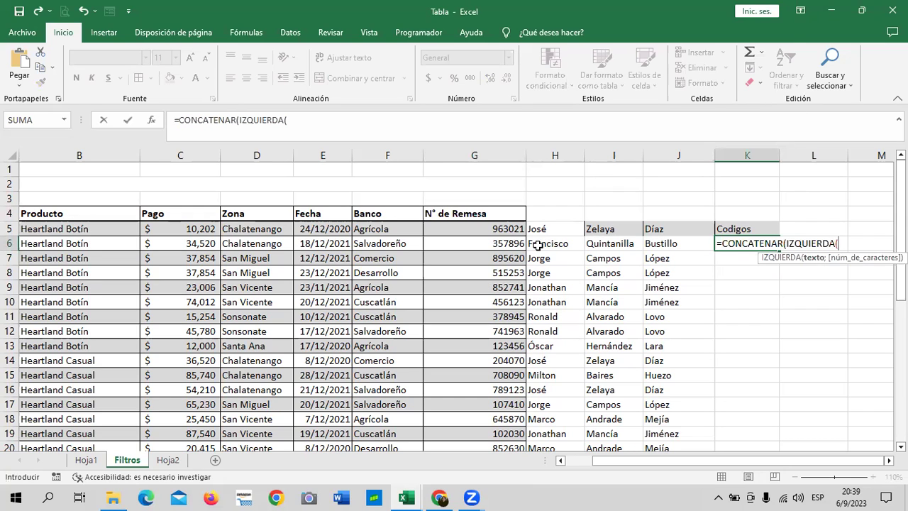
left_click(538, 244)
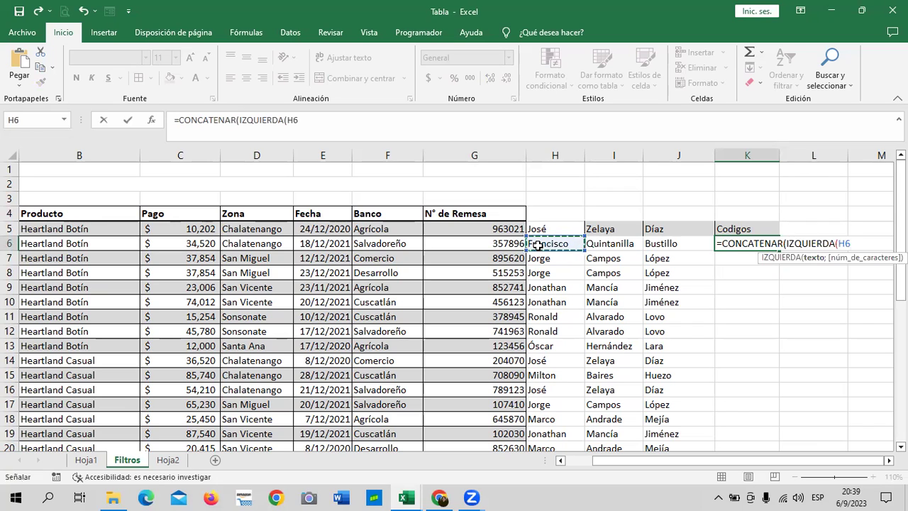
type(";")
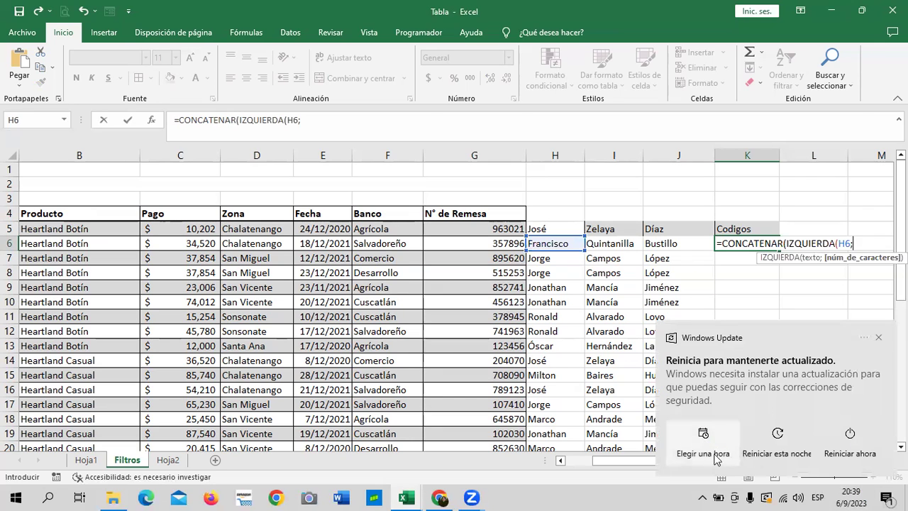
- Dismiss the Windows Update notification and the leftover tray reminder
left_click(878, 341)
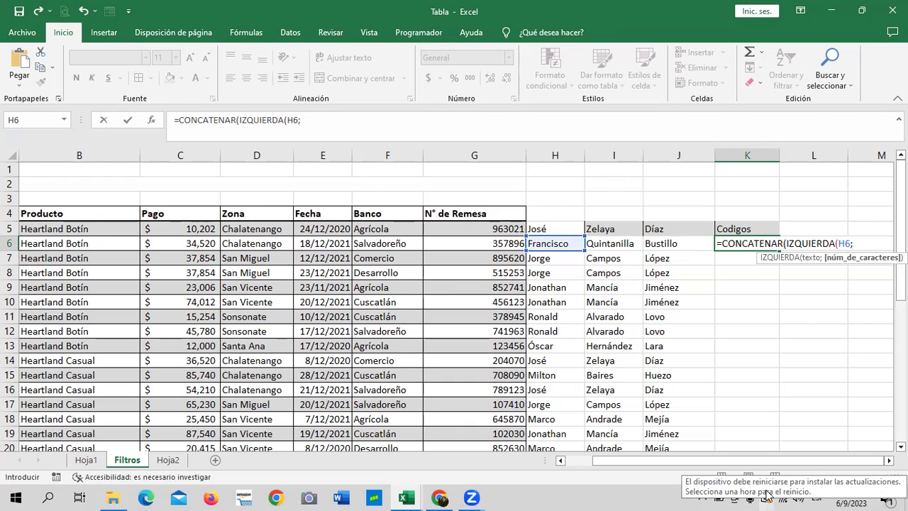
left_click(766, 495)
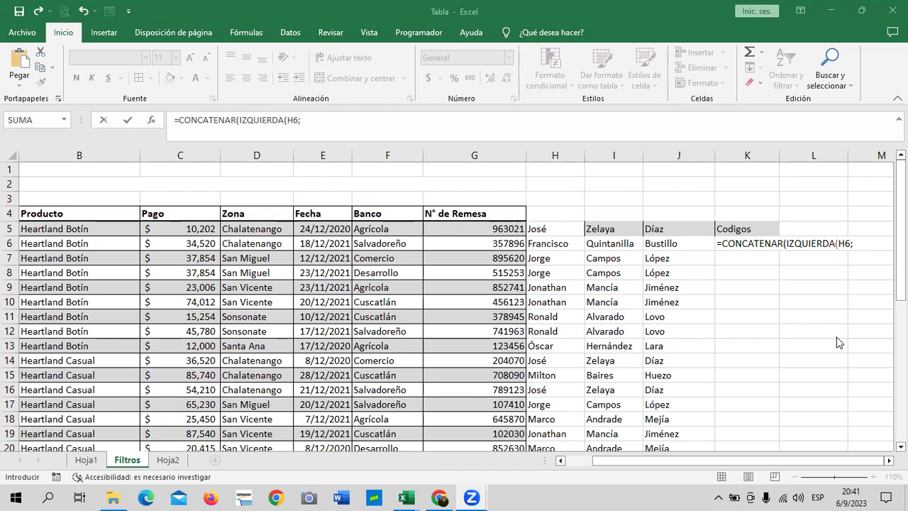
- Complete K6's formula with IZQUIERDA(H6;1), "_" and DERECHA(G6;2), then try to commit it
left_click(861, 242)
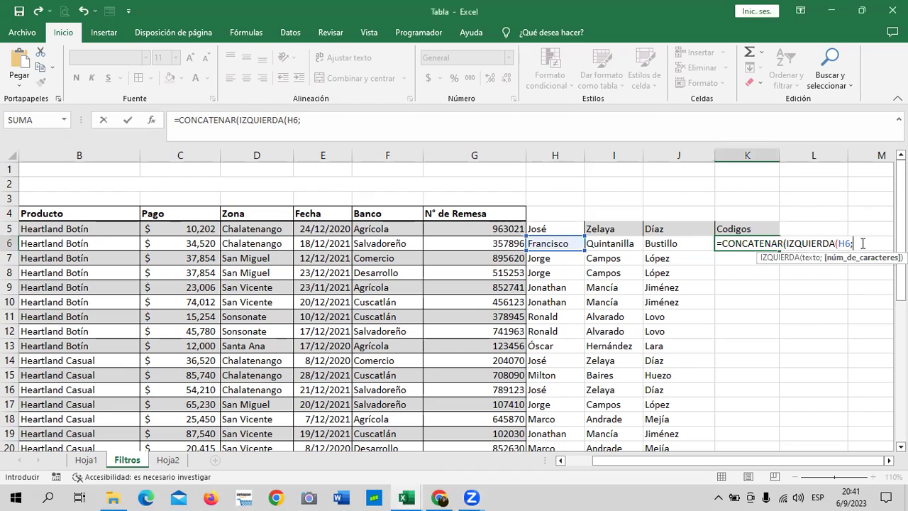
type("1")
type(")")
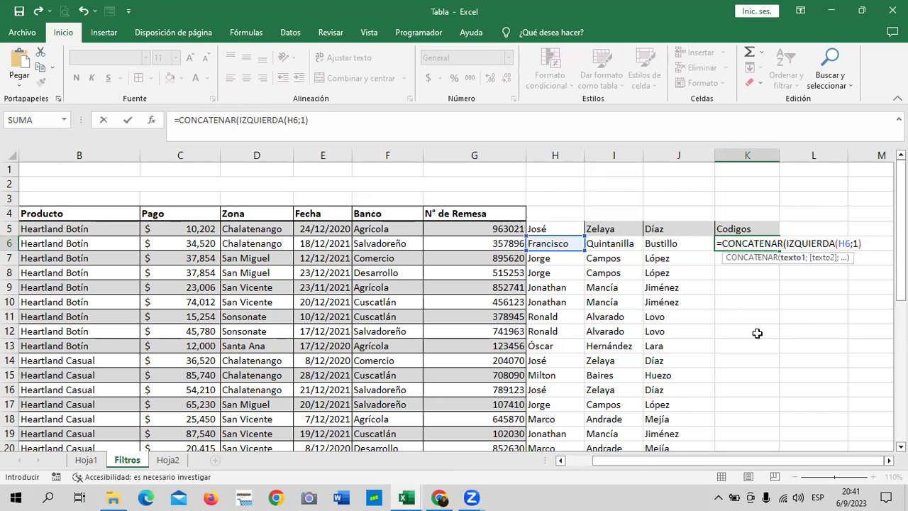
type(";")
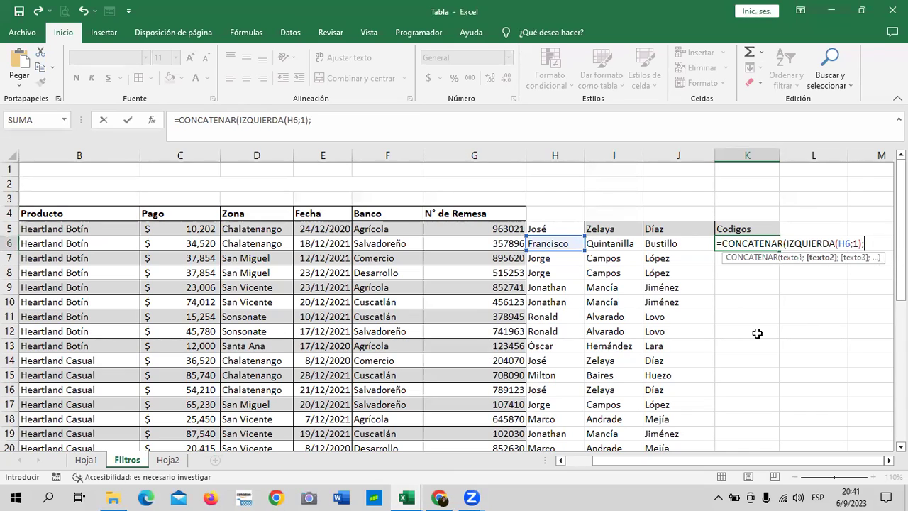
type("\"_\"")
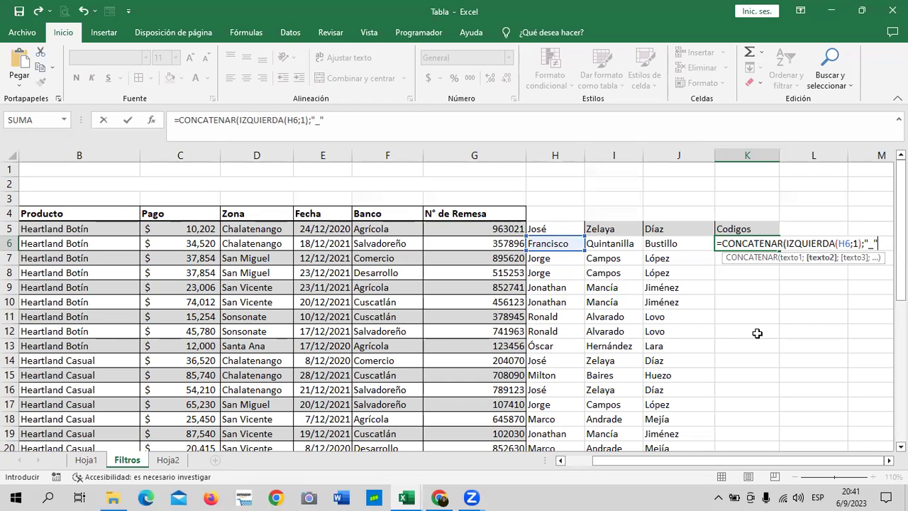
type("dere")
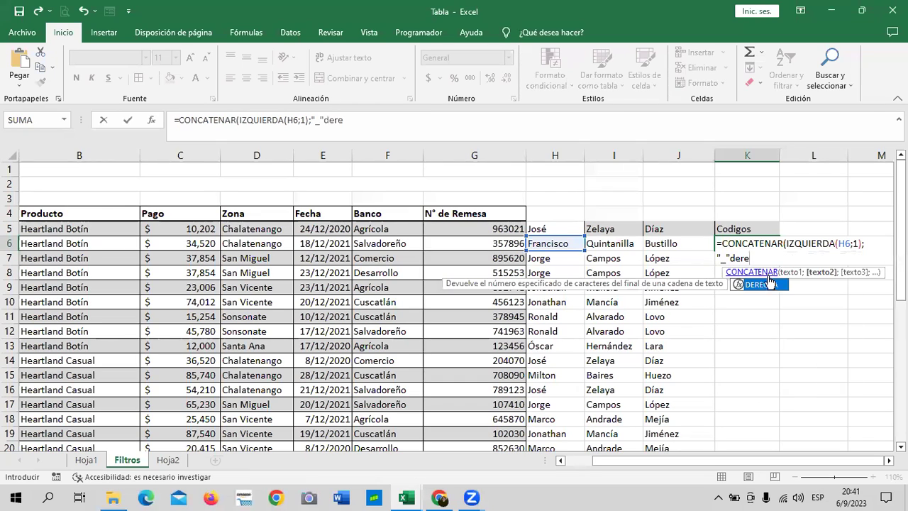
double_click(763, 284)
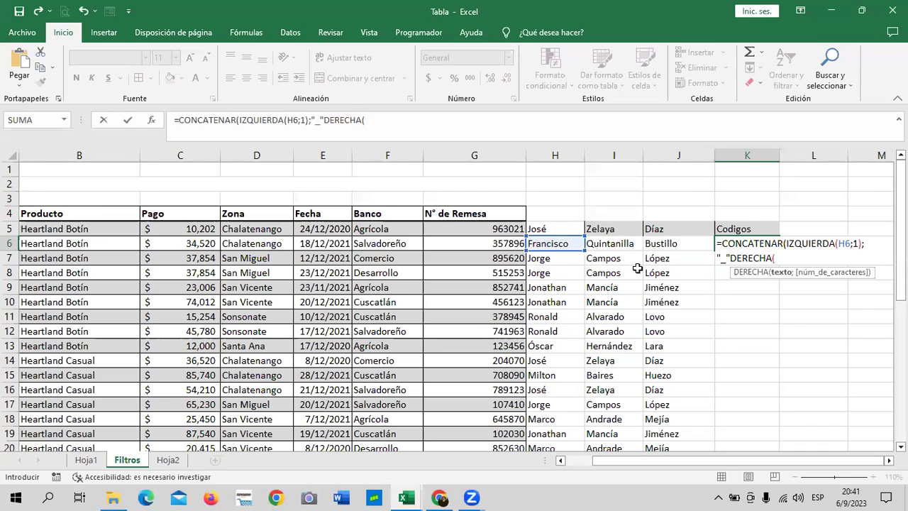
left_click(615, 242)
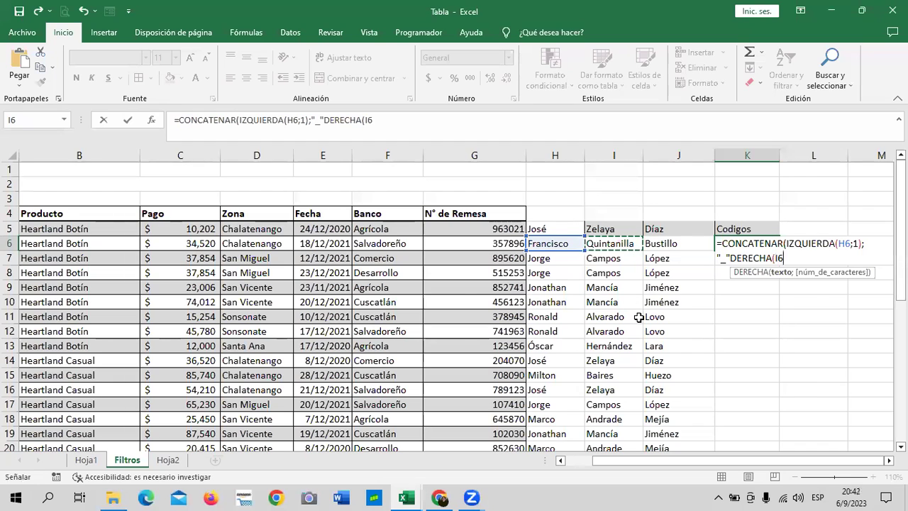
key("BackSpace")
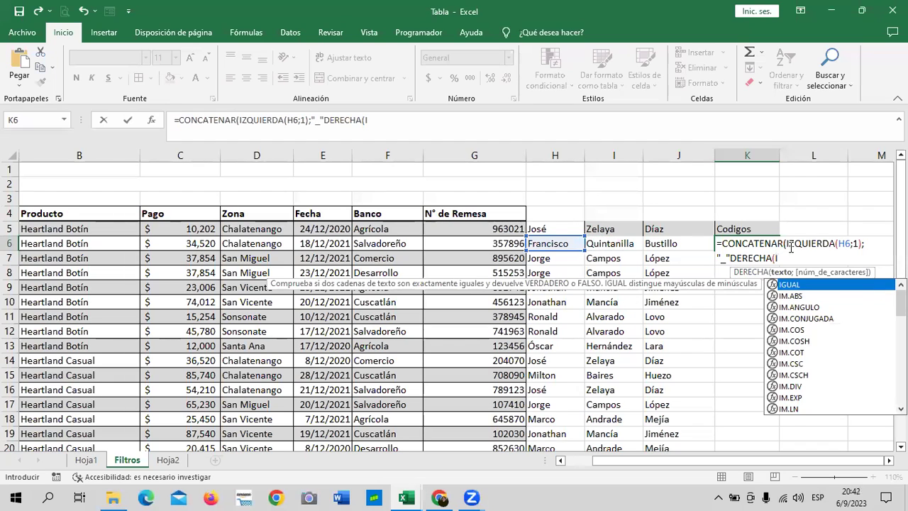
key("BackSpace")
left_click(499, 243)
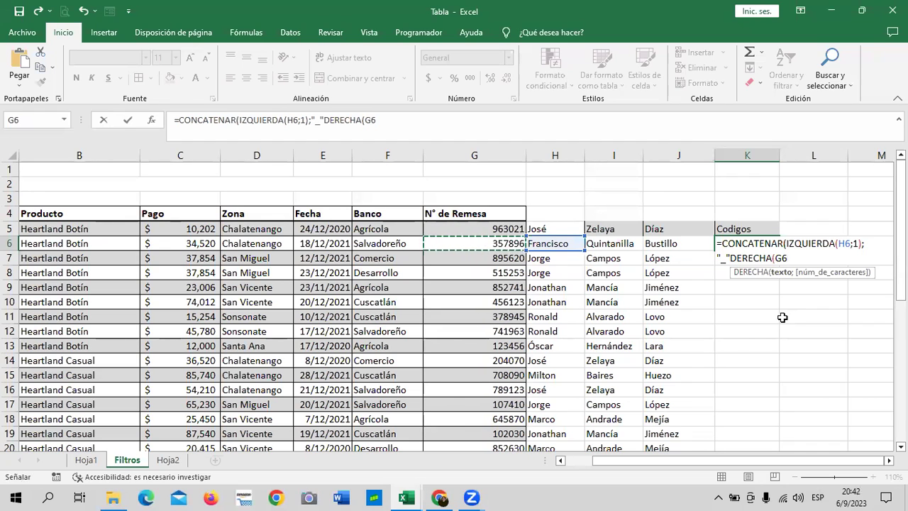
type(";")
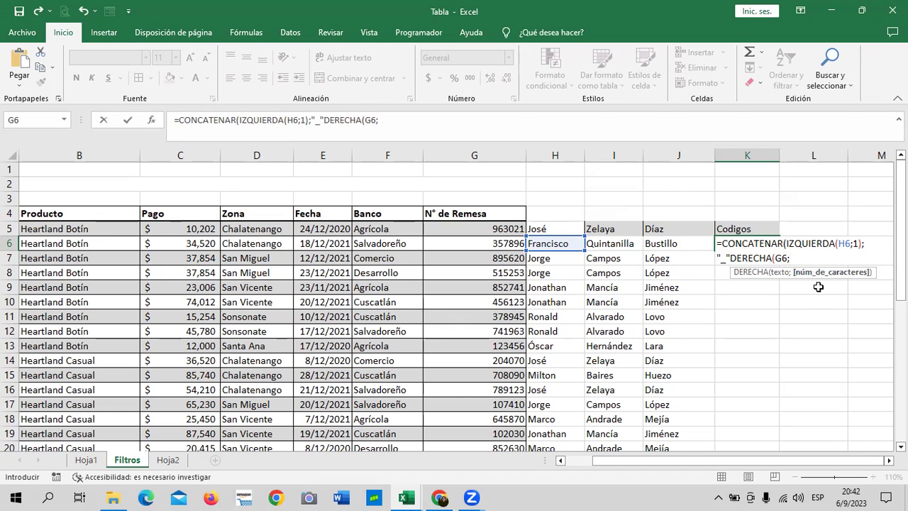
type("2))")
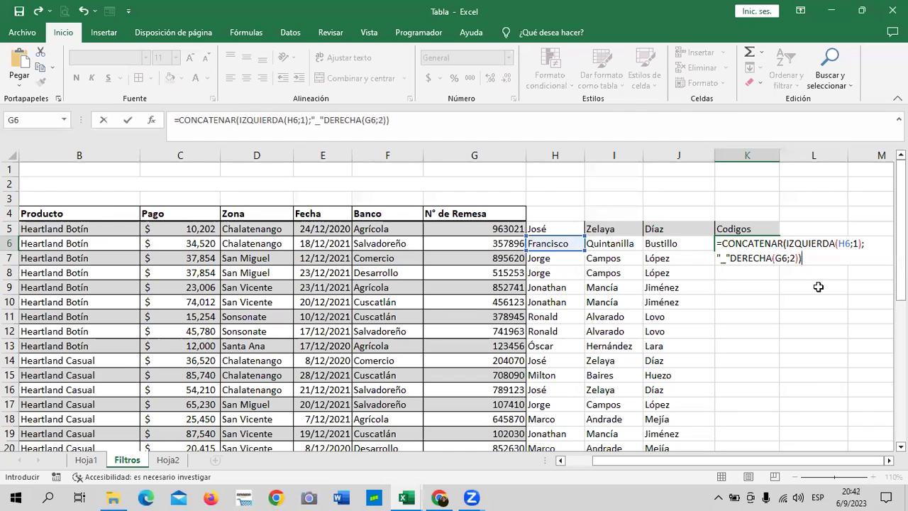
key("Return")
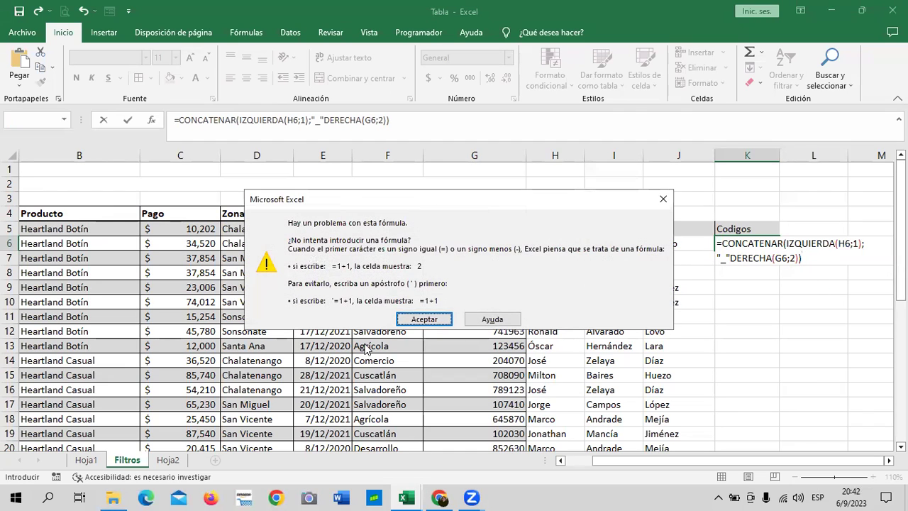
- Dismiss the error and add the missing ; before DERECHA so K6 shows F_96
left_click(424, 319)
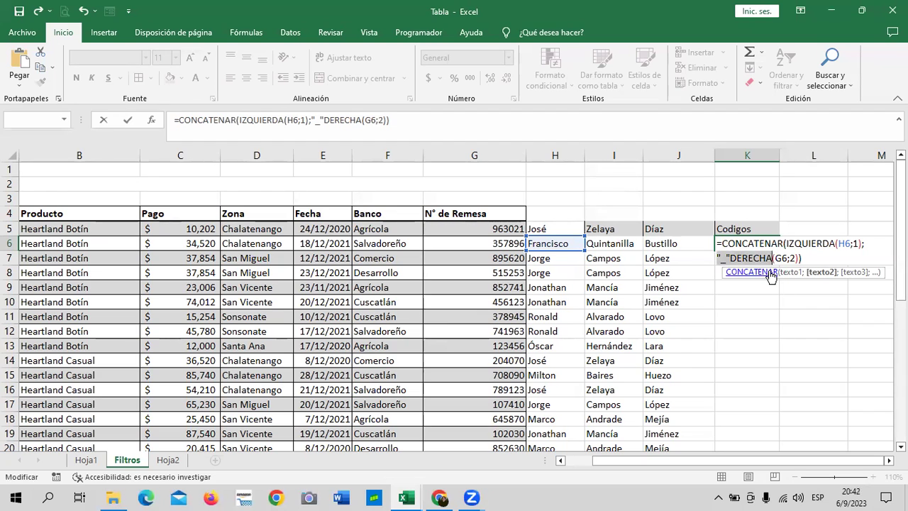
left_click(761, 274)
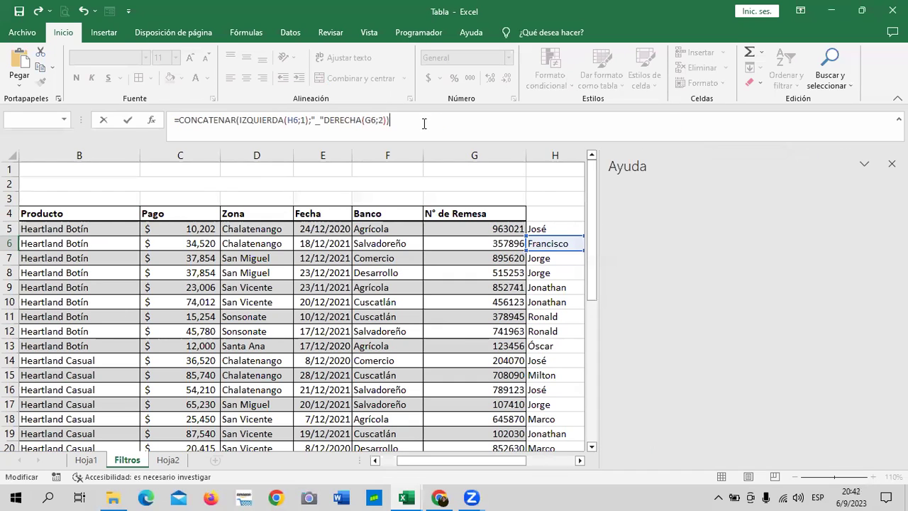
left_click(324, 120)
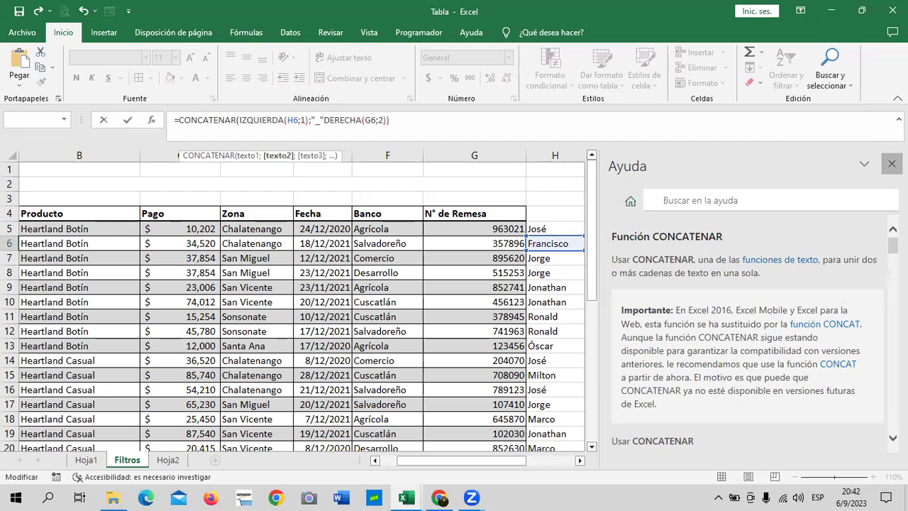
left_click(891, 164)
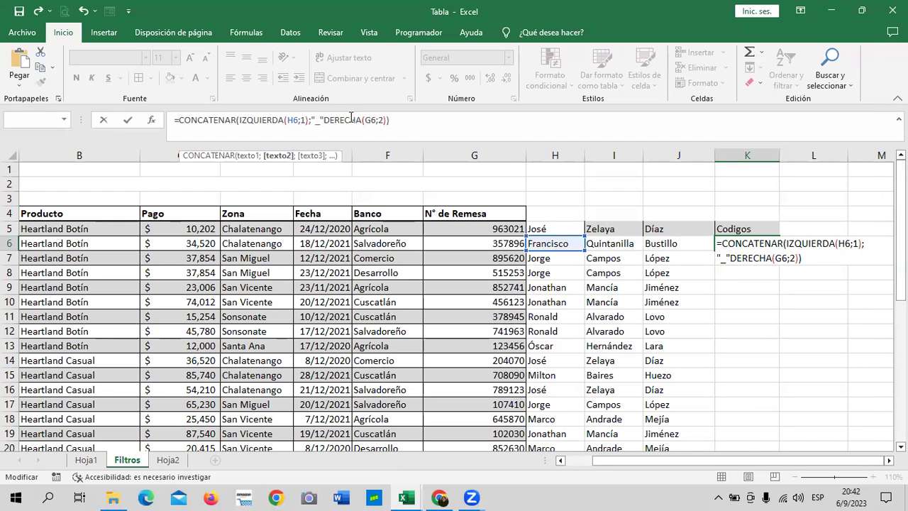
type(";")
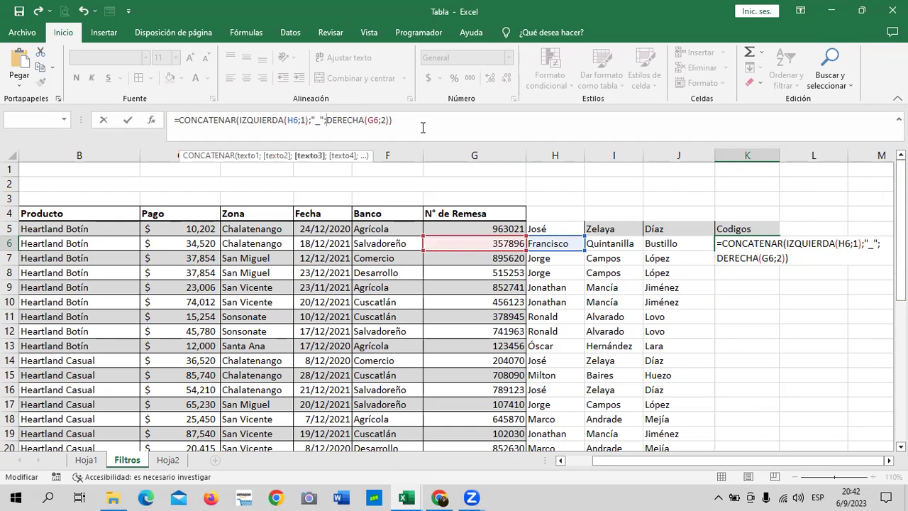
key("Return")
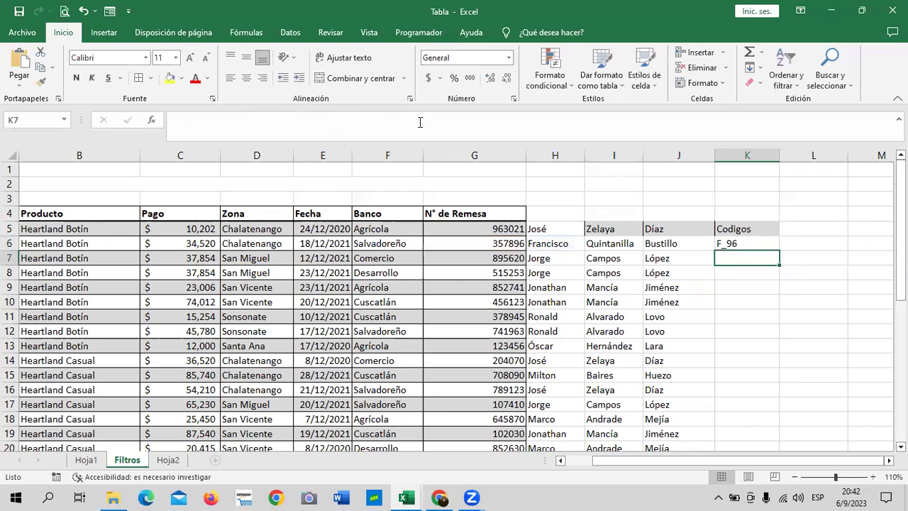
left_click(743, 247)
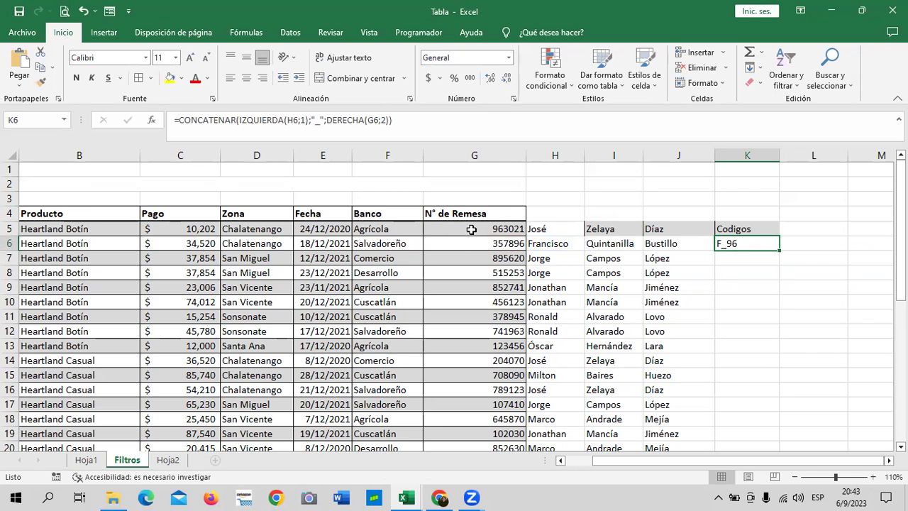
- Change IZQUIERDA(H6;1) to IZQUIERDA(H6;2) in K6 so the code reads Fr_96
left_click(469, 120)
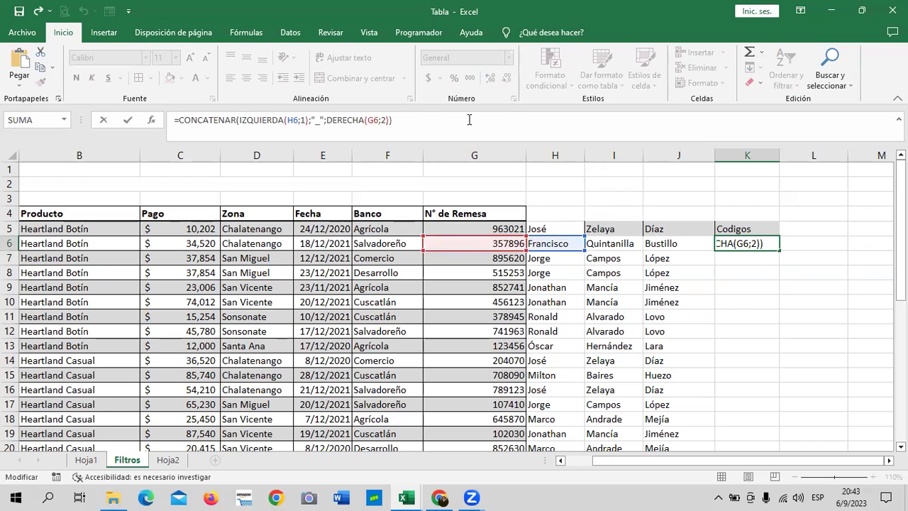
left_click(305, 120)
key("BackSpace")
type("2")
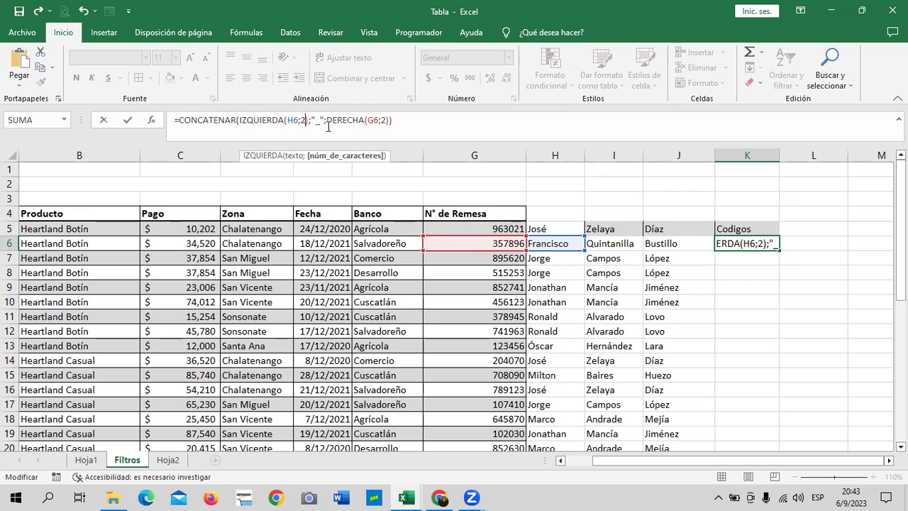
key("Return")
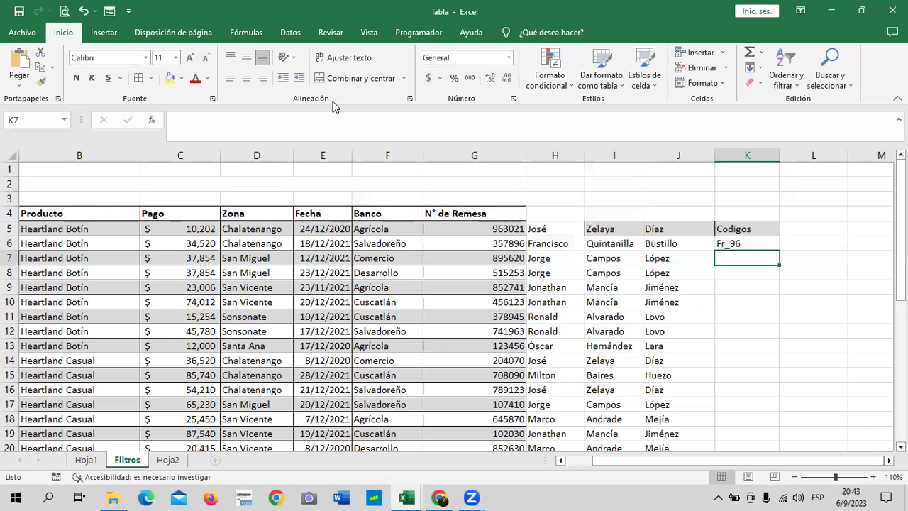
left_click(740, 243)
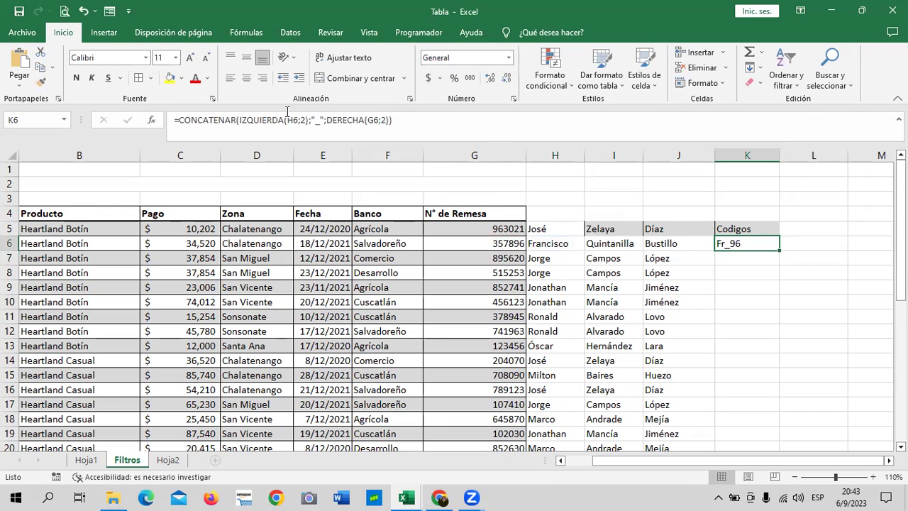
left_click(456, 120)
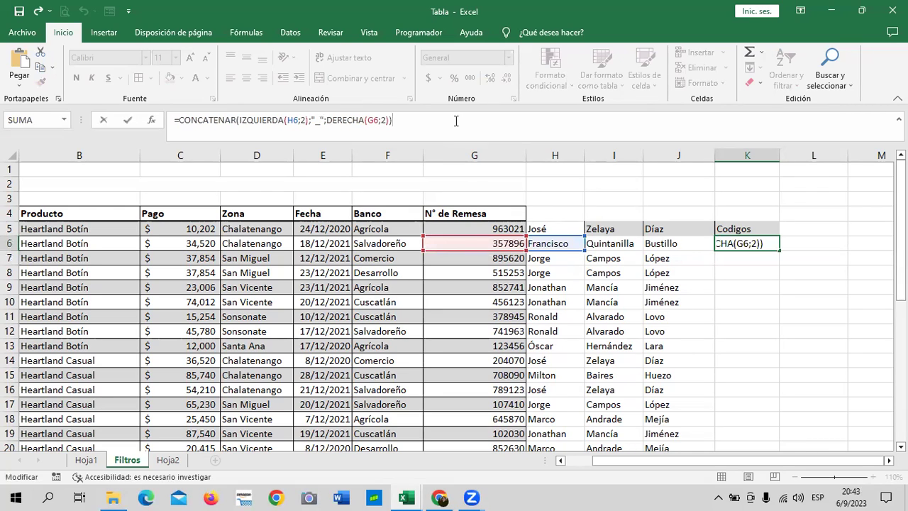
key("Return")
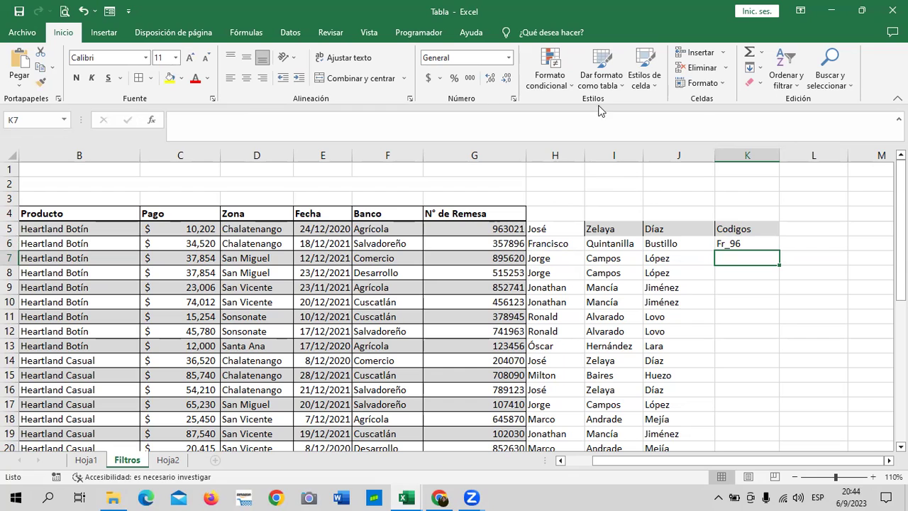
- Fill the K6 code formula down through K12 and re-confirm K6's formula
left_click(753, 243)
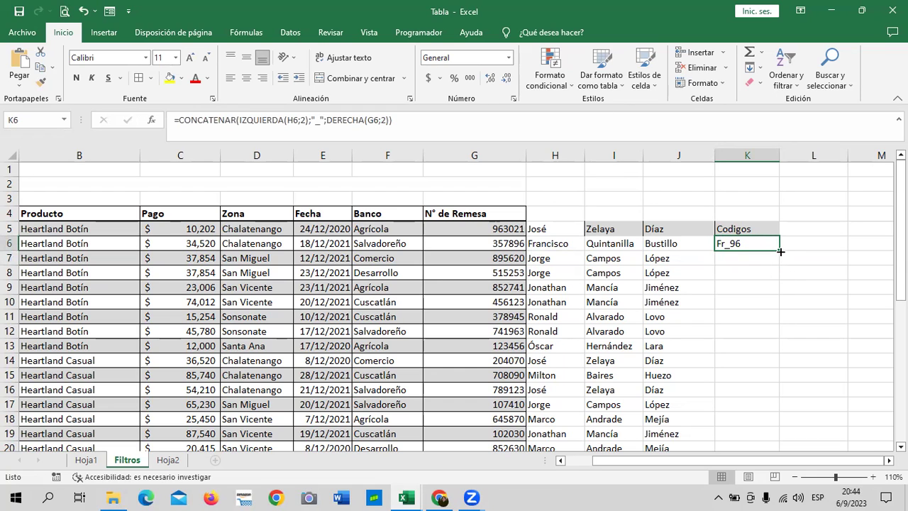
left_click_drag(780, 251, 781, 338)
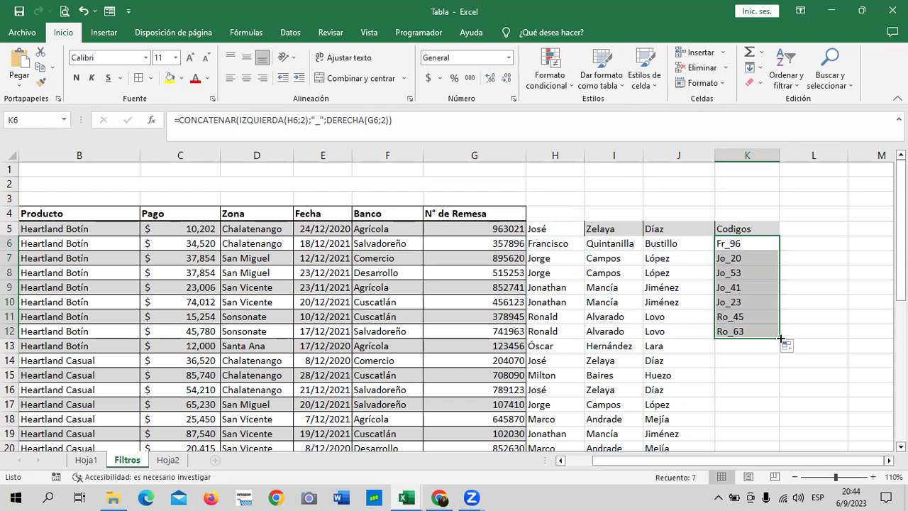
left_click(817, 296)
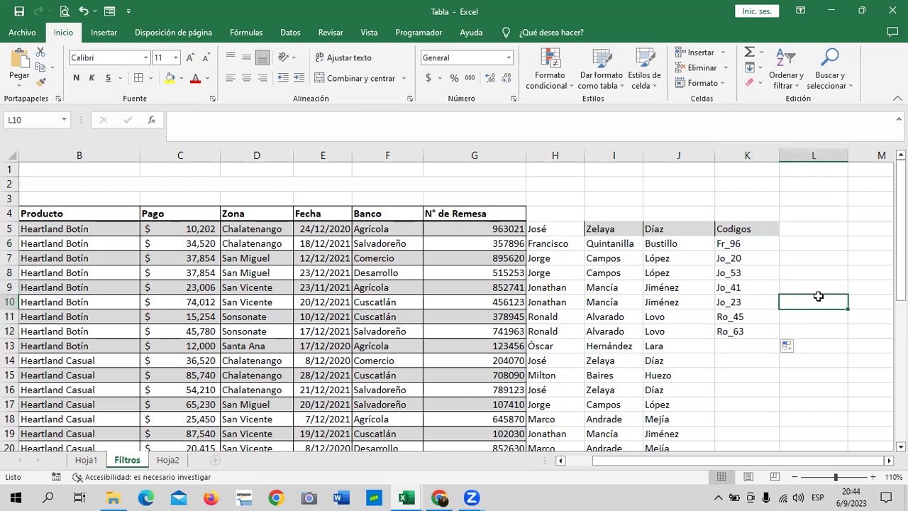
left_click(763, 245)
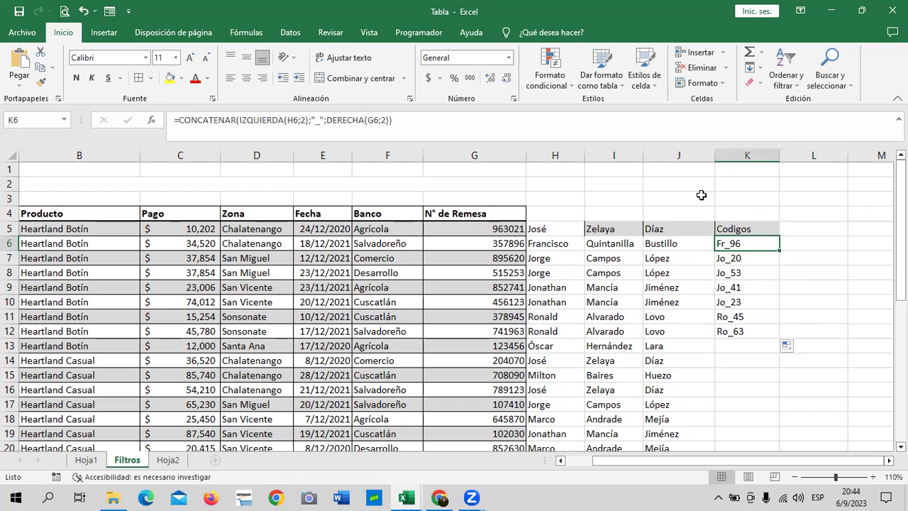
left_click(546, 120)
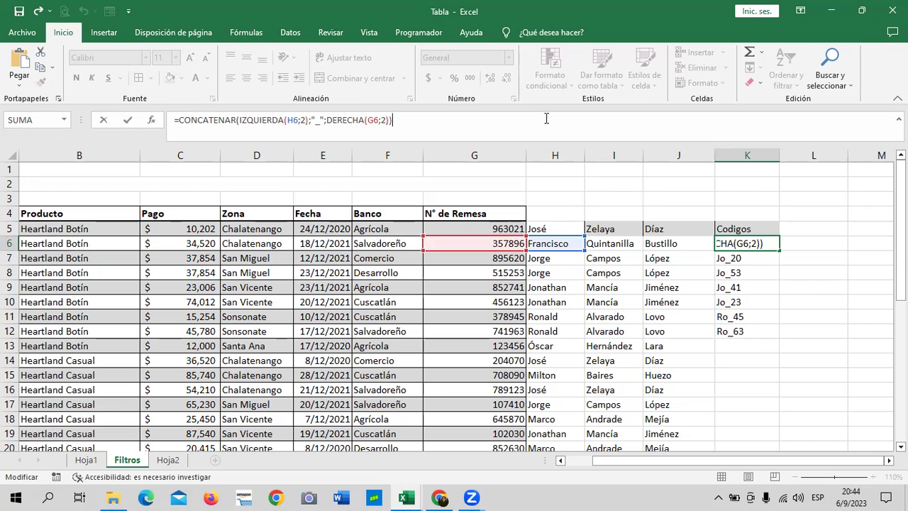
key("Return")
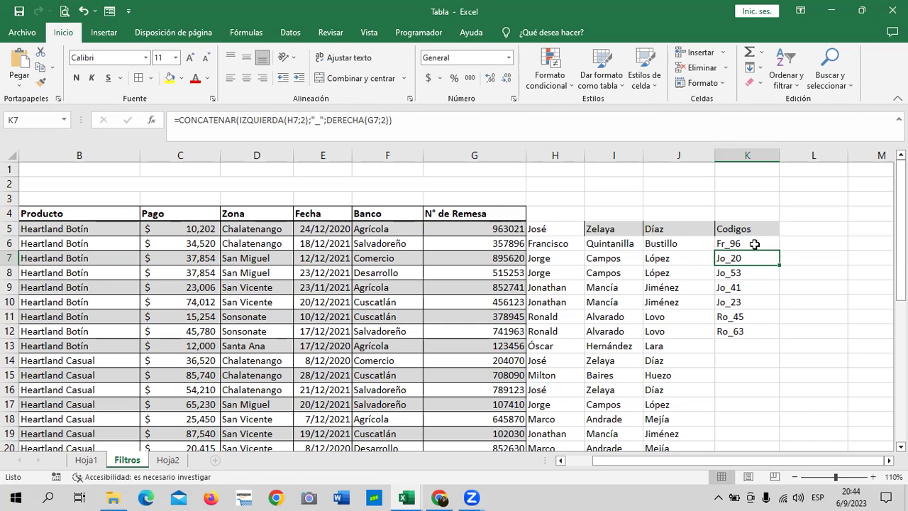
- Compare K12's copied formula against G12 and the original formula in K6
left_click(751, 332)
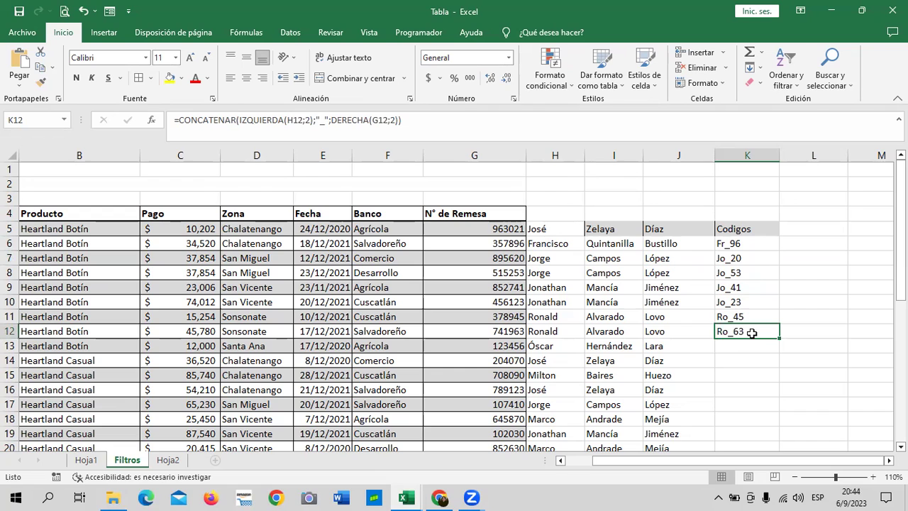
left_click(517, 332)
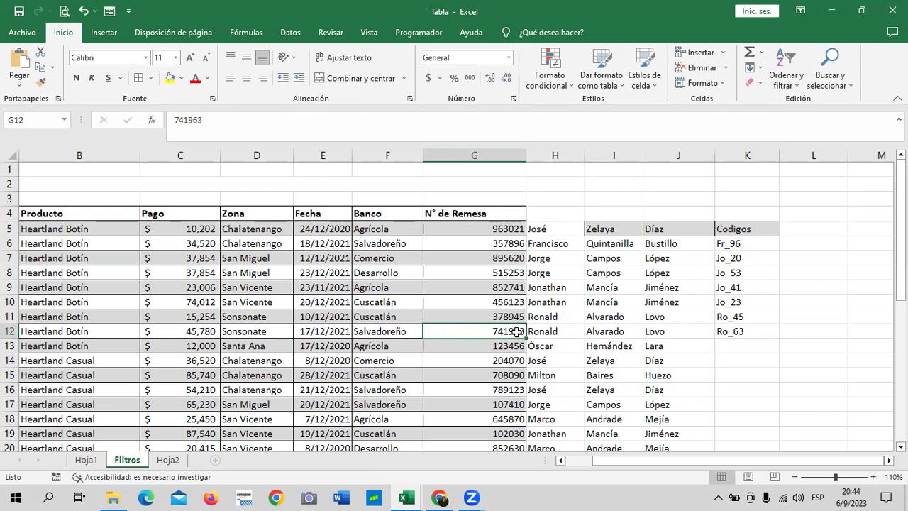
left_click(731, 329)
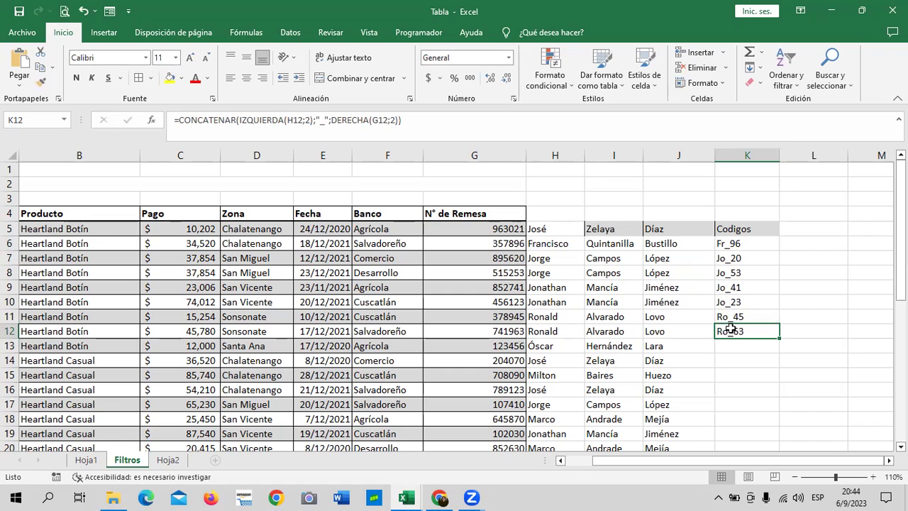
left_click(765, 245)
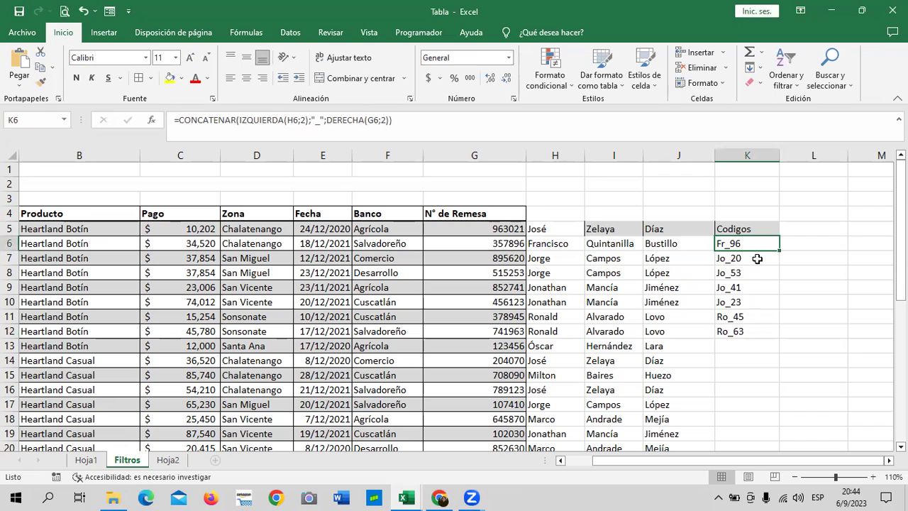
left_click(443, 126)
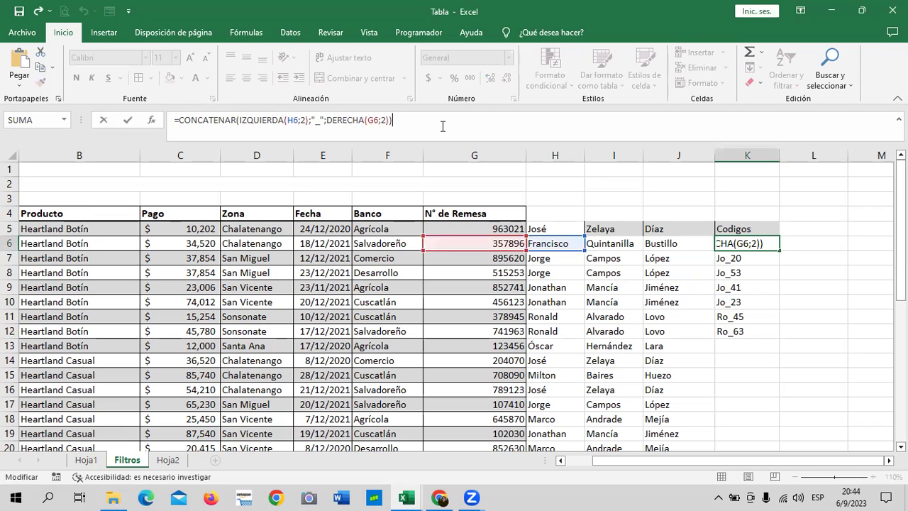
key("Return")
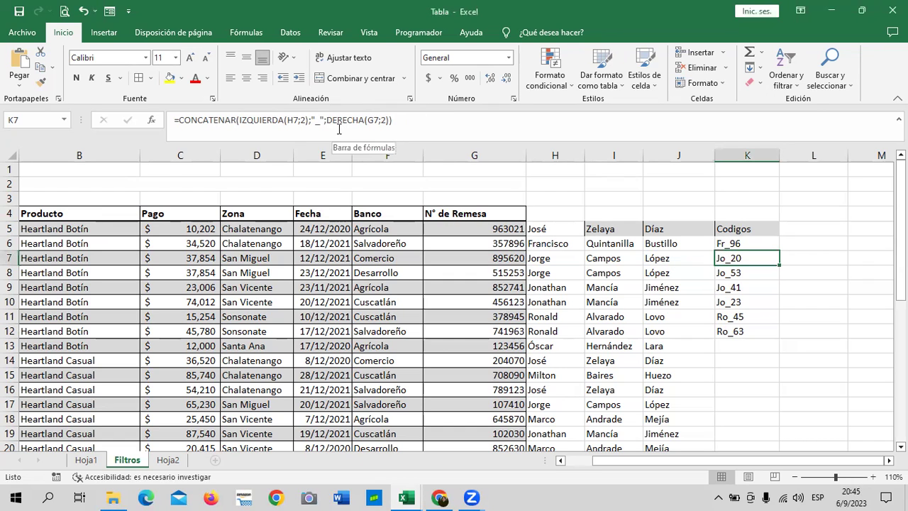
- Remove the "_" separator from K7's formula and fix its semicolons so K7 shows Jo20
left_click(325, 119)
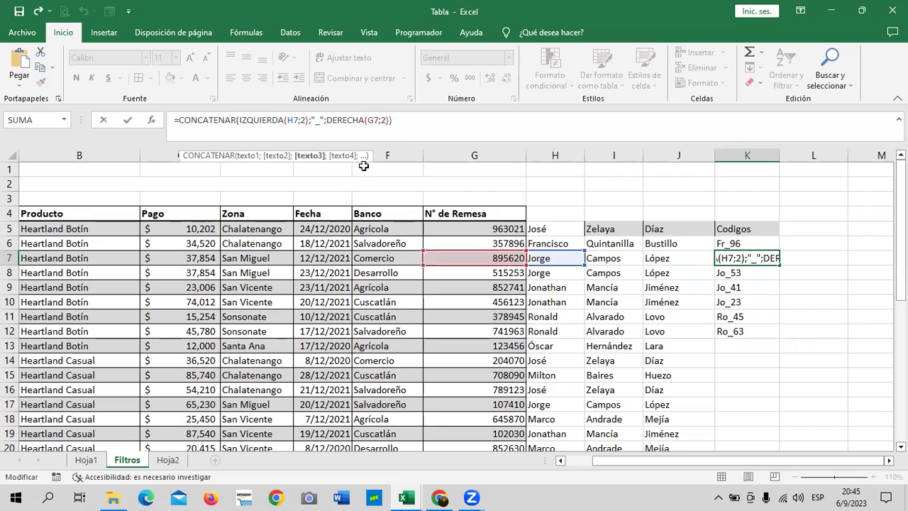
key("BackSpace")
key("BackSpace")
key("BackSpace")
key("BackSpace")
key("BackSpace")
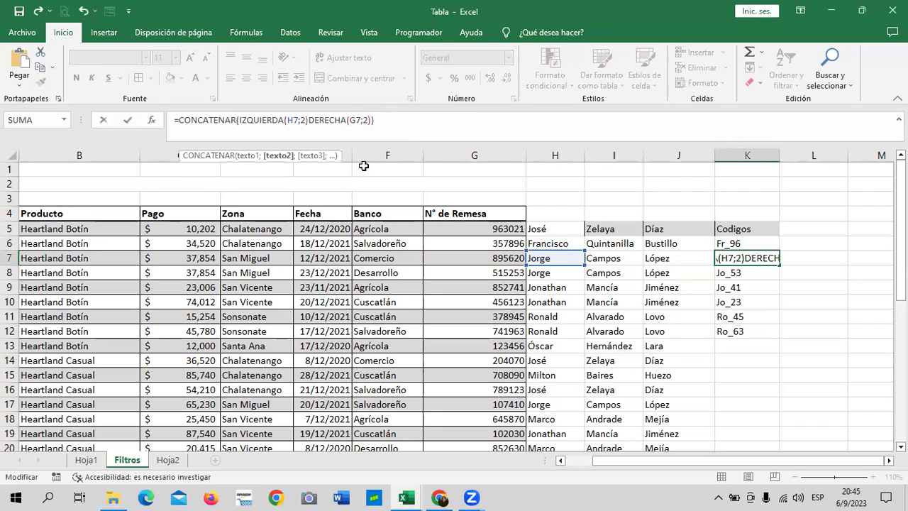
key("Return")
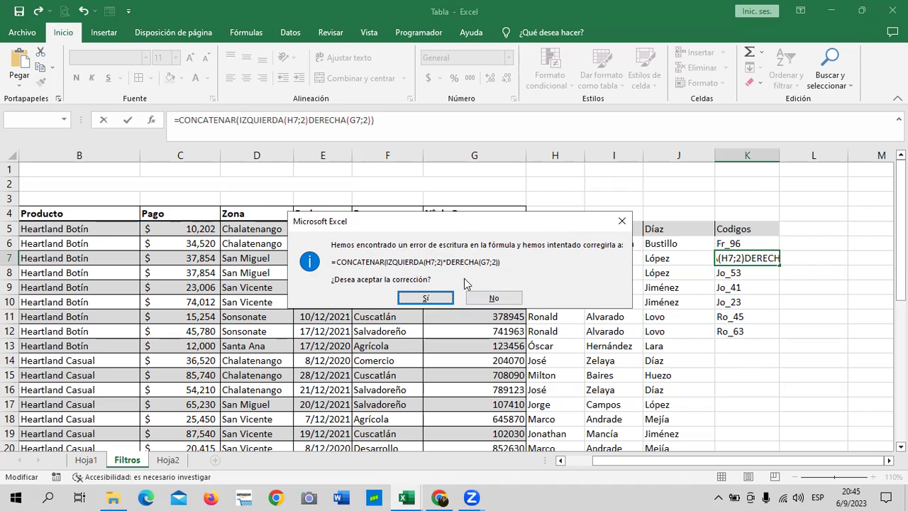
left_click(491, 298)
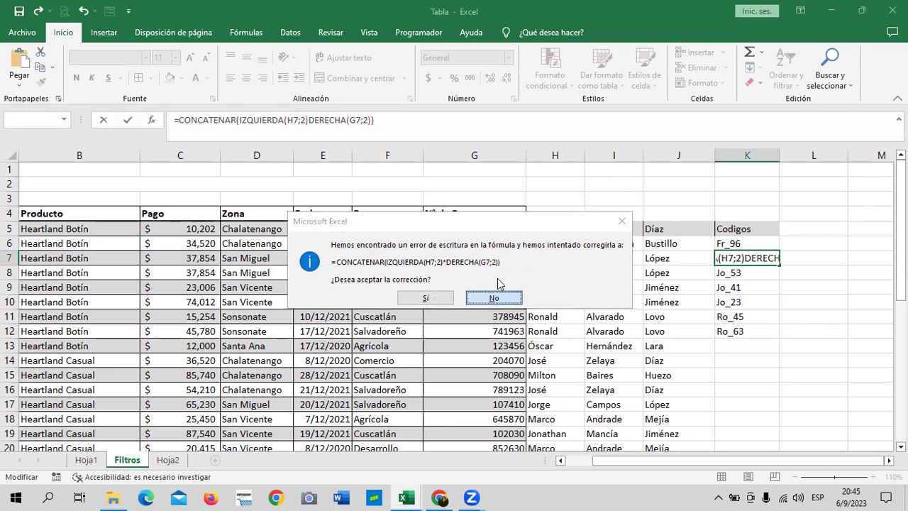
left_click(425, 320)
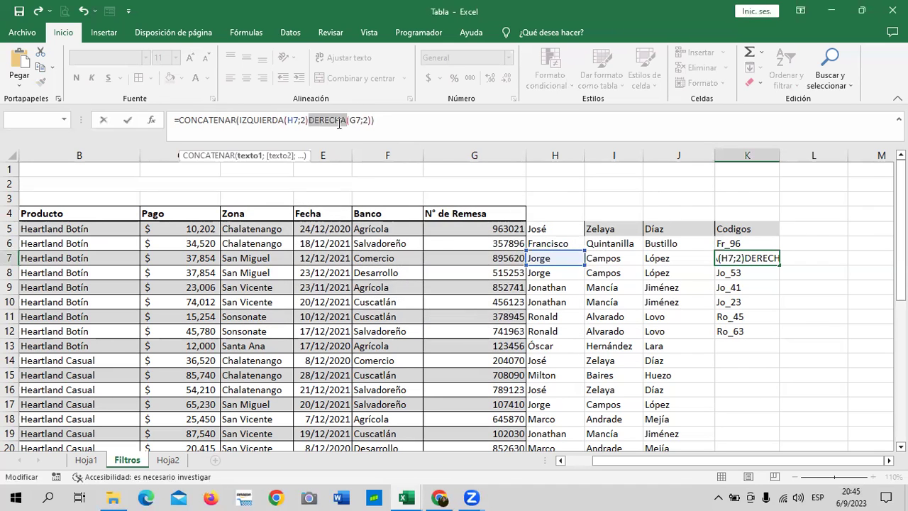
left_click(309, 120)
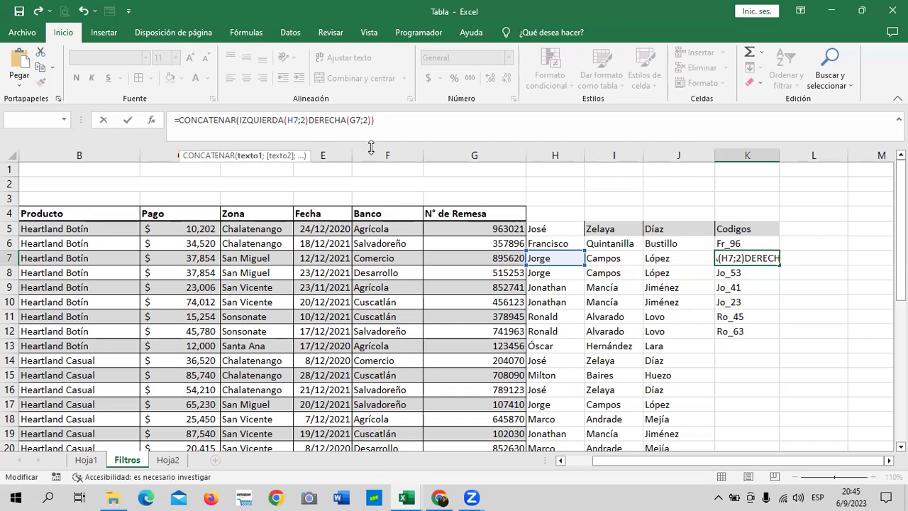
type(";")
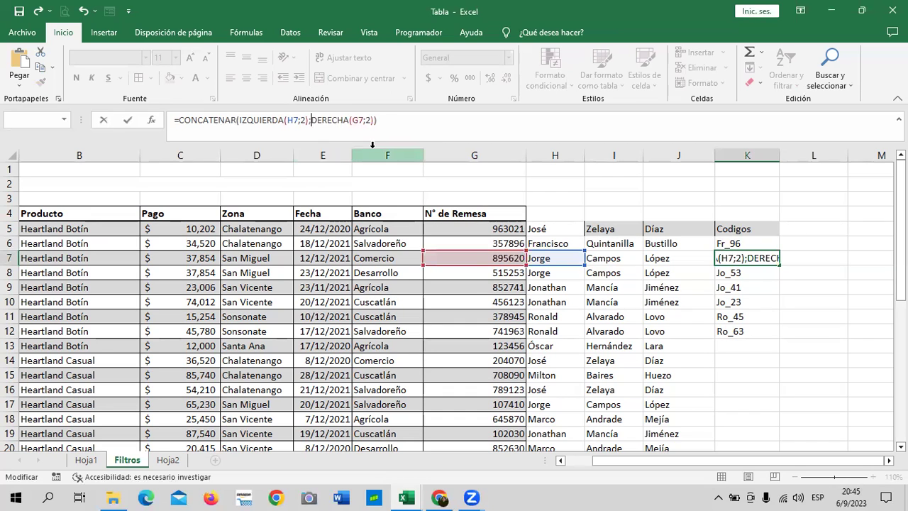
key("Return")
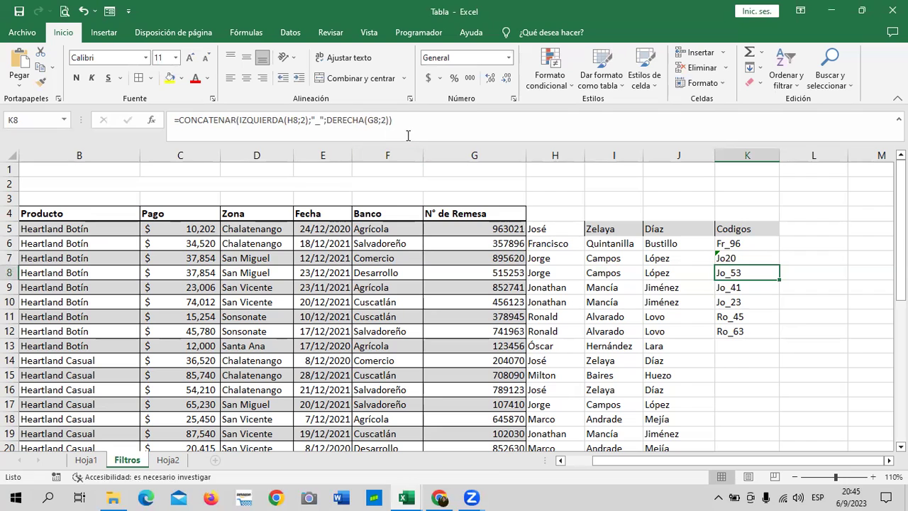
left_click(738, 260)
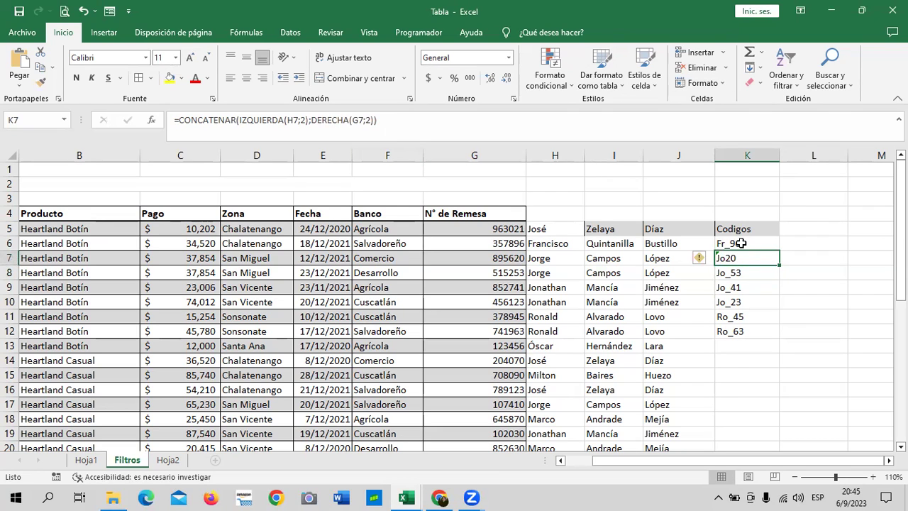
left_click(740, 242)
left_click(750, 259)
- Refill the code formula from K6 down to K12, restoring Jo_20 in K7
left_click(744, 244)
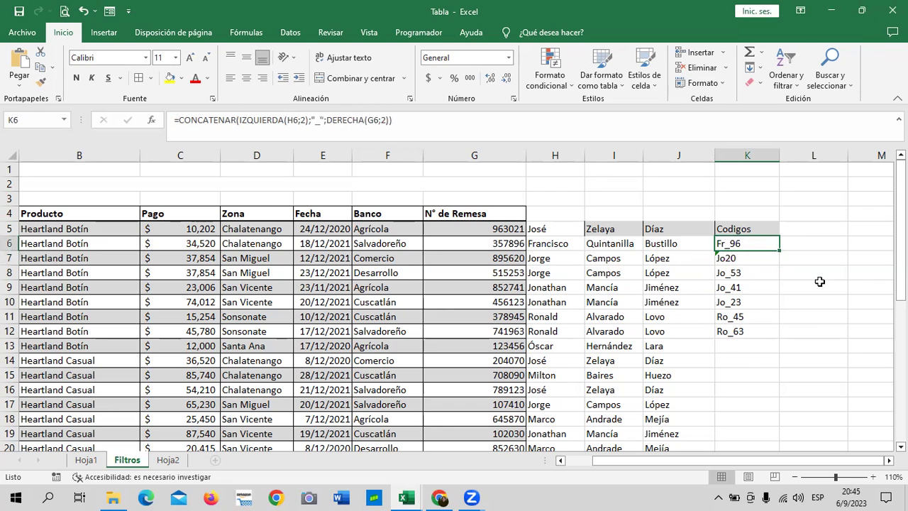
left_click_drag(778, 340, 779, 340)
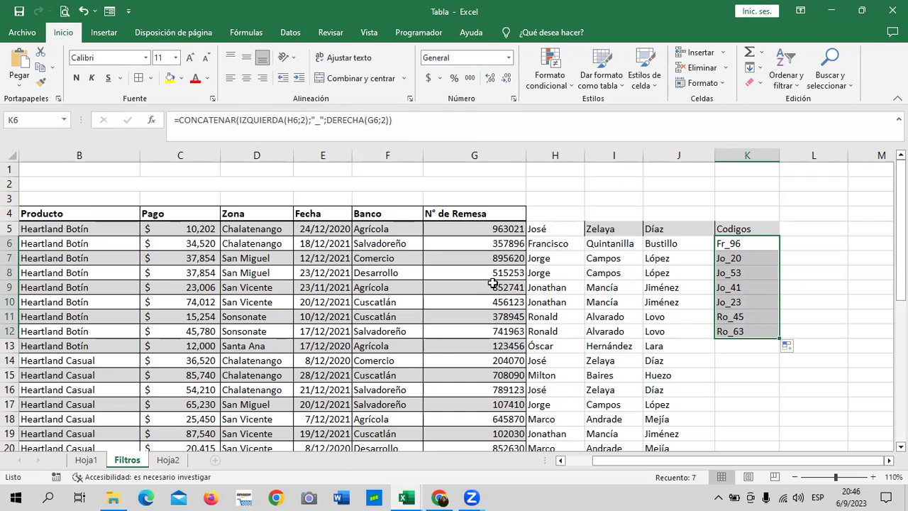
left_click(431, 119)
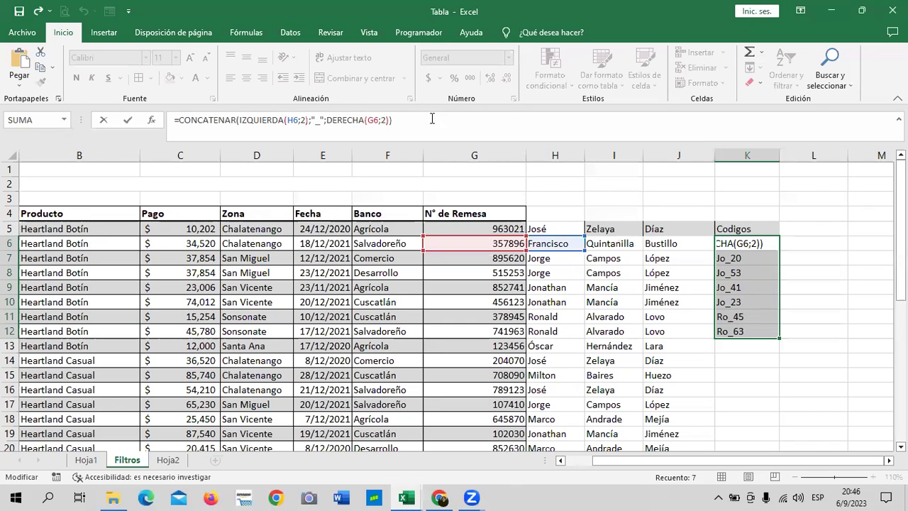
key("Return")
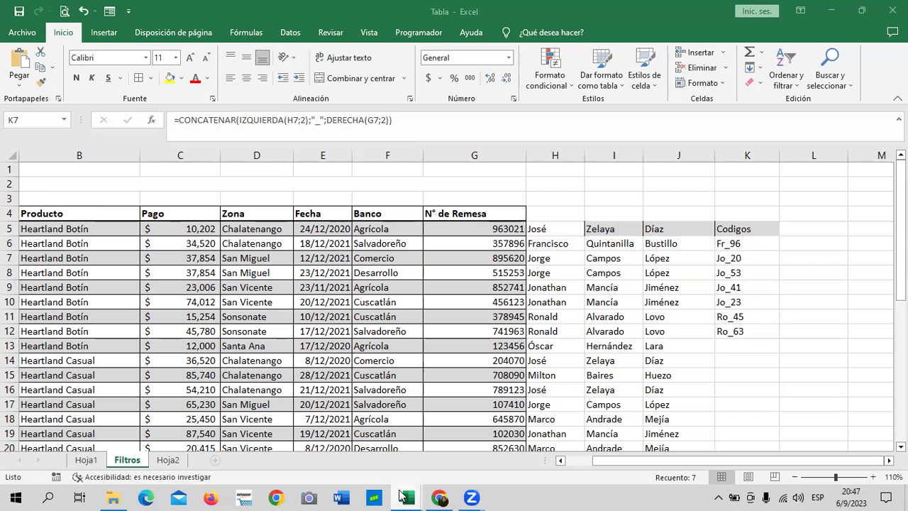
mouse_move(406, 498)
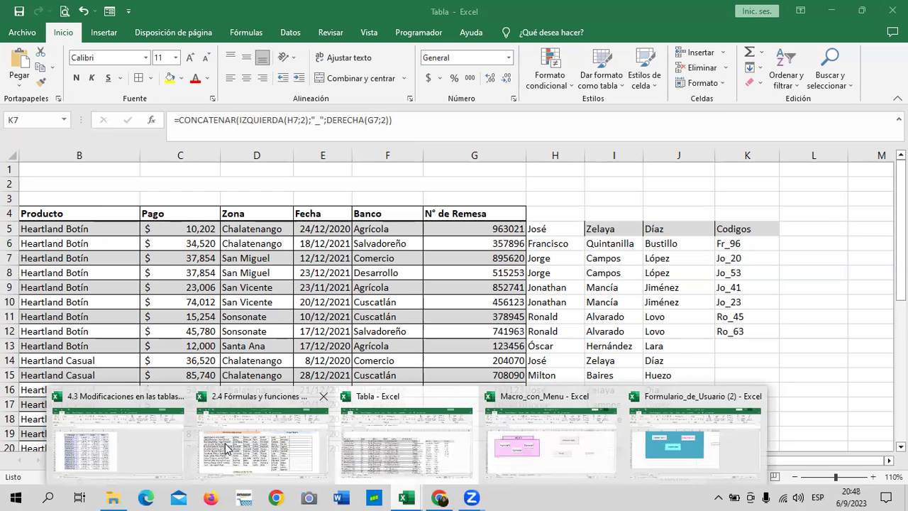
- Close the 2.4 Fórmulas y funciones básicas (3) workbook without saving, then close the Tabla workbook
left_click(279, 452)
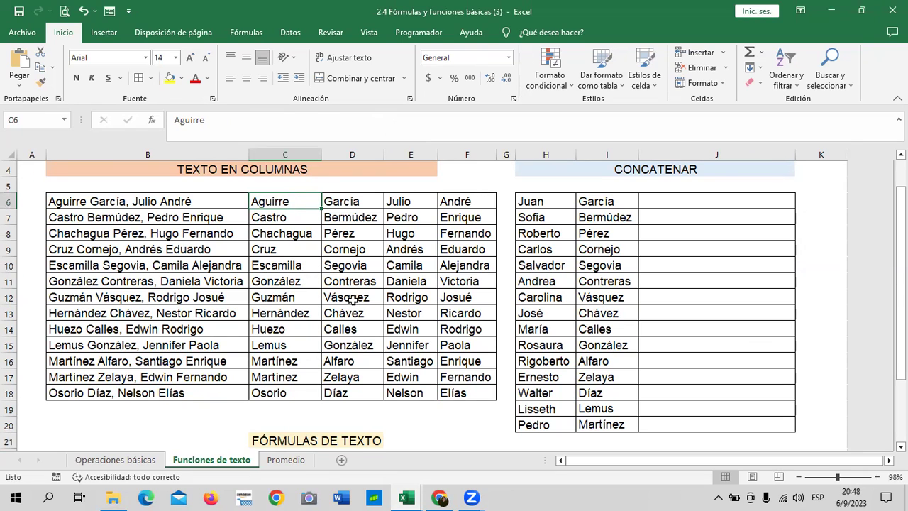
left_click(732, 206)
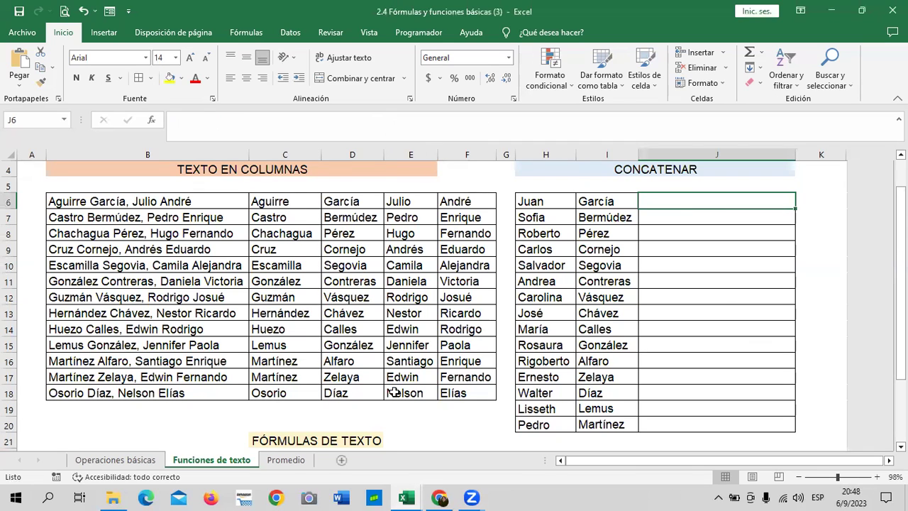
scroll(287, 404, "down", 3)
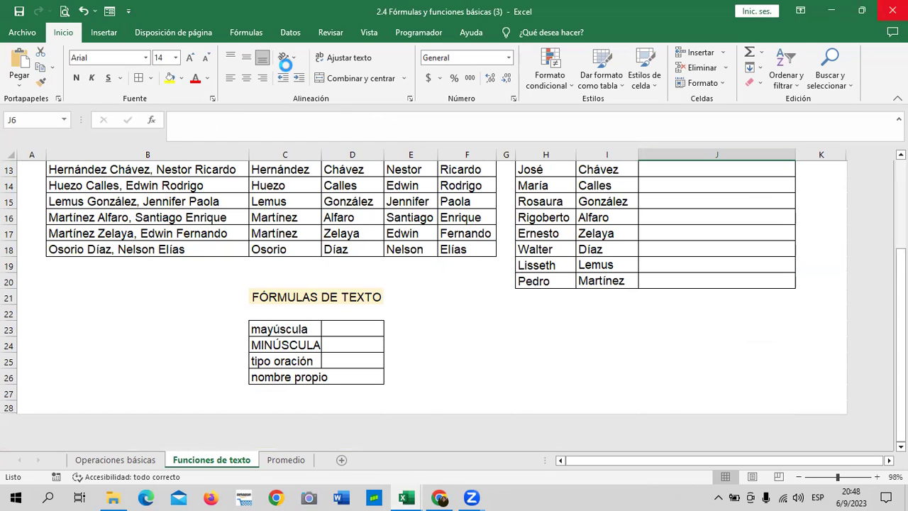
left_click(535, 273)
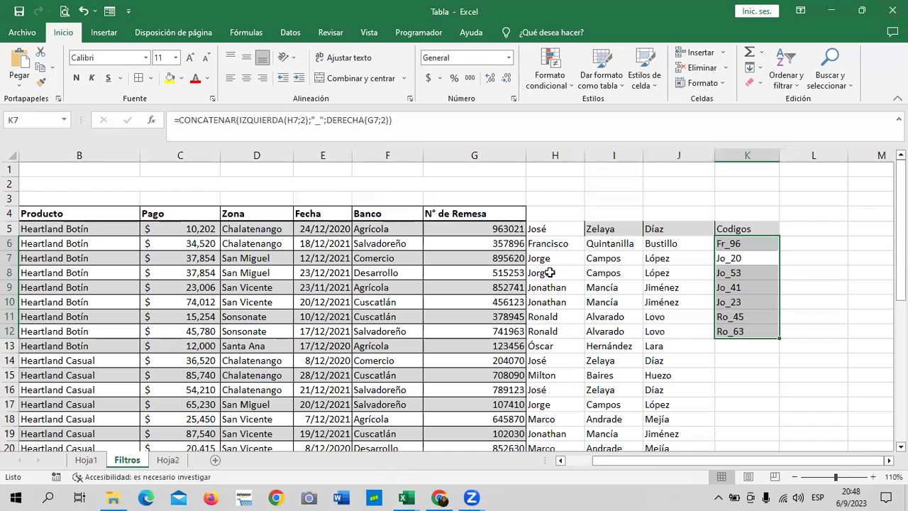
left_click(892, 11)
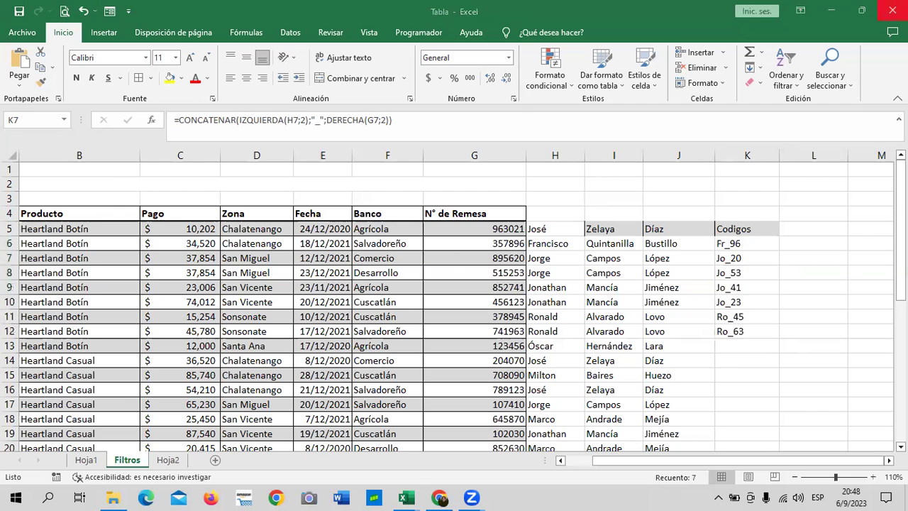
- Close the Tabla workbook without saving its changes
left_click(539, 273)
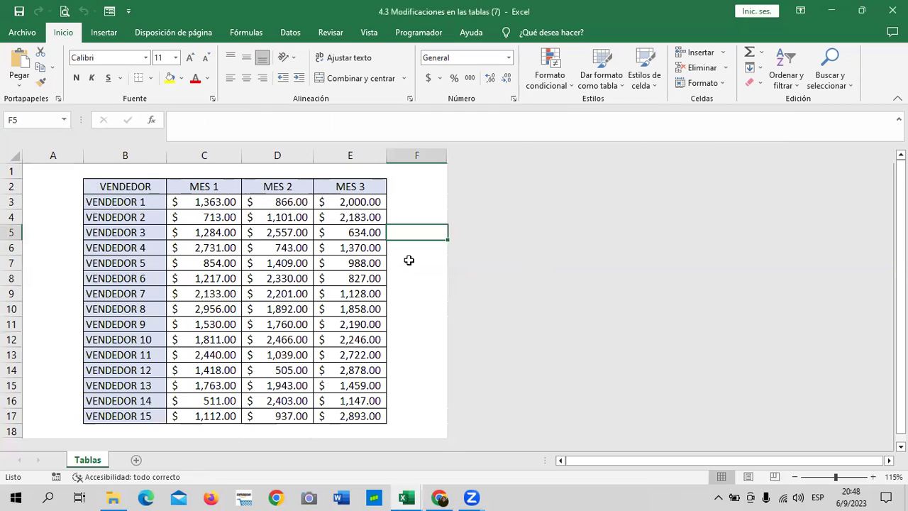
scroll(404, 313, "down", 3)
scroll(404, 313, "up", 3)
- Unhide every column from F through XFD beside the VENDEDOR table
left_click_drag(448, 157, 465, 162)
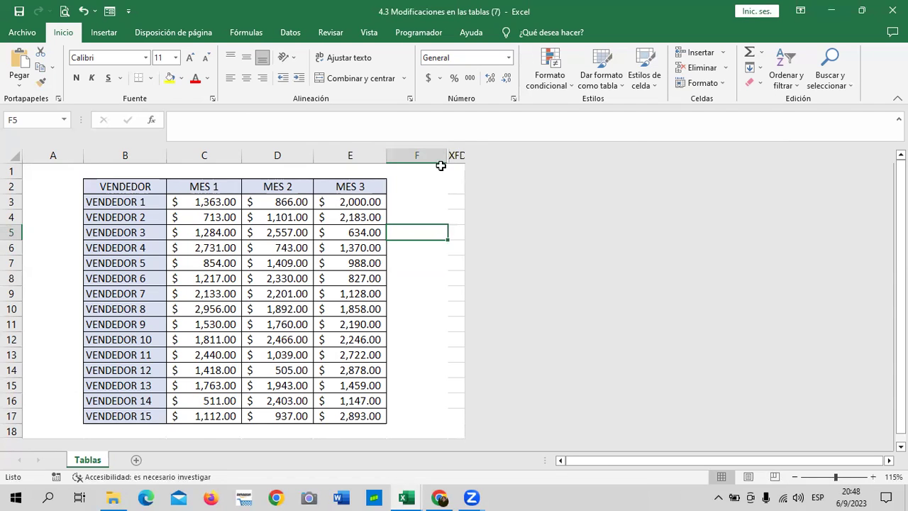
left_click_drag(436, 156, 458, 157)
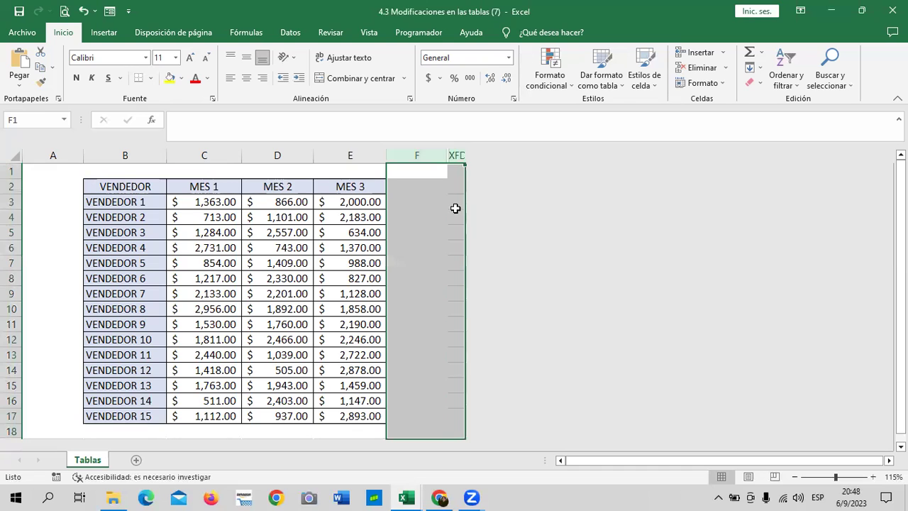
right_click(455, 212)
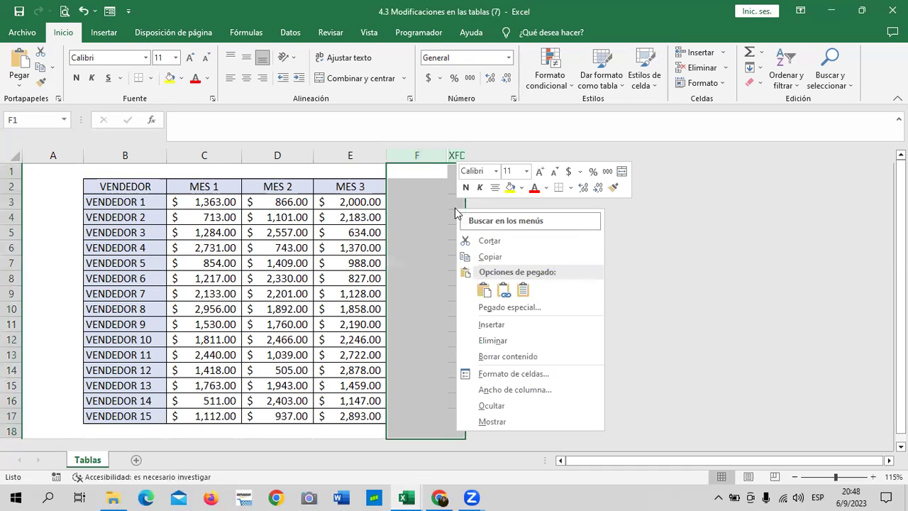
left_click(521, 423)
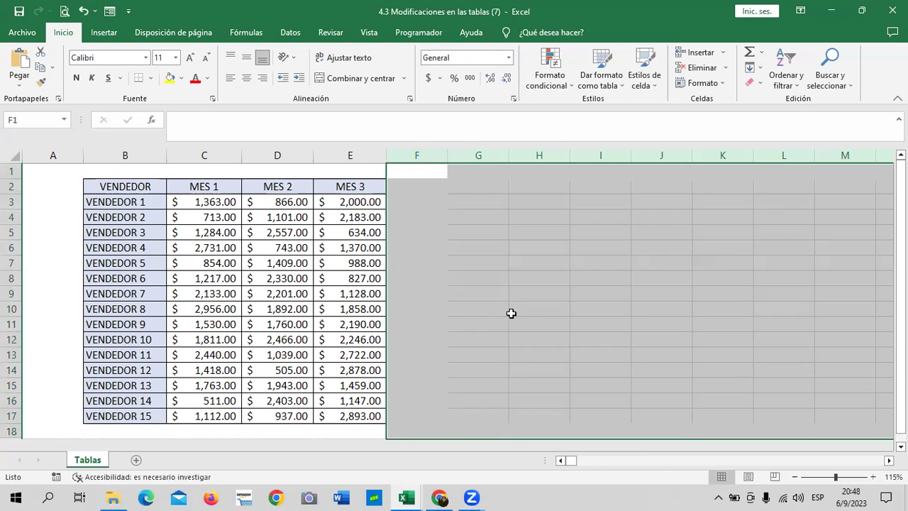
- Unhide all rows from 18 through 1048576 below the vendor table
left_click(510, 312)
scroll(426, 391, "down", 3)
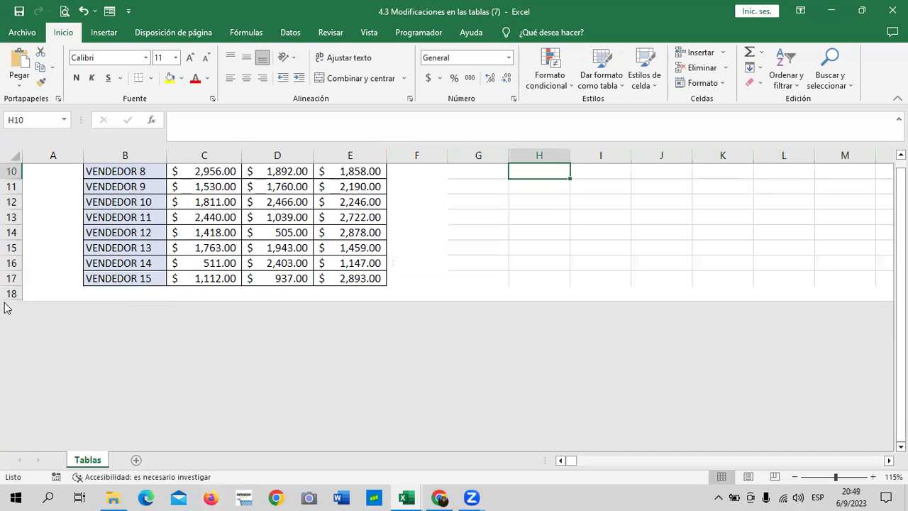
left_click_drag(7, 300, 7, 323)
left_click_drag(15, 294, 15, 319)
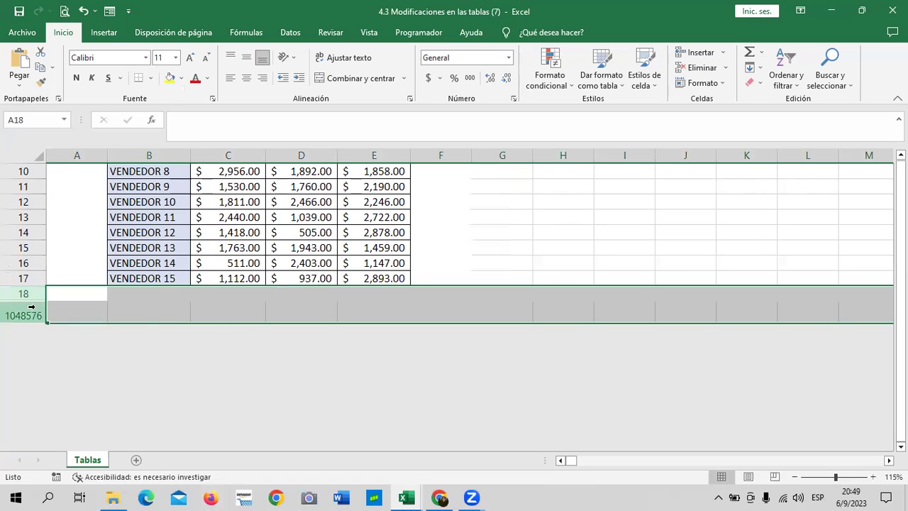
right_click(31, 313)
left_click(68, 297)
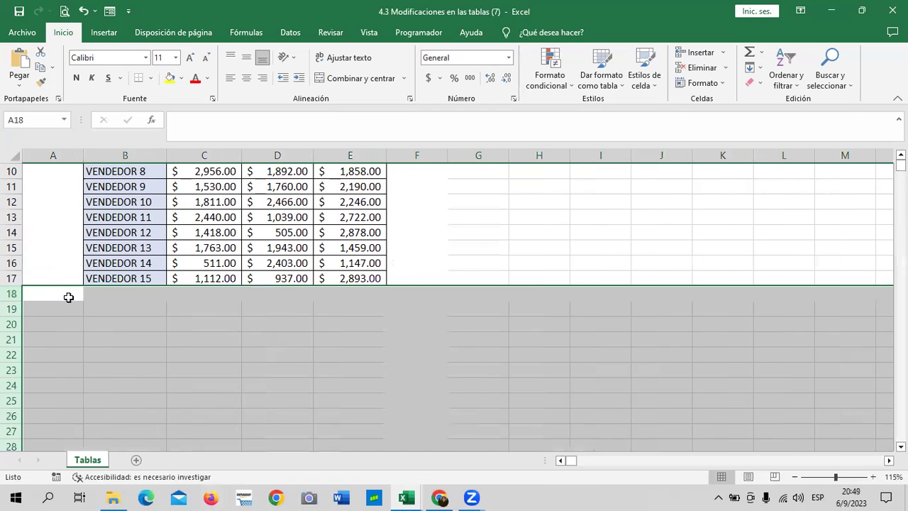
scroll(223, 391, "up", 3)
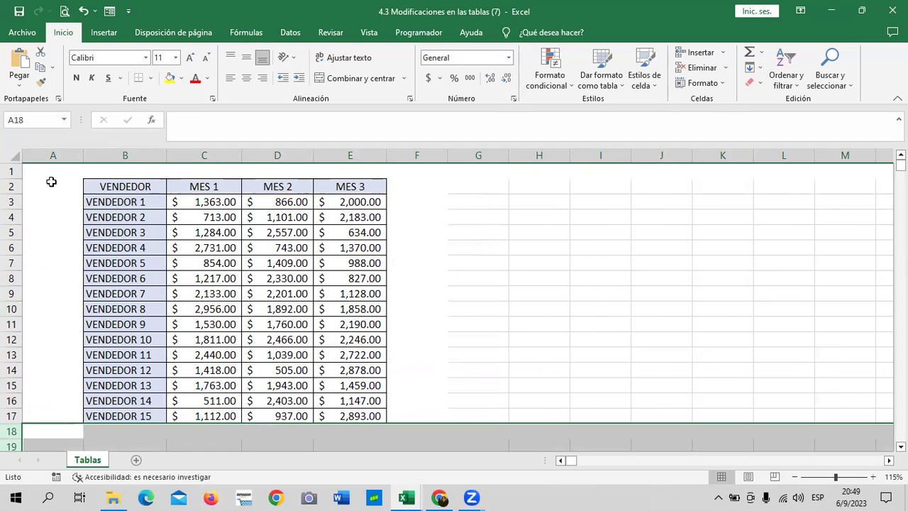
- Select the entire sheet with the Select All corner
left_click(10, 154)
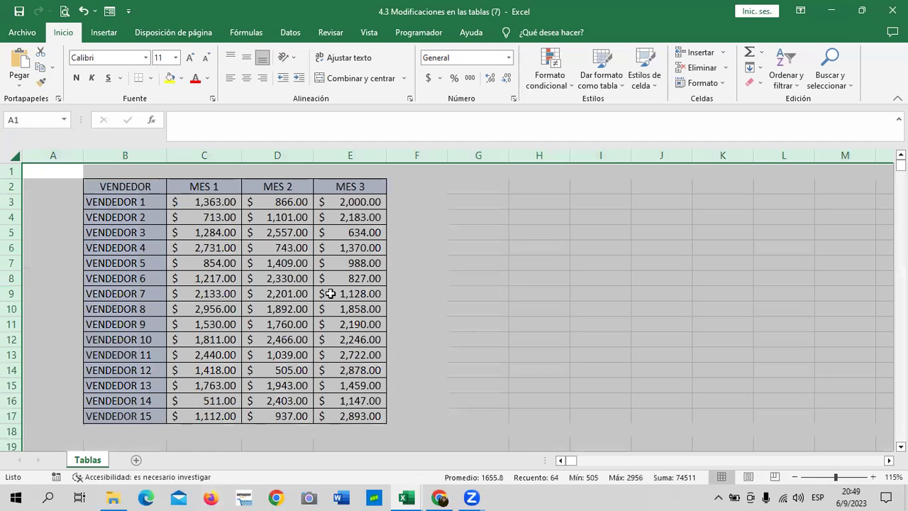
left_click(579, 291)
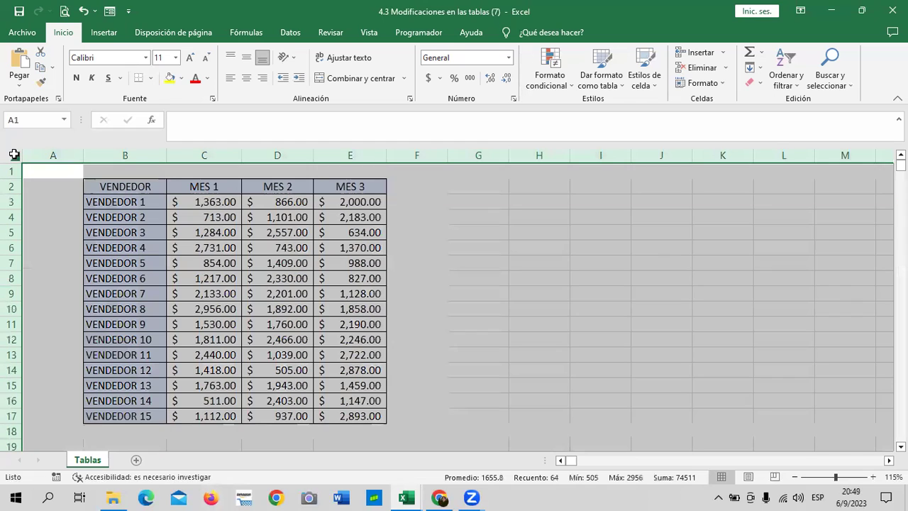
left_click(14, 154)
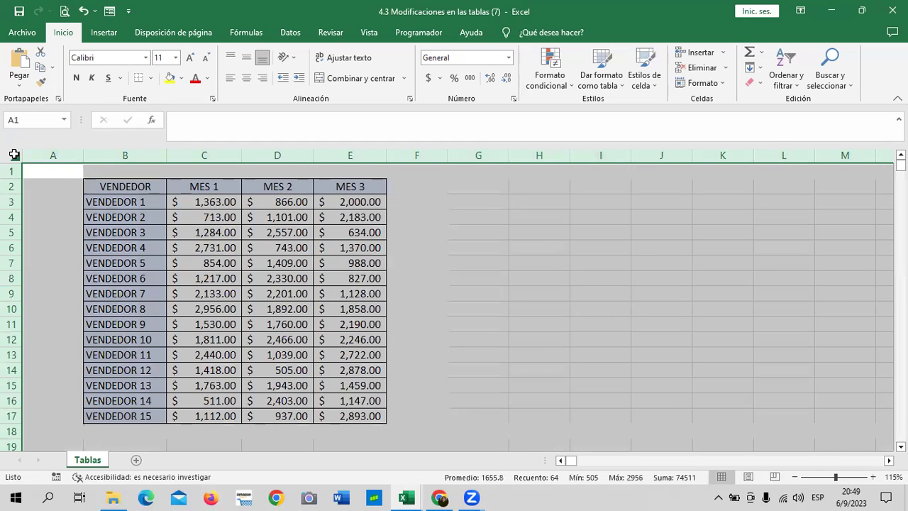
left_click(539, 246)
mouse_move(29, 170)
left_mouse_down()
mouse_move(822, 332)
mouse_move(113, 325)
left_mouse_up()
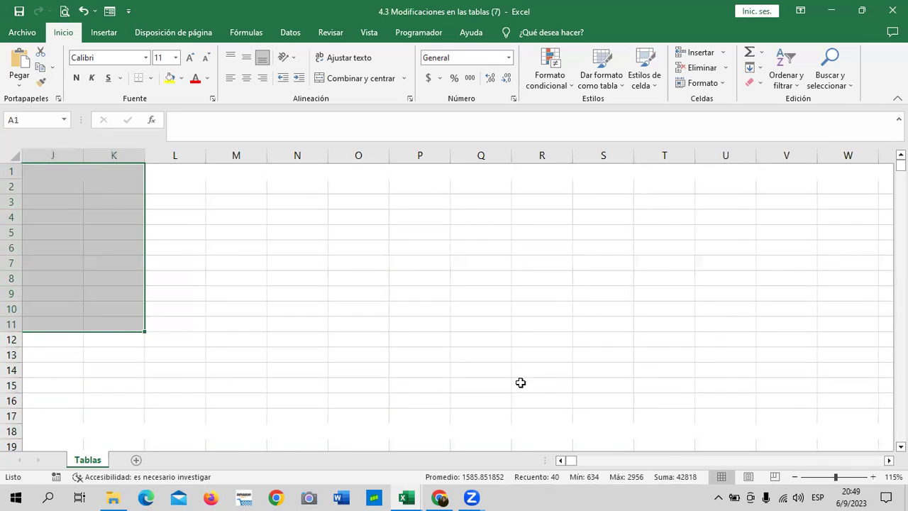
left_click(560, 460)
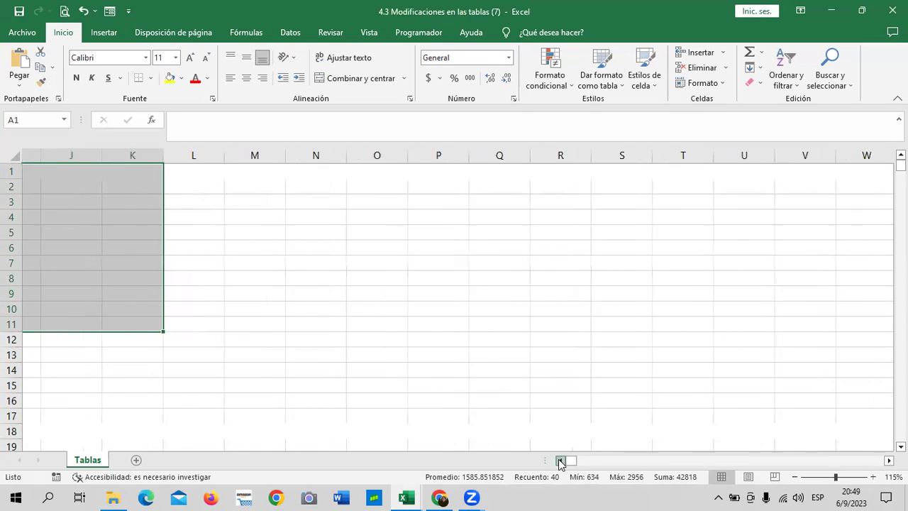
left_click(560, 460)
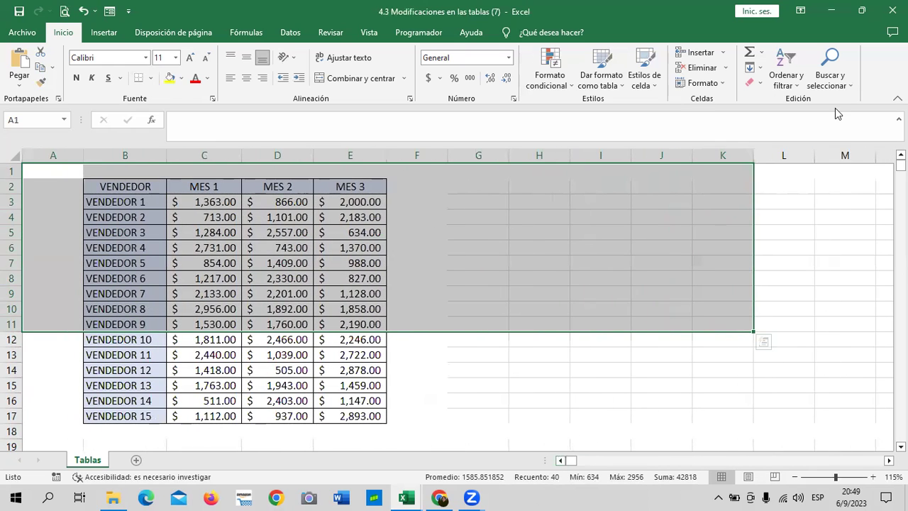
left_click(542, 225)
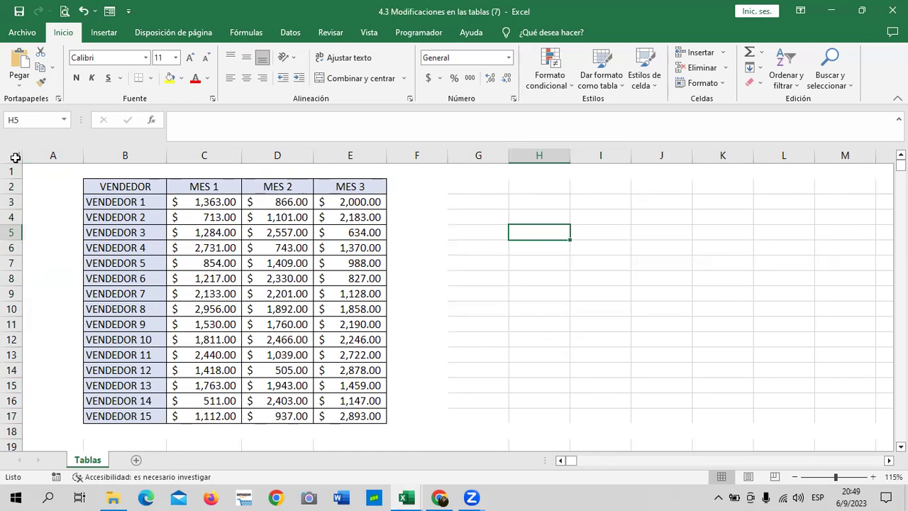
left_click(15, 158)
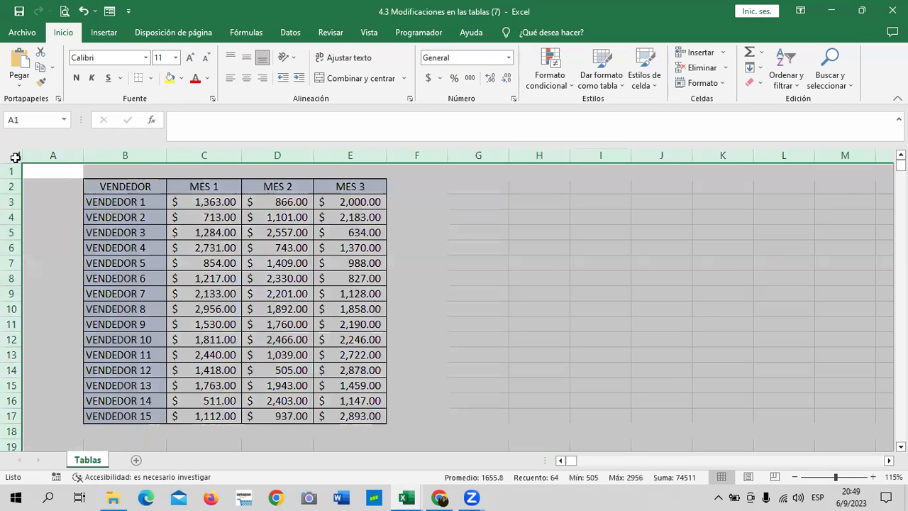
- Apply the Normal cell style to the whole sheet, clearing borders, fills and currency
left_click(656, 83)
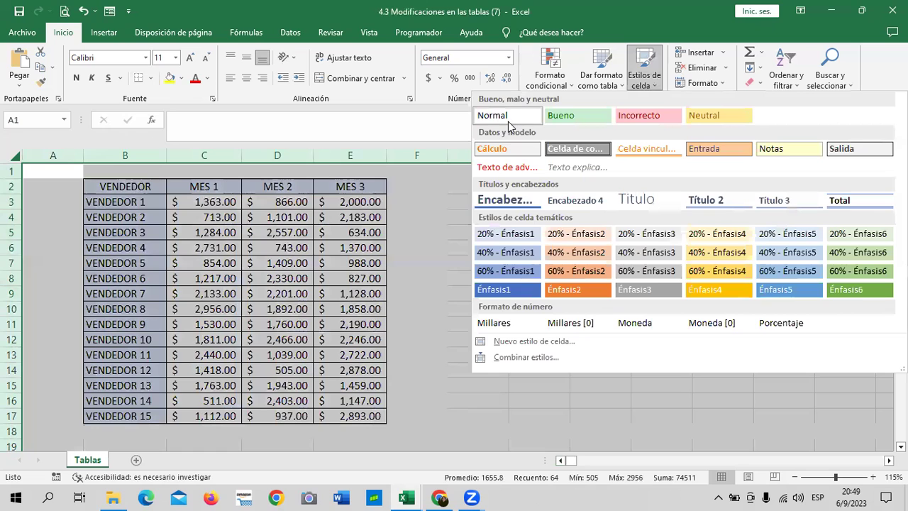
left_click(508, 120)
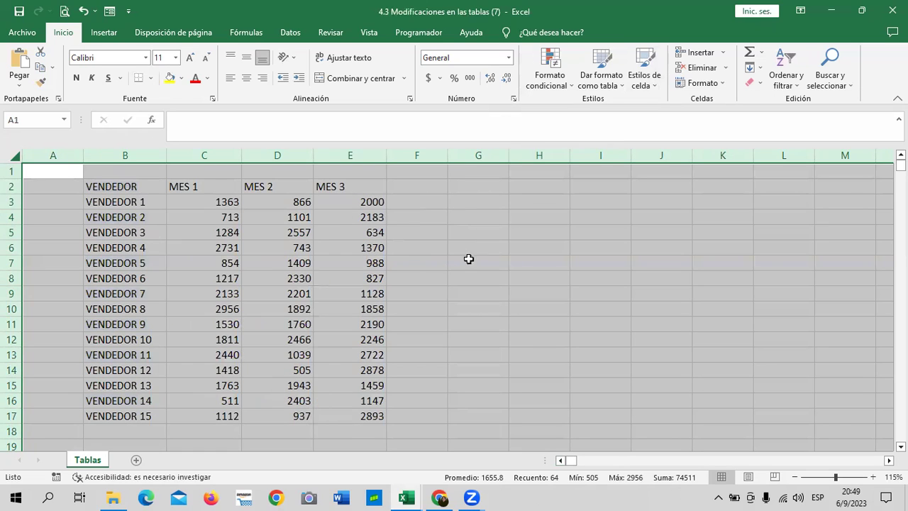
left_click(473, 264)
scroll(475, 277, "down", 4)
scroll(478, 282, "up", 4)
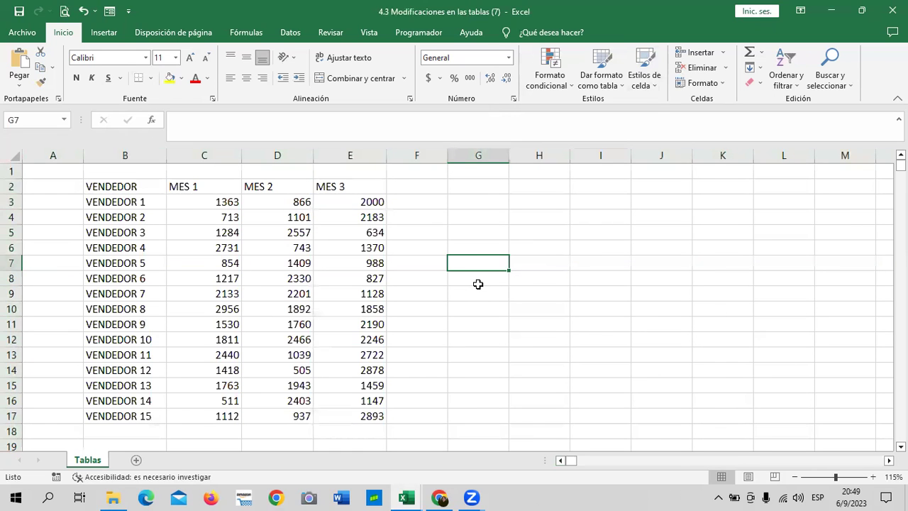
scroll(478, 282, "down", 1)
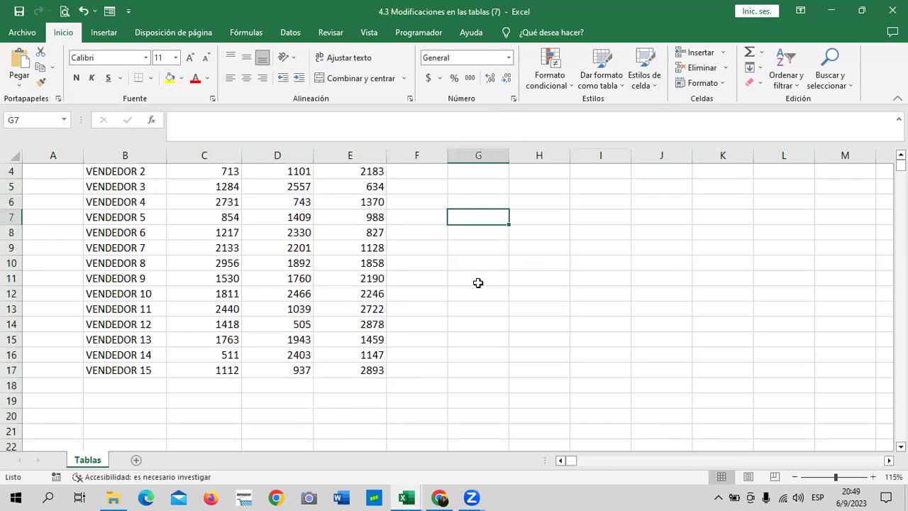
scroll(471, 276, "down", 3)
scroll(471, 304, "up", 1)
scroll(444, 262, "up", 1)
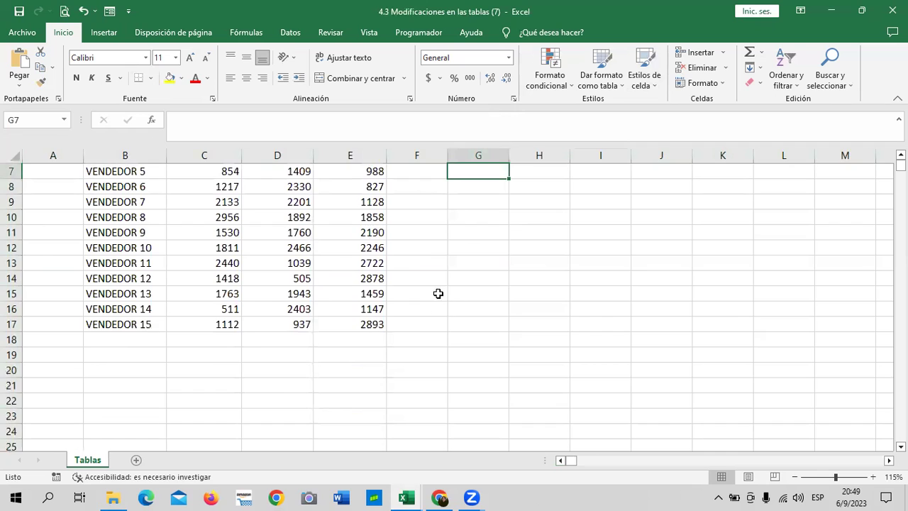
scroll(437, 293, "up", 2)
- Put Todos los bordes on every cell of the vendor table B2:E17
left_click_drag(100, 185, 364, 416)
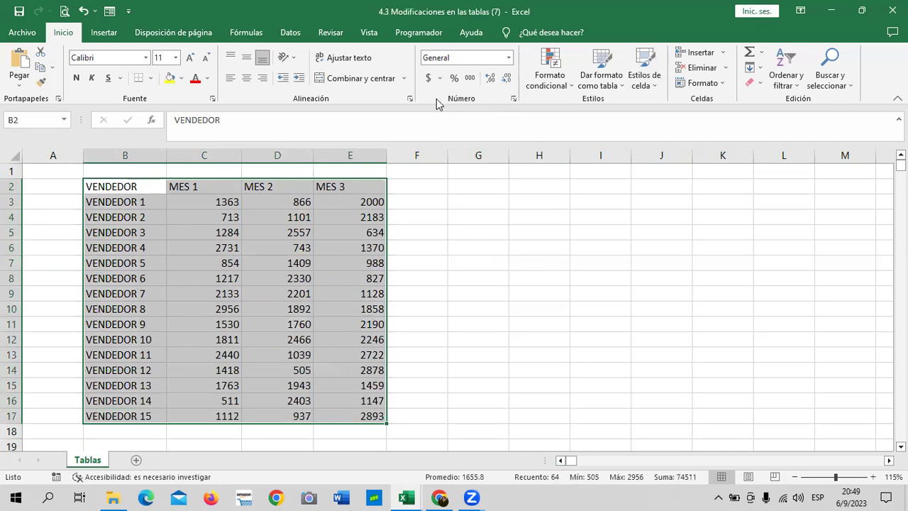
left_click(152, 78)
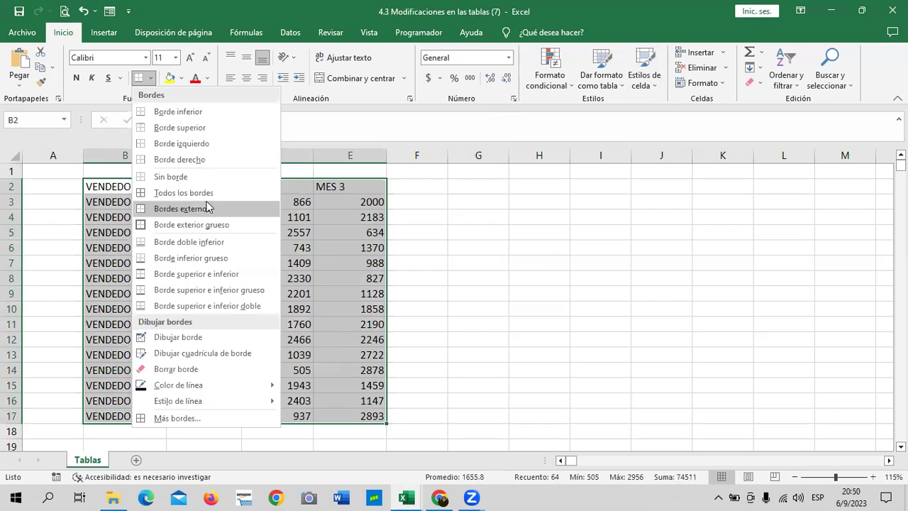
left_click(210, 193)
left_click(529, 257)
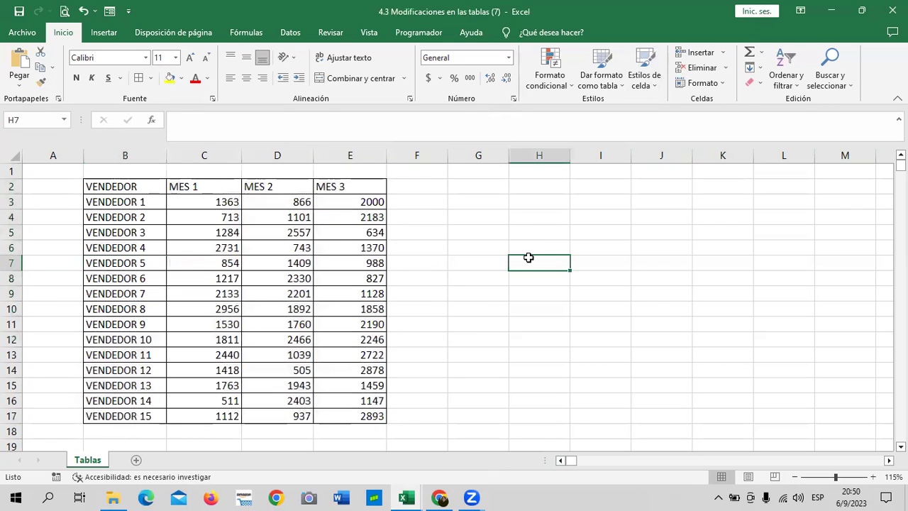
- Show the MES 1–3 amounts C3:E17 in accounting format with dollar signs
mouse_move(205, 204)
left_mouse_down()
mouse_move(252, 376)
mouse_move(363, 413)
left_mouse_up()
left_click(428, 78)
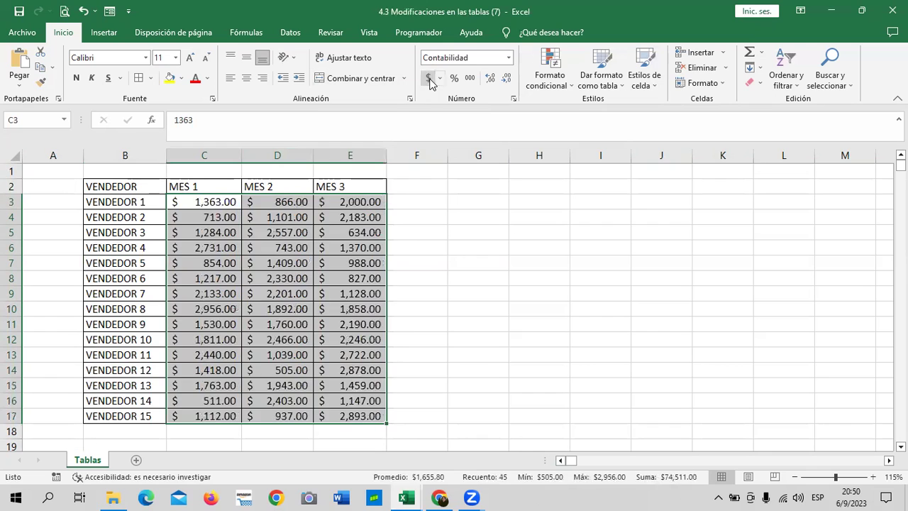
left_click(477, 291)
mouse_move(152, 186)
left_mouse_down()
mouse_move(328, 204)
mouse_move(355, 188)
left_mouse_up()
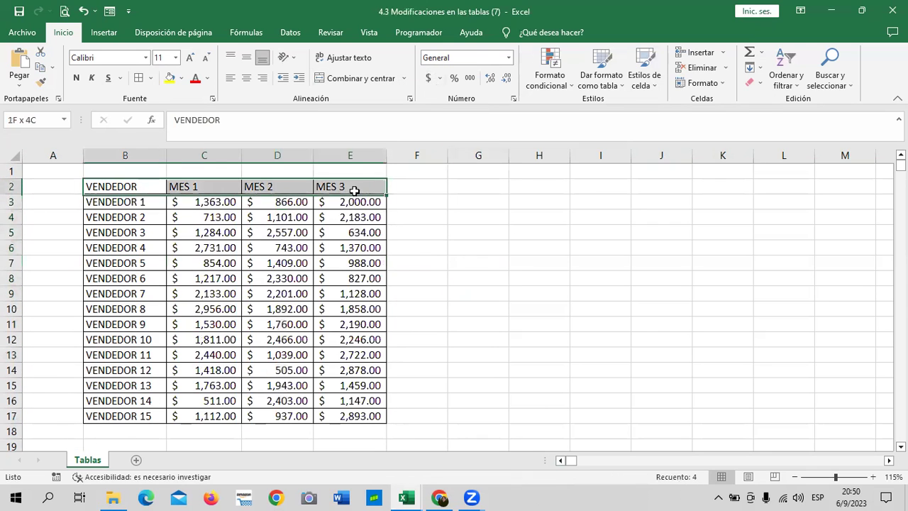
left_click(644, 75)
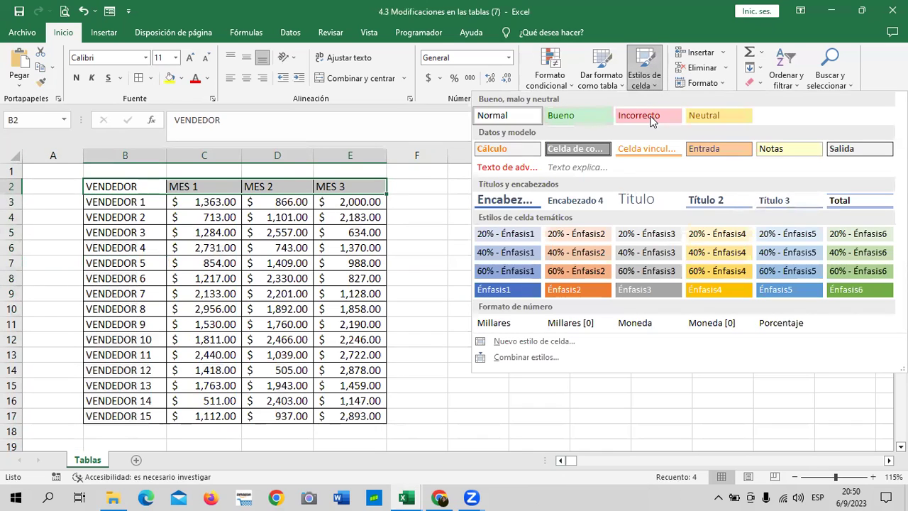
left_click(649, 115)
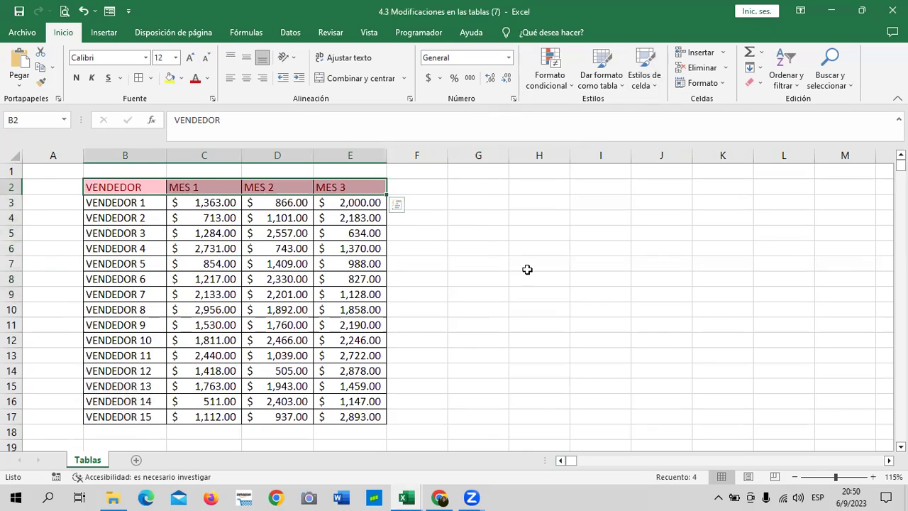
left_click(532, 247)
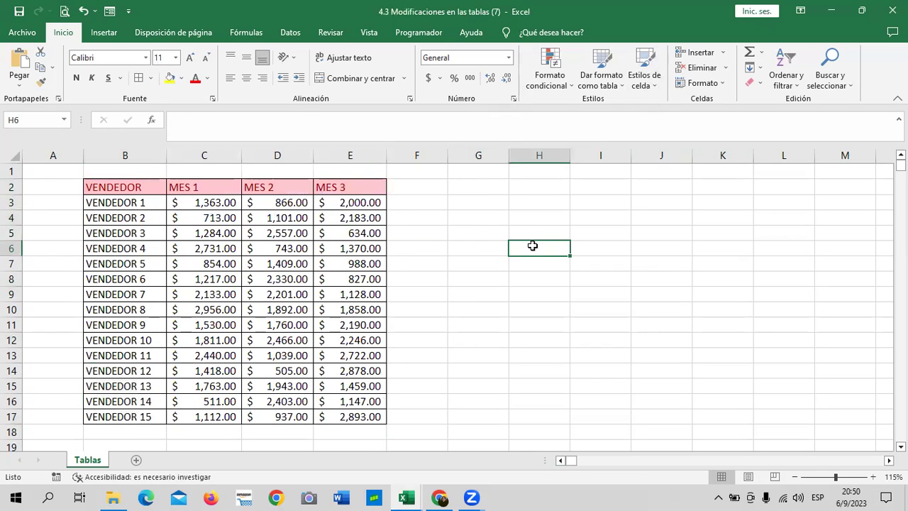
- On the Insertar tab, with a cell inside the sales data selected, open Gráficos recomendados
left_click(113, 37)
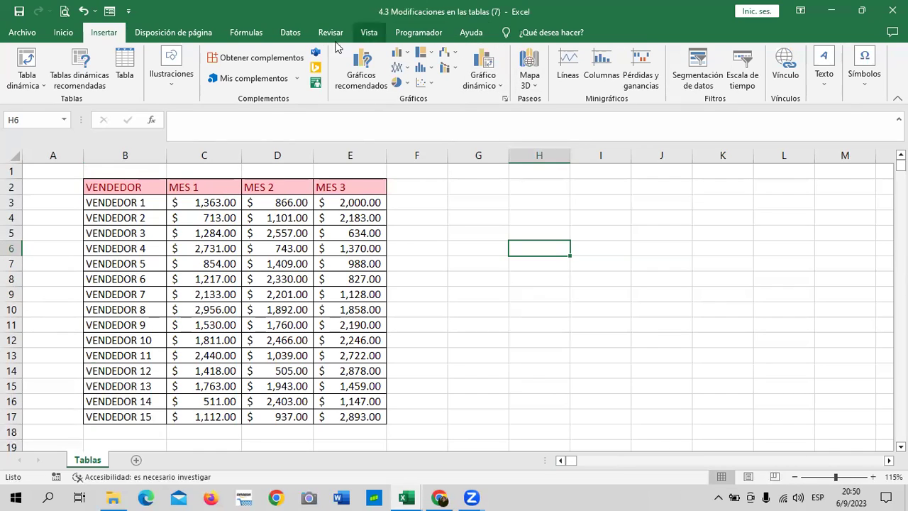
left_click(463, 202)
left_click(229, 234)
left_click(541, 248)
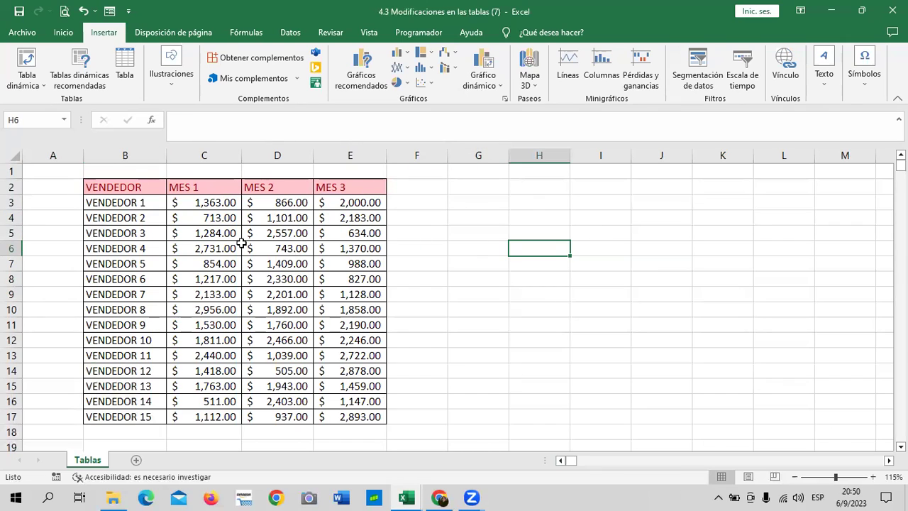
left_click(497, 277)
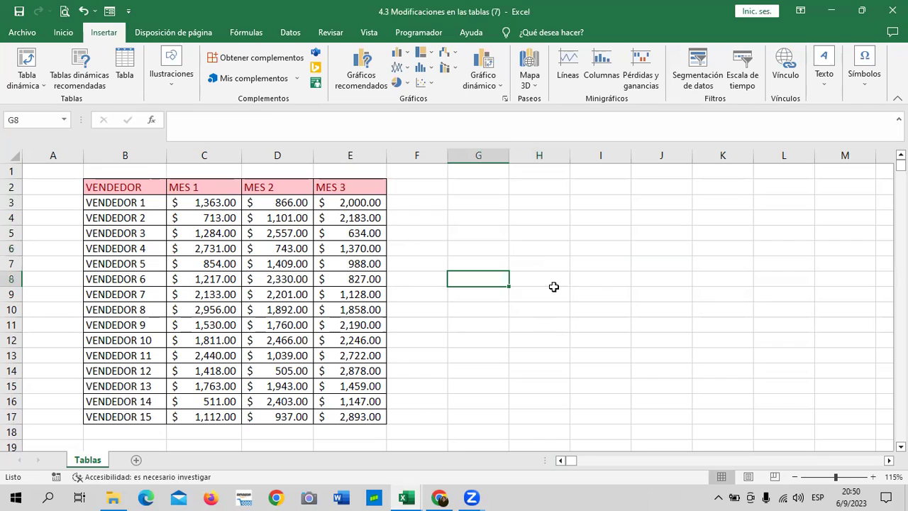
left_click(224, 263)
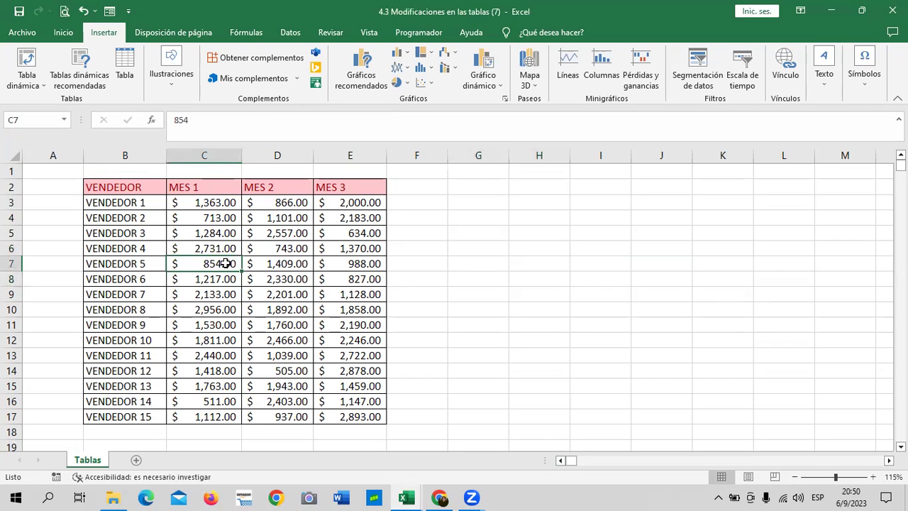
left_click(200, 222)
left_click(364, 67)
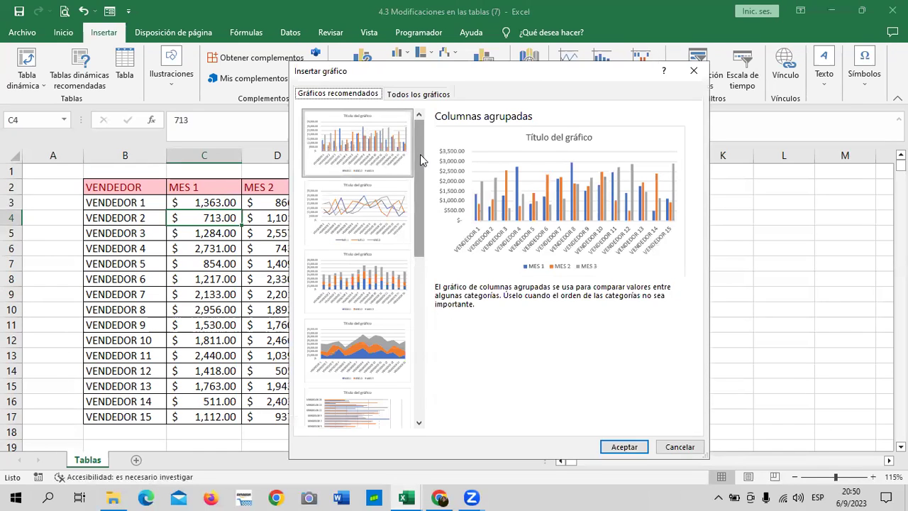
- Preview the clustered column, line, stacked column and stacked area suggestions
left_click_drag(419, 163, 420, 289)
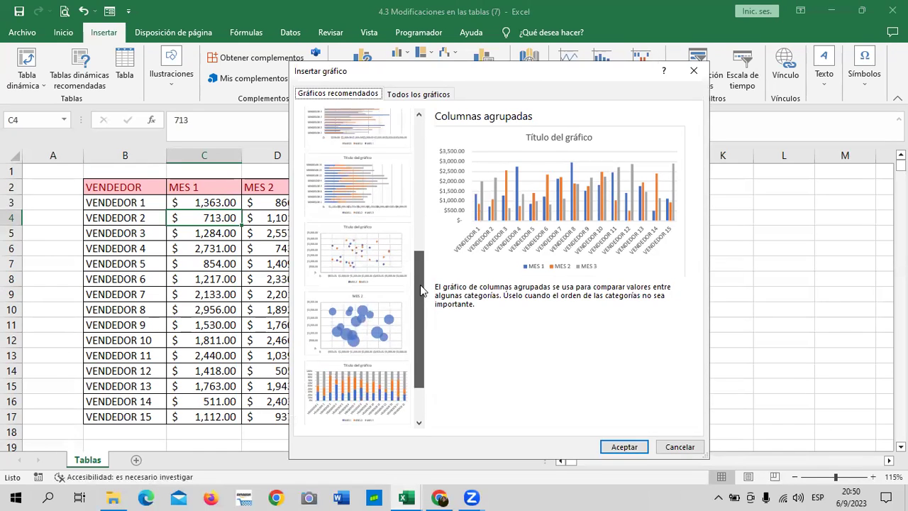
scroll(420, 285, "up", 1)
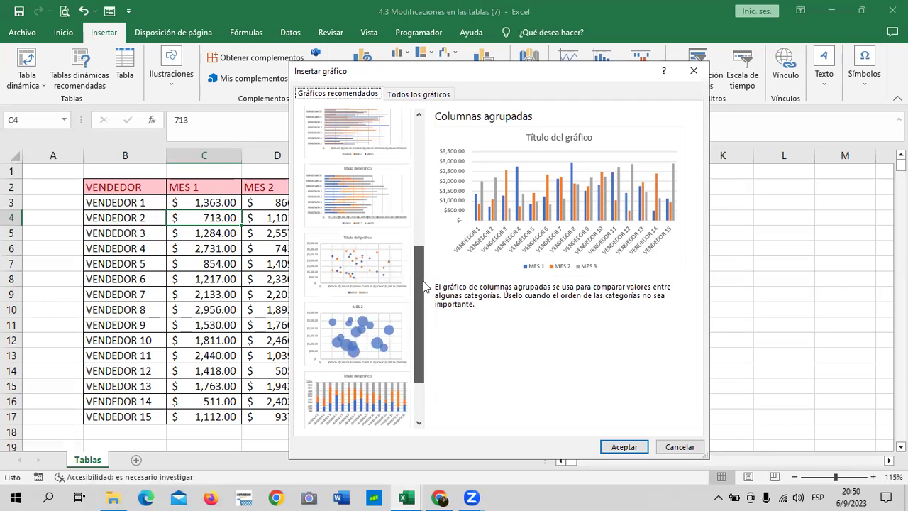
left_click_drag(420, 285, 438, 157)
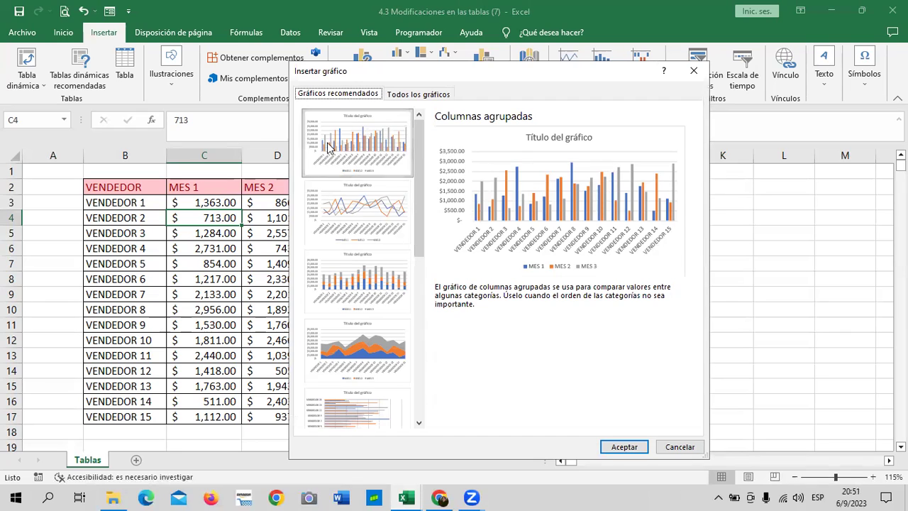
left_click(367, 145)
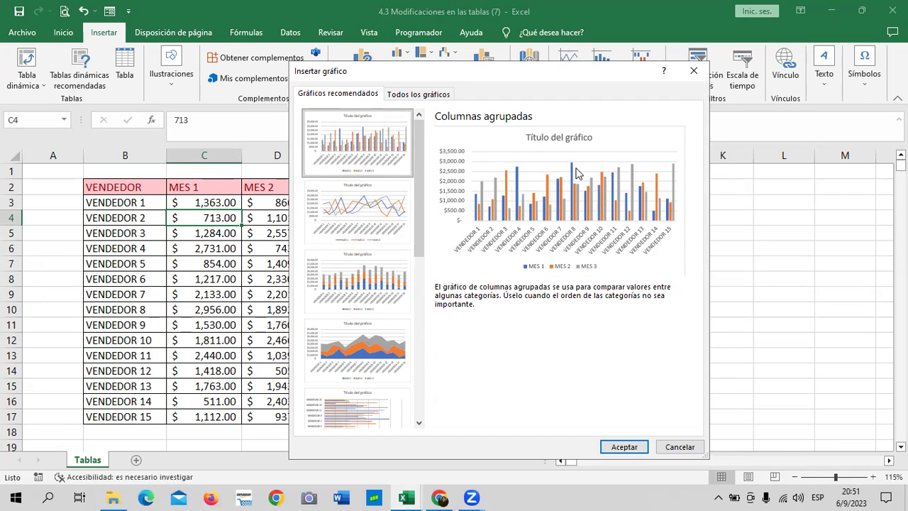
left_click(368, 225)
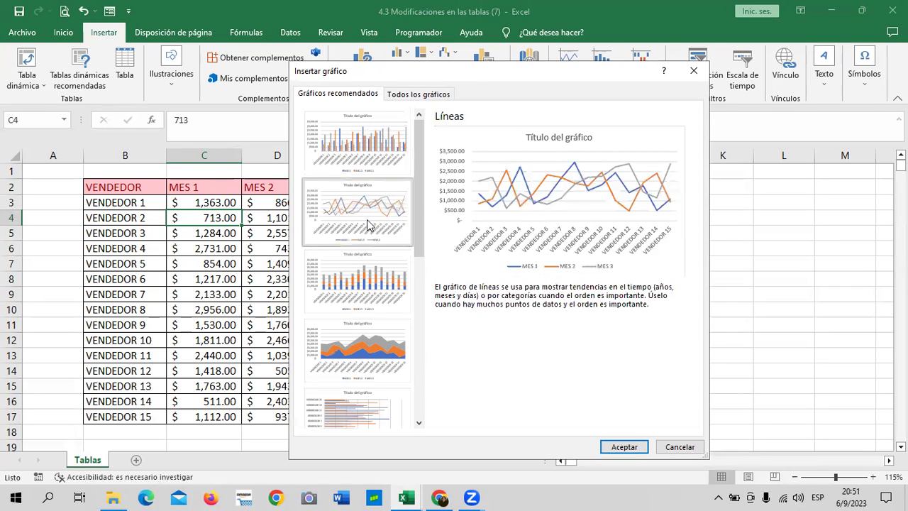
left_click(373, 282)
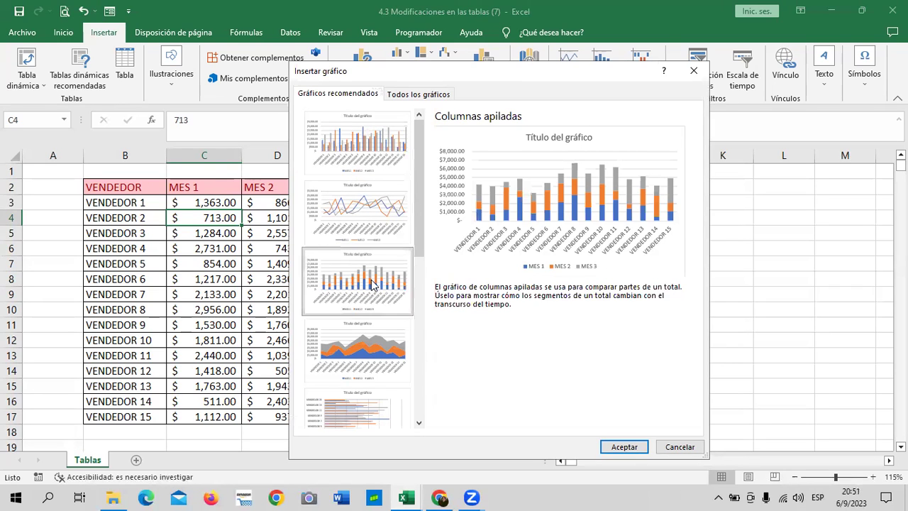
left_click(360, 354)
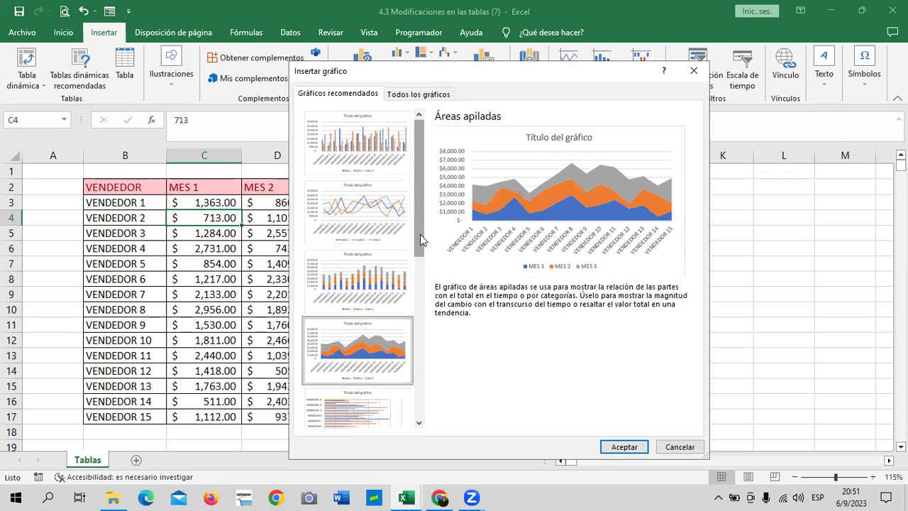
- Preview the clustered bar, stacked bar, scatter, bubble, 100% stacked column and Pareto suggestions
scroll(423, 245, "down", 3)
left_click(376, 218)
left_click(366, 263)
left_click(368, 358)
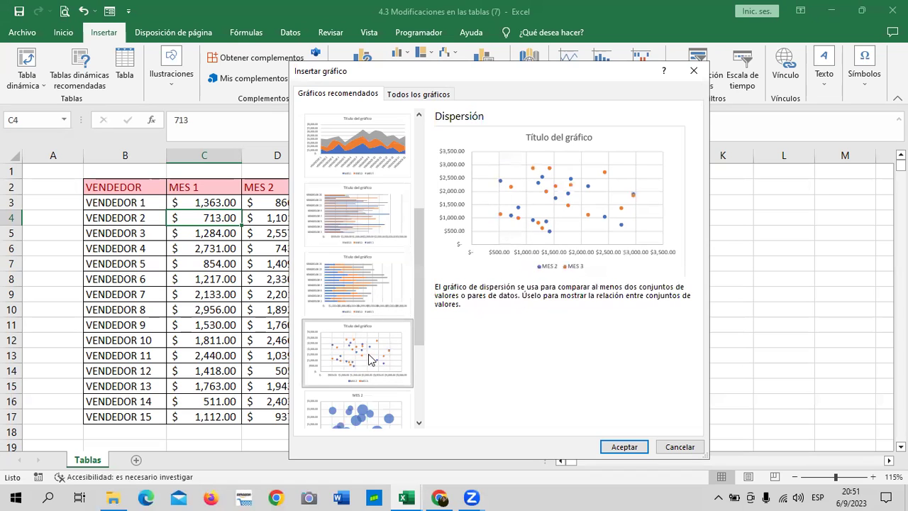
left_click_drag(418, 296, 419, 367)
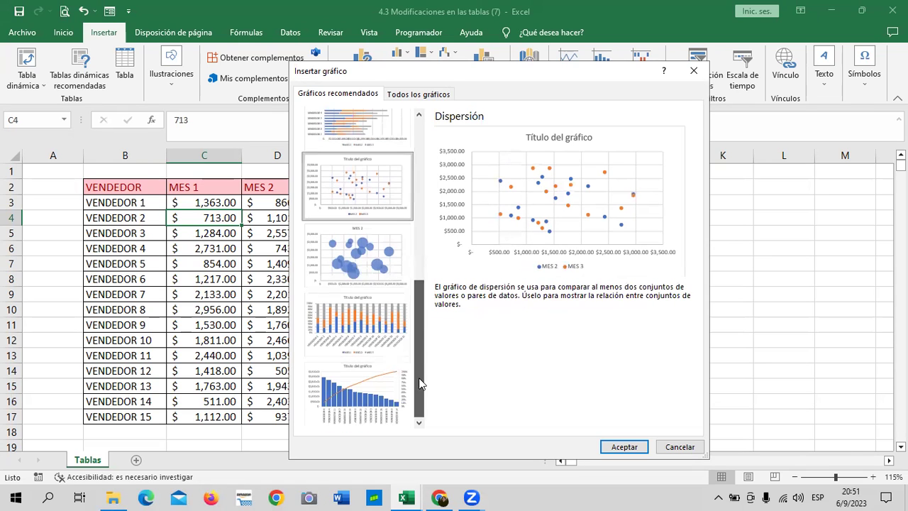
left_click(372, 274)
left_click(371, 310)
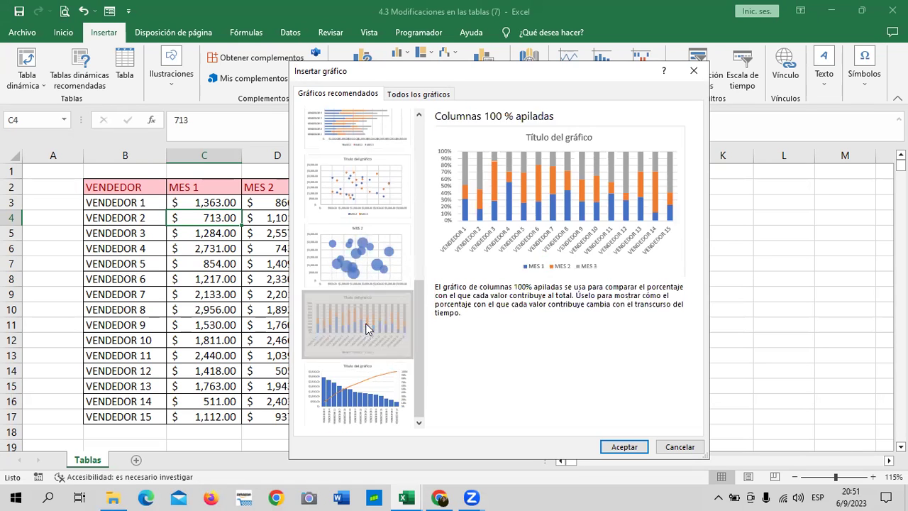
left_click(370, 398)
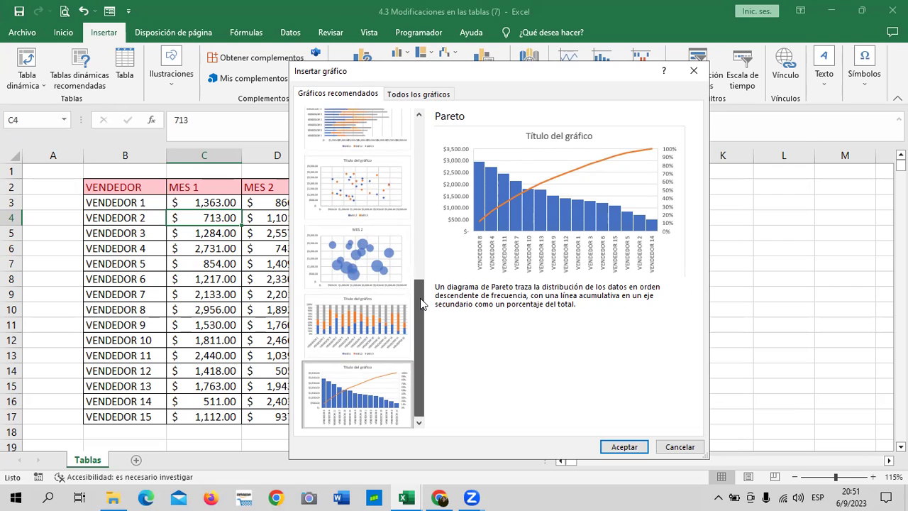
left_click_drag(420, 298, 430, 84)
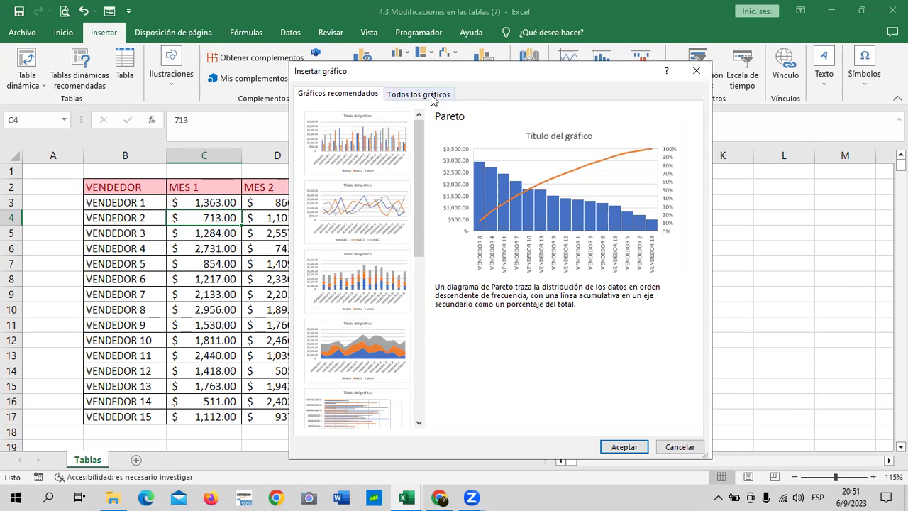
- In Todos los gráficos, preview each Columnas subtype including the 3D ones, then select Líneas
left_click(432, 97)
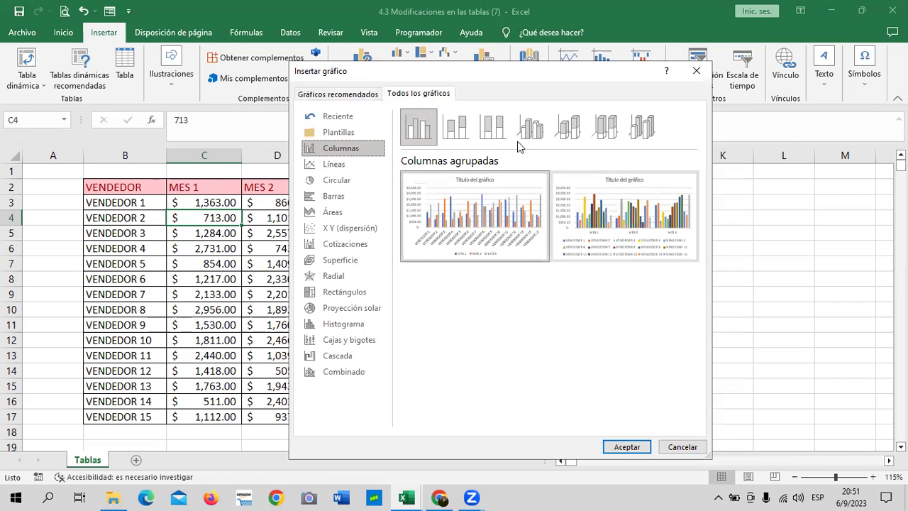
left_click(449, 131)
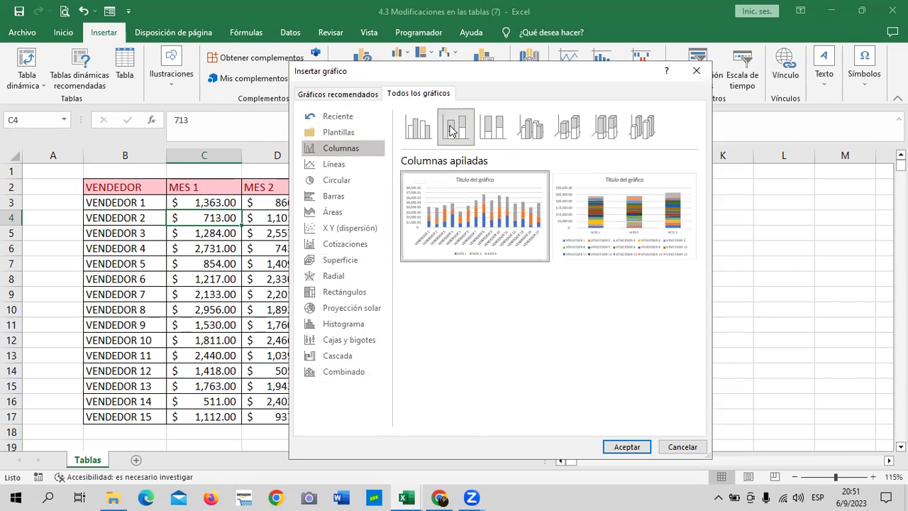
left_click(502, 132)
left_click(526, 131)
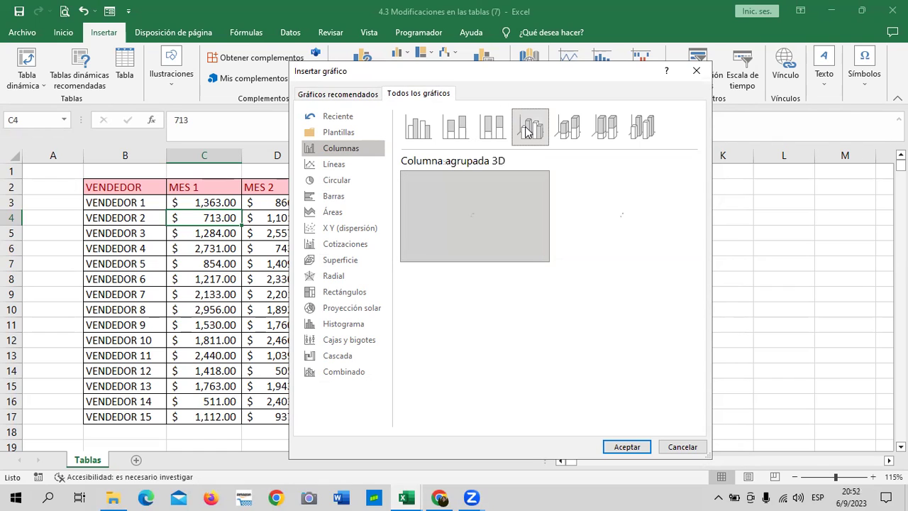
left_click(567, 131)
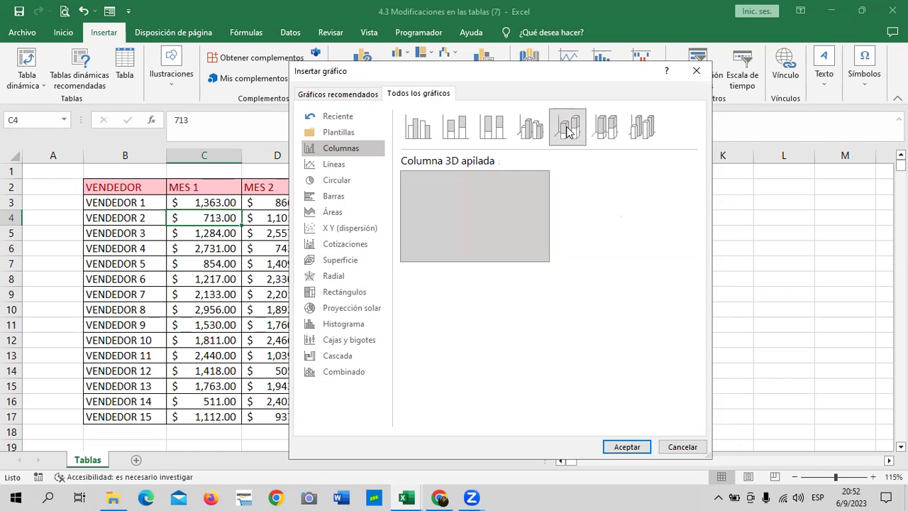
left_click(603, 131)
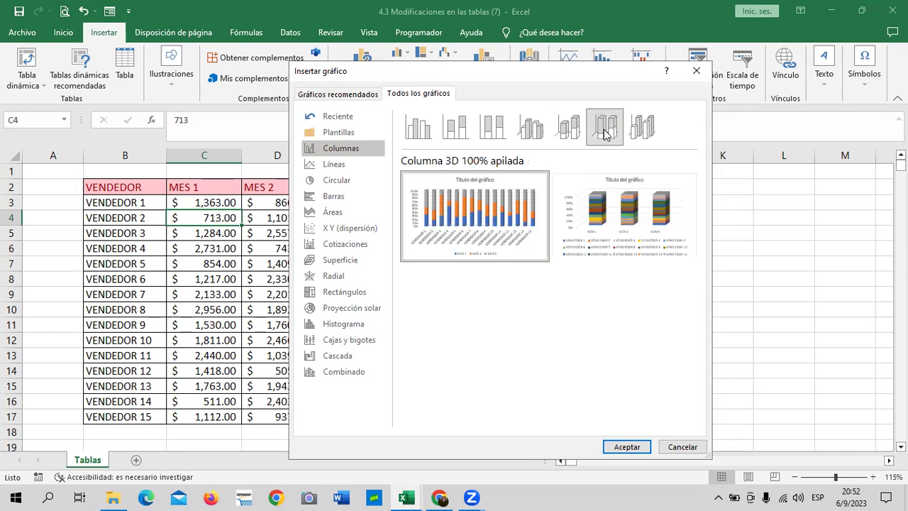
left_click(647, 131)
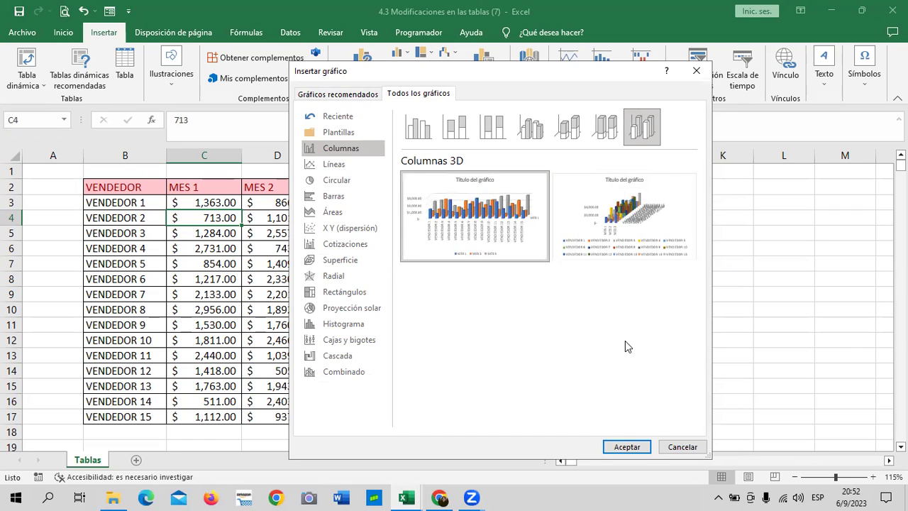
mouse_move(623, 215)
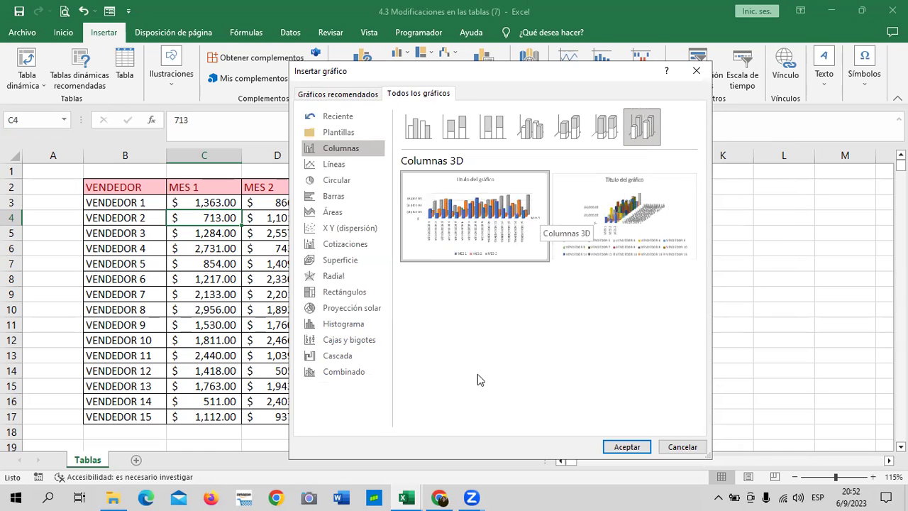
left_click(353, 169)
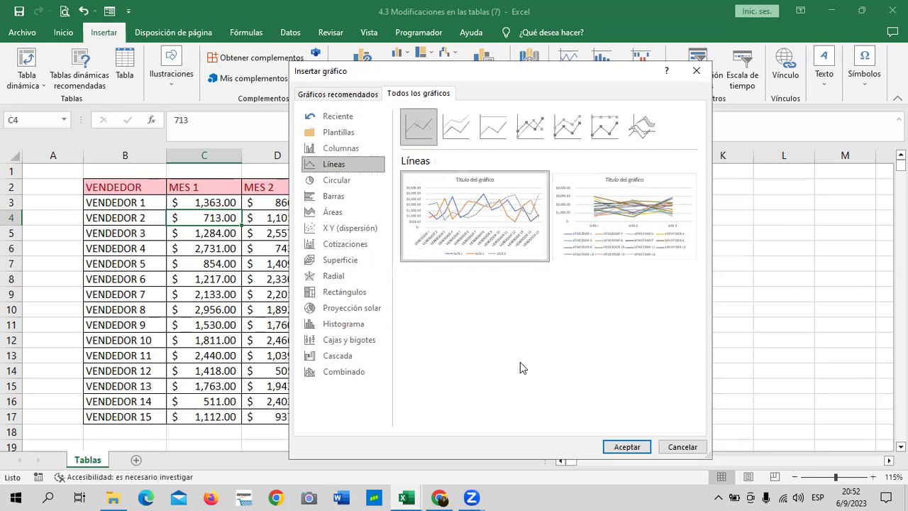
- Preview each Líneas subtype from stacked through 3D lines, then switch to Circular
left_click(461, 133)
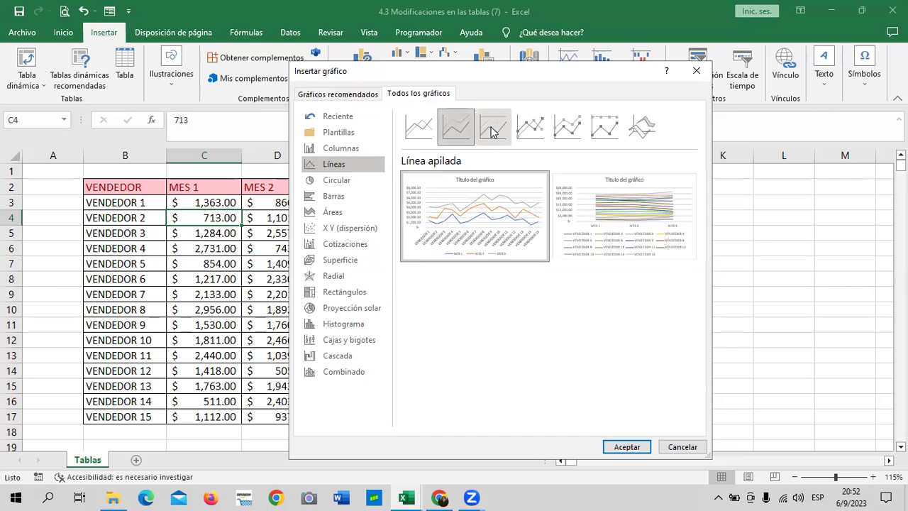
left_click(493, 129)
left_click(530, 126)
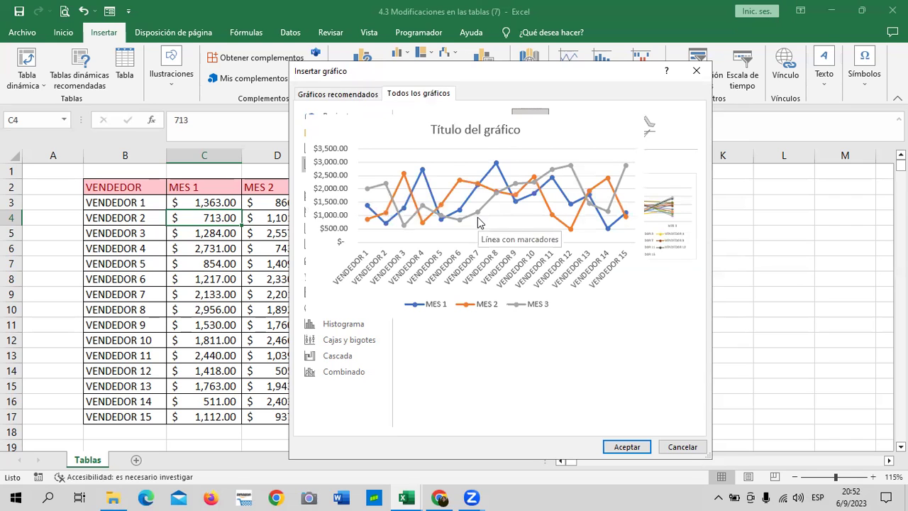
mouse_move(474, 217)
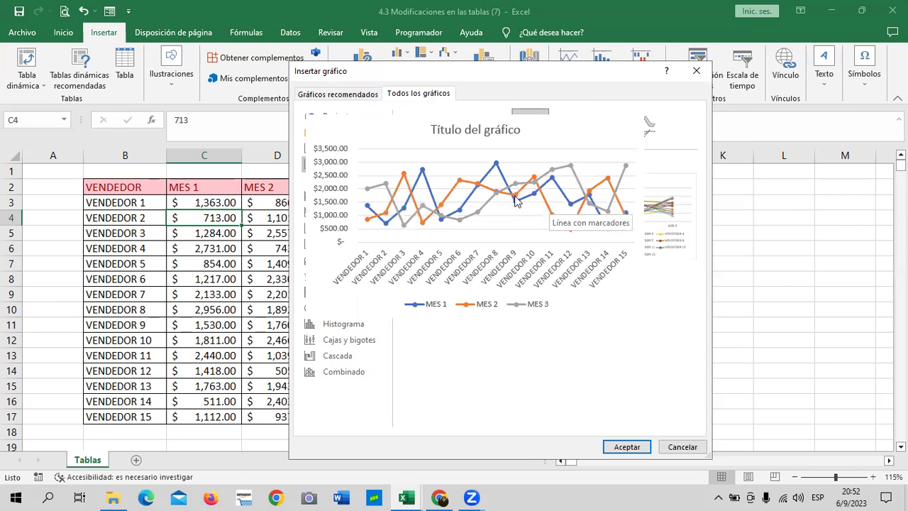
left_click(567, 129)
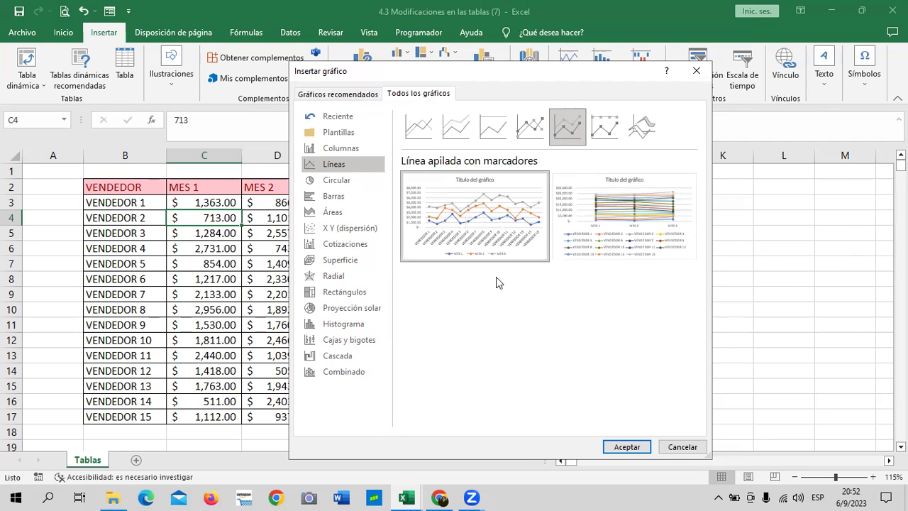
left_click(568, 126)
left_click(604, 126)
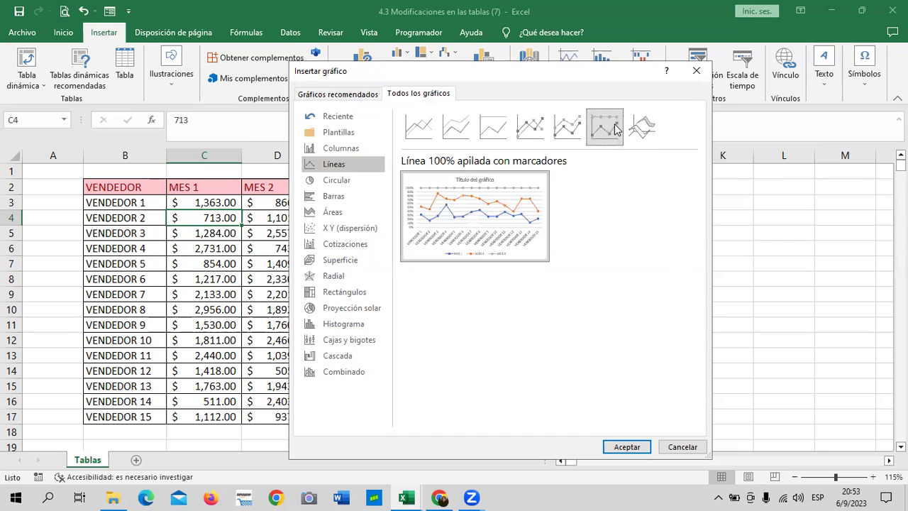
left_click(642, 133)
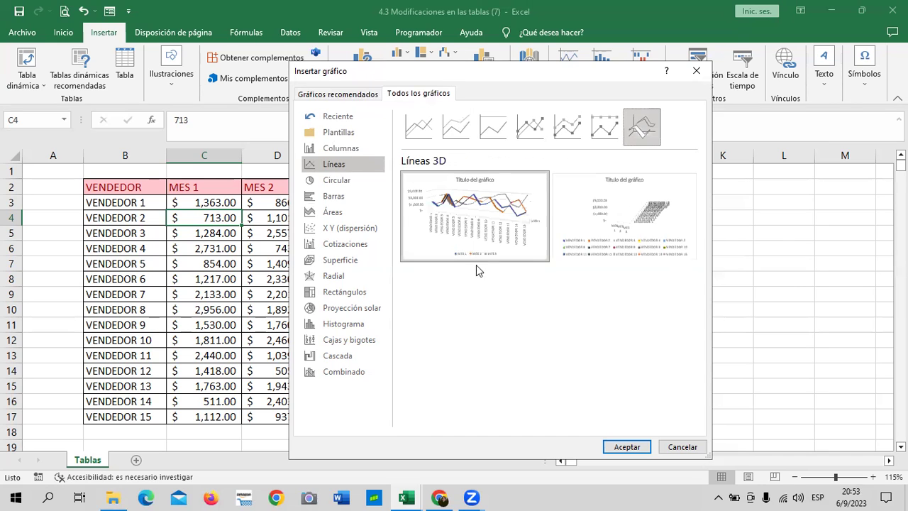
left_click(351, 180)
mouse_move(474, 213)
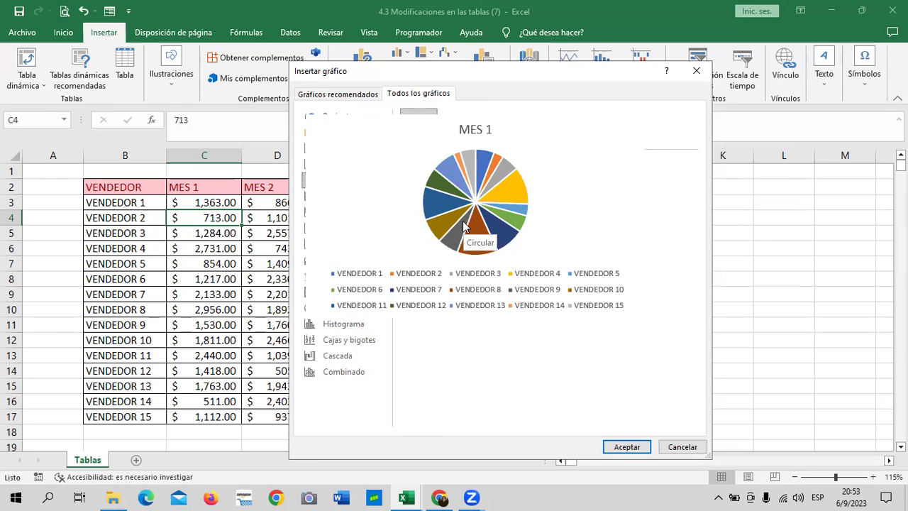
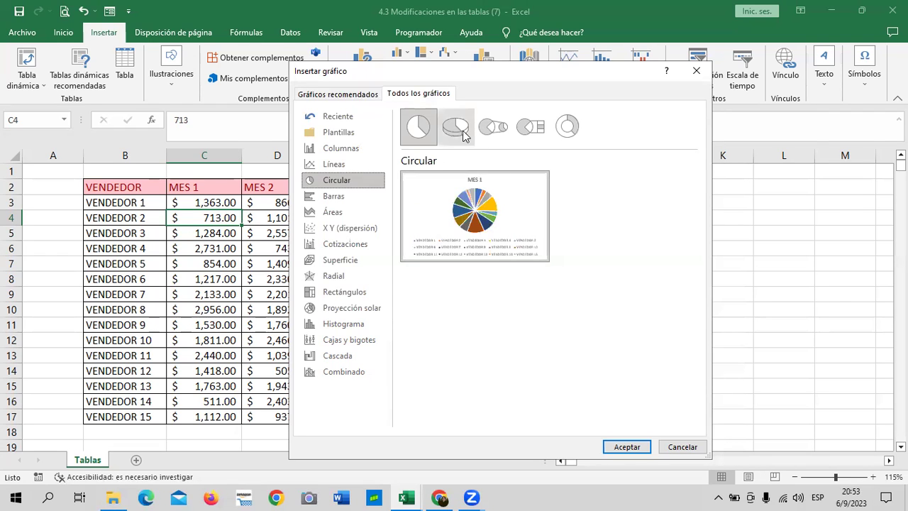
- Preview the 3D pie, pie-of-pie, bar-of-pie and doughnut styles, then the 3D bar variants
left_click(456, 127)
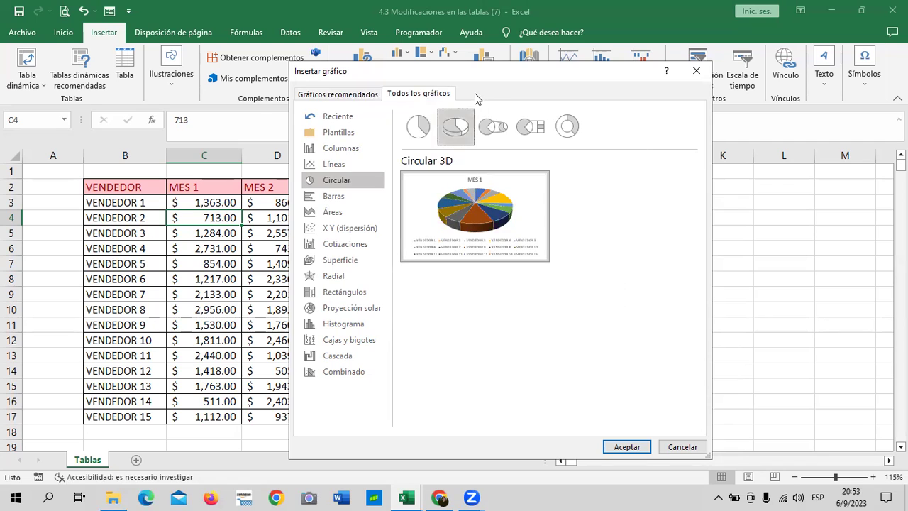
left_click(500, 130)
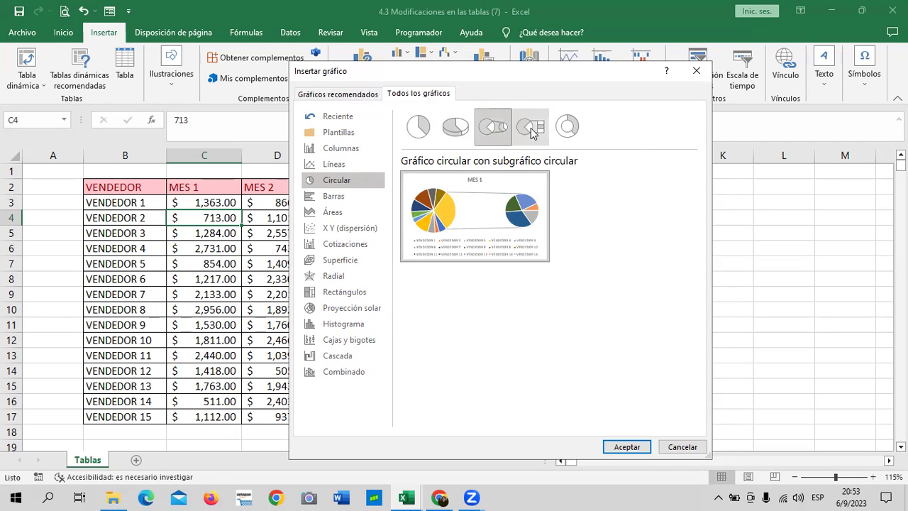
left_click(527, 128)
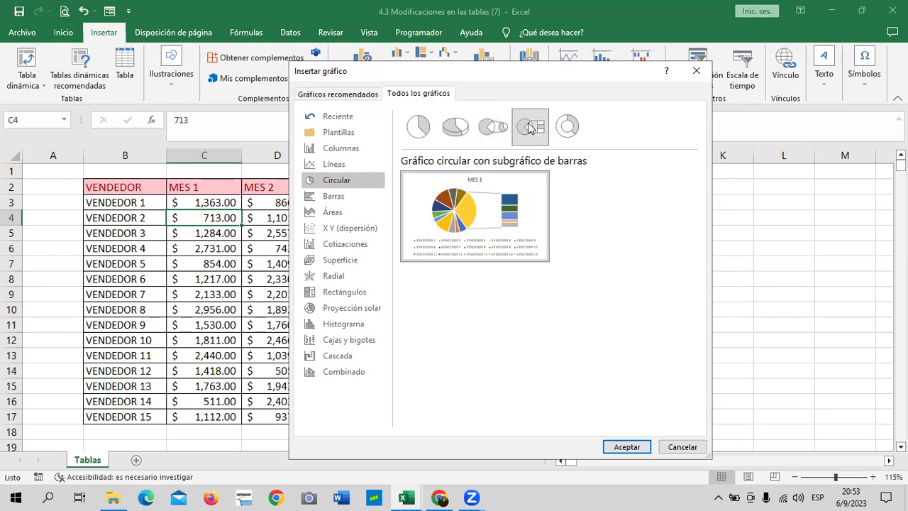
left_click(567, 127)
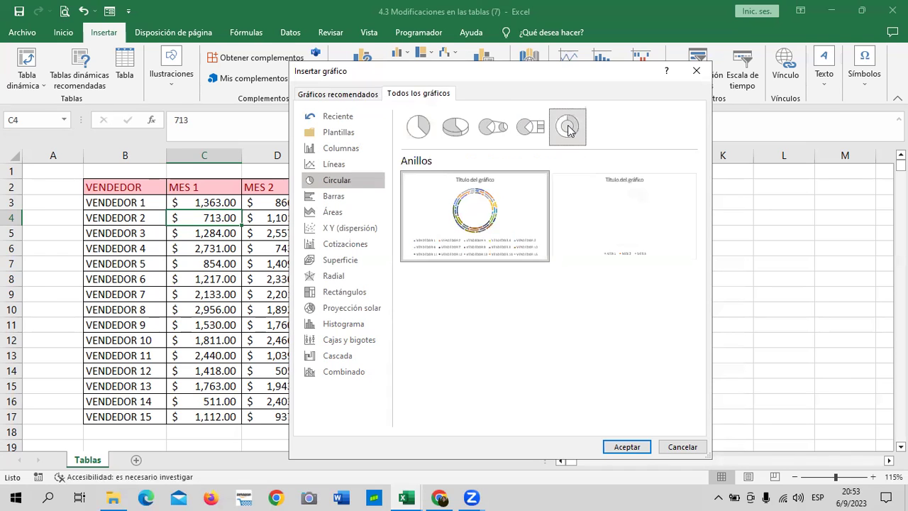
left_click(368, 200)
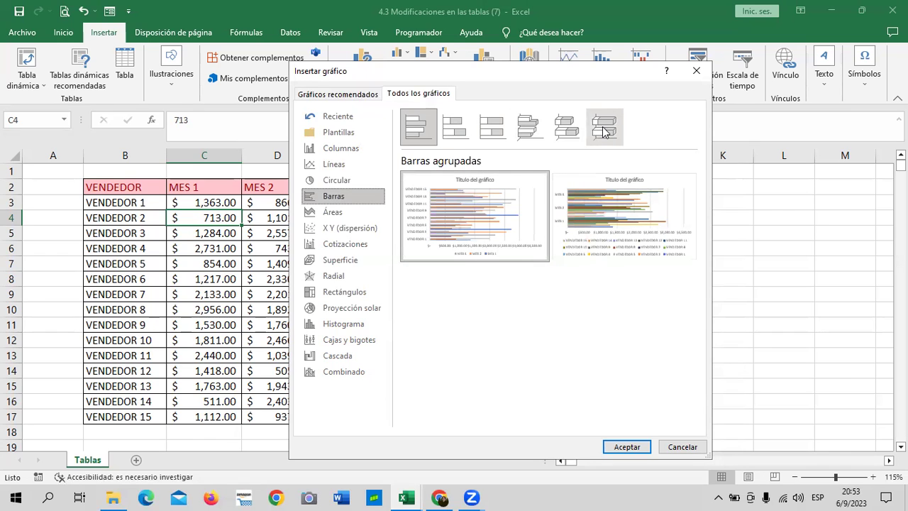
left_click(604, 133)
left_click(565, 132)
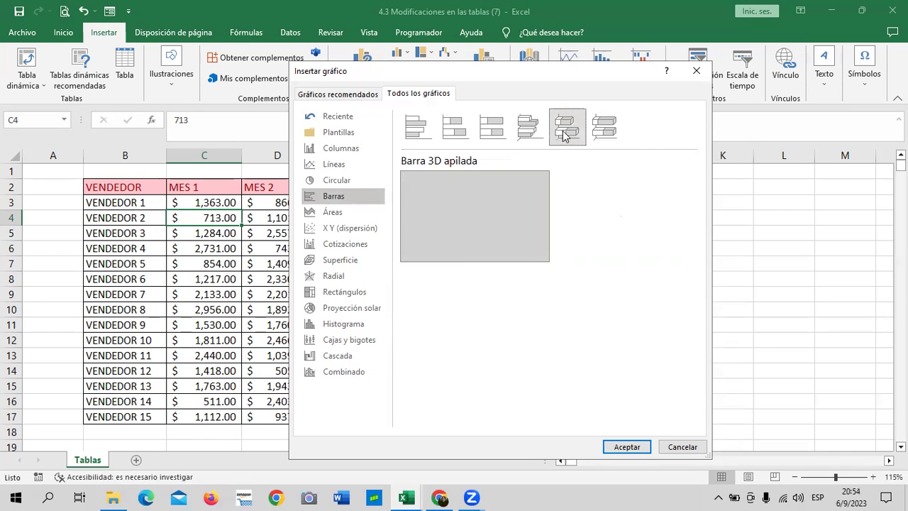
left_click(528, 131)
- Preview the stacked and 3D area styles, then the bubble and scatter-line styles
left_click(343, 212)
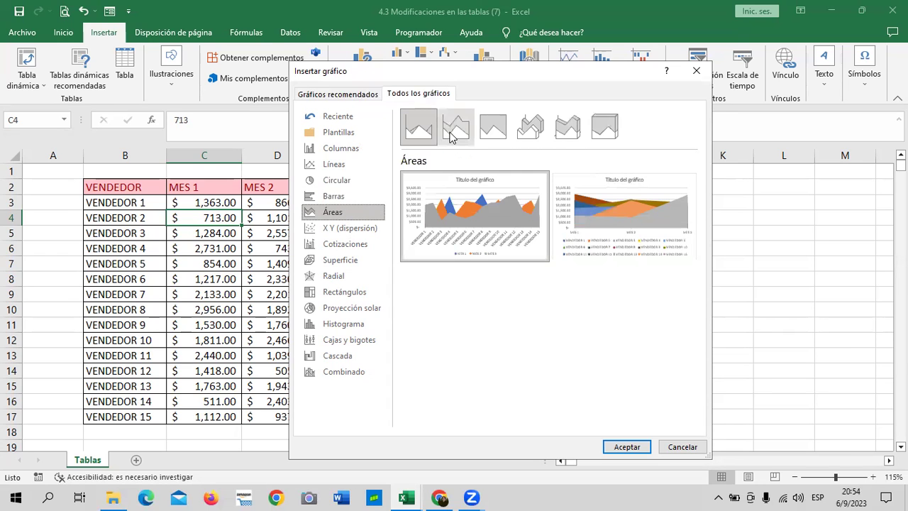
left_click(605, 126)
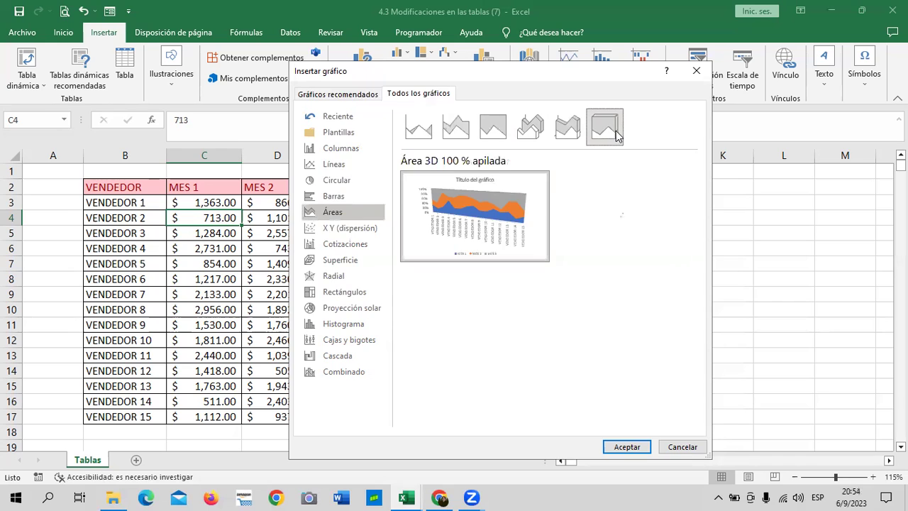
left_click(567, 127)
left_click(495, 127)
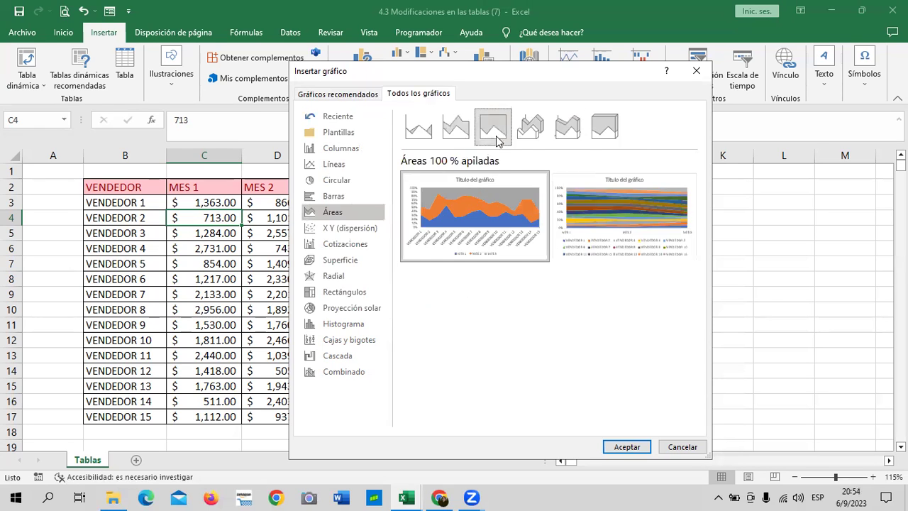
left_click(455, 126)
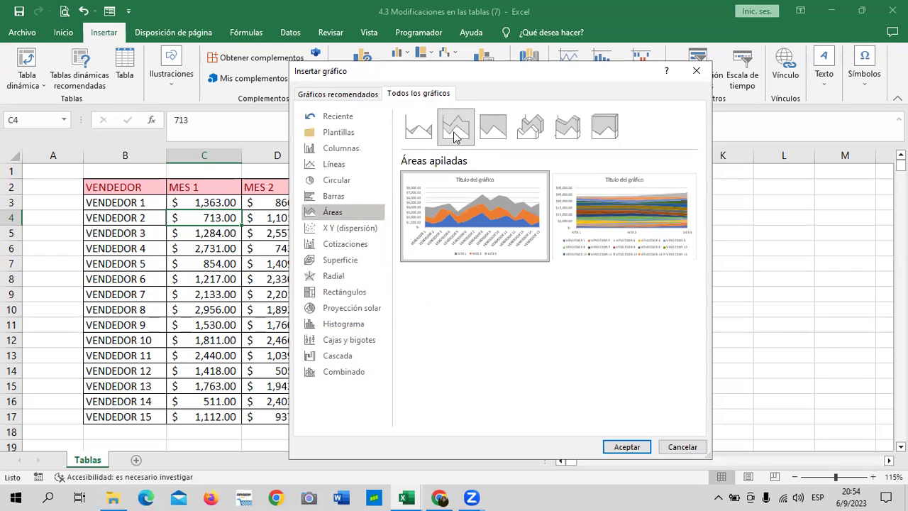
left_click(341, 227)
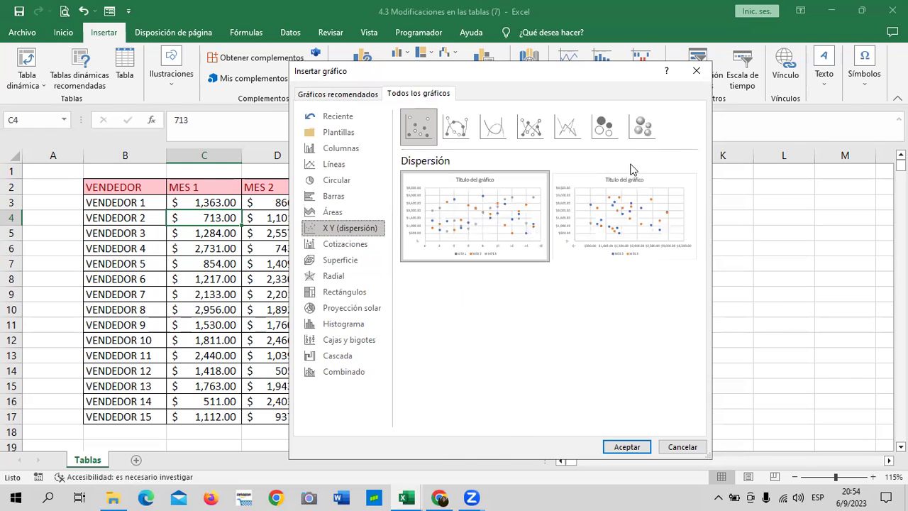
left_click(634, 132)
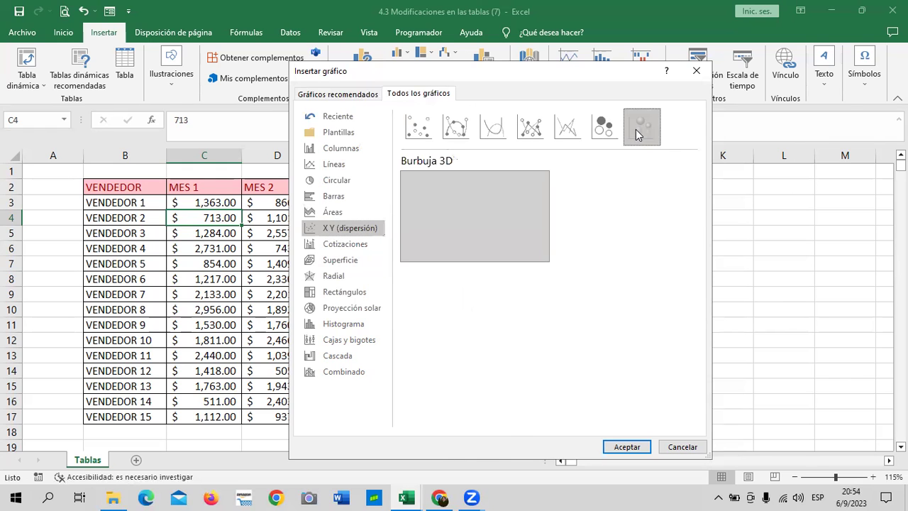
left_click(599, 133)
left_click(572, 130)
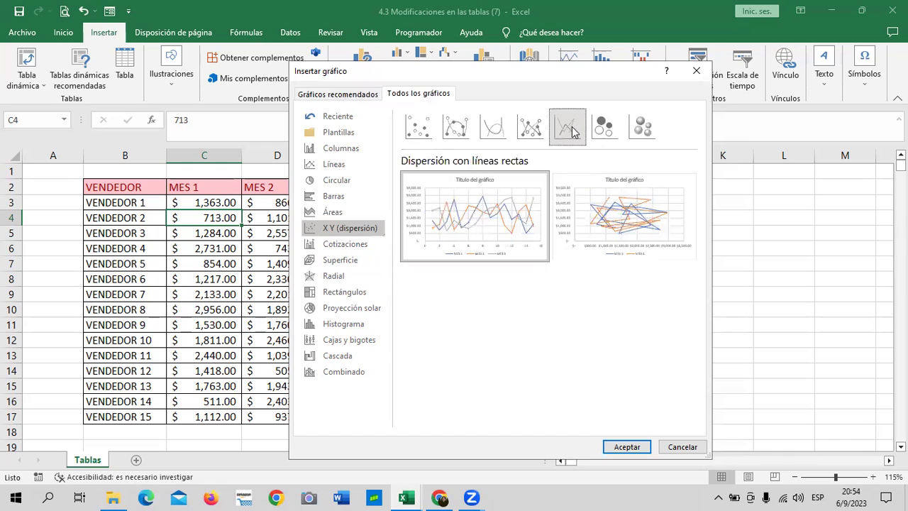
left_click(532, 129)
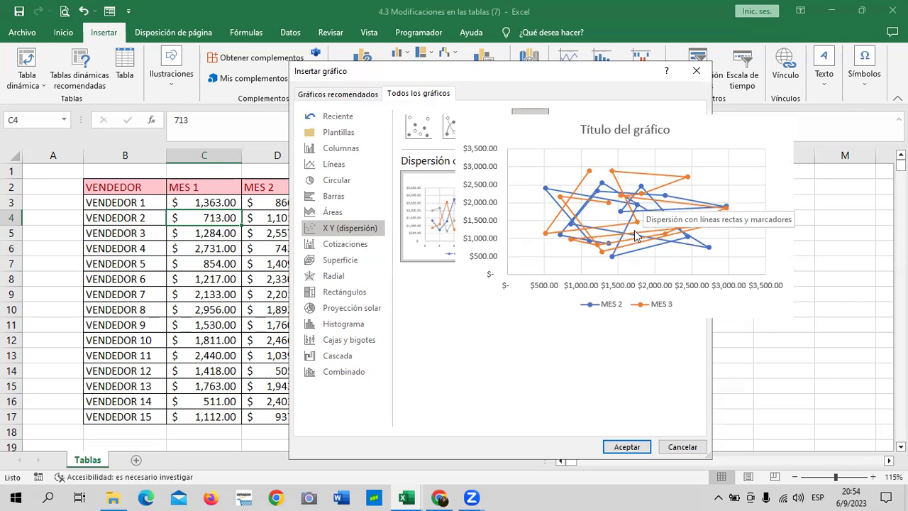
- Browse the Stock, Treemap, Histogram, Box and Whisker, Waterfall and Combo chart types
left_click(358, 243)
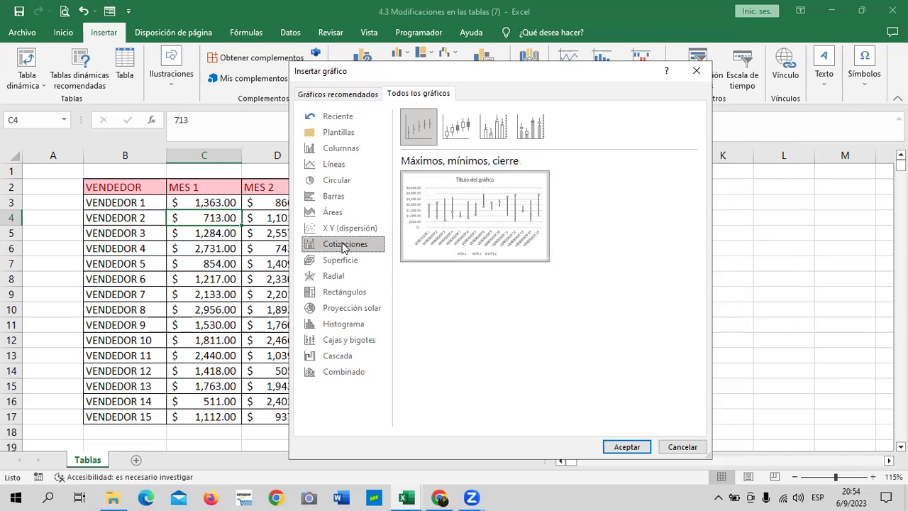
left_click(333, 291)
left_click(337, 324)
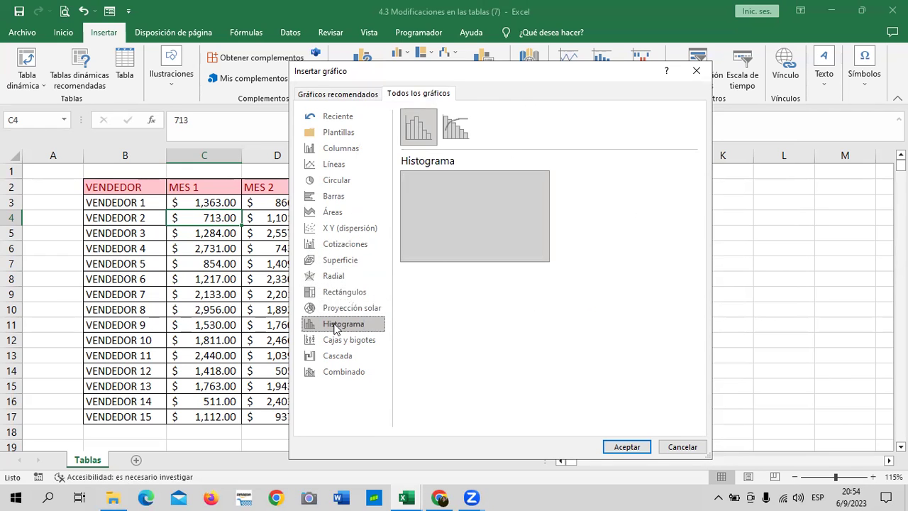
left_click(349, 340)
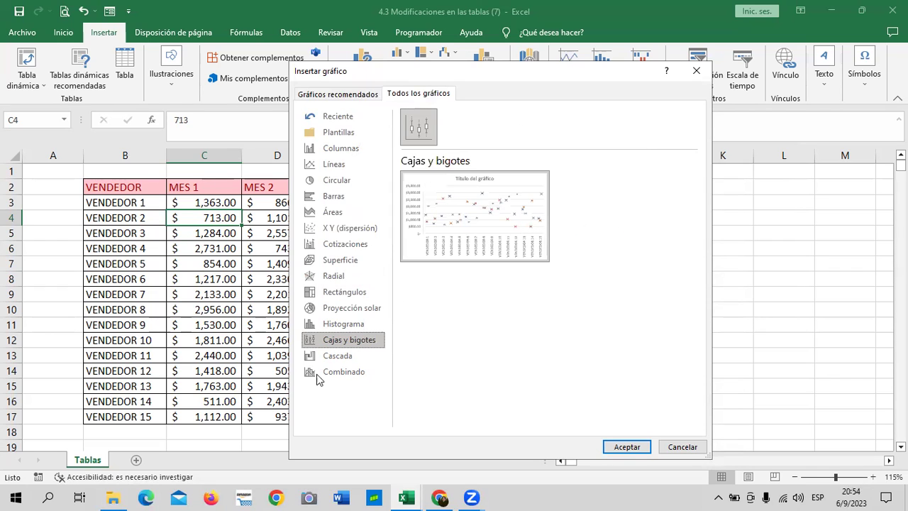
left_click(347, 355)
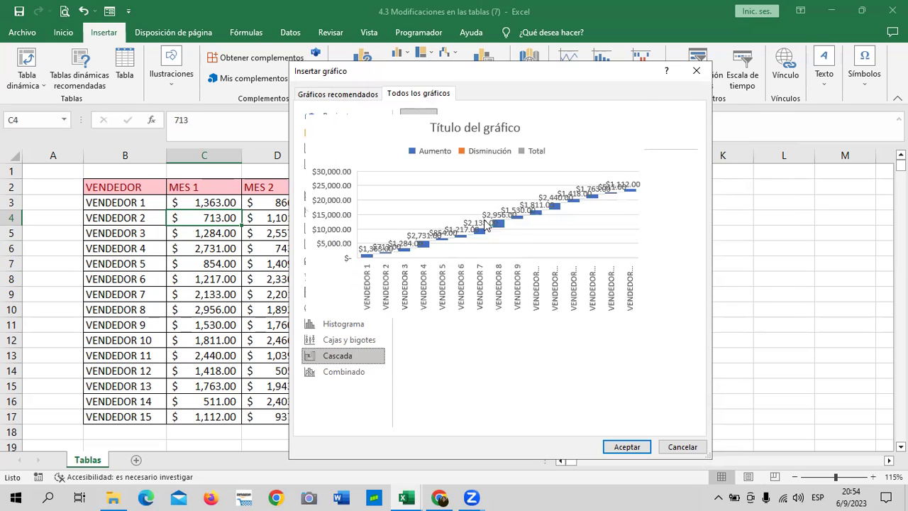
left_click(348, 371)
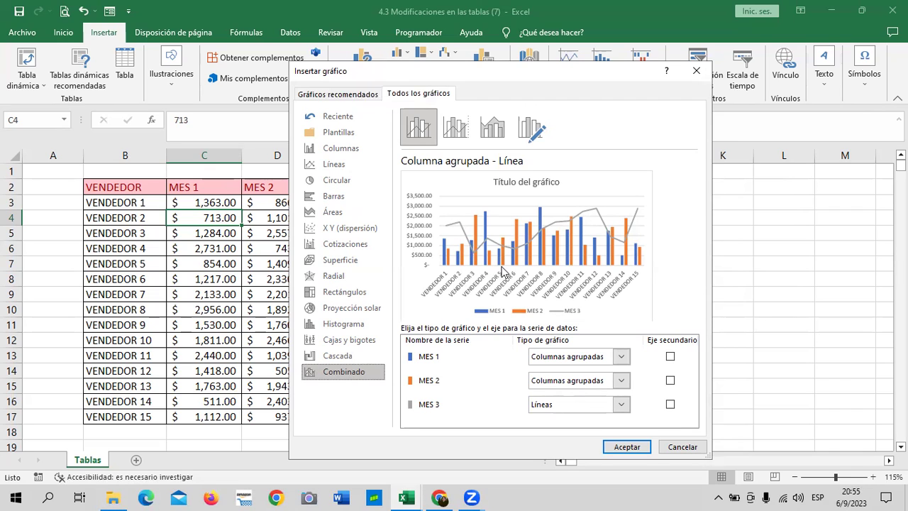
- Preview the four Combo subtypes, including clustered columns with a line
left_click(538, 129)
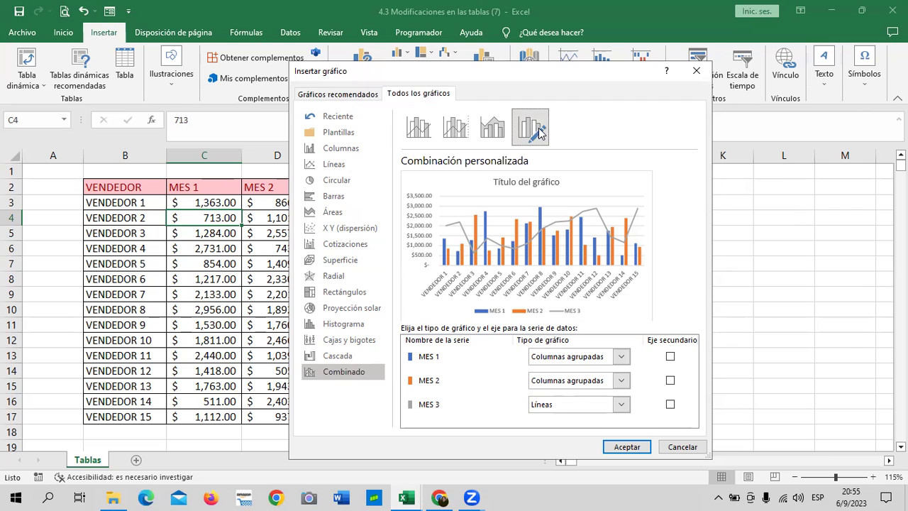
left_click(504, 131)
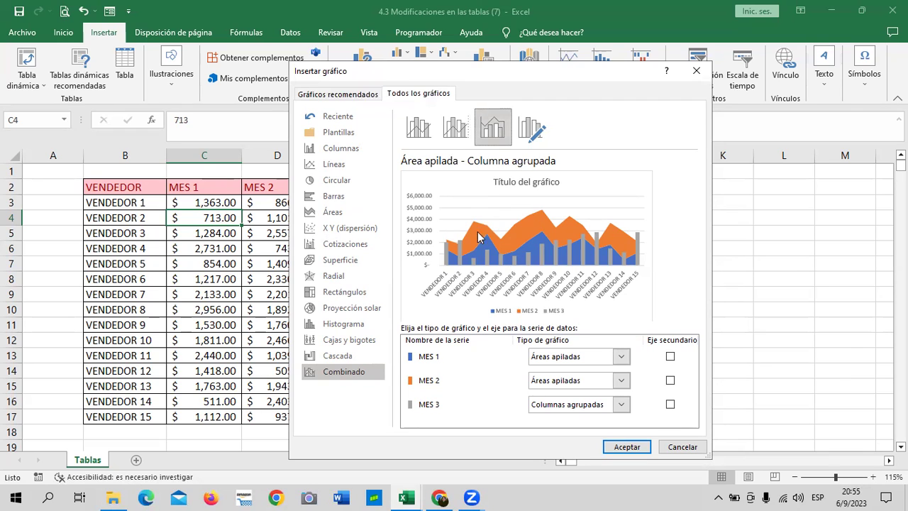
left_click(461, 129)
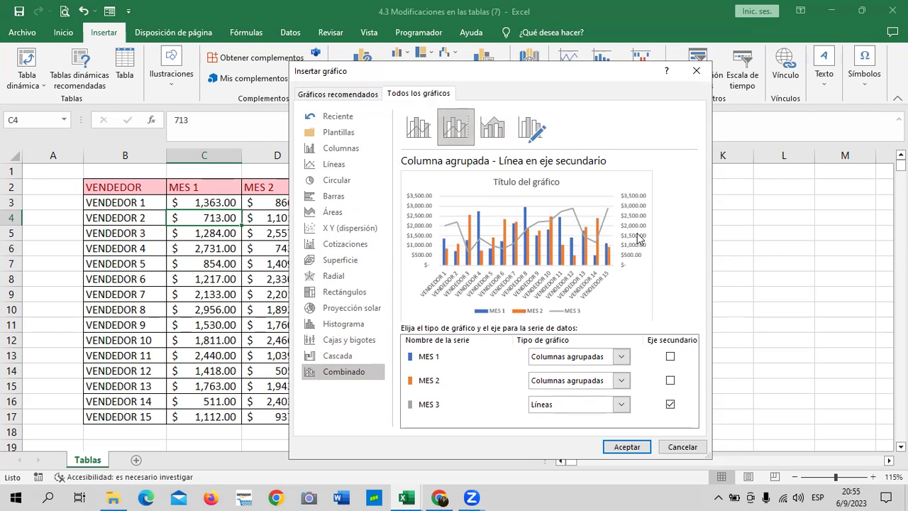
left_click(418, 127)
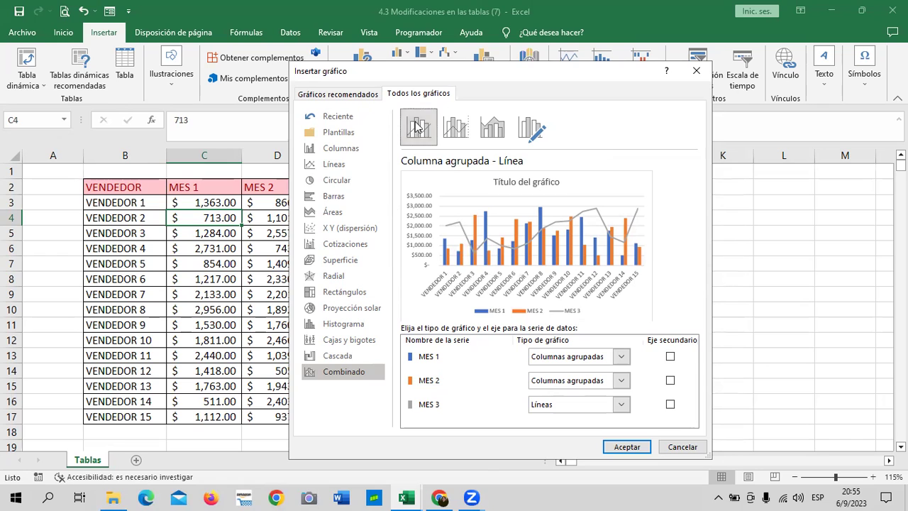
- Insert a 3-D Column chart of the MES 1–3 vendor sales onto the Tablas sheet
left_click(357, 149)
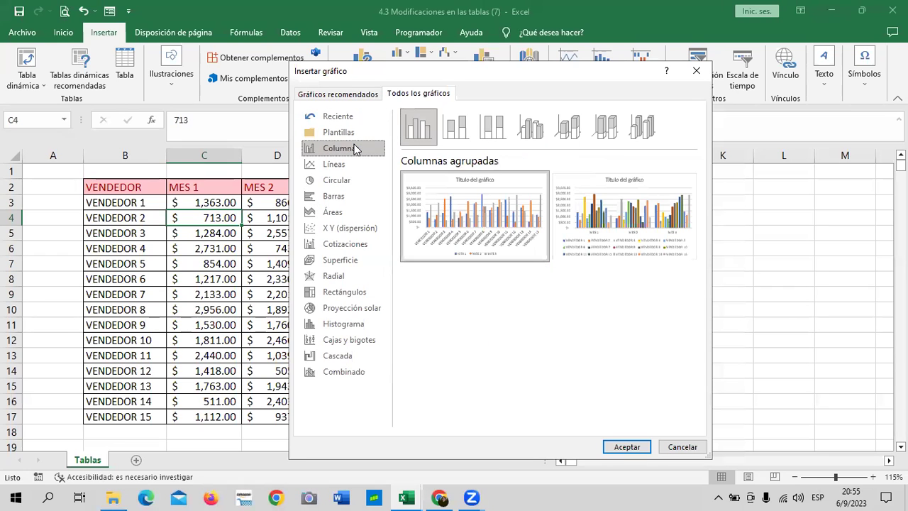
left_click(652, 127)
mouse_move(473, 216)
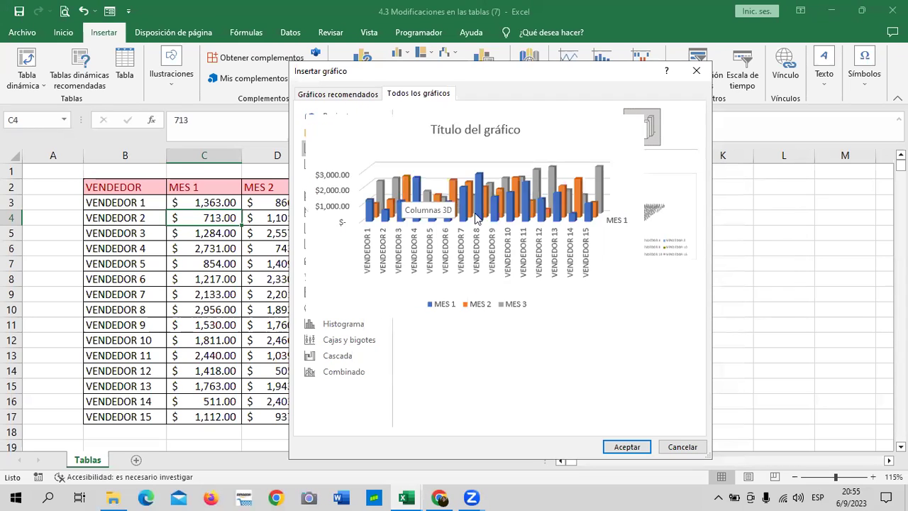
left_click(614, 446)
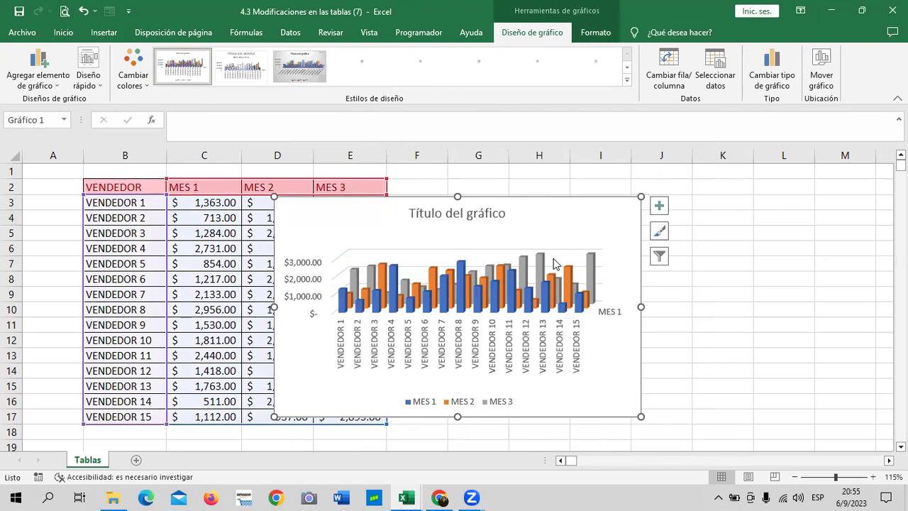
- Move the chart right beside the table and drag its corner to enlarge it
left_click_drag(536, 214, 703, 191)
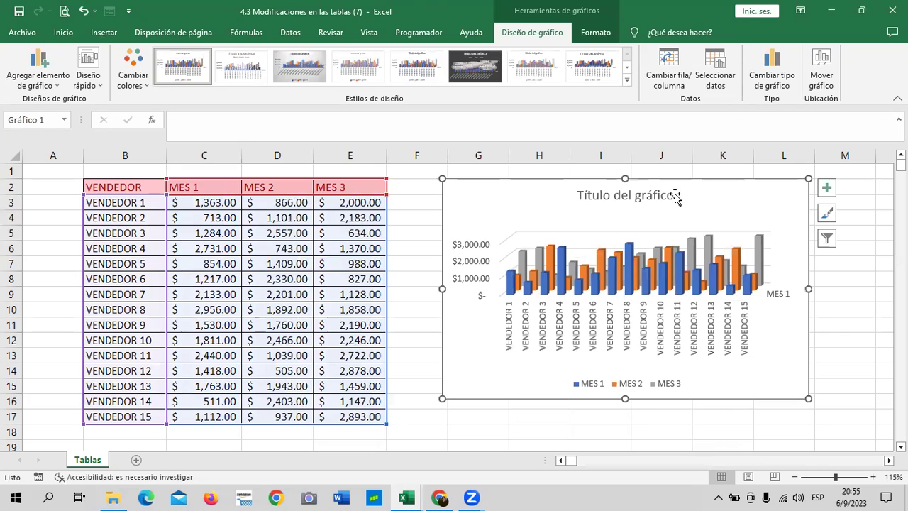
left_click_drag(809, 398, 839, 421)
left_click(889, 459)
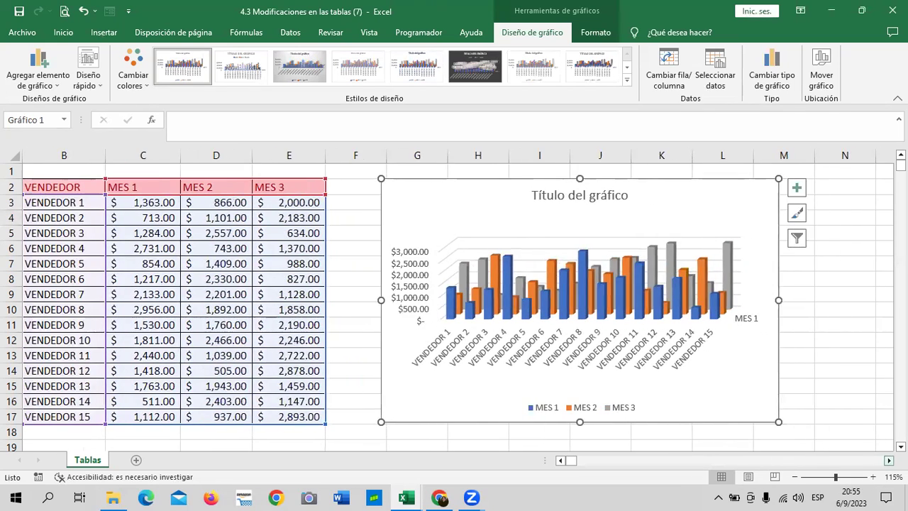
left_click(889, 460)
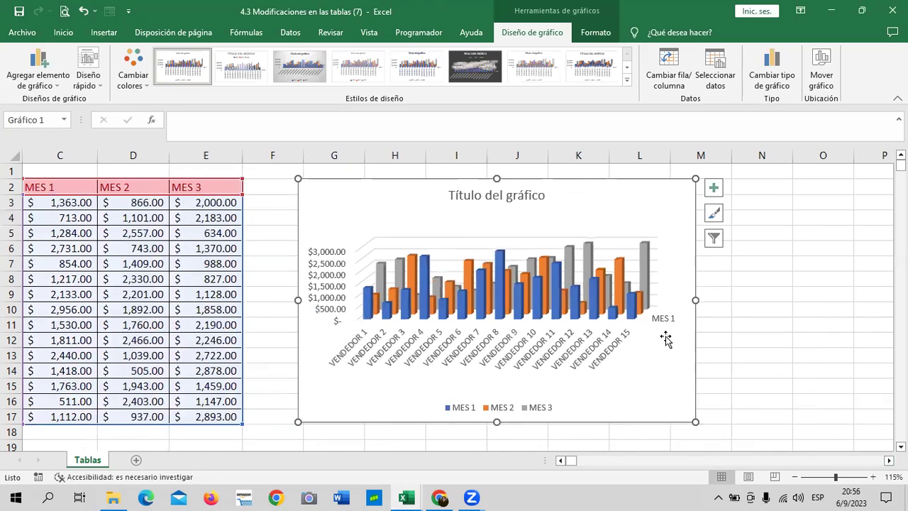
left_click_drag(696, 422, 715, 439)
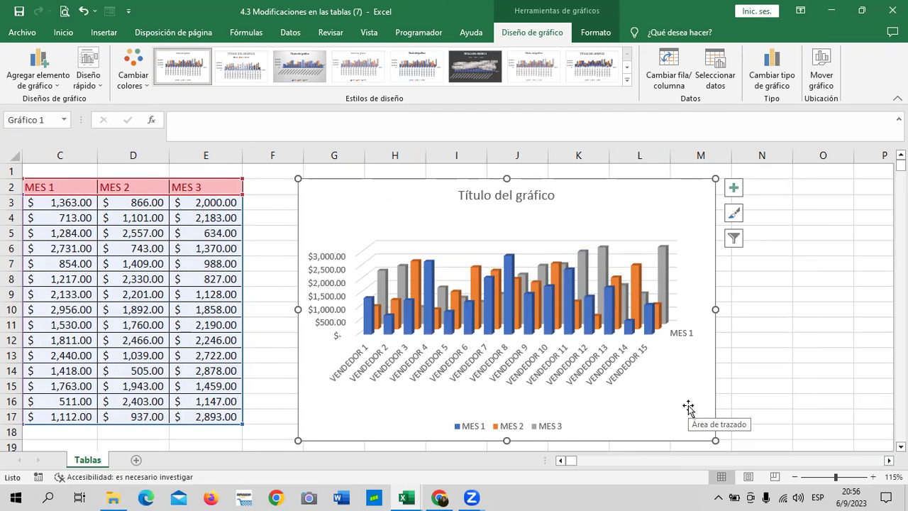
- Select the legend, the 'Título del gráfico' title, the vendor axis and the value axis in turn
left_click(459, 429)
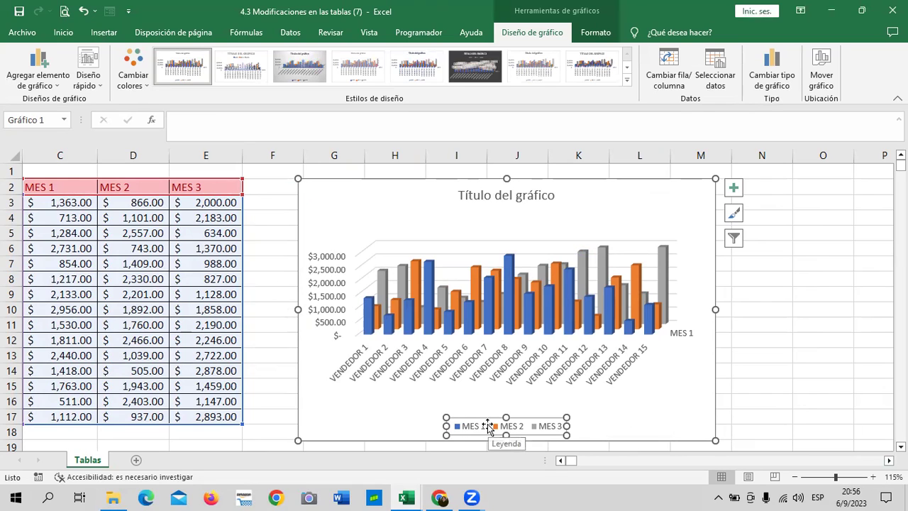
left_click(505, 199)
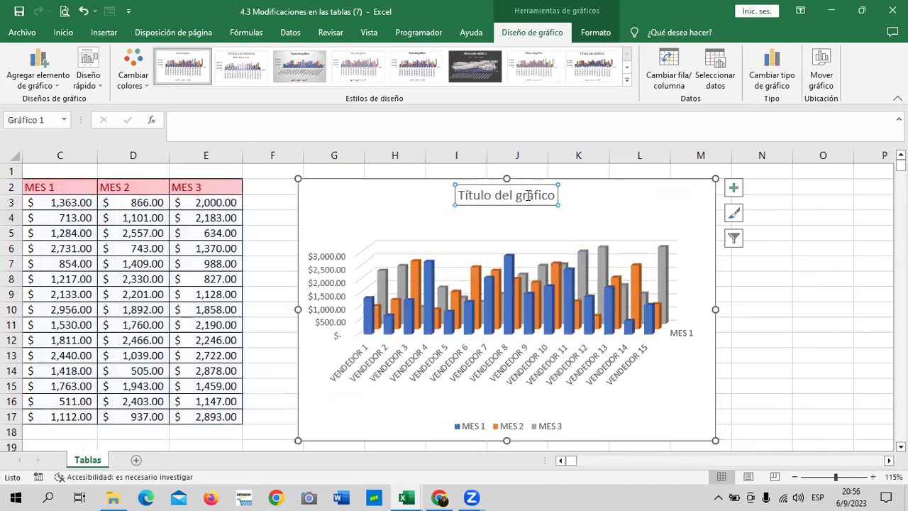
left_click(484, 357)
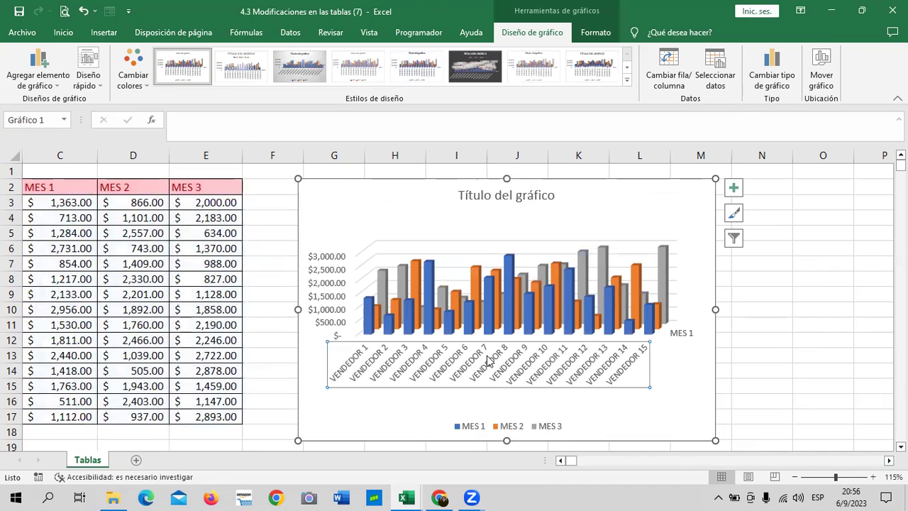
left_click(323, 269)
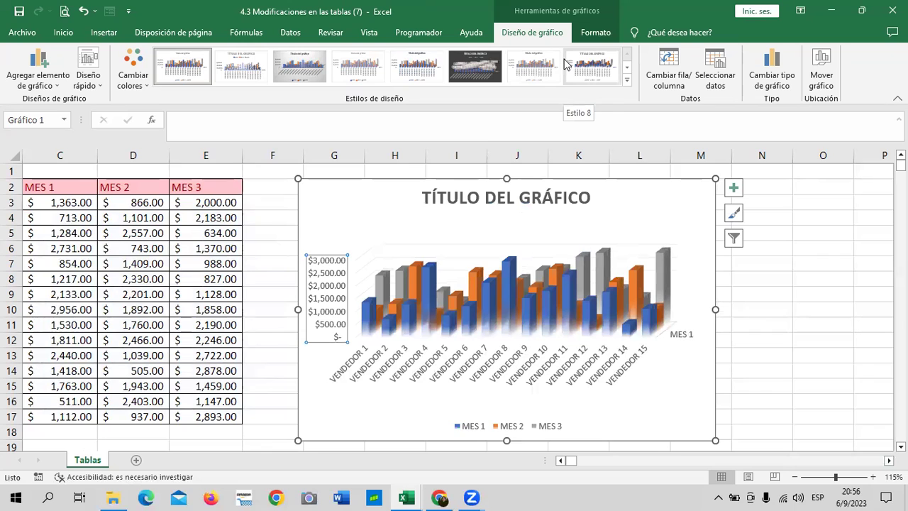
- Apply the black shape style to the chart area, giving white title, axis and legend text
left_click(600, 33)
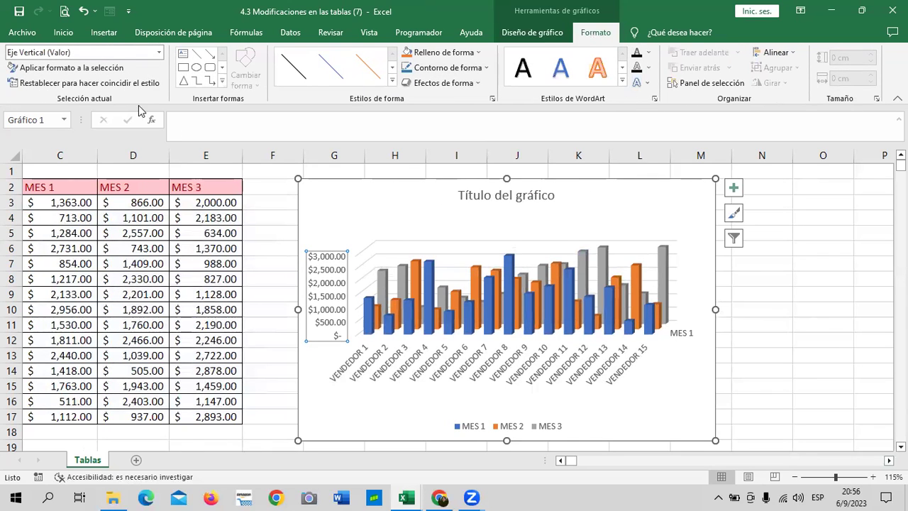
left_click(618, 211)
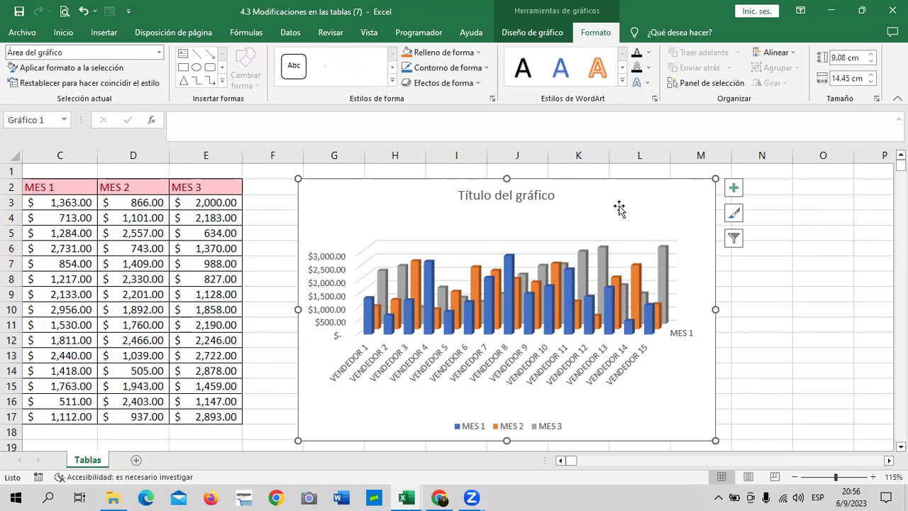
left_click(392, 83)
left_click(293, 134)
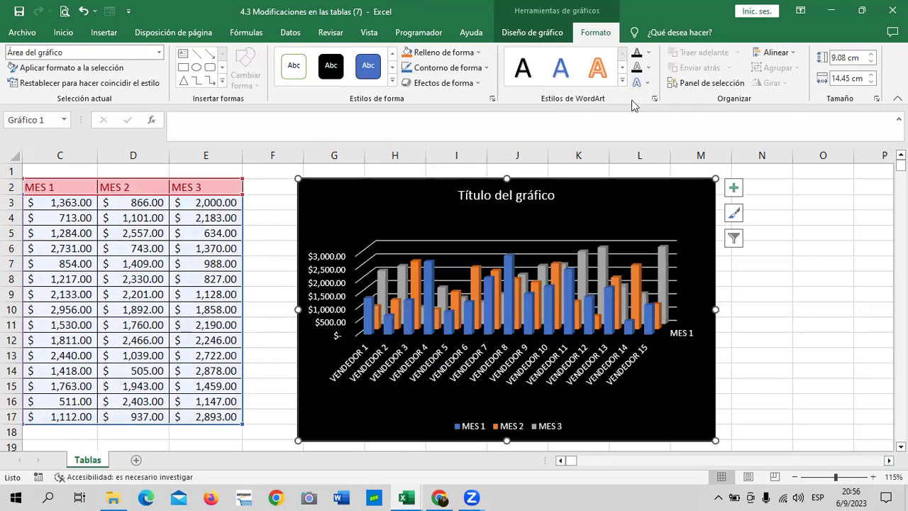
left_click(547, 35)
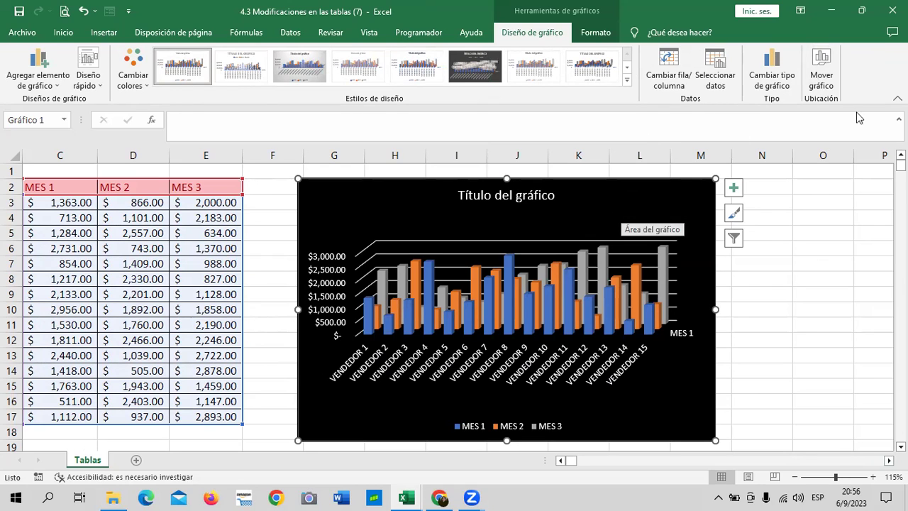
- Move the chart onto a new chart sheet named Gráfico1
left_click(824, 75)
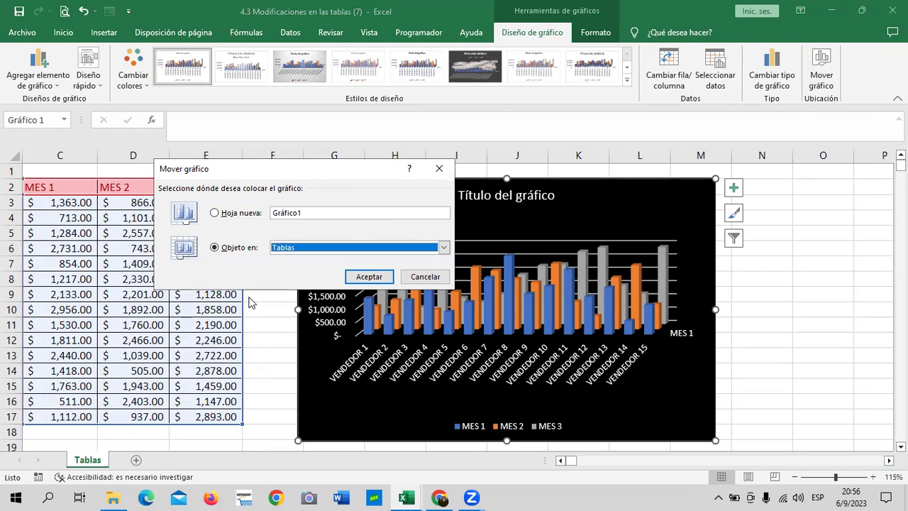
left_click(243, 214)
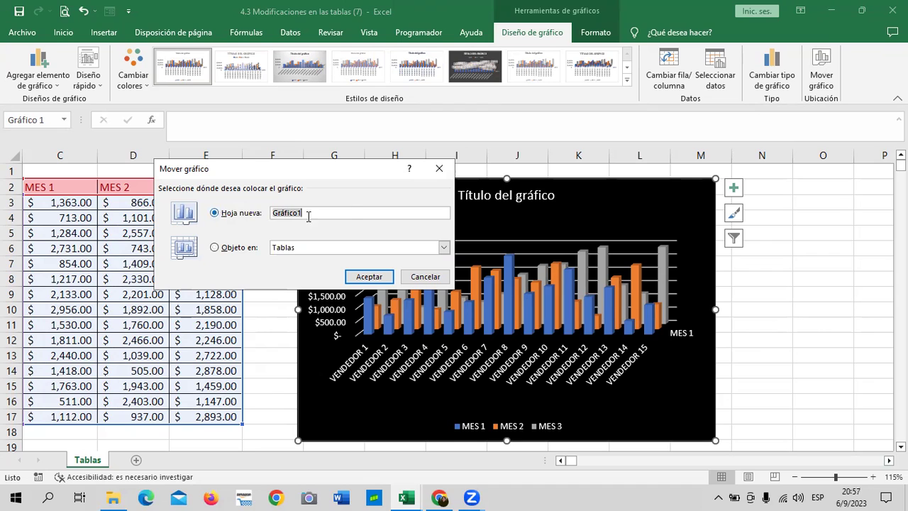
left_click(343, 216)
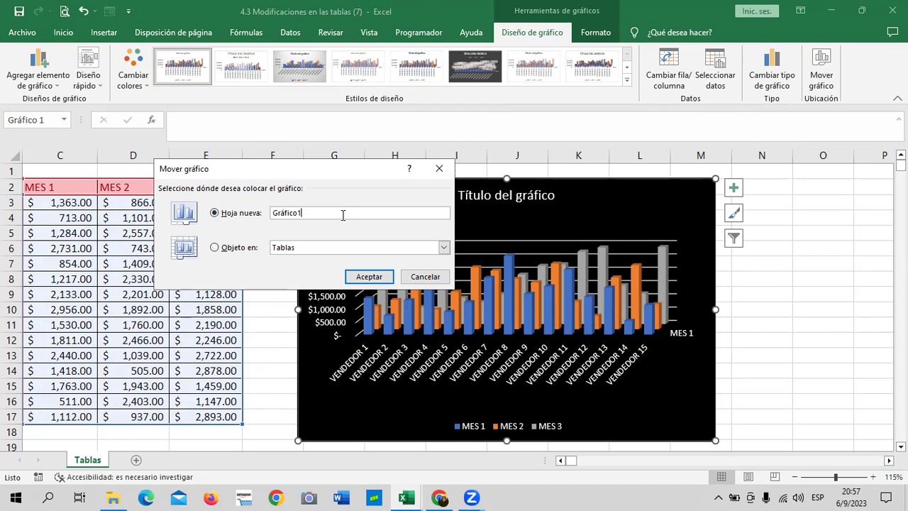
left_click(369, 277)
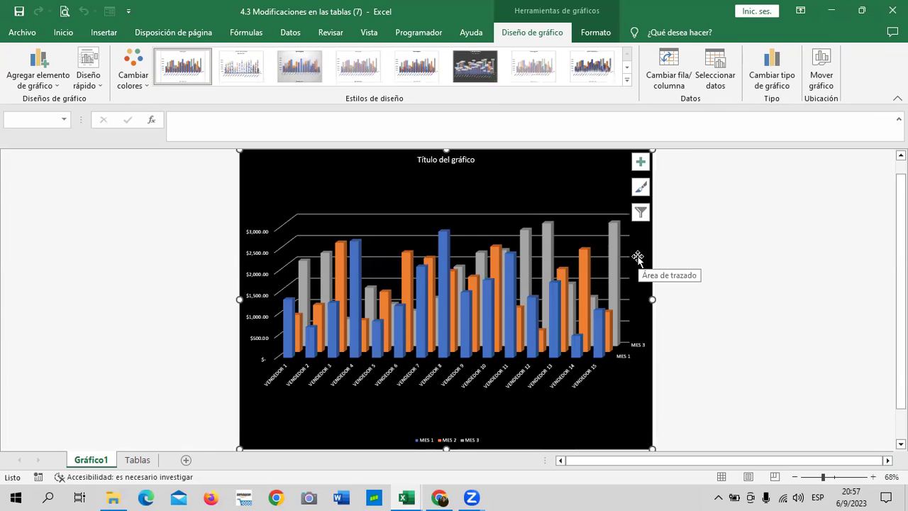
left_click(67, 200)
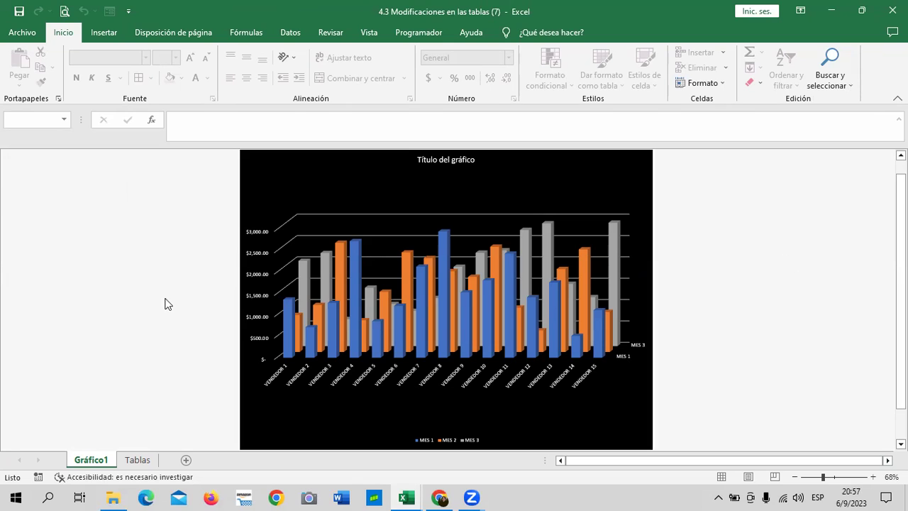
left_click(596, 198)
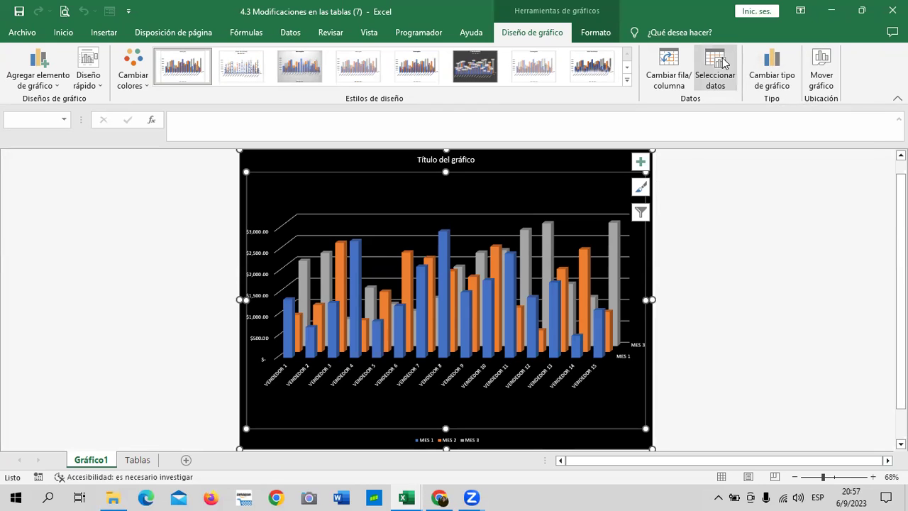
left_click(671, 65)
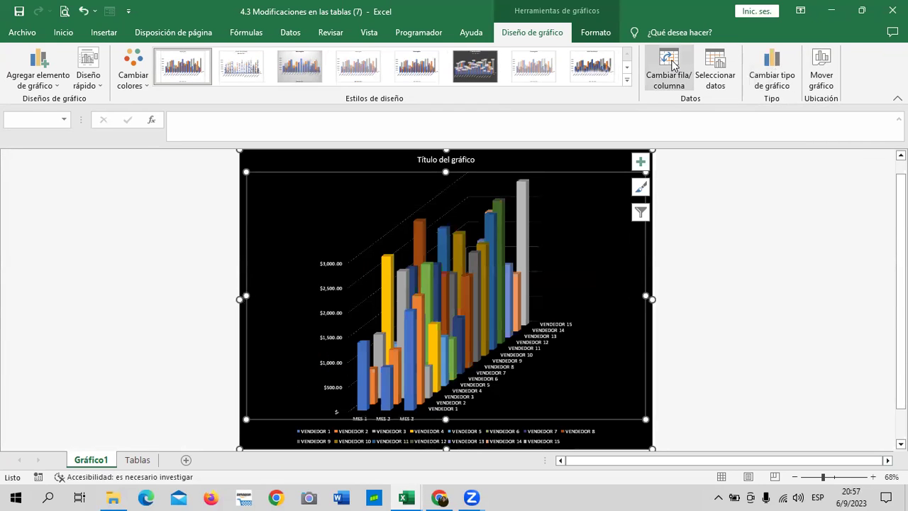
left_click(671, 65)
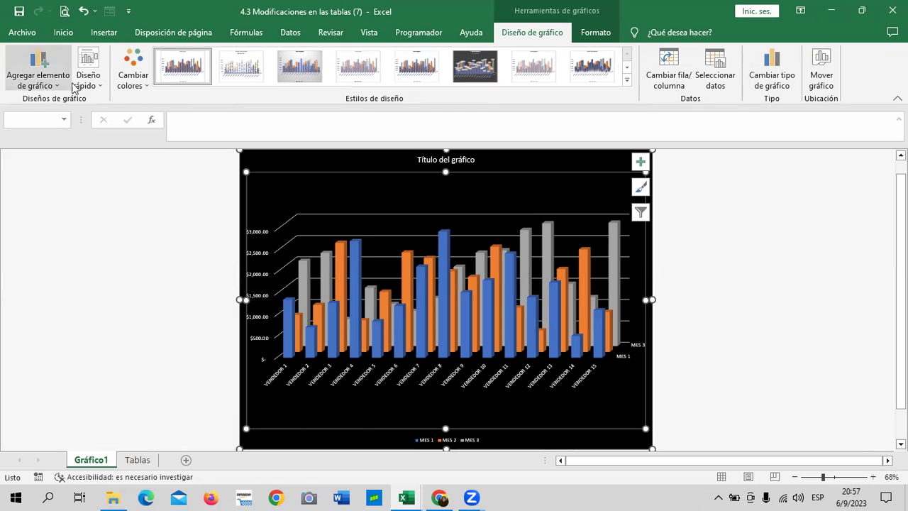
- Glance at the Quick Layout presets without choosing one, then show the Chart Elements list
left_click(104, 90)
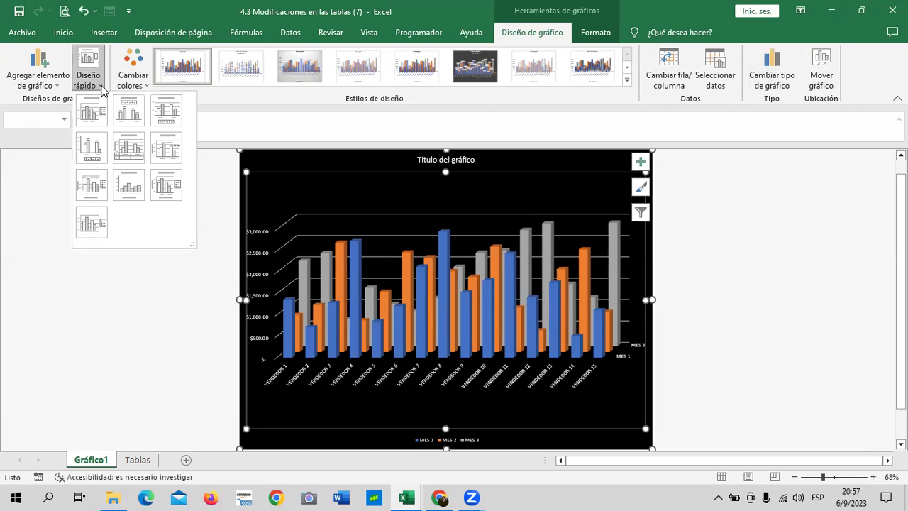
left_click(104, 90)
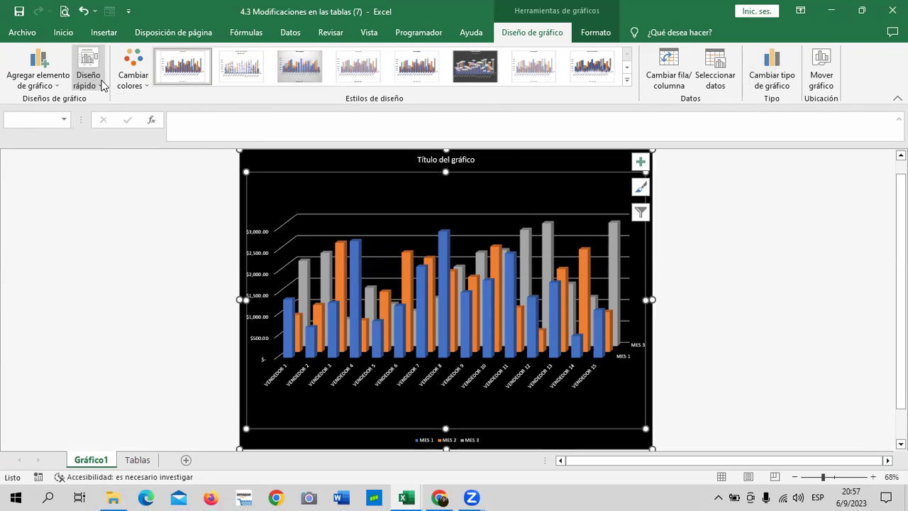
left_click(642, 164)
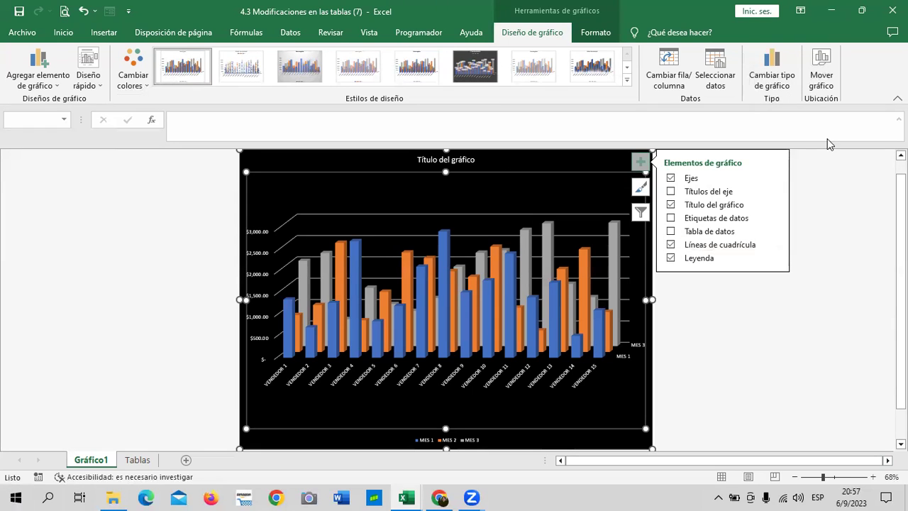
- Turn on dollar data labels for every column and switch the chart axes off
left_click(670, 191)
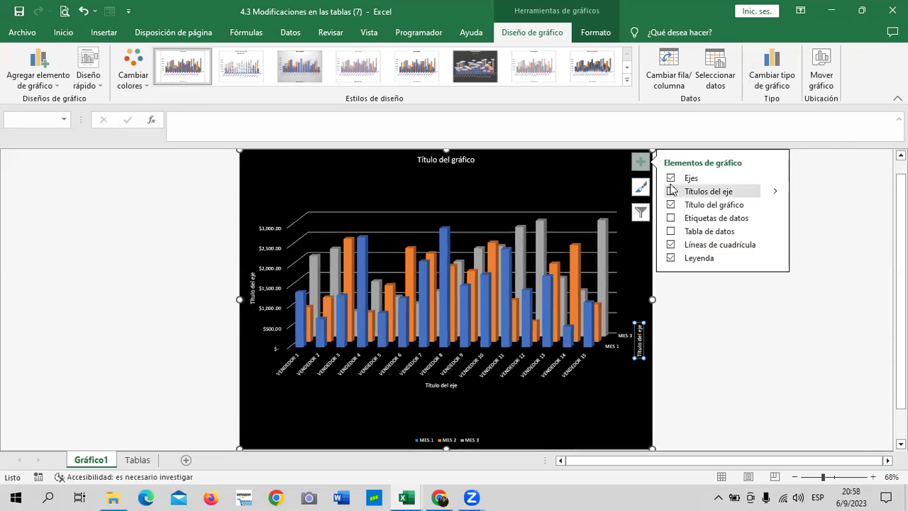
left_click(670, 191)
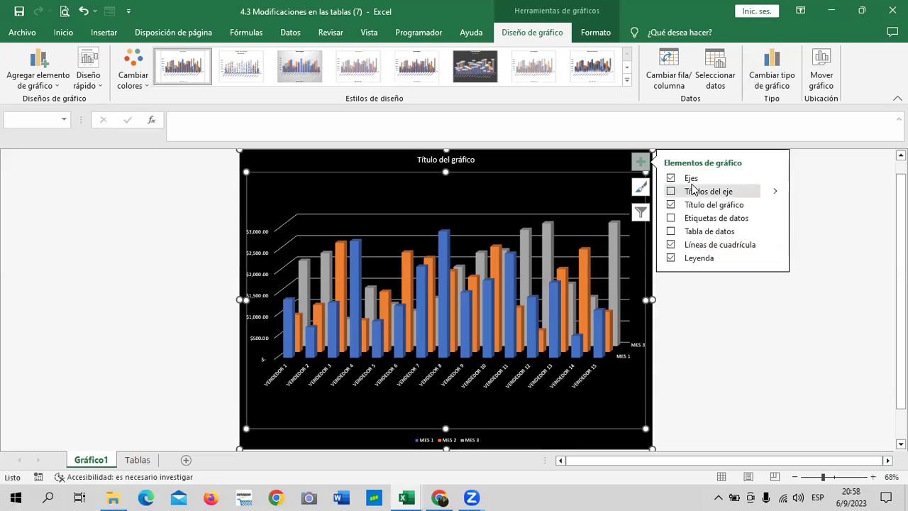
left_click(670, 178)
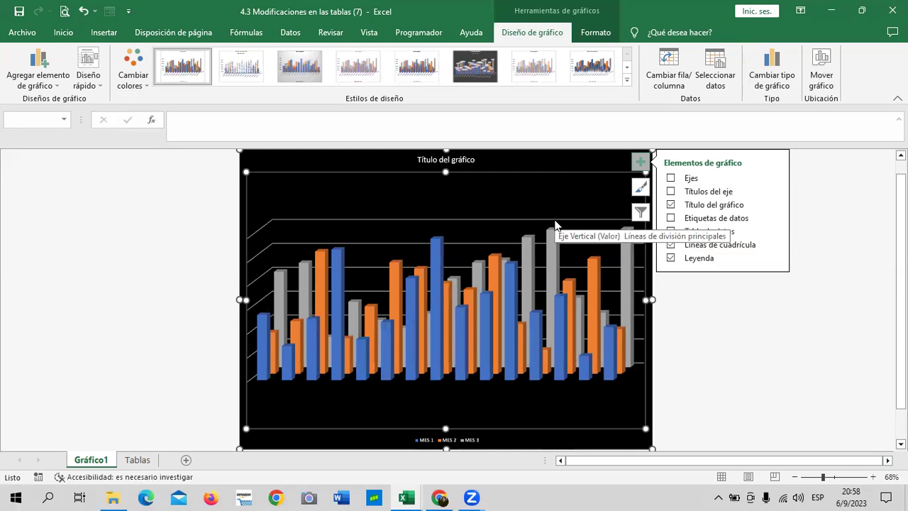
left_click(670, 178)
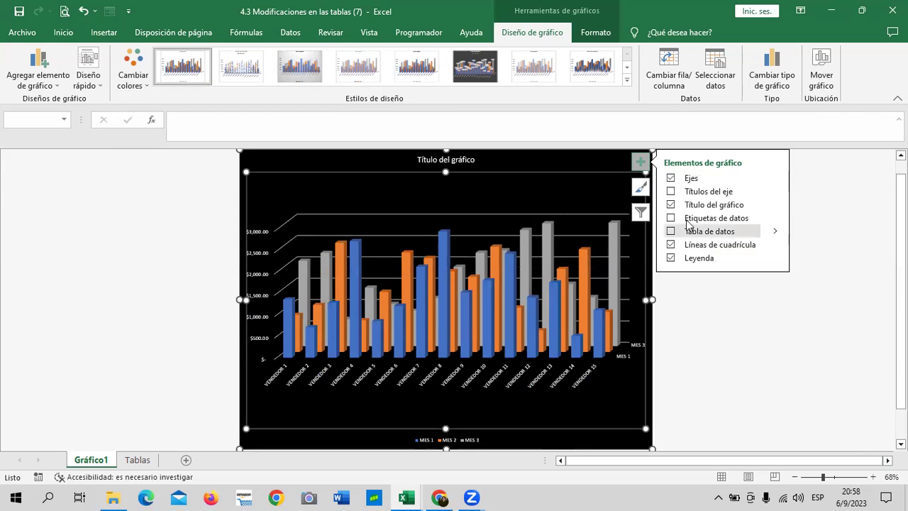
left_click(670, 192)
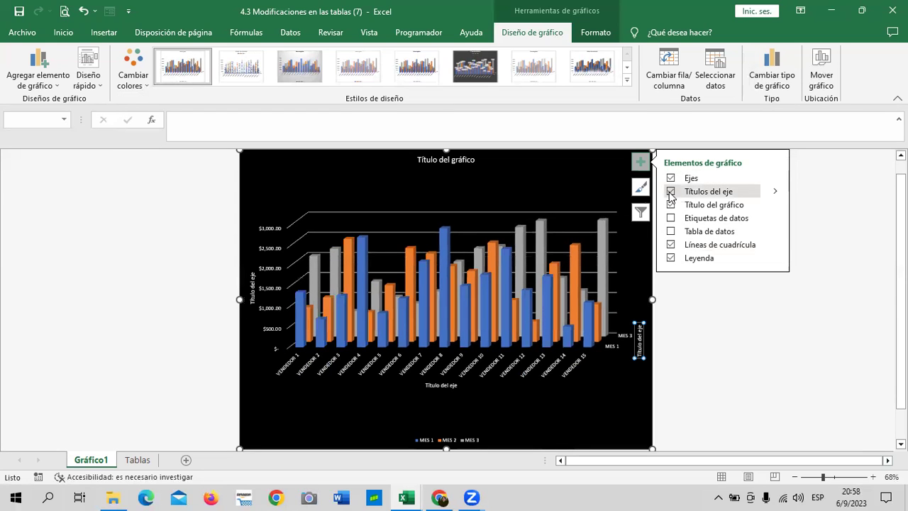
left_click(670, 191)
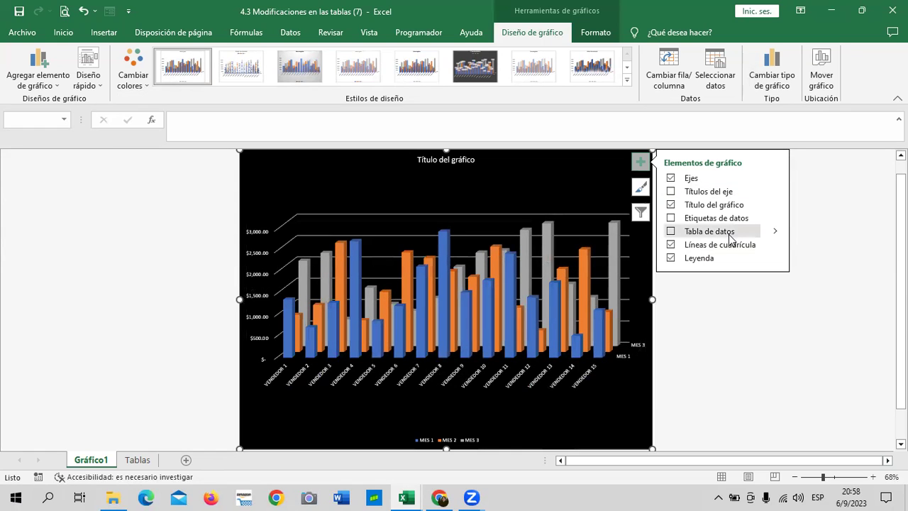
left_click(671, 218)
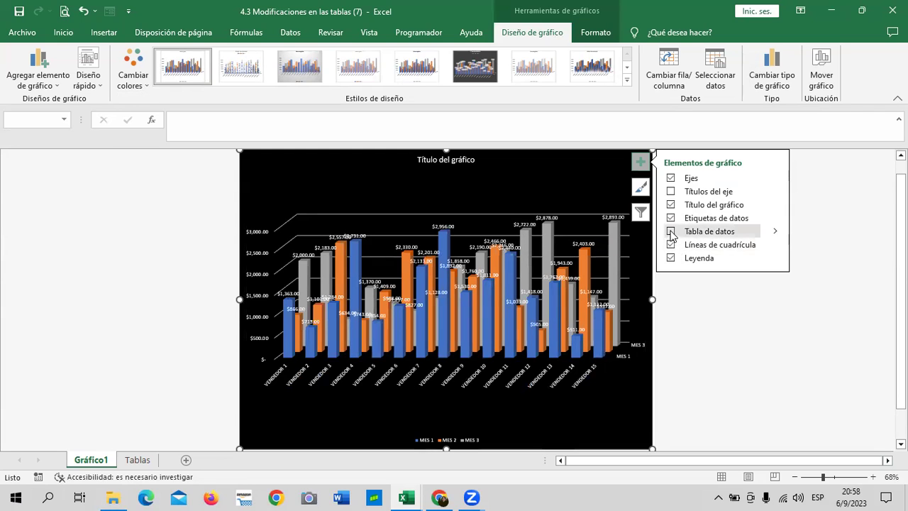
left_click(670, 177)
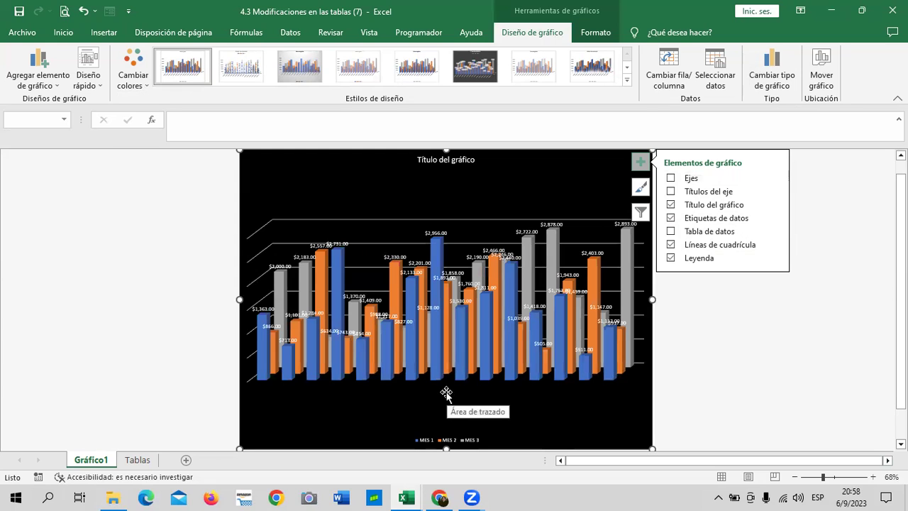
left_click(871, 477)
left_click(871, 476)
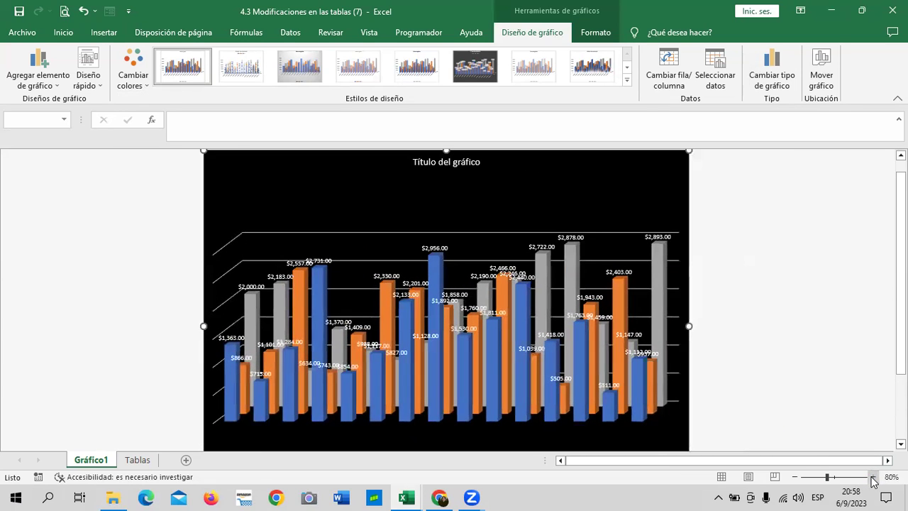
left_click(677, 162)
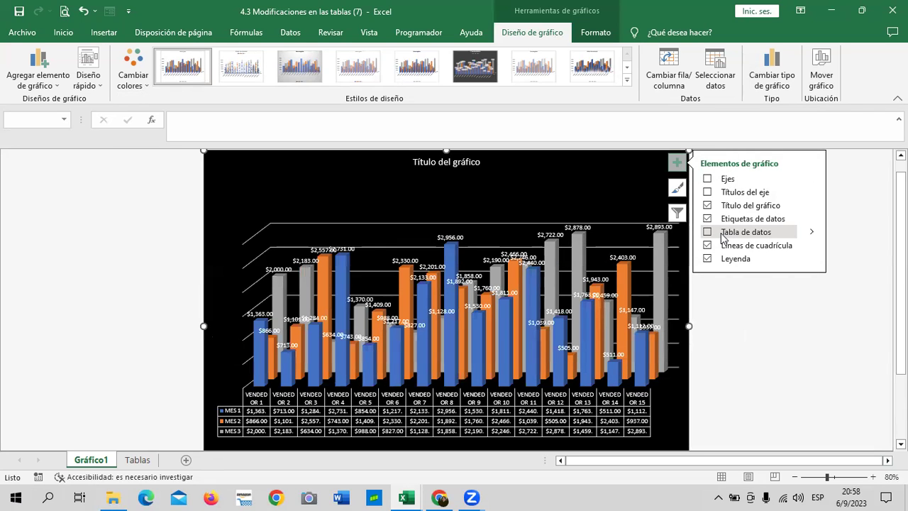
left_click(757, 251)
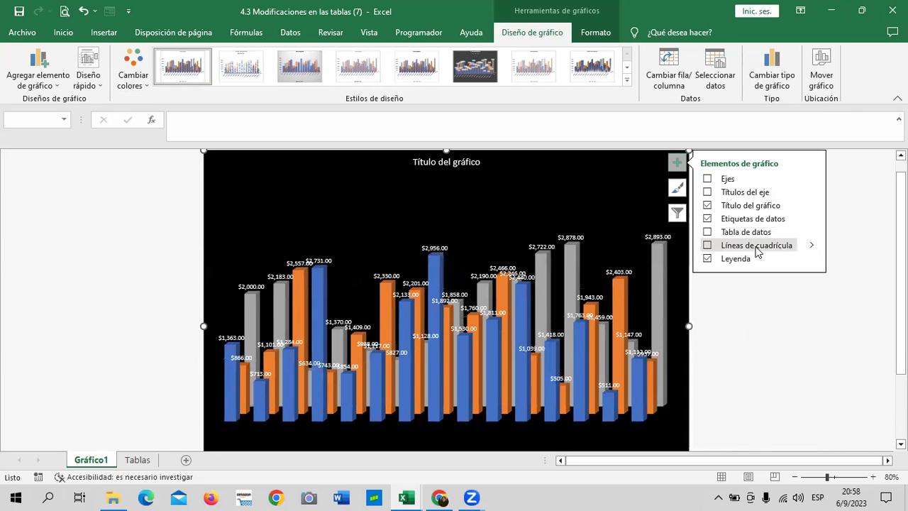
left_click(757, 251)
left_click(757, 251)
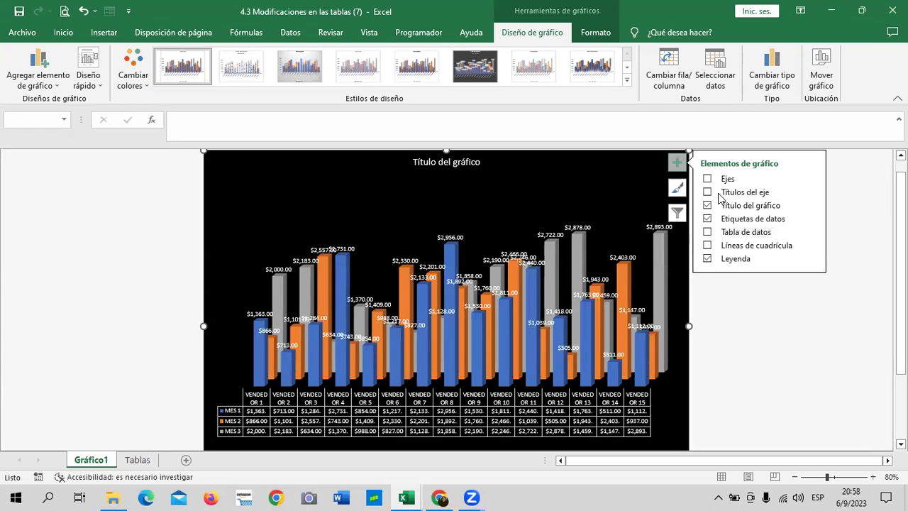
left_click(708, 245)
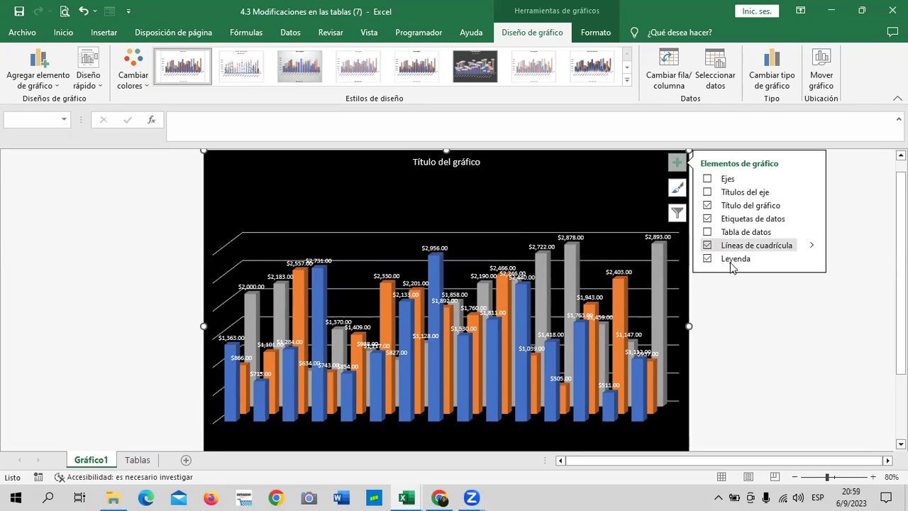
- Place the legend on the right (Derecha) and inspect the MES 3, MES 2 and MES 1 series
left_click(813, 260)
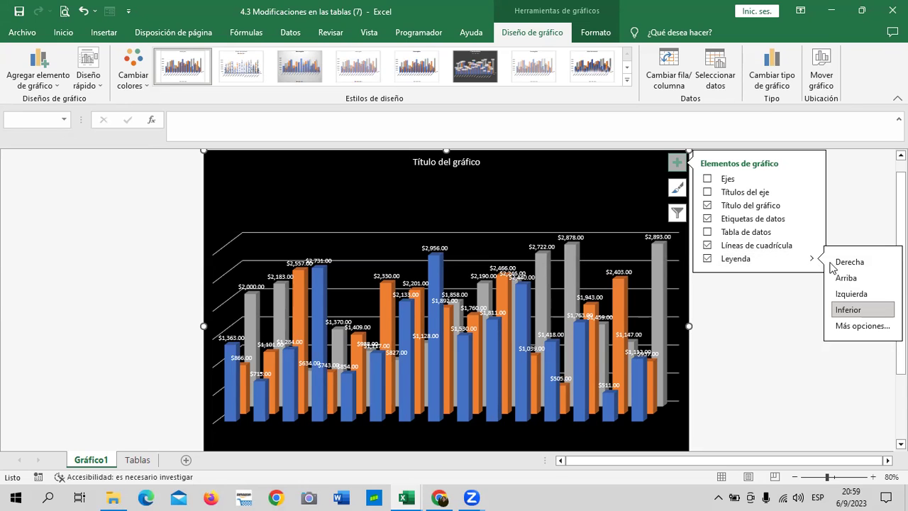
left_click(848, 262)
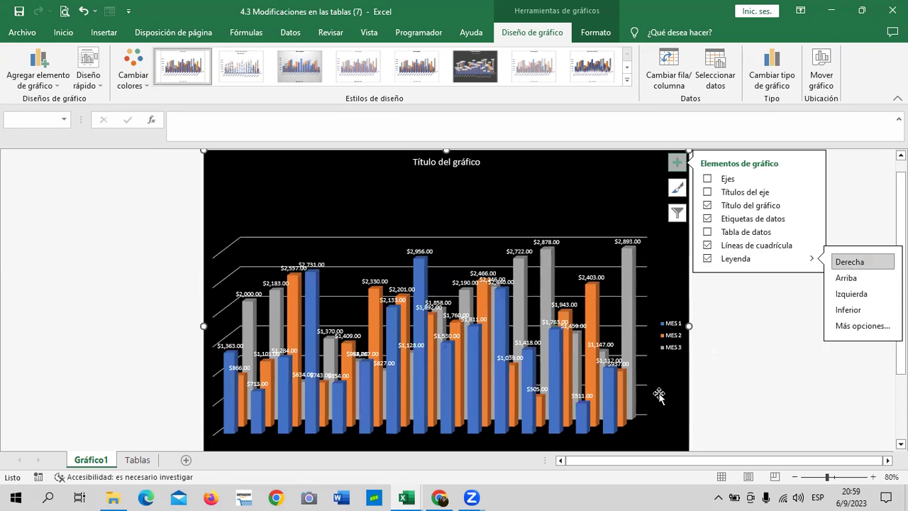
left_click(626, 288)
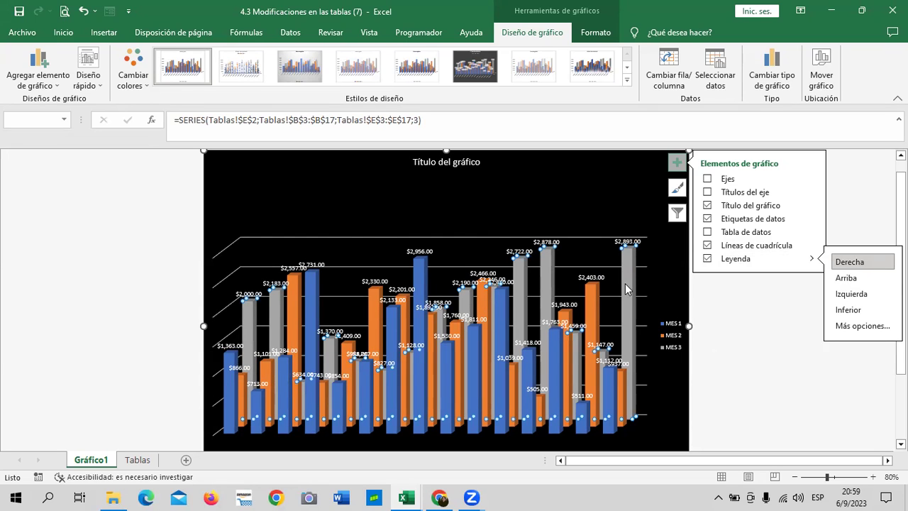
left_click(673, 343)
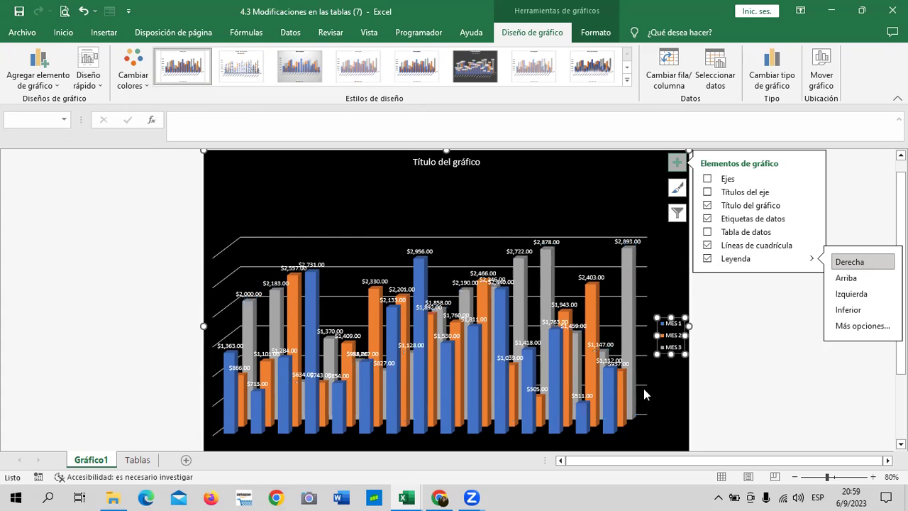
left_click(594, 316)
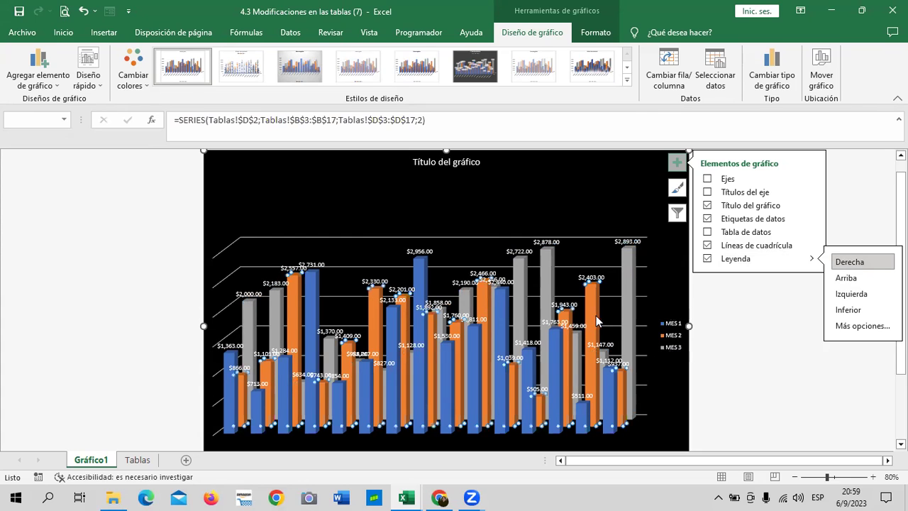
left_click(666, 323)
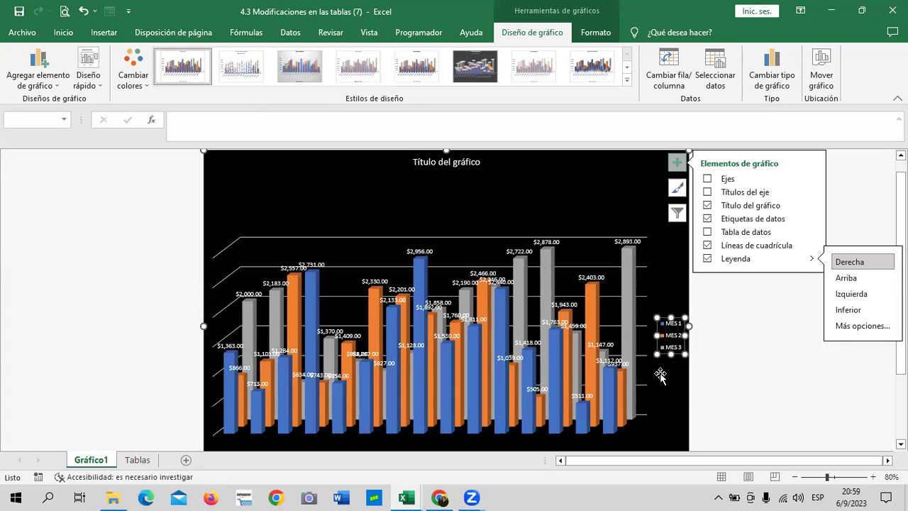
left_click(553, 370)
- Re-enable the axes, showing VENDEDOR 1–15 labels and a dollar scale up to $3,000
scroll(553, 359, "down", 2)
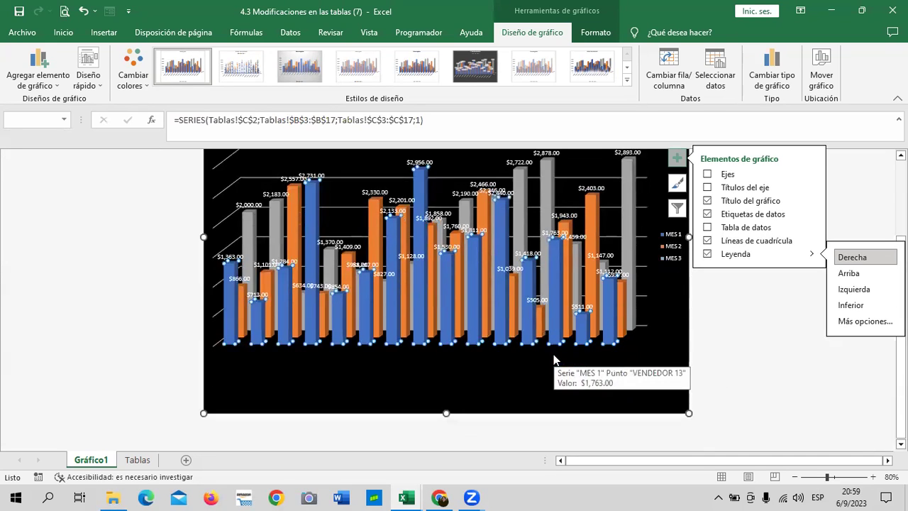
left_click(709, 174)
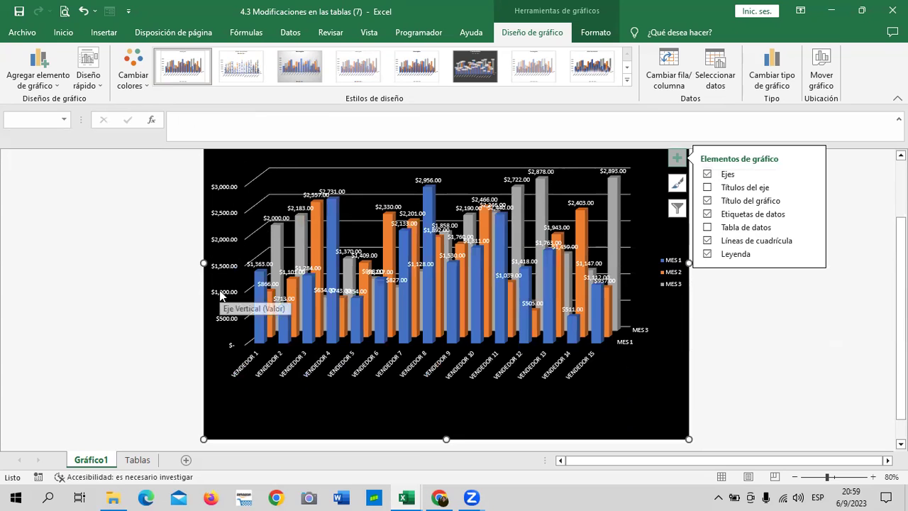
left_click(620, 390)
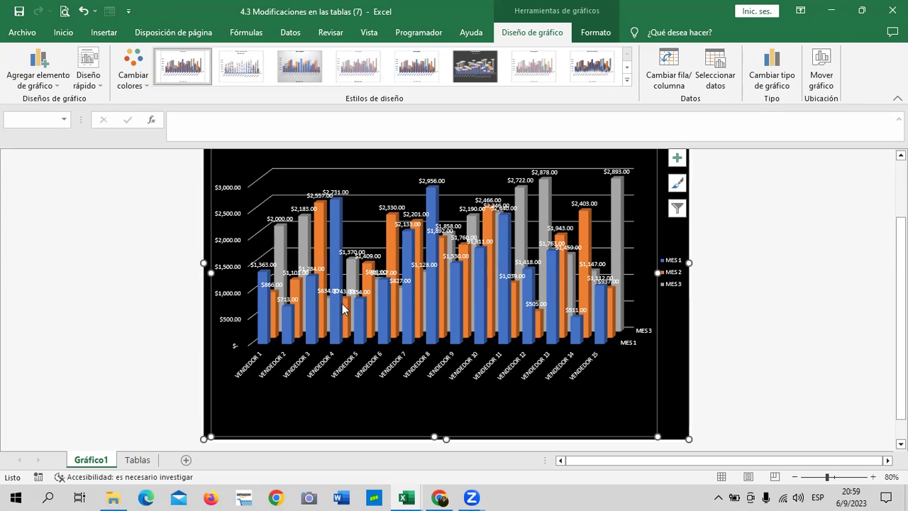
- Filter the chart categories to VENDEDOR 1 through VENDEDOR 7 and apply the filter
left_click(677, 208)
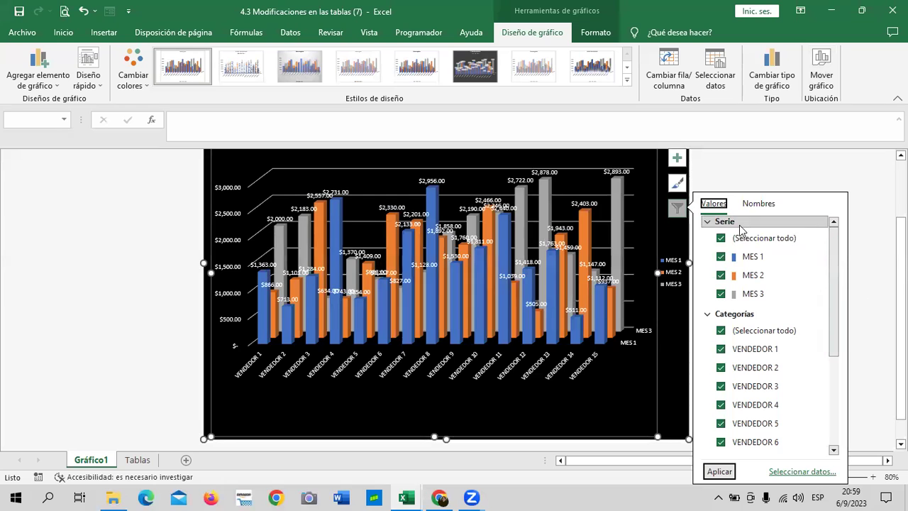
left_click_drag(836, 266, 847, 274)
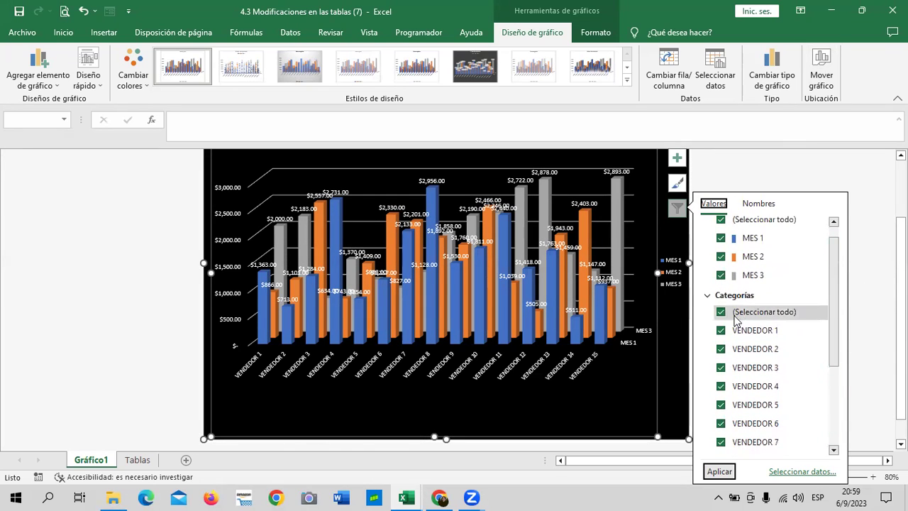
left_click(721, 310)
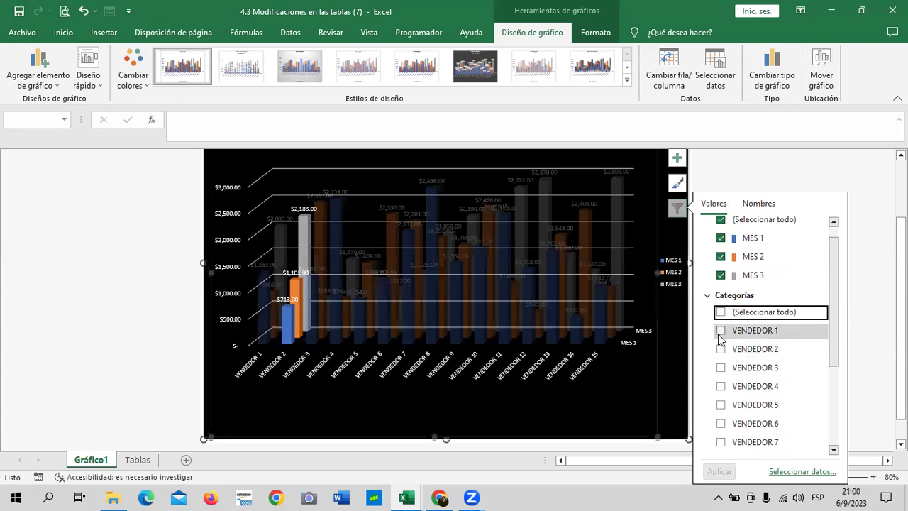
left_click(721, 330)
left_click(720, 349)
left_click(720, 368)
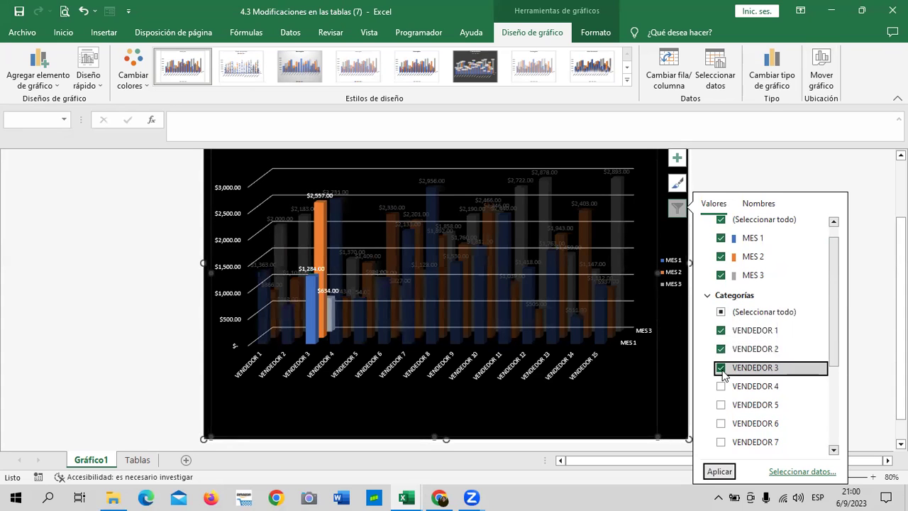
left_click(720, 386)
left_click(721, 404)
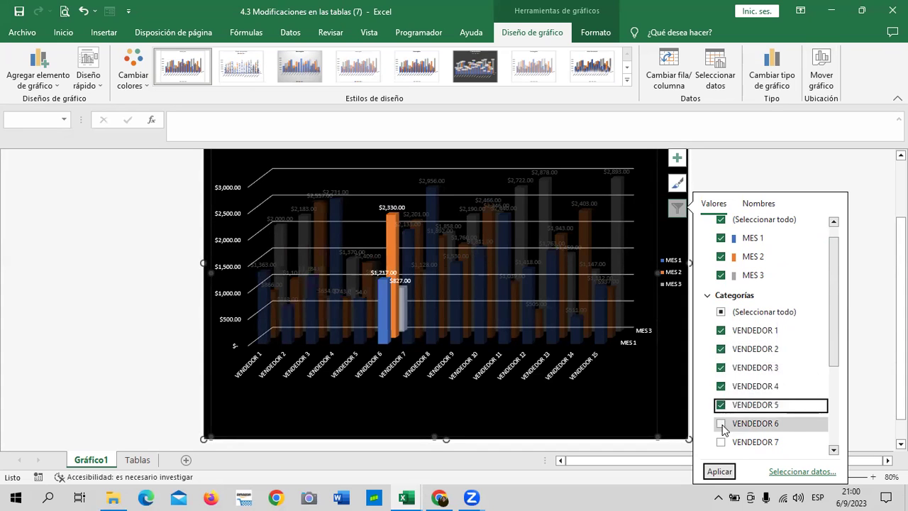
left_click(721, 423)
left_click(721, 442)
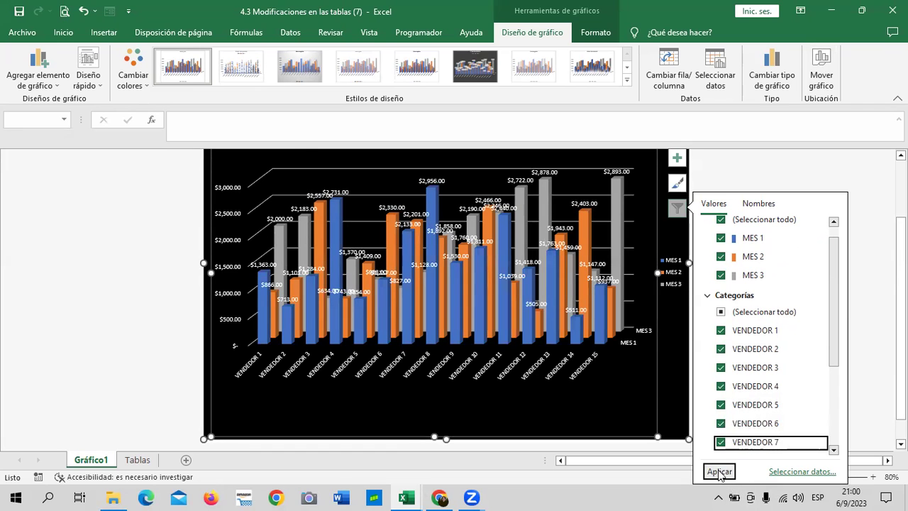
left_click(719, 471)
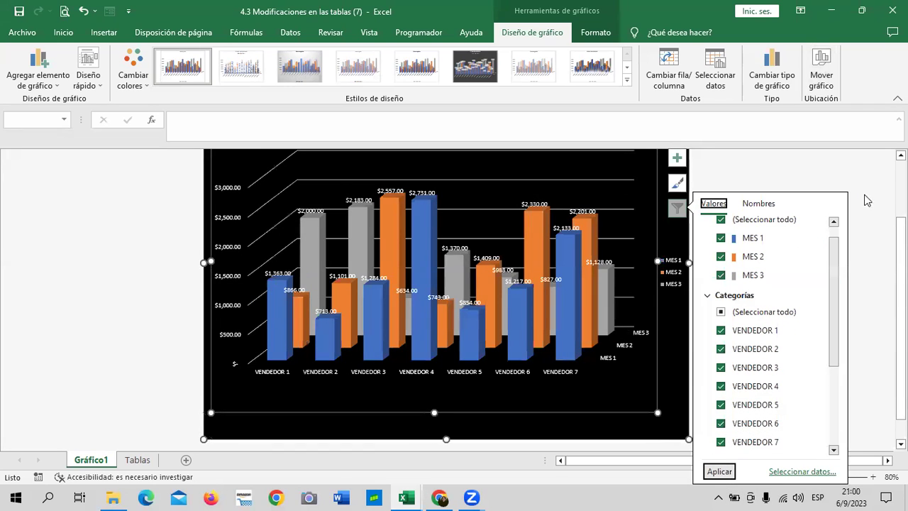
left_click(868, 200)
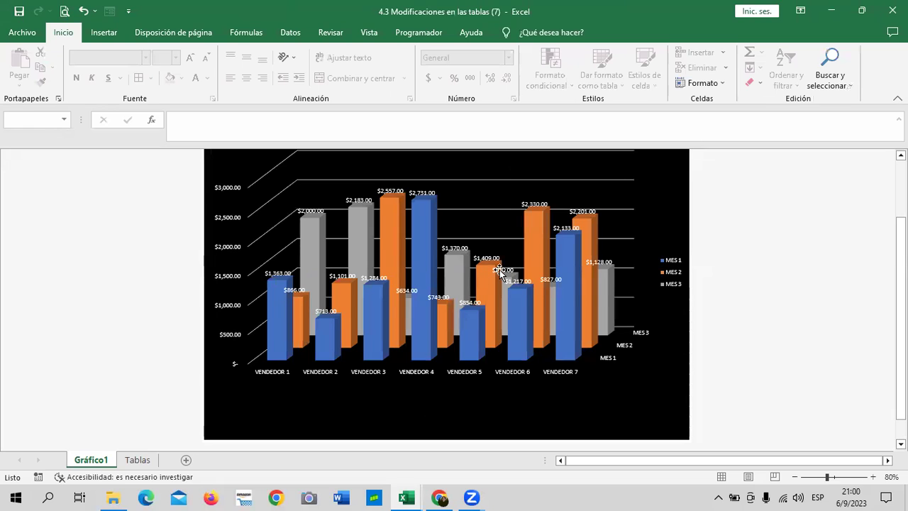